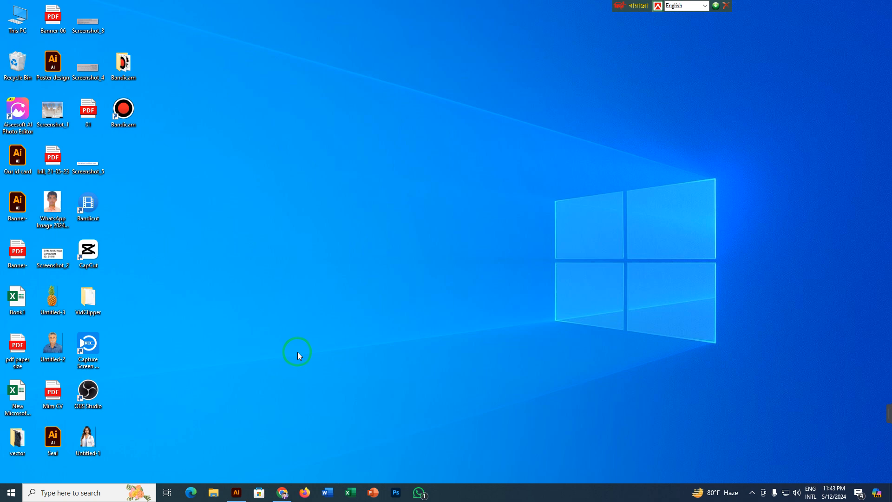
Switch to Illustrator and move the "RESPIRATORY MEDICINE & CHEST DISEASE" heading down to just above the doctor's biography text.
{"action": "left_click", "coordinate": [237, 493]}
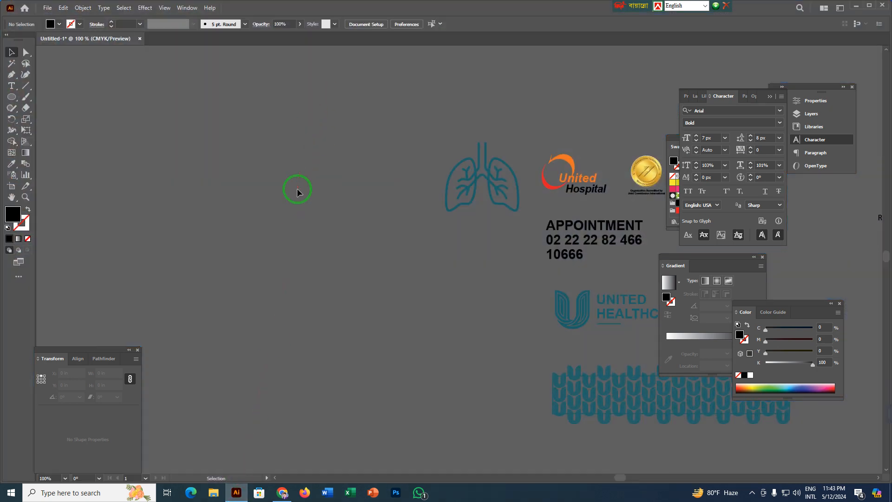
{"action": "scroll", "coordinate": [296, 188], "scroll_direction": "down", "scroll_amount": 1}
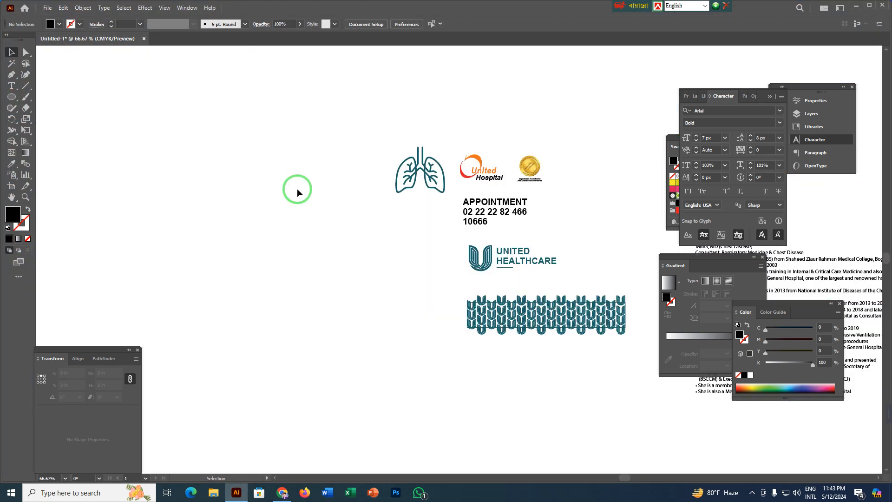
{"action": "left_click_drag", "start_coordinate": [448, 308], "coordinate": [171, 289]}
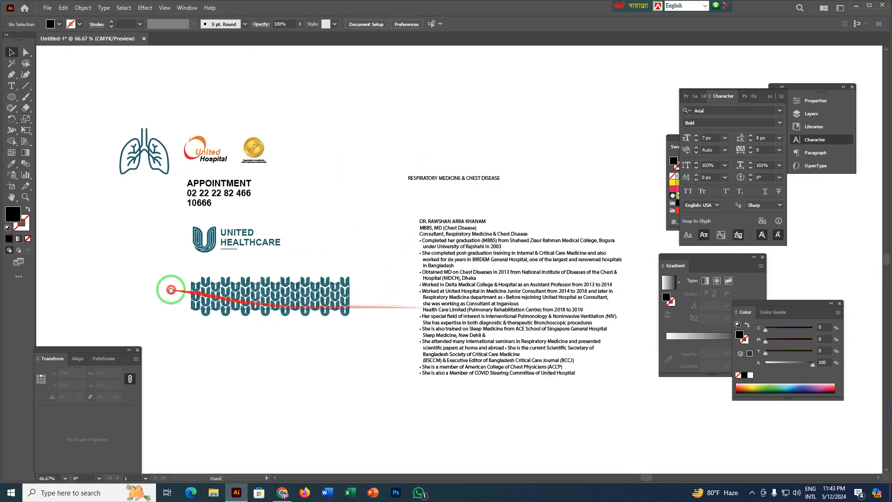
{"action": "left_click", "coordinate": [418, 250]}
{"action": "left_click_drag", "start_coordinate": [439, 179], "coordinate": [441, 209]}
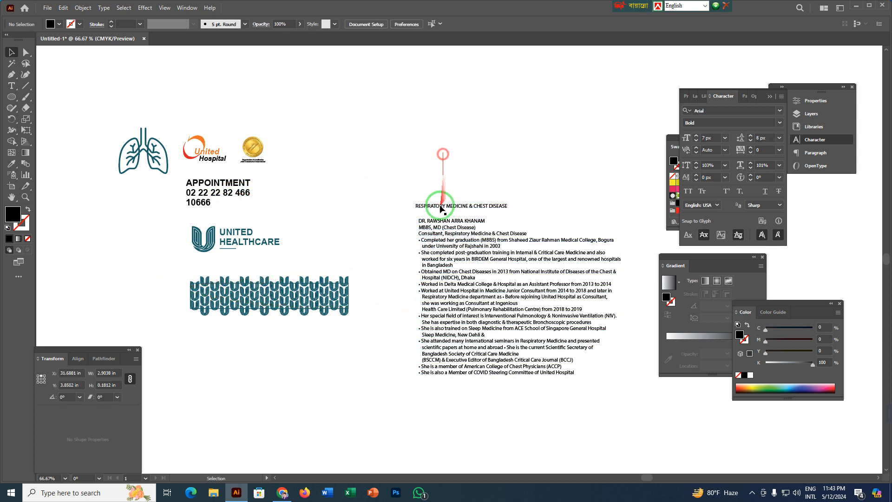
{"action": "scroll", "coordinate": [431, 271], "scroll_direction": "up", "scroll_amount": 2}
{"action": "left_click_drag", "start_coordinate": [437, 168], "coordinate": [429, 181]}
{"action": "left_click", "coordinate": [418, 93]}
{"action": "left_click_drag", "start_coordinate": [438, 122], "coordinate": [423, 125]}
{"action": "left_click", "coordinate": [360, 188]}
Create a rectangle 8.35 in wide and 5 in high on the empty canvas left of the logos and text.
{"action": "scroll", "coordinate": [359, 188], "scroll_direction": "down", "scroll_amount": 1}
{"action": "left_click_drag", "start_coordinate": [298, 197], "coordinate": [410, 197]}
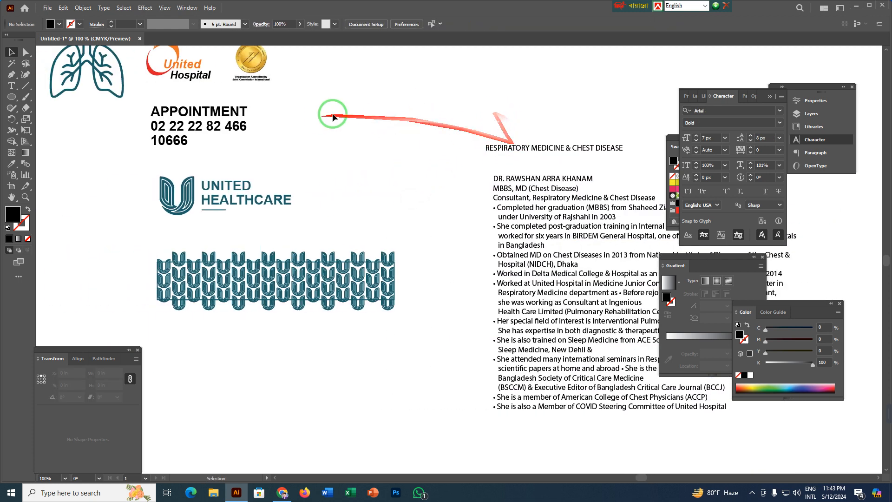
{"action": "scroll", "coordinate": [361, 159], "scroll_direction": "down", "scroll_amount": 2}
{"action": "left_click_drag", "start_coordinate": [353, 133], "coordinate": [478, 192]}
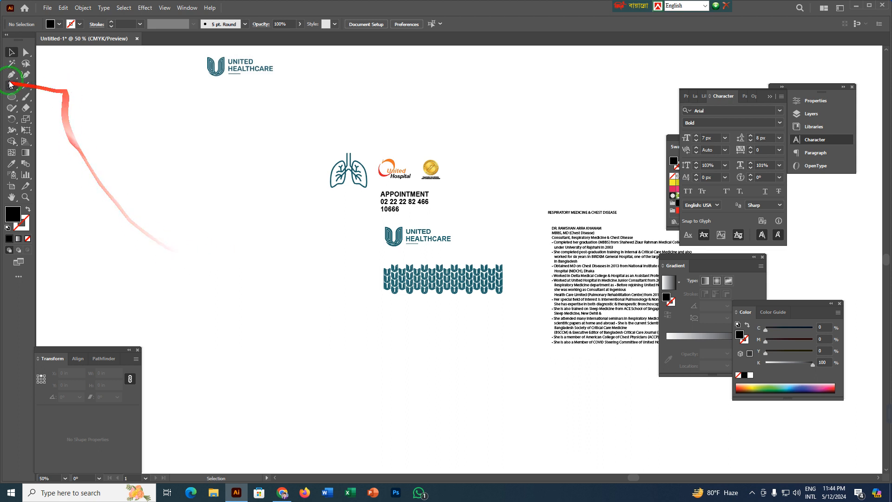
{"action": "left_click_drag", "start_coordinate": [16, 98], "coordinate": [51, 97]}
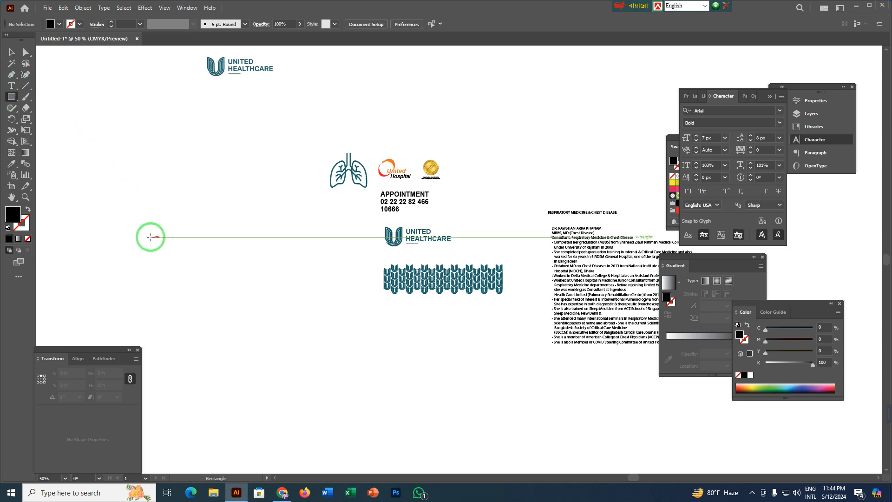
{"action": "left_click_drag", "start_coordinate": [155, 237], "coordinate": [404, 213]}
{"action": "left_click", "coordinate": [144, 209]}
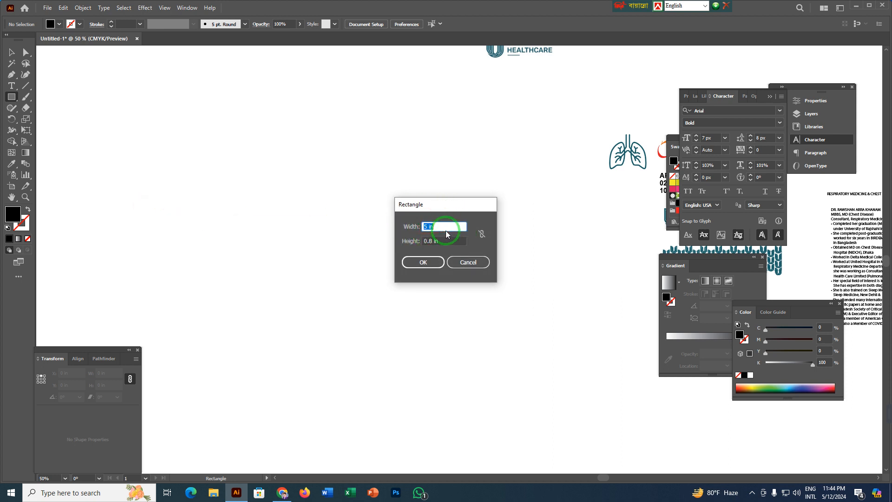
{"action": "type", "text": "8.35"}
{"action": "key", "text": "Tab"}
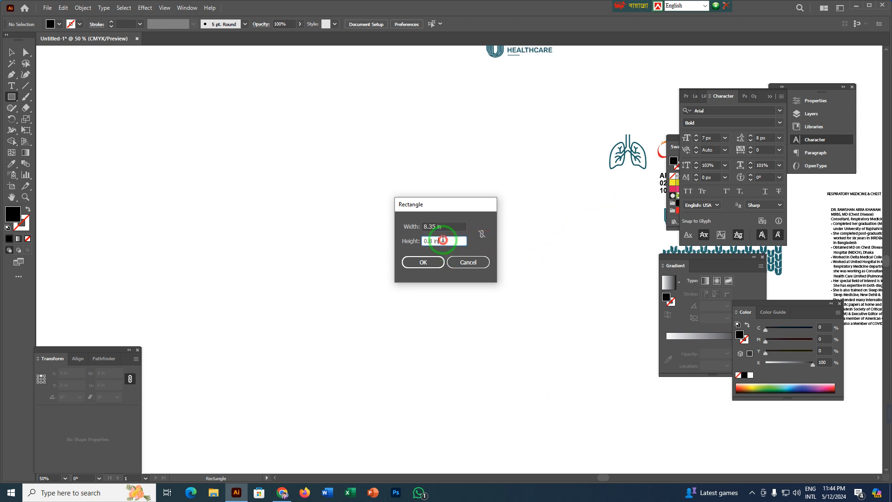
{"action": "type", "text": "5"}
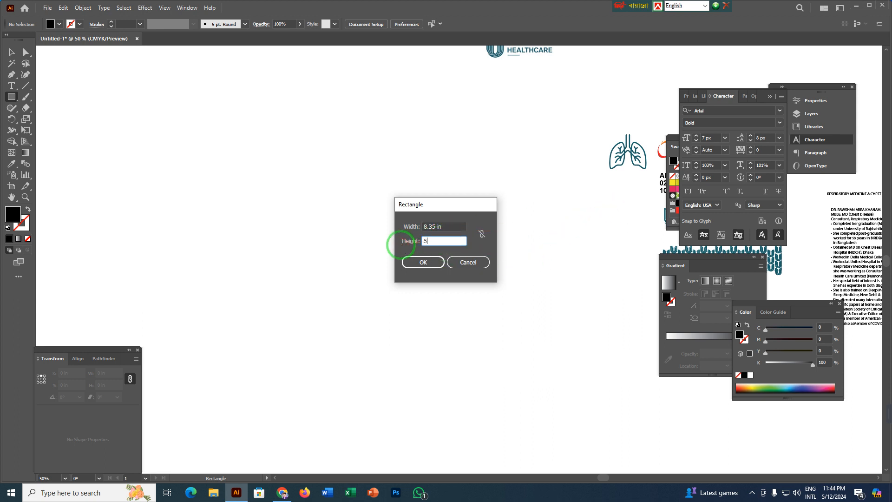
{"action": "left_click", "coordinate": [434, 259]}
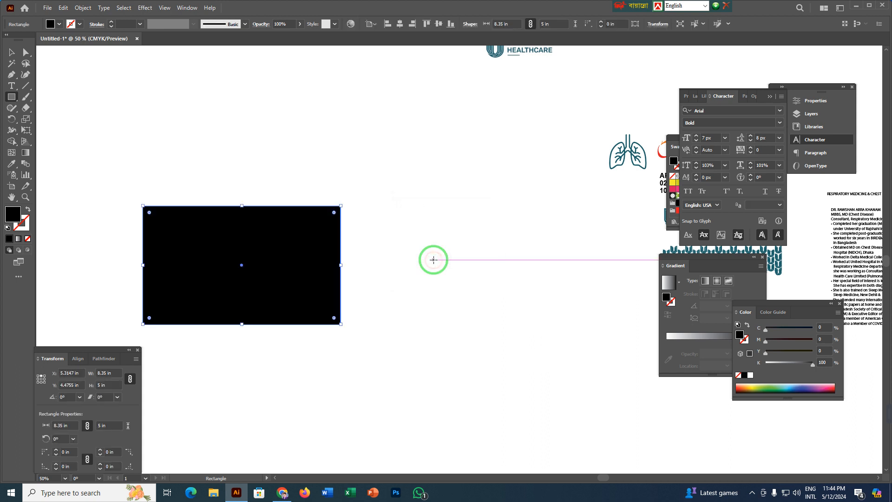
Move the rectangle closer to the logos and swap its fill and stroke, giving it a black outline without fill.
{"action": "key", "text": "v"}
{"action": "left_click_drag", "start_coordinate": [303, 268], "coordinate": [455, 259]}
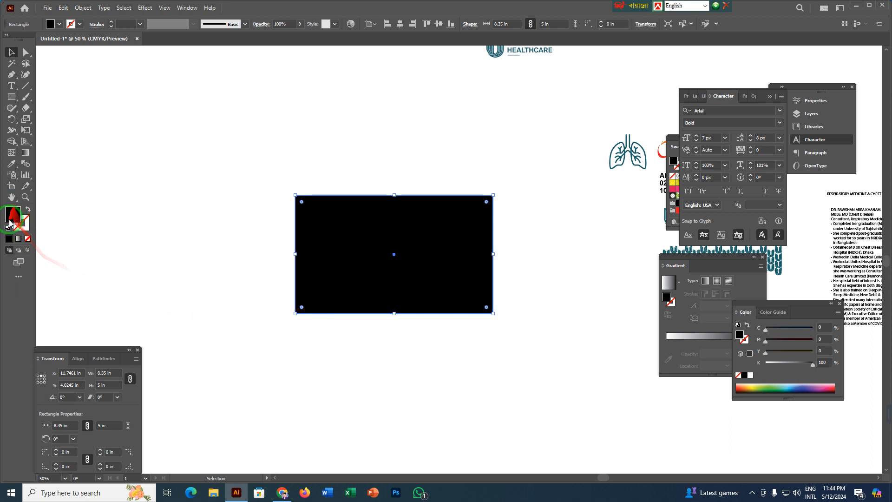
{"action": "left_click", "coordinate": [28, 211]}
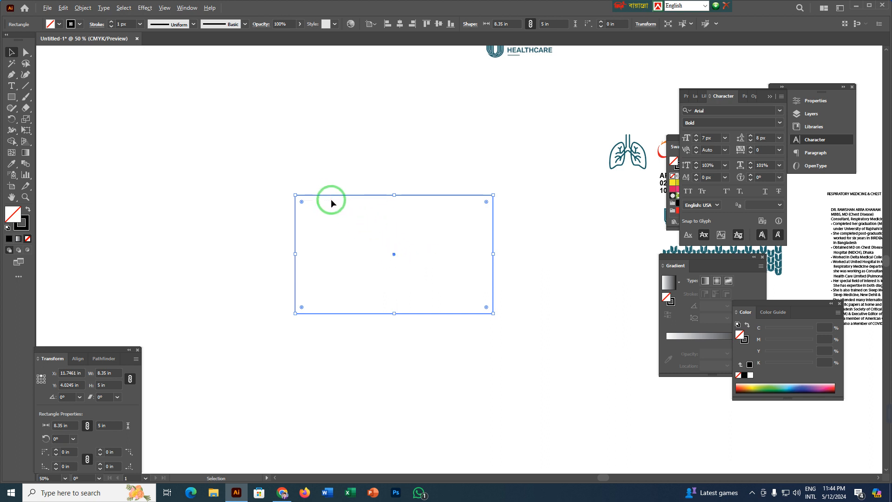
{"action": "scroll", "coordinate": [331, 199], "scroll_direction": "up", "scroll_amount": 4}
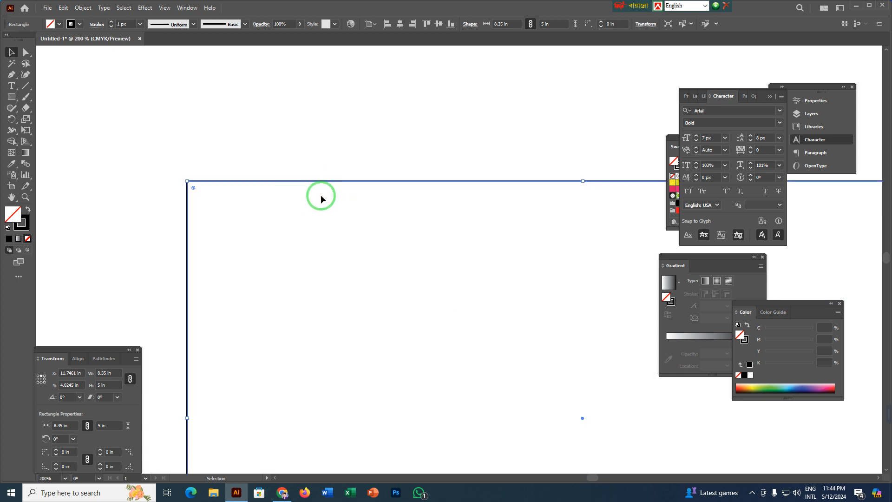
{"action": "scroll", "coordinate": [365, 241], "scroll_direction": "down", "scroll_amount": 2}
{"action": "scroll", "coordinate": [364, 242], "scroll_direction": "down", "scroll_amount": 2}
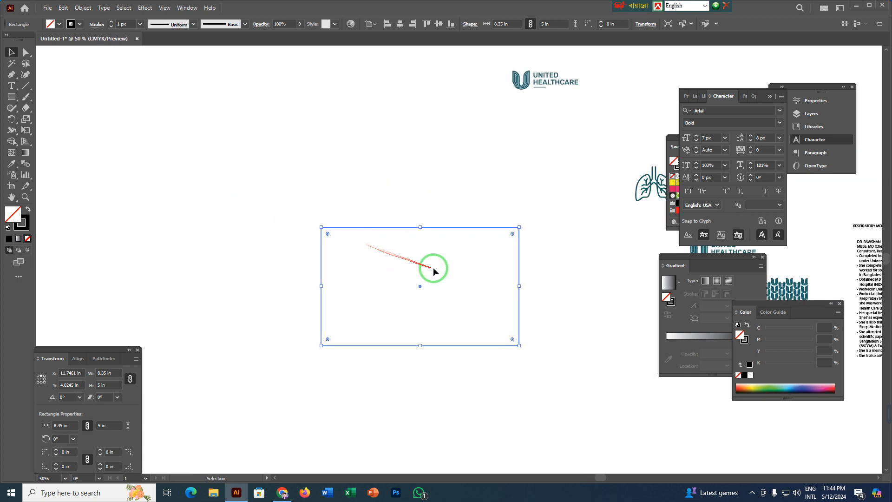
Offset the rectangle's path inward by 0.3 in, creating a 7.75 × 4.4 in inner rectangle.
{"action": "left_click_drag", "start_coordinate": [429, 266], "coordinate": [318, 239]}
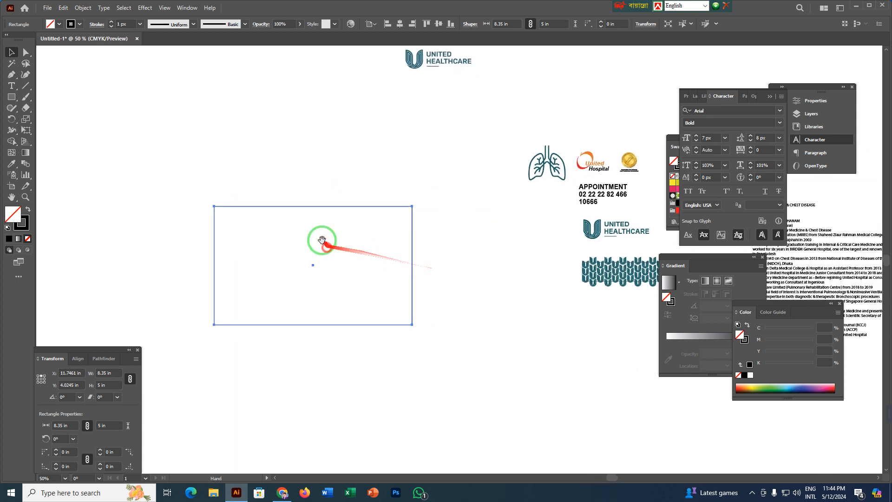
{"action": "left_click", "coordinate": [82, 8]}
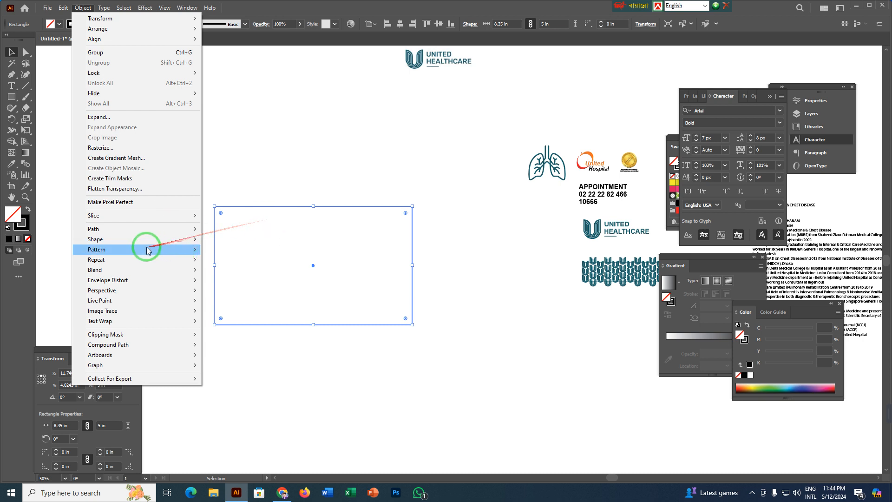
{"action": "mouse_move", "coordinate": [106, 234]}
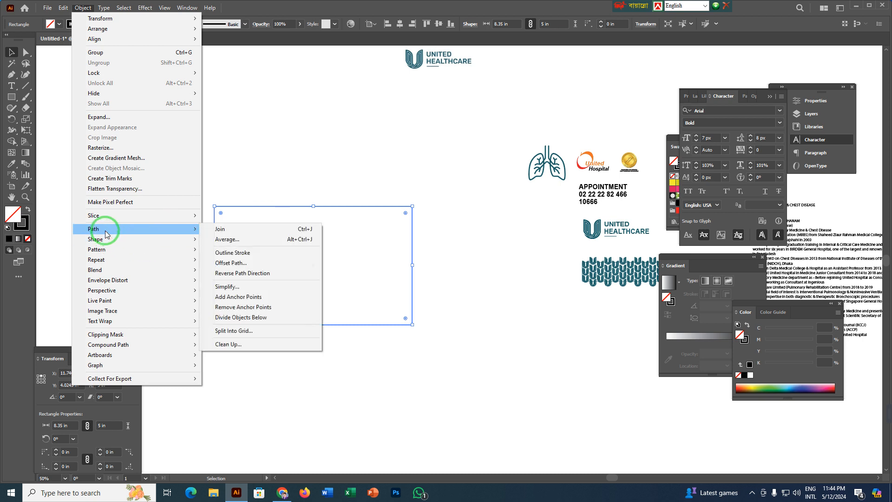
{"action": "left_click", "coordinate": [234, 263]}
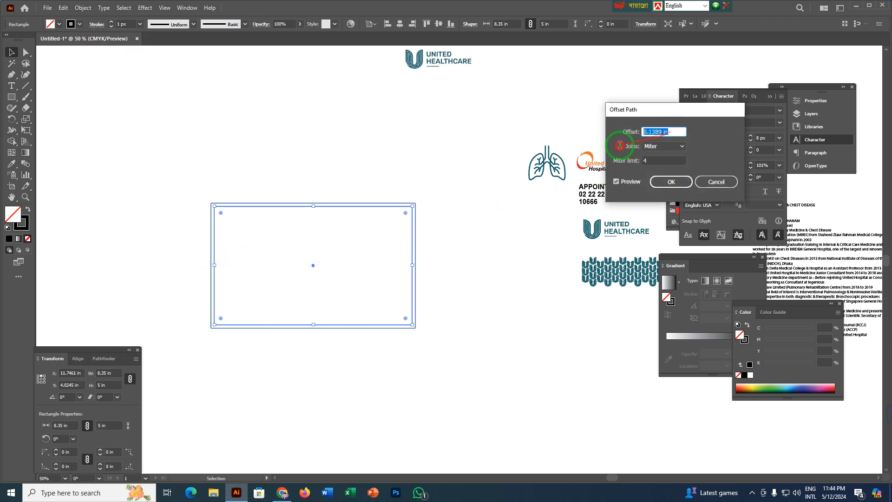
{"action": "type", "text": "-"}
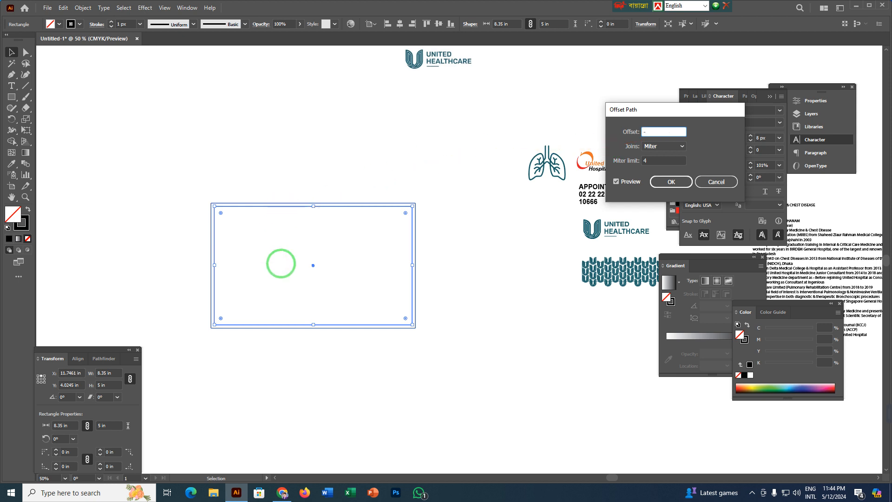
{"action": "type", "text": "0.3"}
{"action": "key", "text": "Return"}
Convert the inner offset rectangle into margin guides.
{"action": "key", "text": "a"}
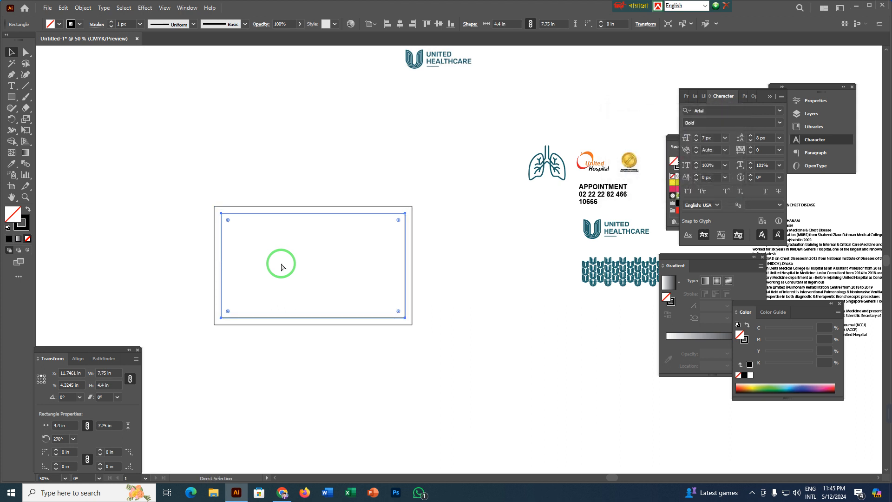
{"action": "left_click", "coordinate": [281, 266]}
{"action": "key", "text": "v"}
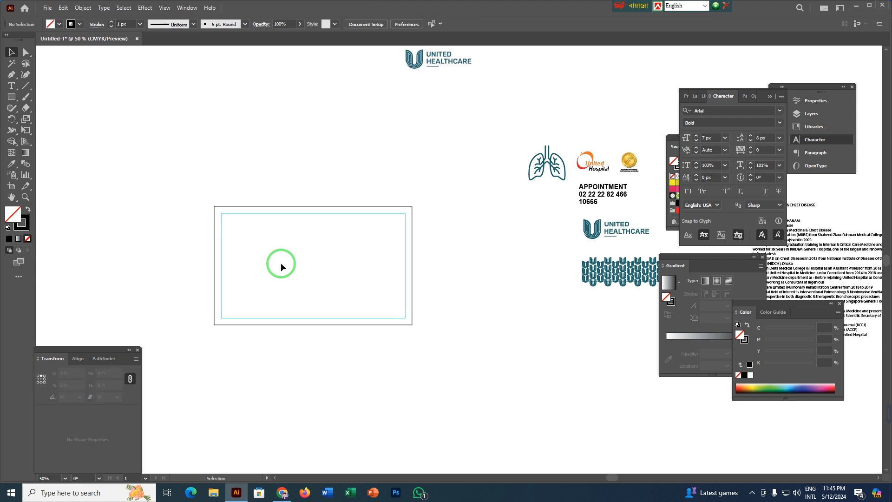
{"action": "left_click", "coordinate": [230, 213]}
{"action": "left_click", "coordinate": [241, 249]}
{"action": "left_click", "coordinate": [237, 226]}
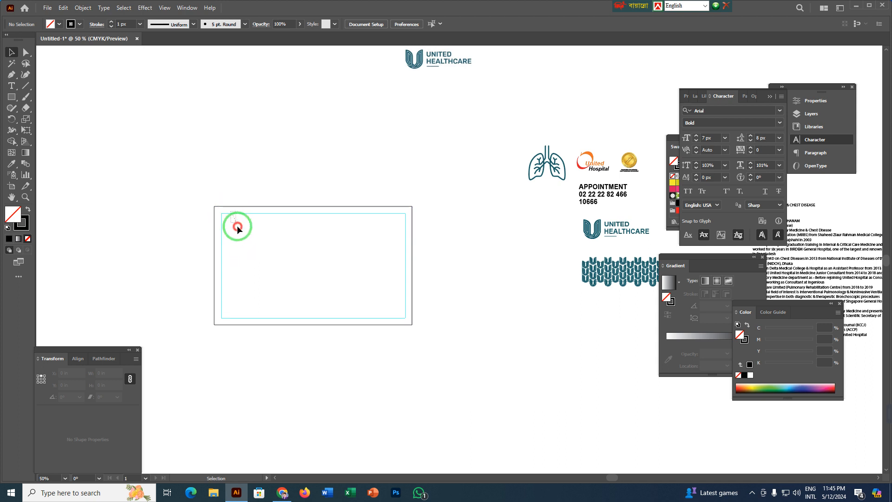
Unlock the guides and try selecting the inner guide rectangle and the outer frame.
{"action": "right_click", "coordinate": [215, 135]}
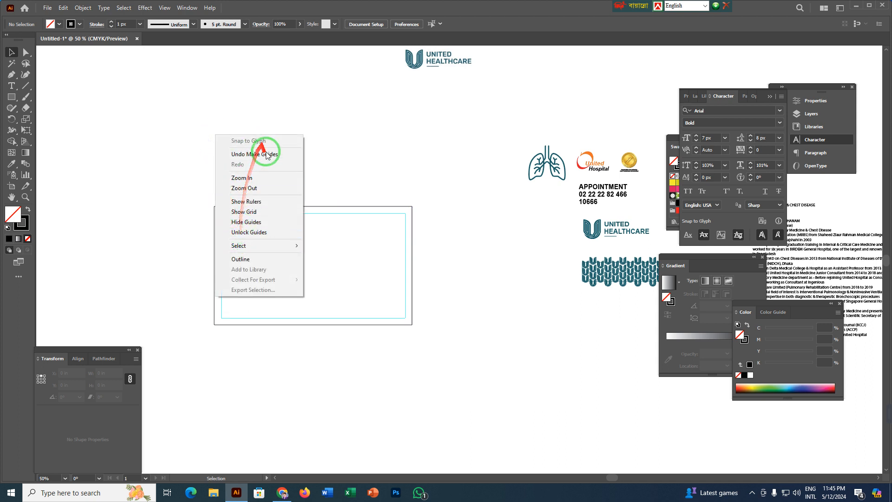
{"action": "left_click", "coordinate": [249, 233]}
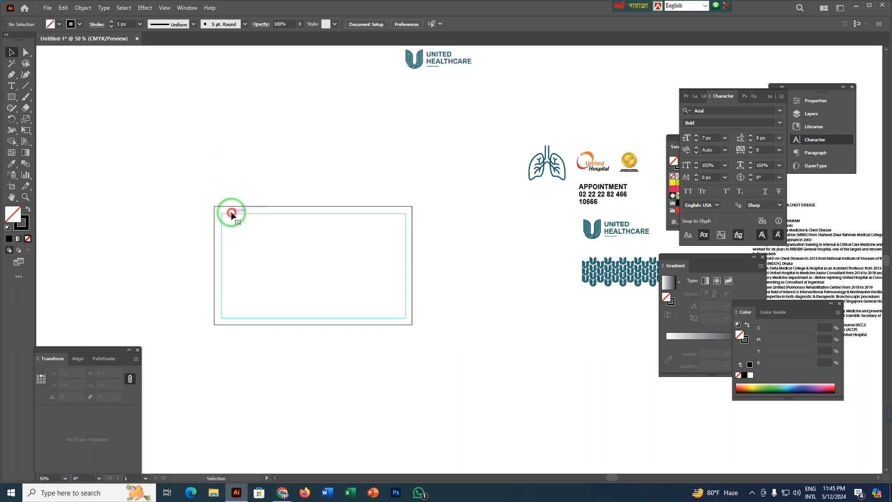
{"action": "left_click", "coordinate": [231, 210]}
{"action": "left_click", "coordinate": [234, 151]}
{"action": "left_click", "coordinate": [235, 212]}
{"action": "left_click", "coordinate": [251, 138]}
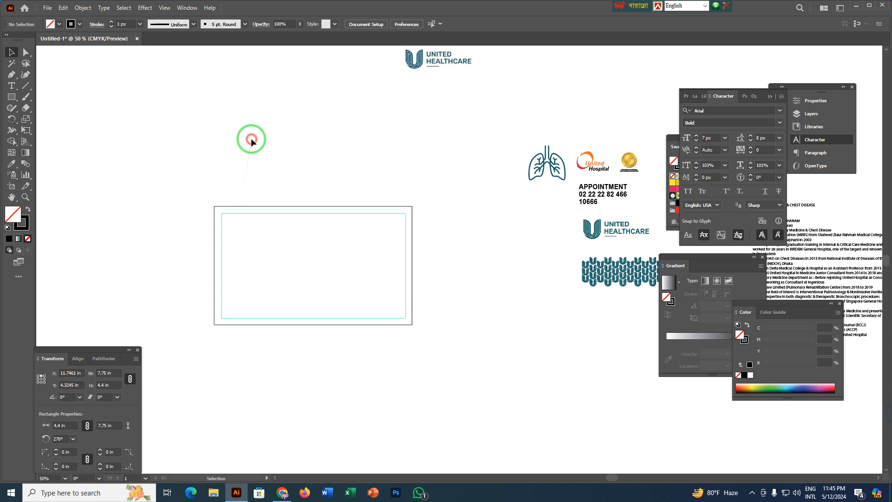
{"action": "right_click", "coordinate": [259, 212]}
{"action": "left_click", "coordinate": [297, 237]}
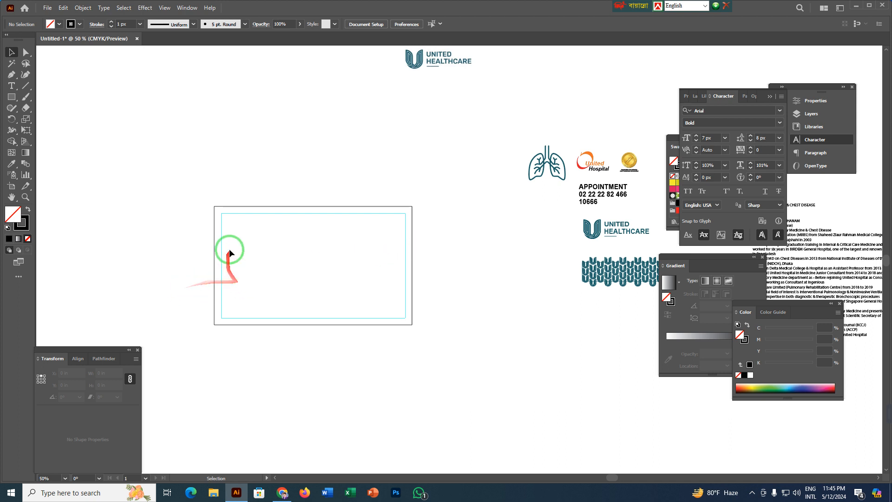
{"action": "left_click", "coordinate": [255, 210]}
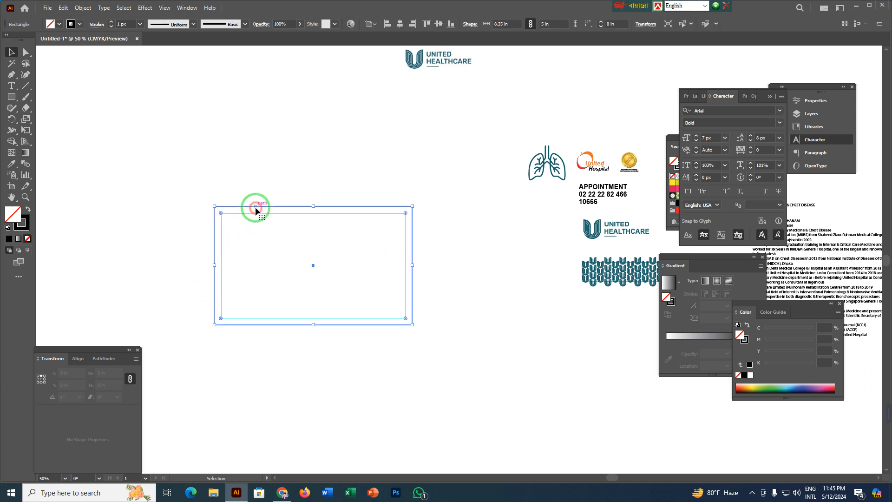
{"action": "left_click", "coordinate": [450, 250]}
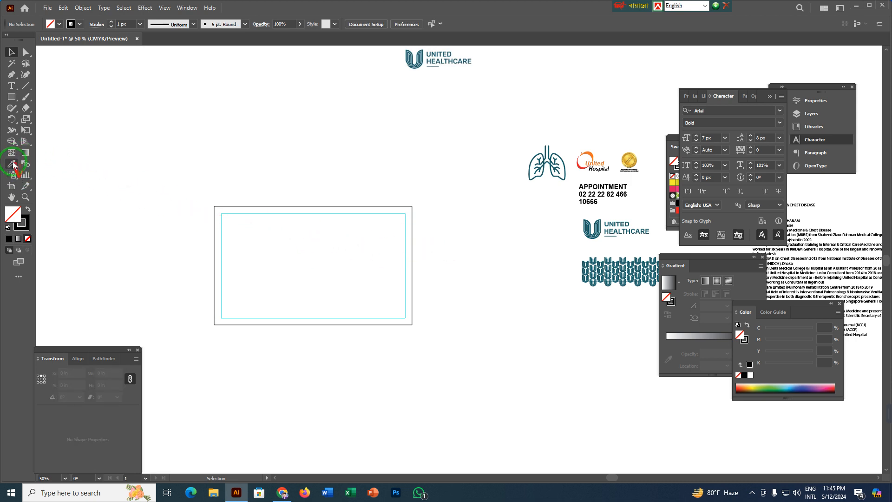
Draw a rectangle about 4.57 × 5.06 in from the frame's upper-right corner, covering the right part of the frame.
{"action": "left_click", "coordinate": [12, 97]}
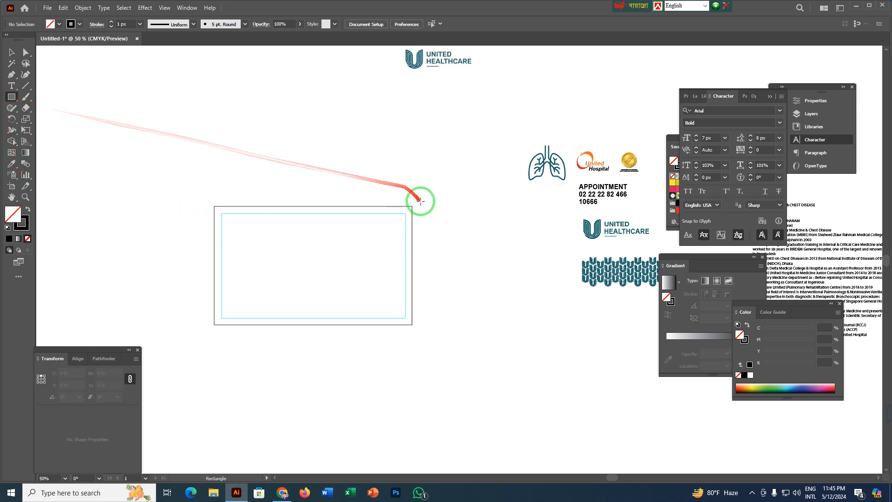
{"action": "left_click_drag", "start_coordinate": [410, 207], "coordinate": [306, 331]}
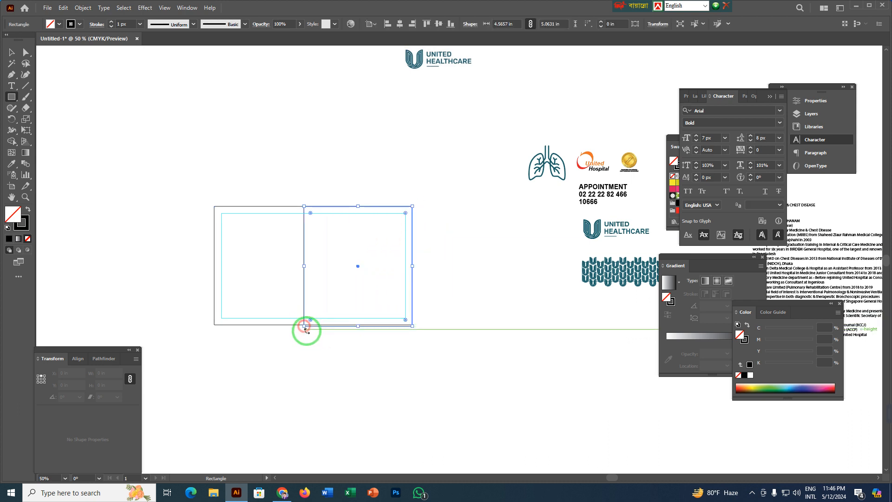
{"action": "key", "text": "v"}
In outline view, snap the new rectangle's lower edge to the frame's lower edge for a height of 5 in.
{"action": "scroll", "coordinate": [308, 330], "scroll_direction": "up", "scroll_amount": 5}
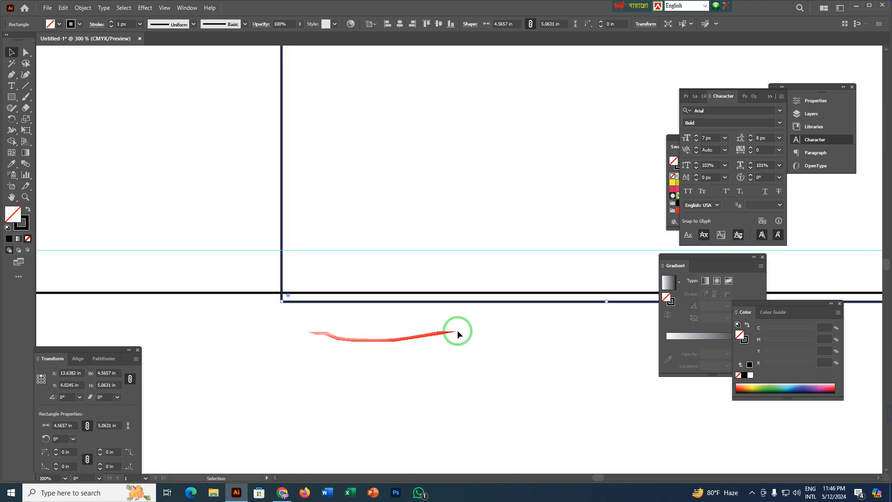
{"action": "left_click_drag", "start_coordinate": [457, 330], "coordinate": [285, 342]}
{"action": "key", "text": "ctrl+y"}
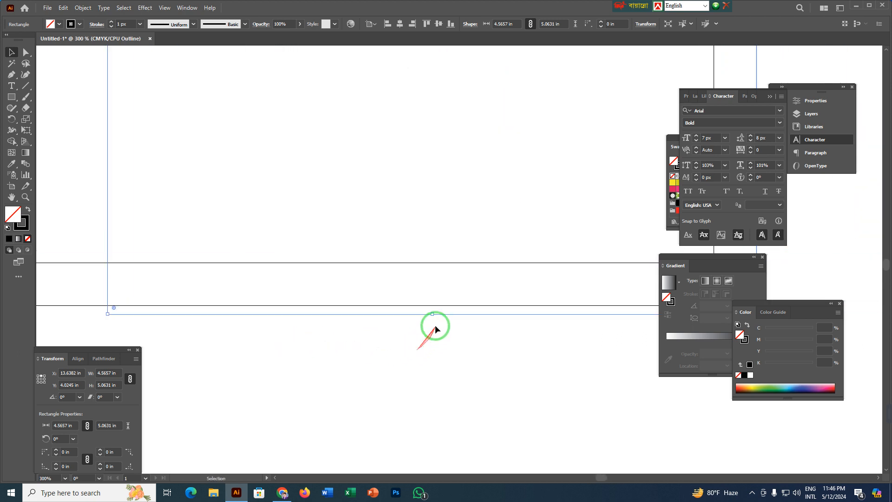
{"action": "left_click_drag", "start_coordinate": [432, 315], "coordinate": [432, 306]}
Check the new rectangle's edges against the outer frame in outline view, and return to the preview display.
{"action": "scroll", "coordinate": [432, 316], "scroll_direction": "down", "scroll_amount": 3}
{"action": "left_click_drag", "start_coordinate": [423, 121], "coordinate": [394, 293]}
{"action": "scroll", "coordinate": [394, 292], "scroll_direction": "up", "scroll_amount": 4}
{"action": "left_click_drag", "start_coordinate": [406, 180], "coordinate": [378, 324]}
{"action": "scroll", "coordinate": [375, 330], "scroll_direction": "up", "scroll_amount": 6}
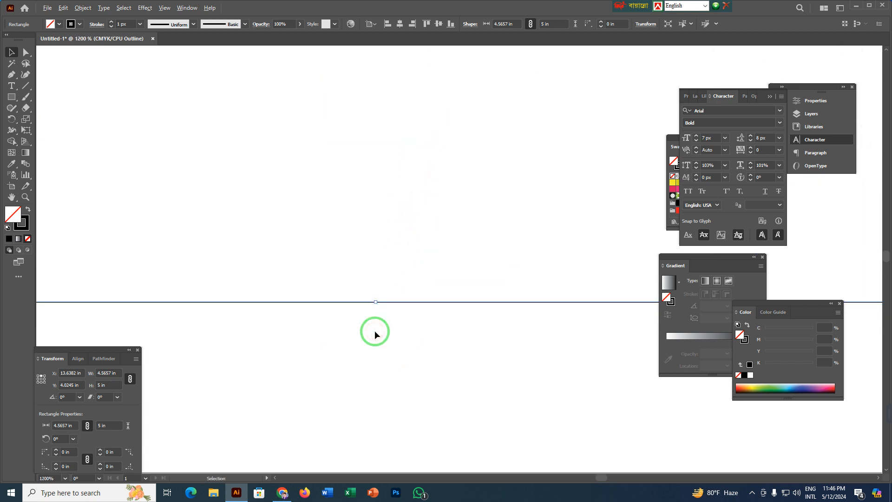
{"action": "scroll", "coordinate": [359, 308], "scroll_direction": "down", "scroll_amount": 2}
{"action": "left_click_drag", "start_coordinate": [600, 373], "coordinate": [236, 305]}
{"action": "scroll", "coordinate": [374, 326], "scroll_direction": "down", "scroll_amount": 4}
{"action": "scroll", "coordinate": [374, 326], "scroll_direction": "down", "scroll_amount": 2}
{"action": "left_click_drag", "start_coordinate": [484, 415], "coordinate": [484, 193]}
{"action": "left_click_drag", "start_coordinate": [294, 278], "coordinate": [514, 252]}
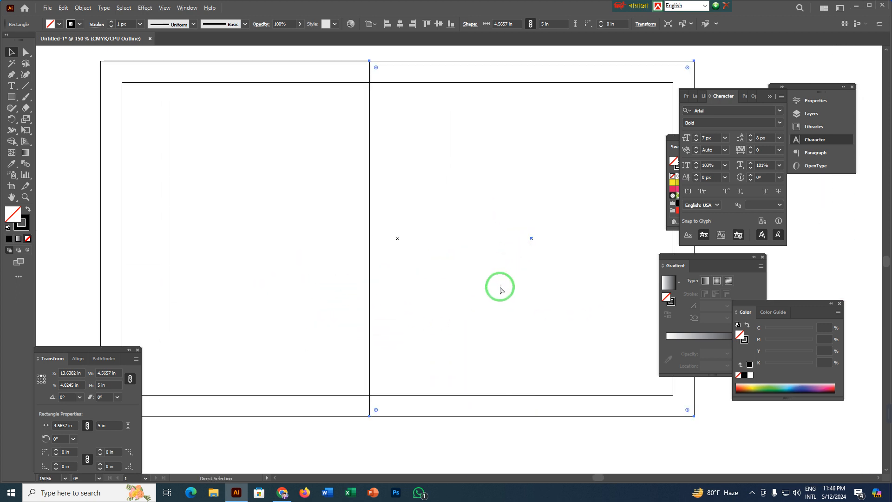
{"action": "key", "text": "ctrl+y"}
{"action": "key", "text": "v"}
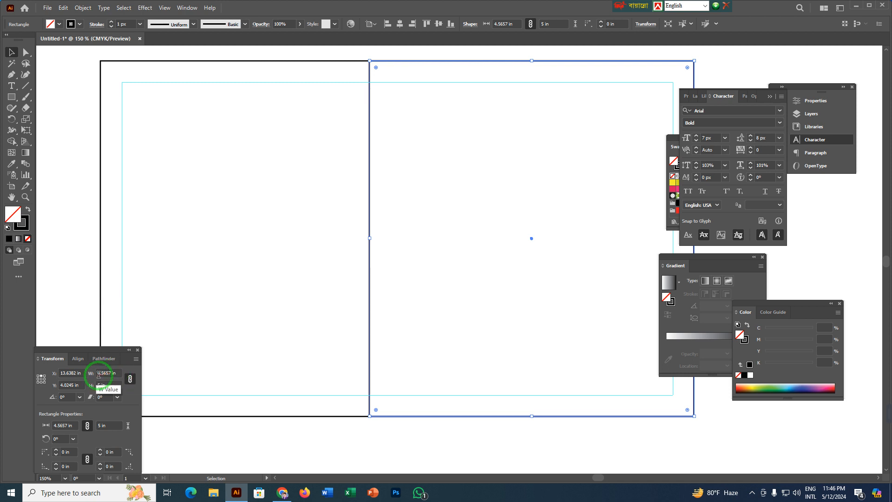
Set the selected rectangle's transform reference point to the middle of its right edge.
{"action": "left_click", "coordinate": [116, 373]}
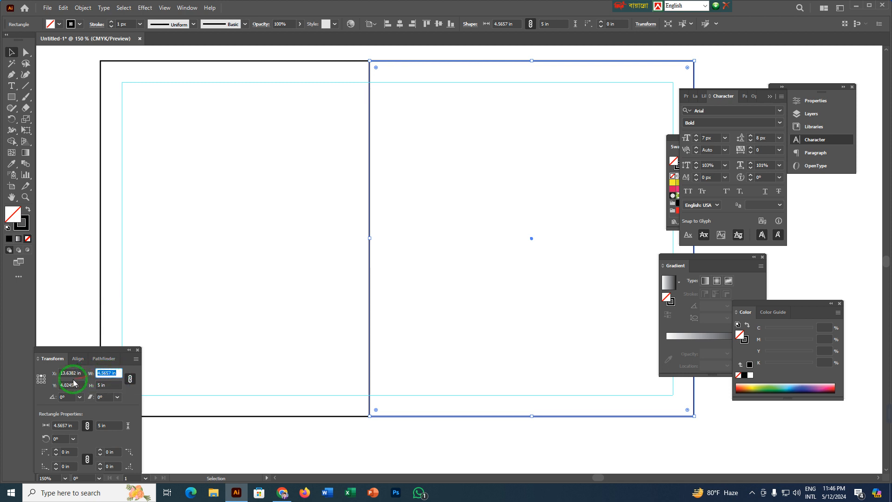
{"action": "left_click", "coordinate": [44, 382]}
{"action": "scroll", "coordinate": [316, 343], "scroll_direction": "down", "scroll_amount": 1}
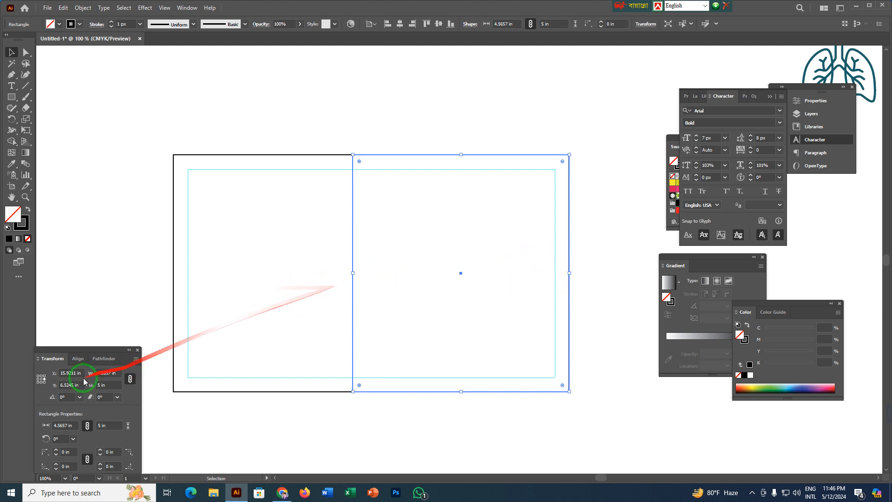
Try setting the rectangle's width to 5 in with proportions constrained, and undo the resize.
{"action": "left_click", "coordinate": [108, 373]}
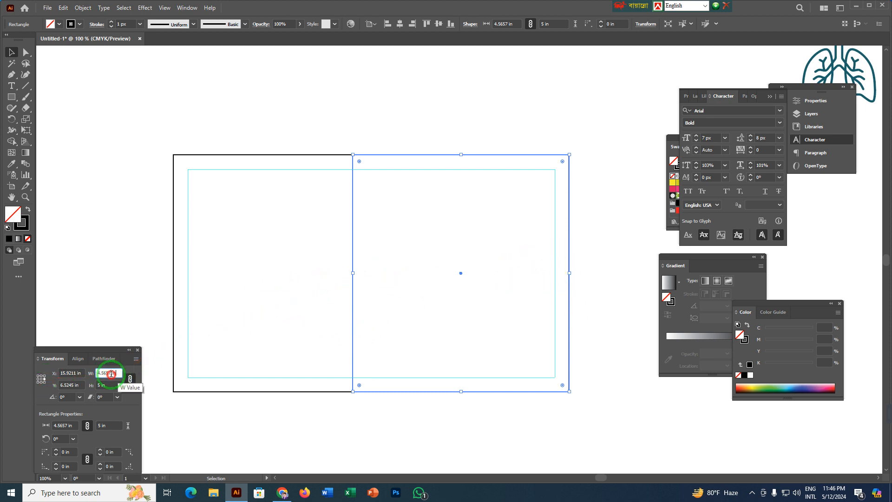
{"action": "type", "text": "5"}
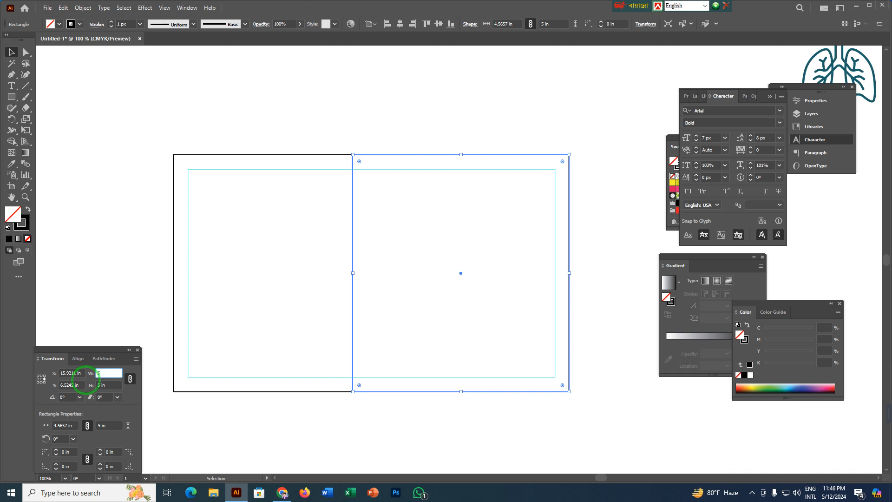
{"action": "key", "text": "Return"}
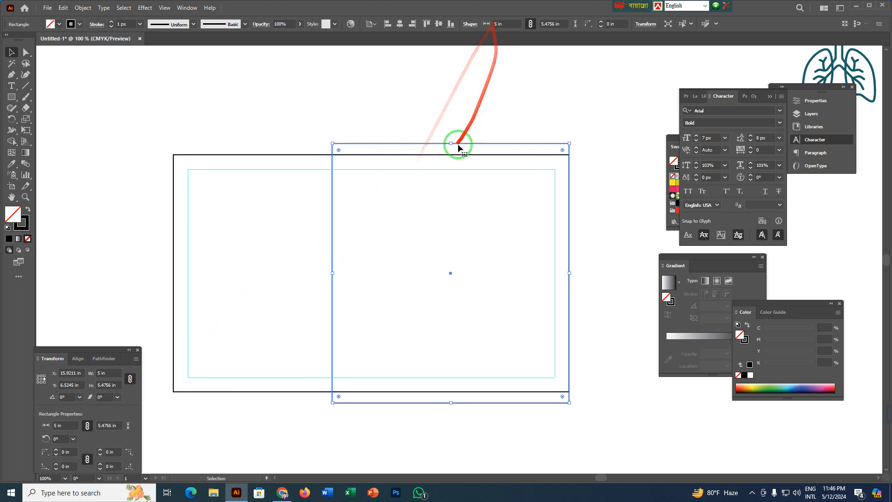
{"action": "key", "text": "a"}
{"action": "key", "text": "ctrl+z"}
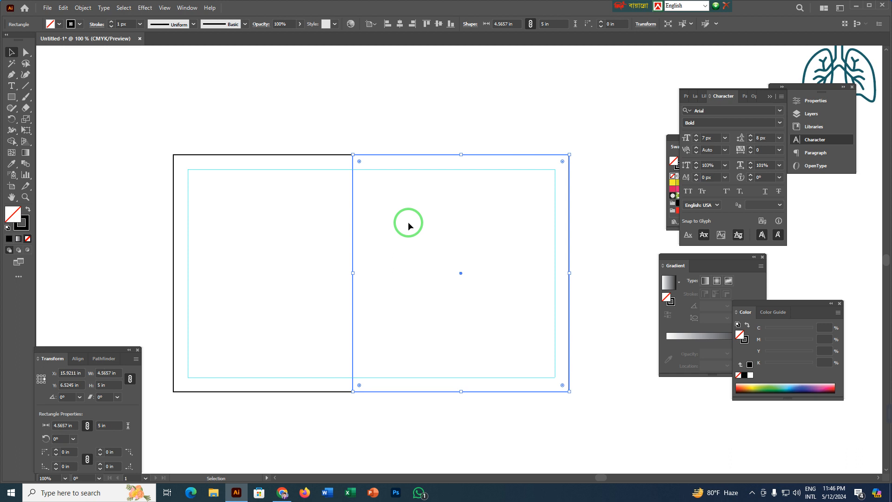
Unlink the rectangle's width and height and set its width to 5 in, growing toward the frame's left side.
{"action": "left_click", "coordinate": [114, 372]}
{"action": "key", "text": "Return"}
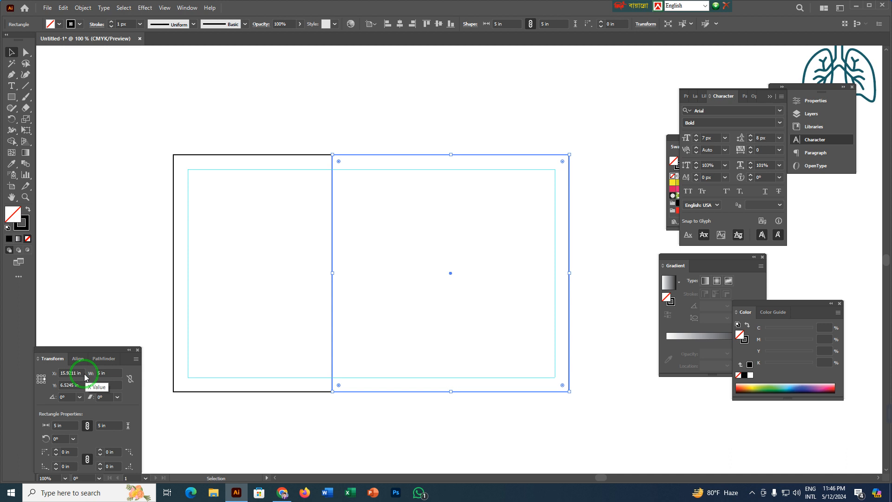
{"action": "left_click", "coordinate": [387, 101]}
{"action": "left_click", "coordinate": [332, 260]}
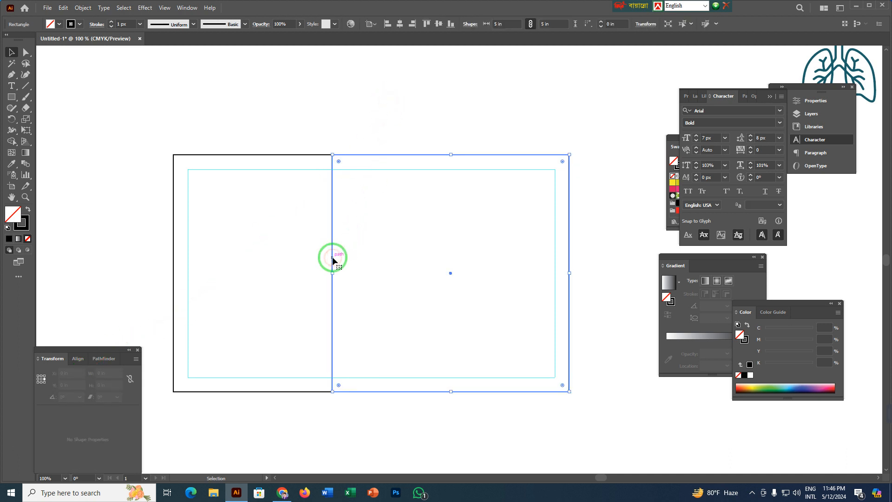
Fill the 5 × 5 in rectangle with light grey at C 0, M 0, Y 0, K 10.
{"action": "left_click_drag", "start_coordinate": [404, 253], "coordinate": [319, 239]}
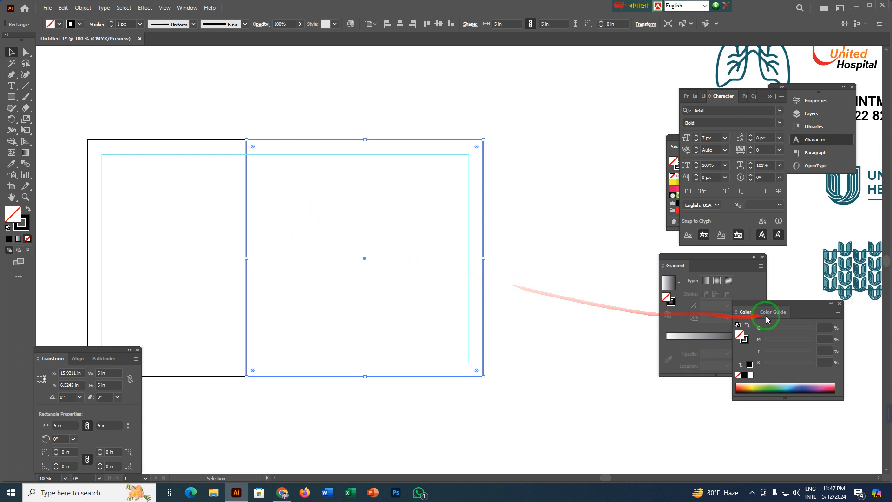
{"action": "left_click", "coordinate": [768, 362]}
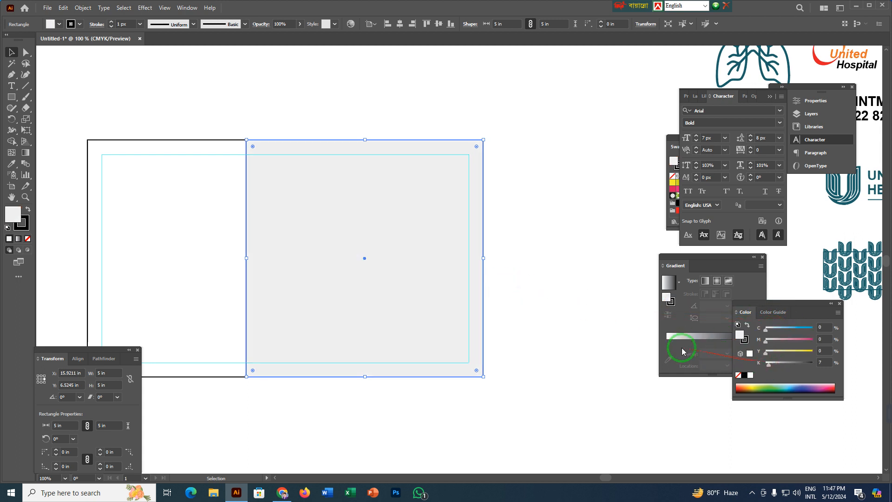
{"action": "left_click", "coordinate": [824, 361]}
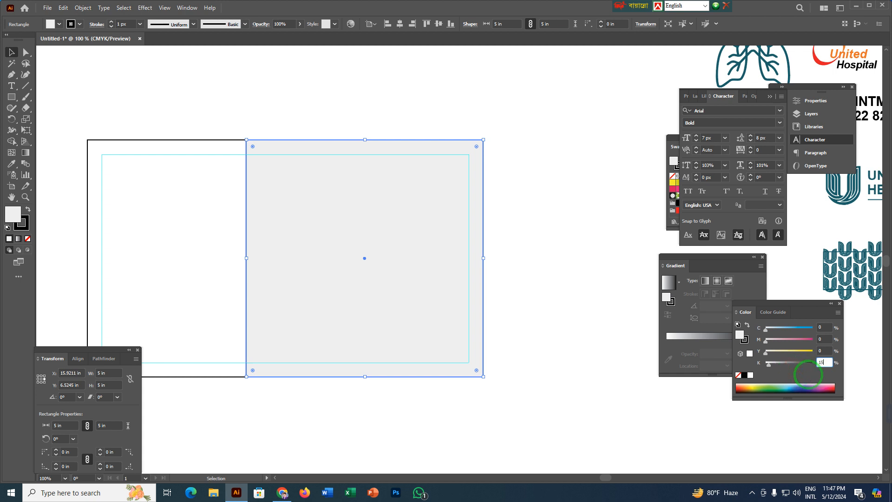
{"action": "key", "text": "Return"}
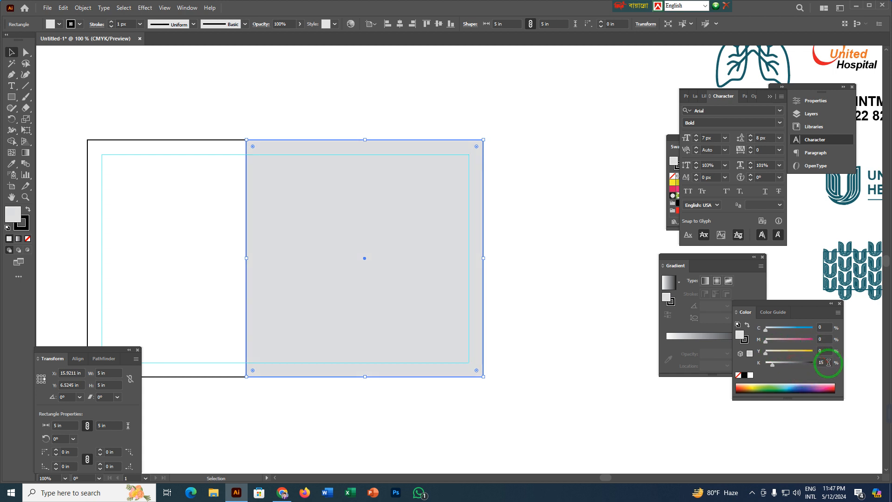
{"action": "type", "text": "10"}
{"action": "key", "text": "Return"}
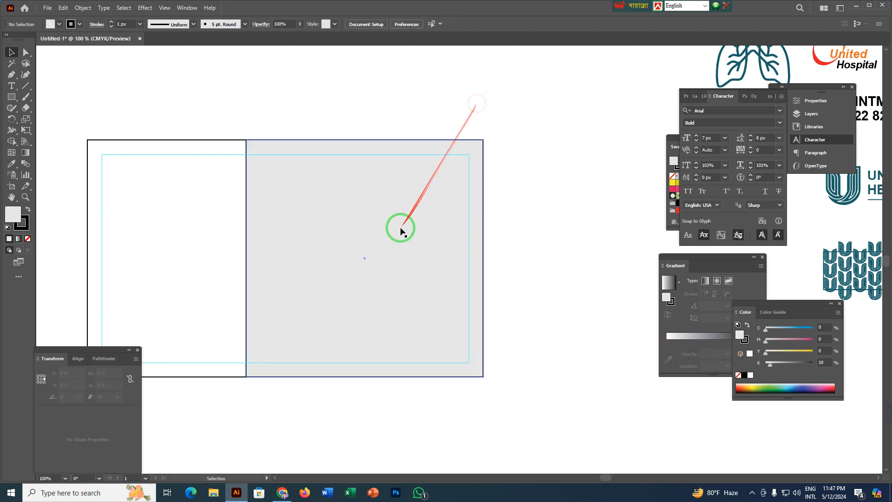
Remove the stroke from the grey rectangle and deselect it.
{"action": "left_click", "coordinate": [21, 223]}
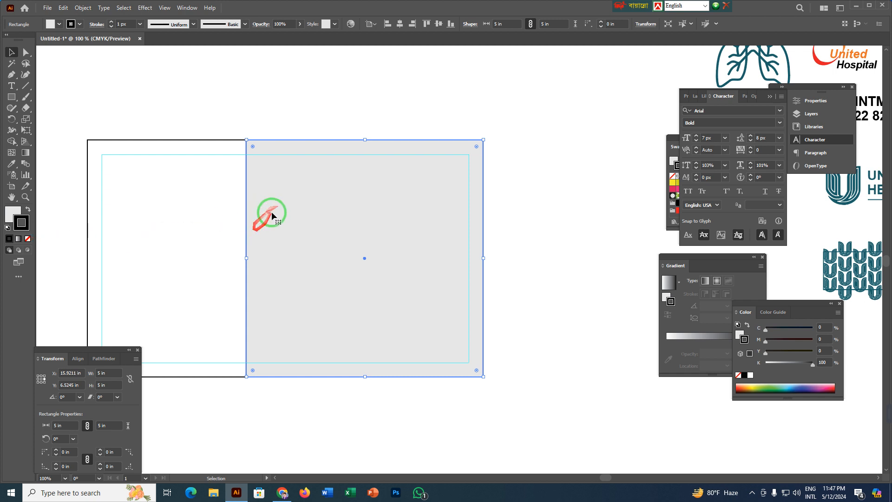
{"action": "left_click", "coordinate": [28, 239]}
{"action": "left_click", "coordinate": [222, 102]}
Draw a 3.35 × 5 in rectangle from the frame's upper-left corner to the grey rectangle's lower-left corner.
{"action": "left_click_drag", "start_coordinate": [190, 207], "coordinate": [283, 175]}
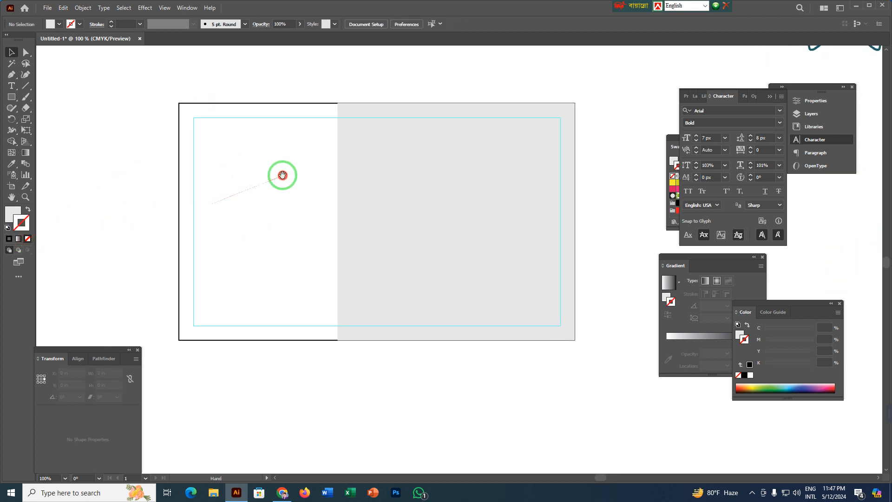
{"action": "key", "text": "m"}
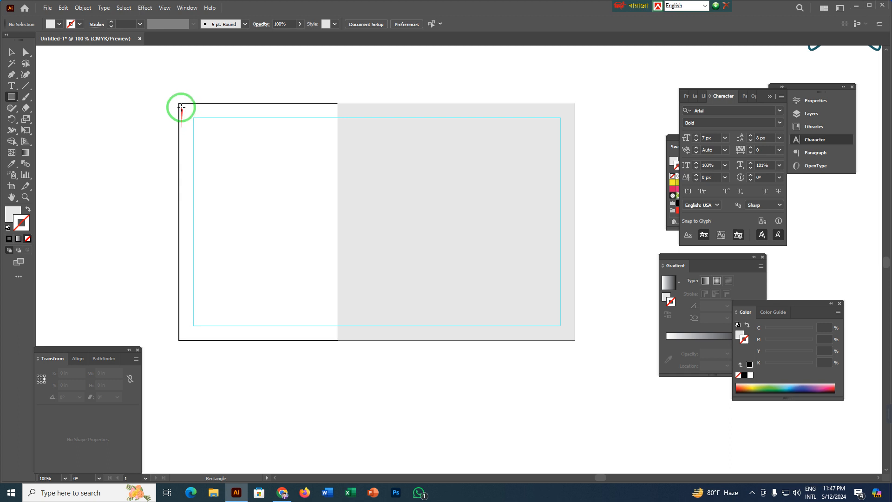
{"action": "left_click_drag", "start_coordinate": [179, 104], "coordinate": [337, 340]}
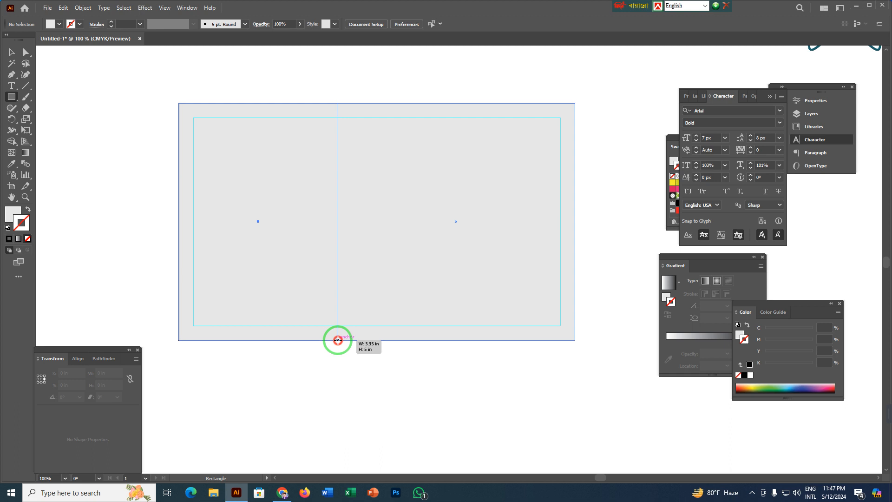
{"action": "left_click_drag", "start_coordinate": [337, 341], "coordinate": [338, 340]}
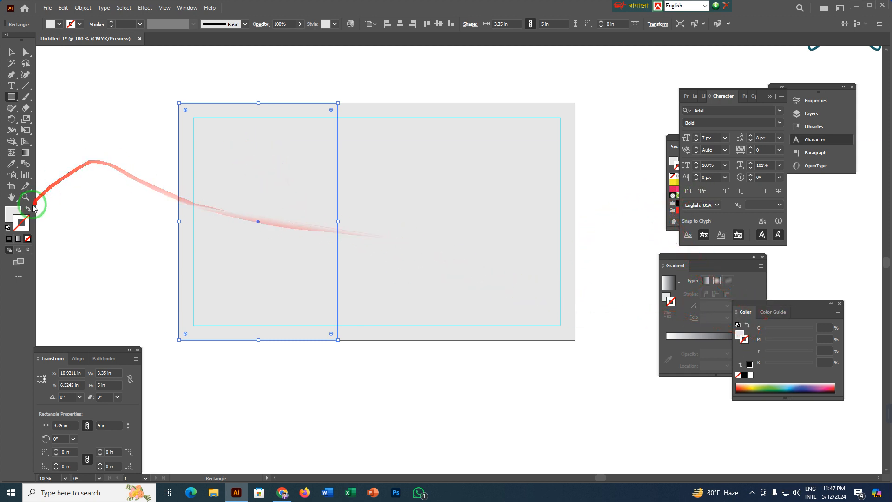
Fill the 3.35 in wide left rectangle with orange-yellow at C 0, M 30, Y 100, K 0, and deselect it.
{"action": "left_click", "coordinate": [13, 213]}
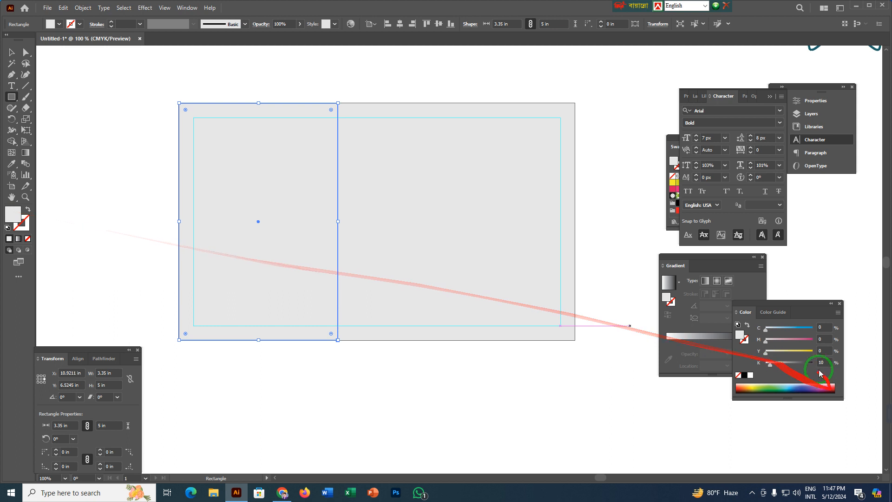
{"action": "left_click_drag", "start_coordinate": [765, 355], "coordinate": [836, 350]}
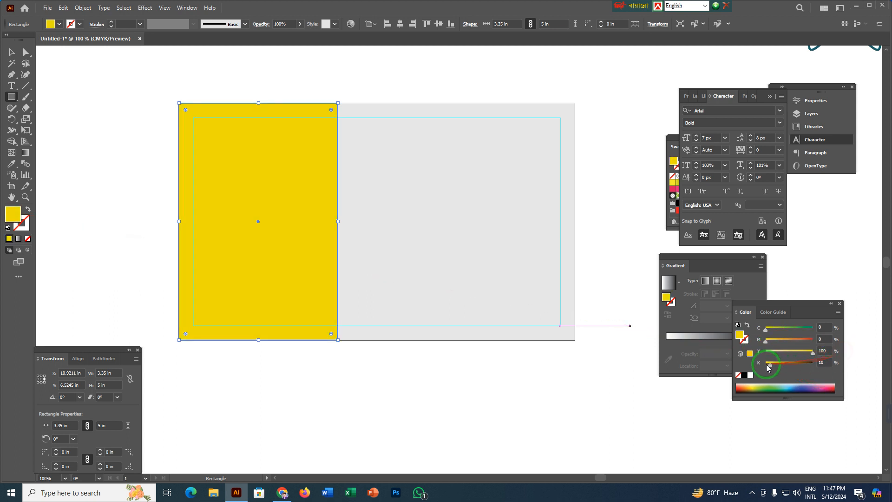
{"action": "left_click_drag", "start_coordinate": [771, 367], "coordinate": [755, 366]}
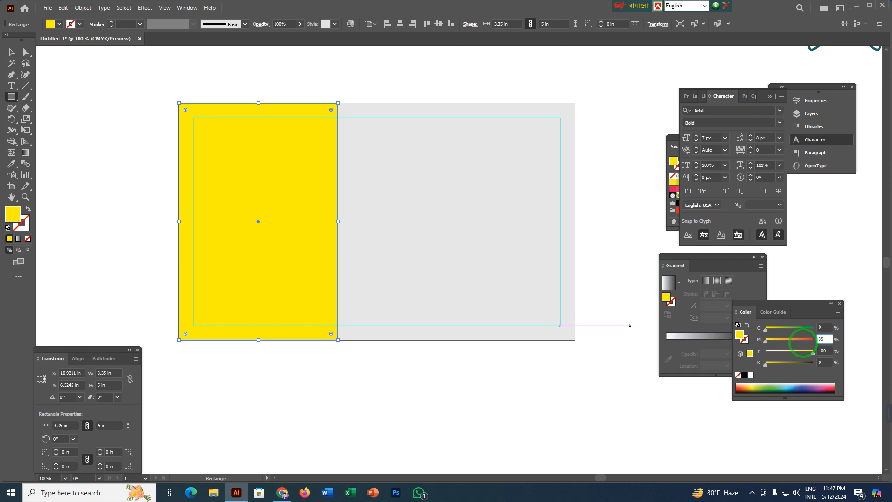
{"action": "key", "text": "Return"}
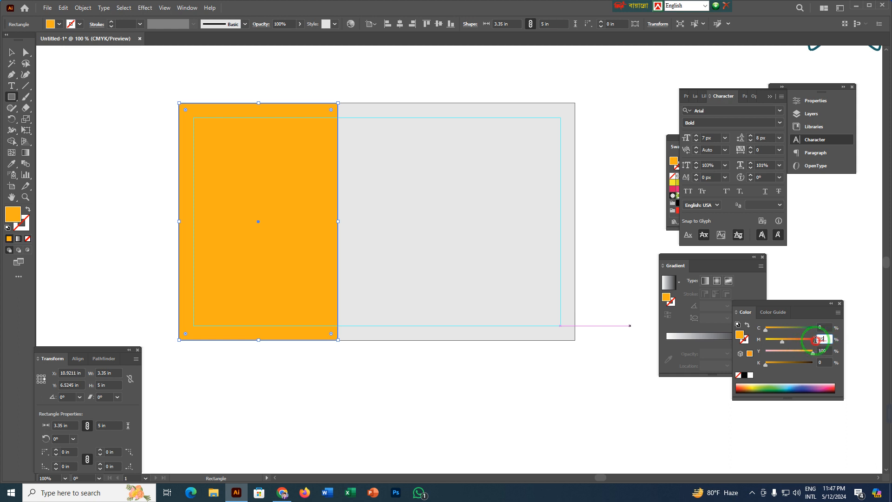
{"action": "key", "text": "Return"}
{"action": "key", "text": "v"}
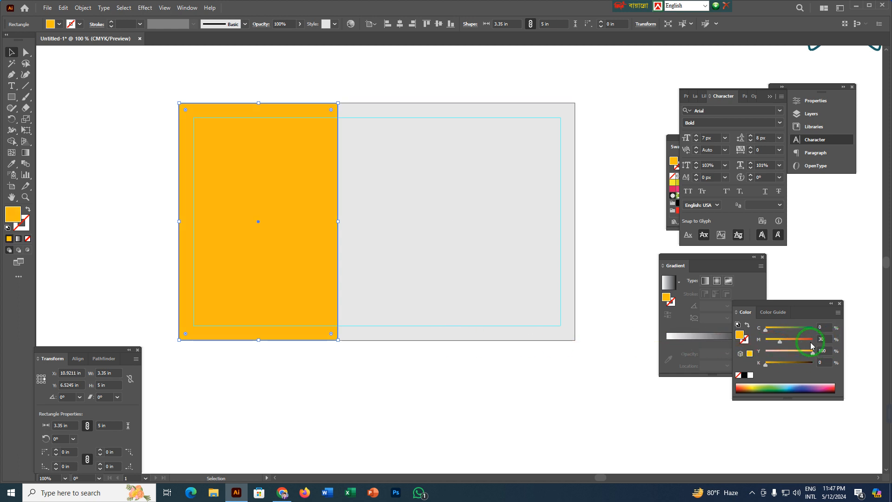
{"action": "left_click", "coordinate": [120, 192]}
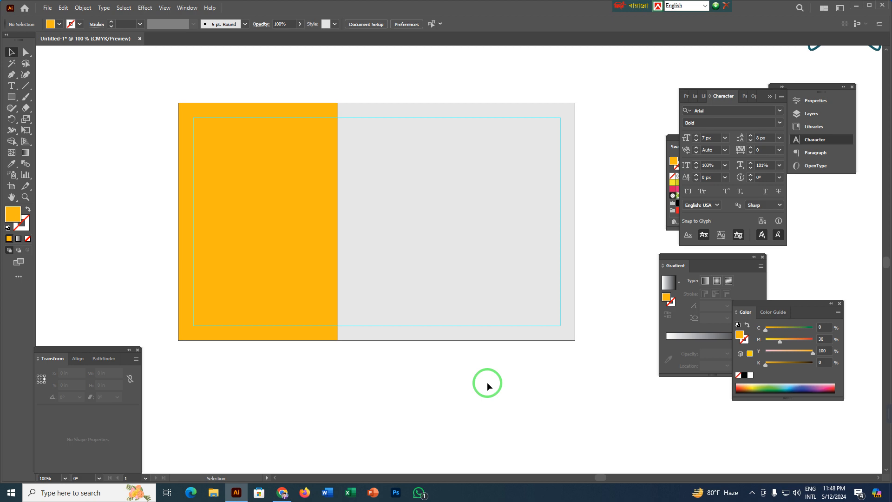
Examine the supplied hospital logo, accreditation seal and appointment text placed beside the layout.
{"action": "scroll", "coordinate": [487, 381], "scroll_direction": "down", "scroll_amount": 2}
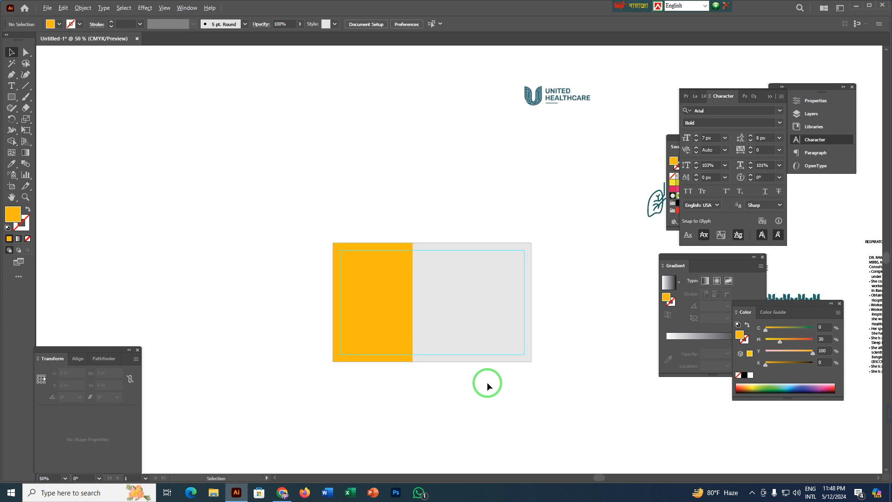
{"action": "left_click_drag", "start_coordinate": [534, 387], "coordinate": [379, 343]}
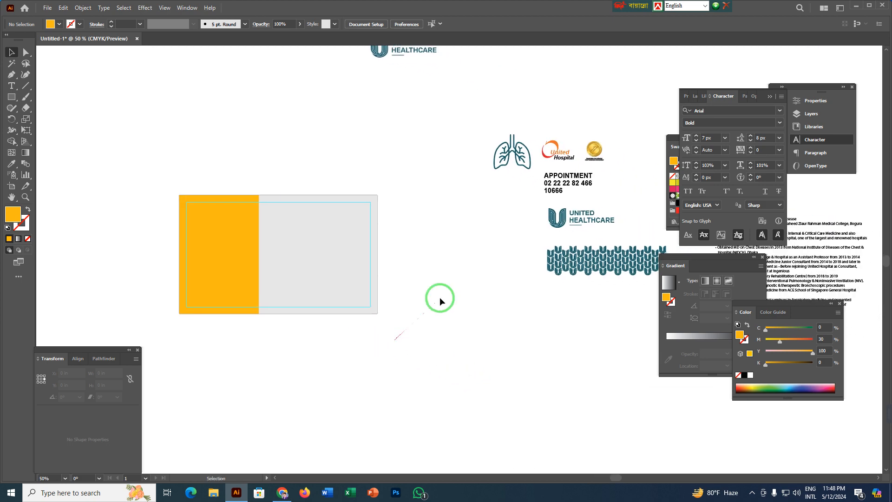
{"action": "left_click", "coordinate": [573, 141]}
{"action": "left_click", "coordinate": [610, 170]}
{"action": "left_click", "coordinate": [490, 218]}
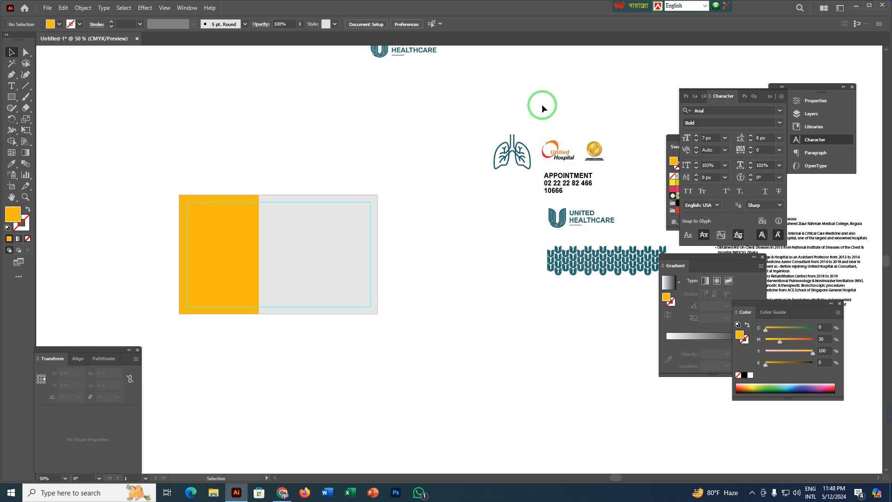
{"action": "scroll", "coordinate": [586, 152], "scroll_direction": "up", "scroll_amount": 3}
{"action": "left_click_drag", "start_coordinate": [607, 158], "coordinate": [475, 187]}
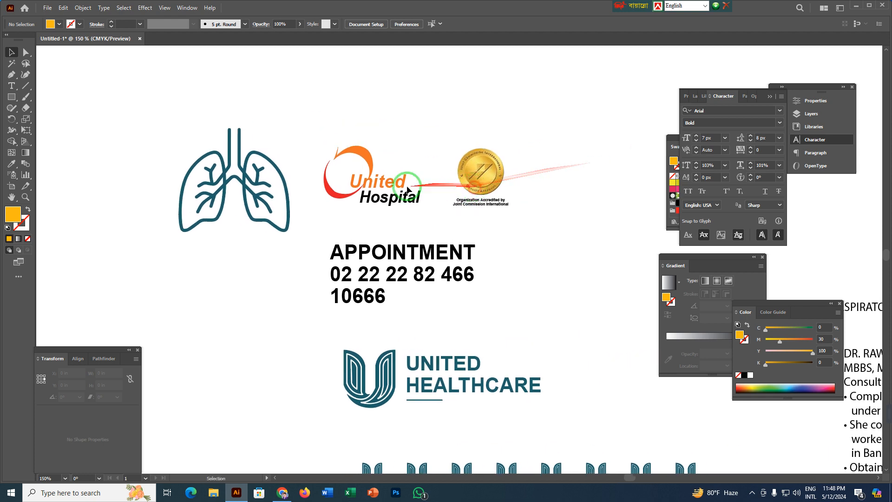
{"action": "scroll", "coordinate": [407, 189], "scroll_direction": "up", "scroll_amount": 2}
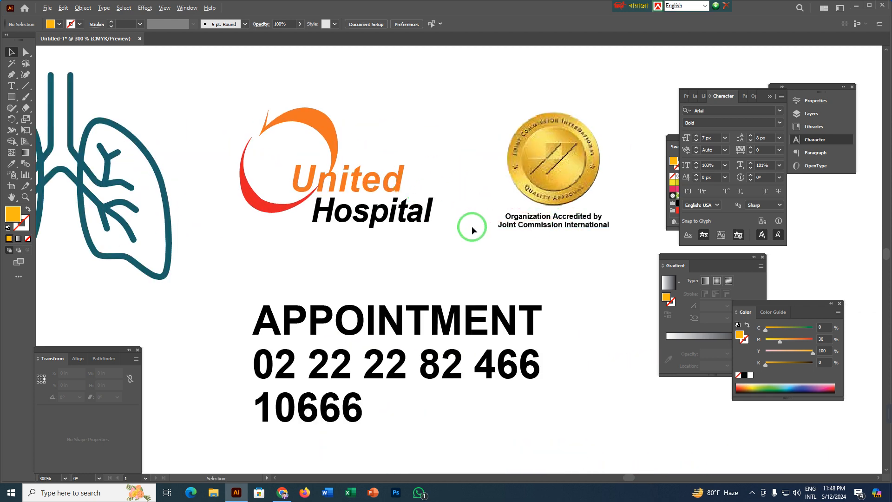
{"action": "scroll", "coordinate": [472, 225], "scroll_direction": "down", "scroll_amount": 3}
Select the United Hospital logo and the gold accreditation seal and bring them just above the layout's orange panel.
{"action": "left_click_drag", "start_coordinate": [403, 145], "coordinate": [511, 222]}
{"action": "left_click", "coordinate": [562, 199]}
{"action": "left_click_drag", "start_coordinate": [426, 151], "coordinate": [500, 228]}
{"action": "left_click", "coordinate": [548, 183]}
{"action": "left_click", "coordinate": [496, 207]}
{"action": "left_click", "coordinate": [439, 151]}
{"action": "left_click_drag", "start_coordinate": [396, 158], "coordinate": [311, 231]}
{"action": "scroll", "coordinate": [507, 222], "scroll_direction": "down", "scroll_amount": 3}
{"action": "scroll", "coordinate": [309, 229], "scroll_direction": "up", "scroll_amount": 6}
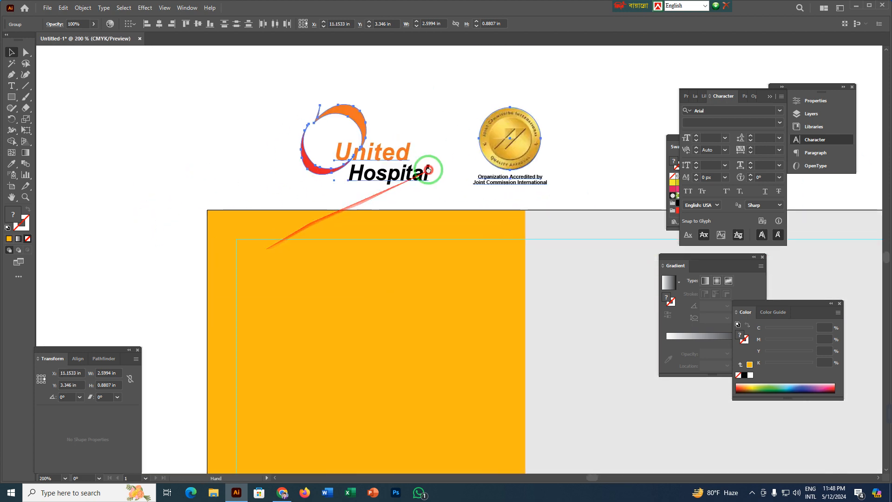
Align the United Hospital logo to the bottom edge of the gold accreditation seal, using the seal as the key object.
{"action": "scroll", "coordinate": [229, 195], "scroll_direction": "down", "scroll_amount": 2}
{"action": "left_click_drag", "start_coordinate": [208, 158], "coordinate": [183, 195]}
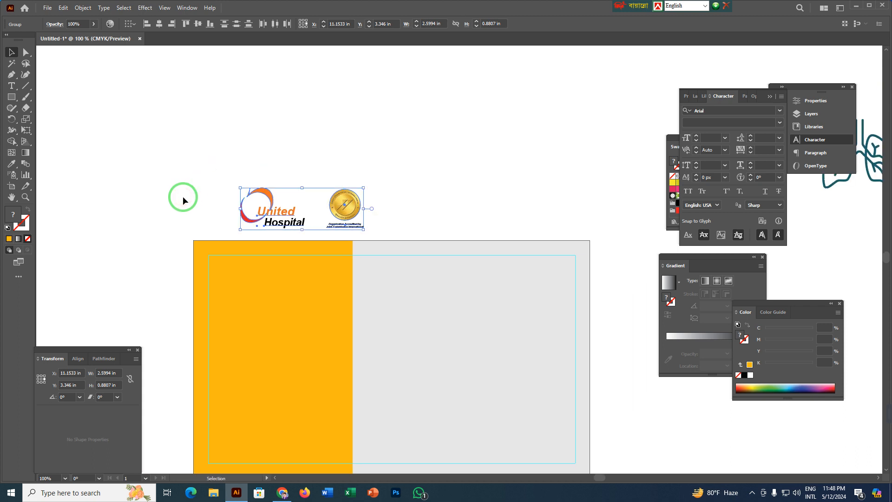
{"action": "left_click", "coordinate": [324, 149]}
{"action": "left_click_drag", "start_coordinate": [225, 162], "coordinate": [307, 224]}
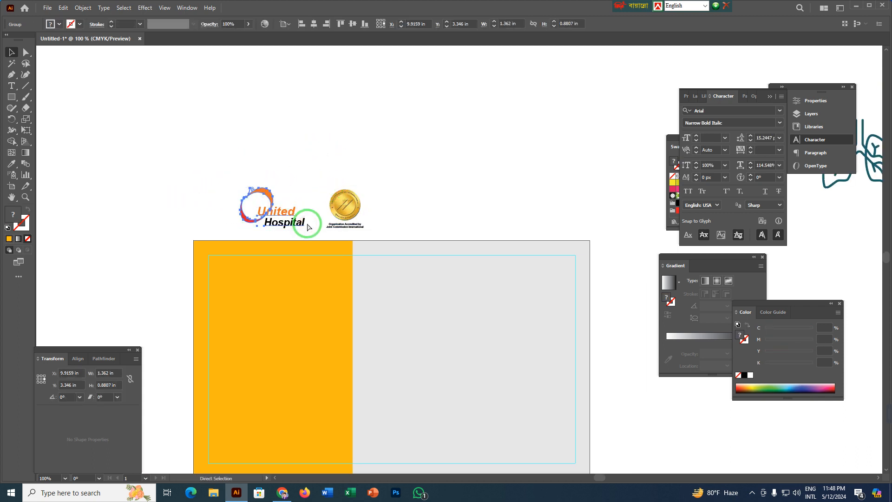
{"action": "left_click_drag", "start_coordinate": [328, 145], "coordinate": [375, 229]}
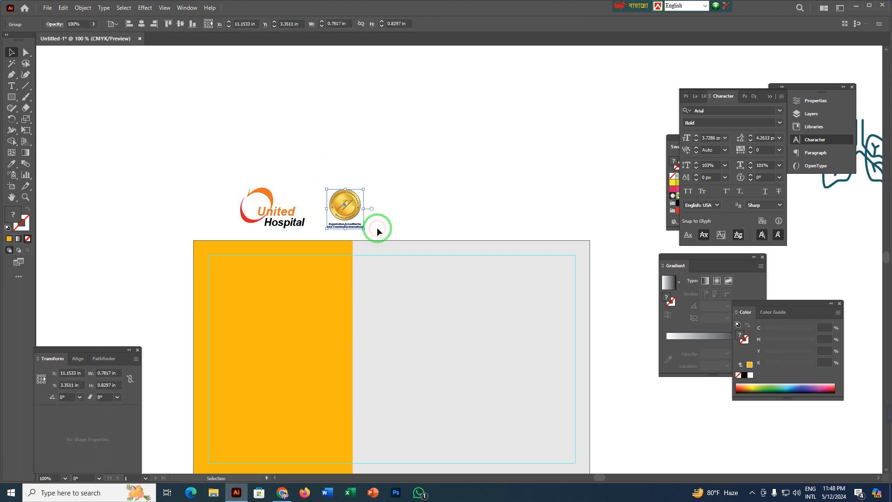
{"action": "scroll", "coordinate": [302, 208], "scroll_direction": "up", "scroll_amount": 2}
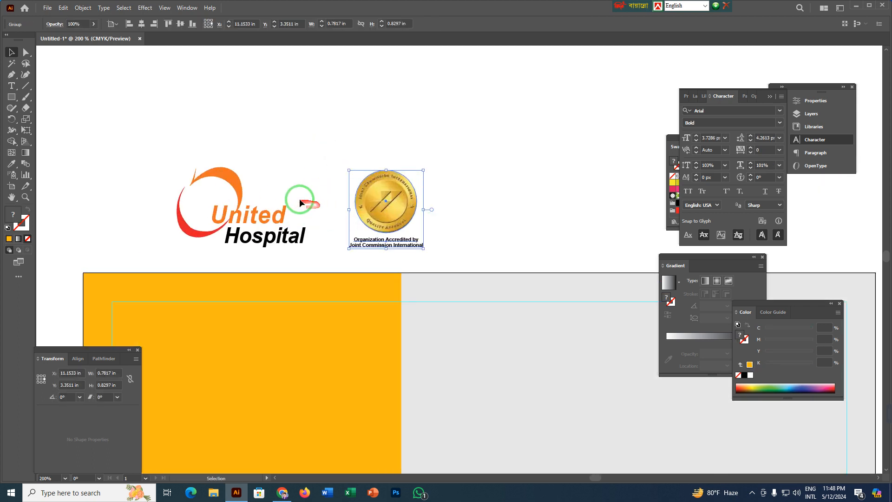
{"action": "left_click_drag", "start_coordinate": [191, 135], "coordinate": [421, 235]}
{"action": "left_click", "coordinate": [372, 196]}
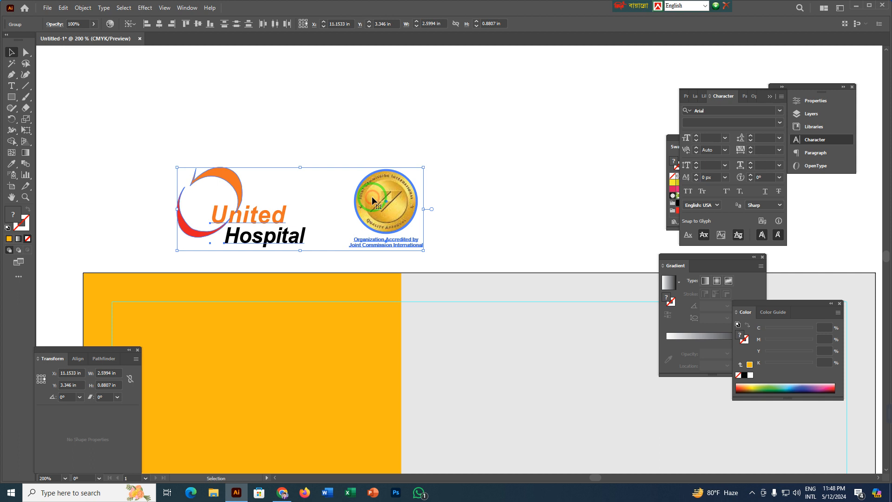
{"action": "left_click", "coordinate": [184, 135]}
{"action": "left_click_drag", "start_coordinate": [138, 145], "coordinate": [445, 229]}
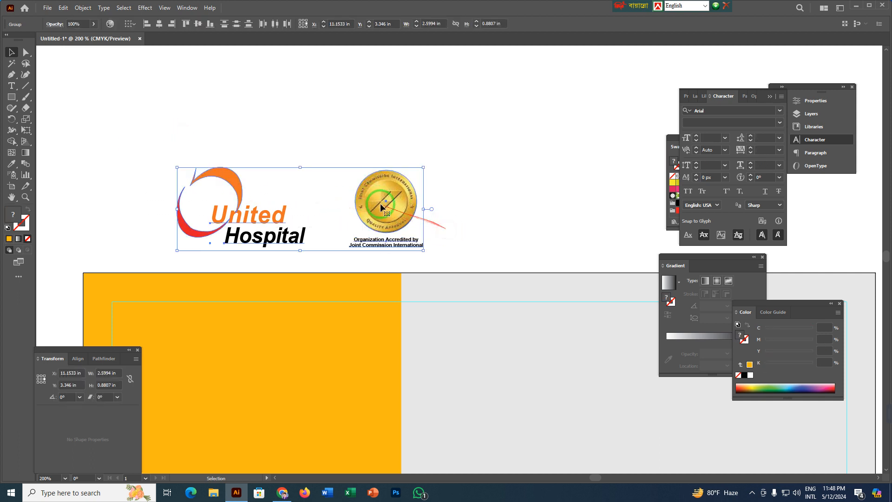
{"action": "left_click", "coordinate": [393, 206]}
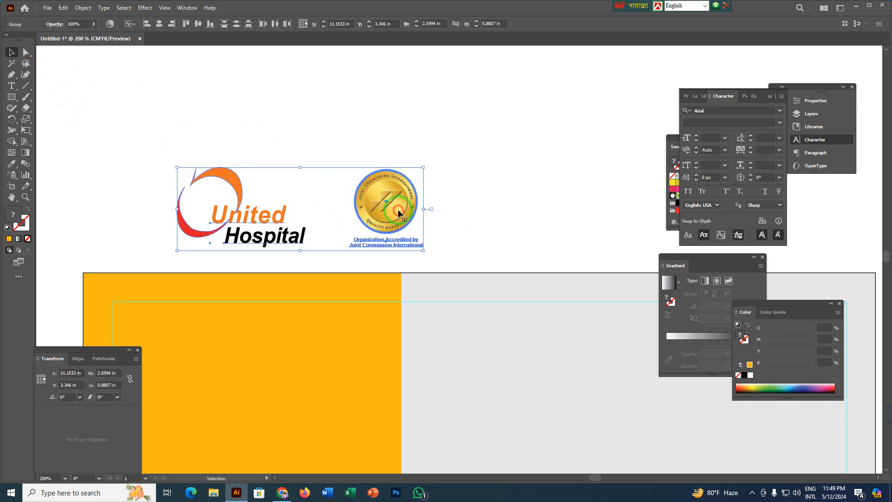
{"action": "left_click", "coordinate": [210, 28]}
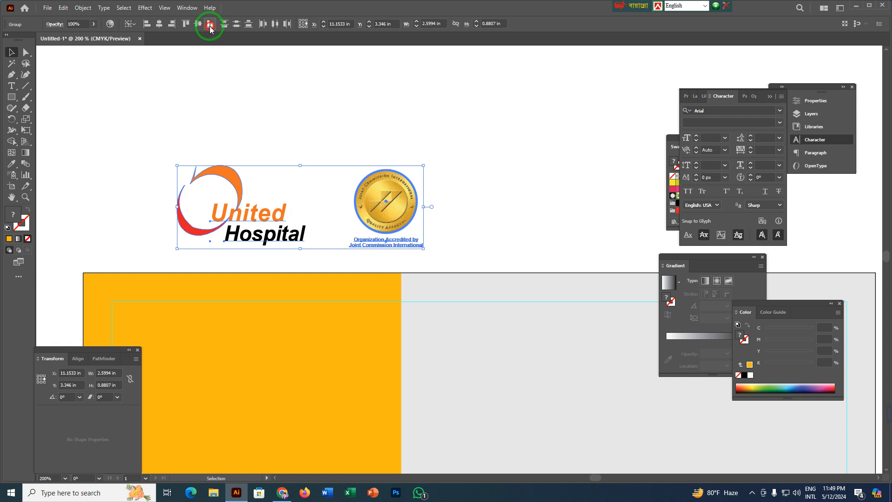
Try to convert the United Hospital logo's lettering to outlines, and undo the conversion.
{"action": "left_click", "coordinate": [293, 137]}
{"action": "left_click_drag", "start_coordinate": [176, 137], "coordinate": [334, 260]}
{"action": "left_click_drag", "start_coordinate": [160, 144], "coordinate": [306, 251]}
{"action": "key", "text": "a"}
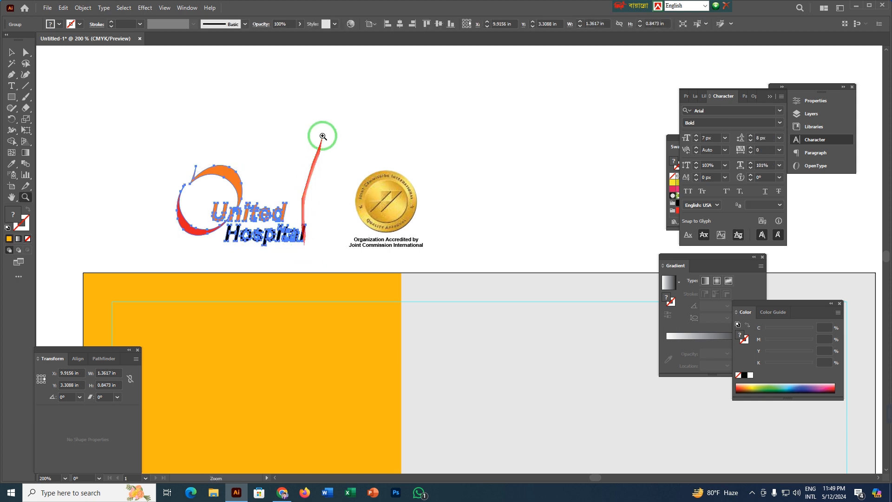
{"action": "key", "text": "ctrl+z"}
{"action": "key", "text": "v"}
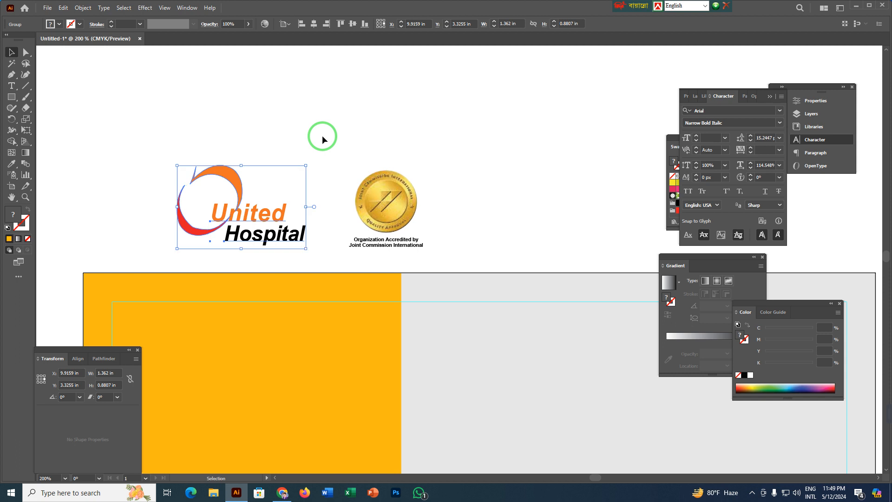
Nudge the accreditation seal and its caption up by about 0.02 in beside the United Hospital logo, and deselect it.
{"action": "left_click", "coordinate": [320, 134]}
{"action": "left_click_drag", "start_coordinate": [168, 147], "coordinate": [419, 256]}
{"action": "left_click", "coordinate": [477, 181]}
{"action": "mouse_move", "coordinate": [383, 219]}
{"action": "left_mouse_down"}
{"action": "mouse_move", "coordinate": [362, 219]}
{"action": "mouse_move", "coordinate": [384, 218]}
{"action": "left_mouse_up"}
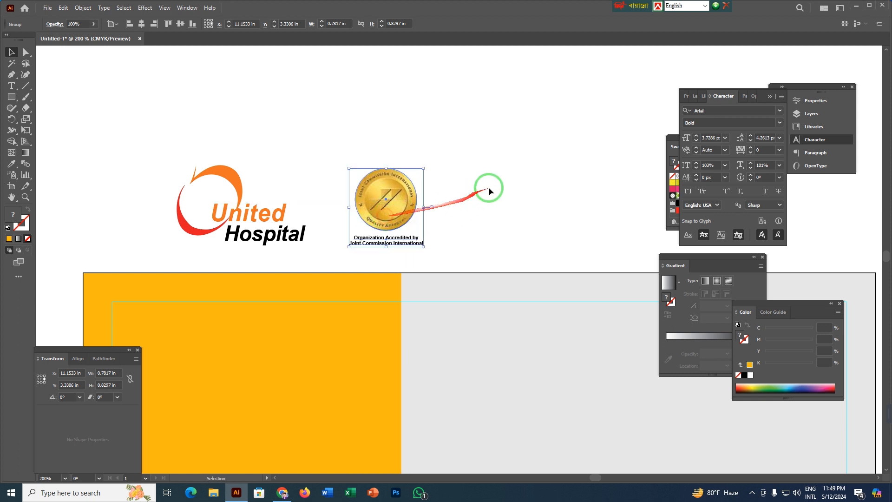
{"action": "left_click", "coordinate": [503, 181]}
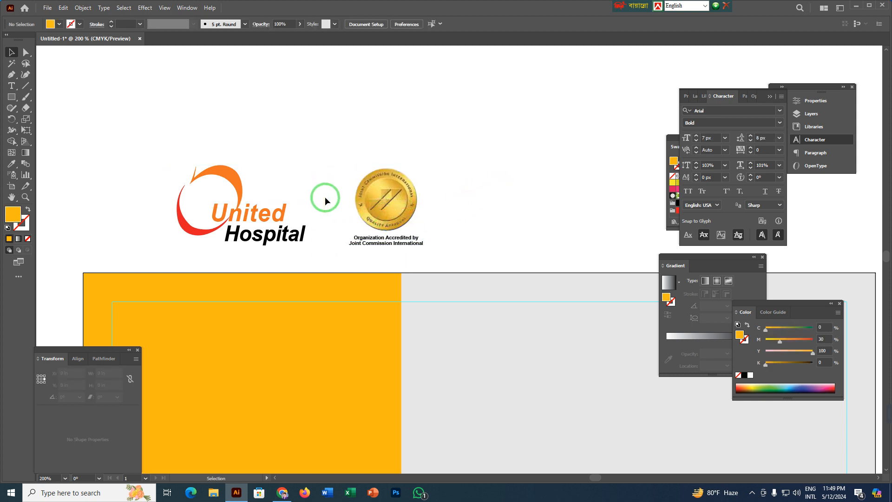
Draw a straight vertical divider about 0.77 in tall with the Pen tool between the hospital logo and the accreditation seal.
{"action": "left_click", "coordinate": [13, 74]}
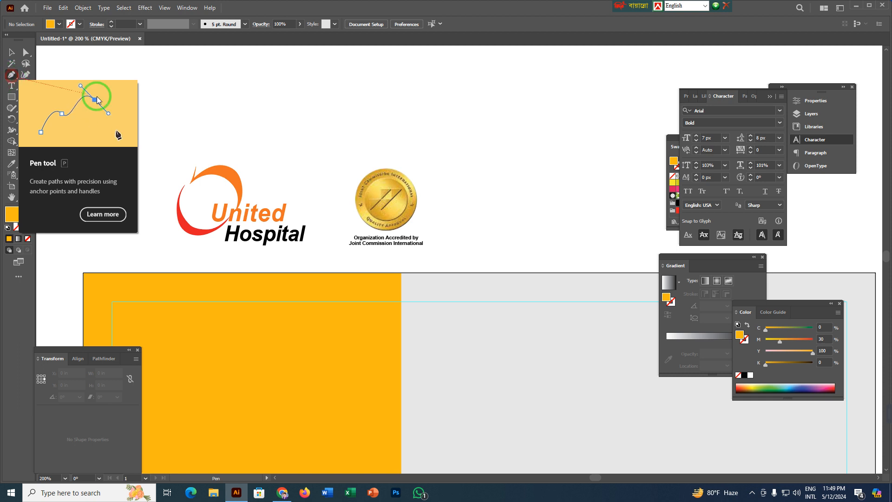
{"action": "left_click", "coordinate": [323, 175]}
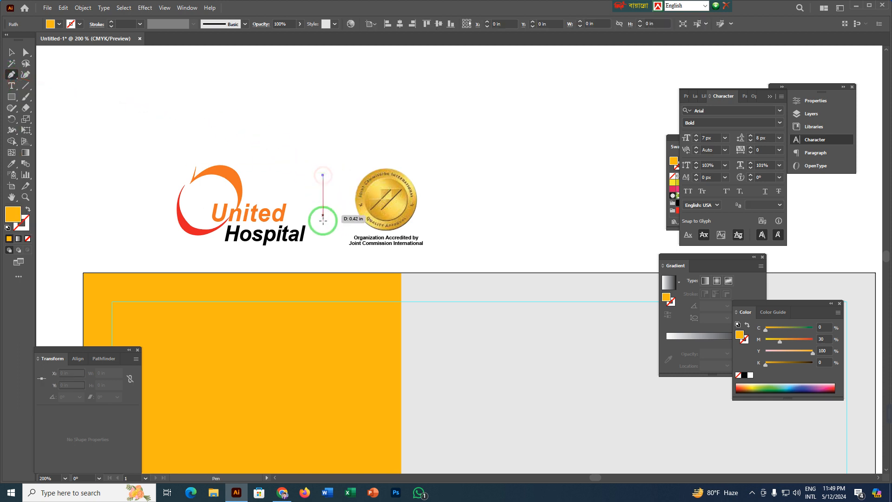
{"action": "left_click", "coordinate": [321, 250]}
{"action": "left_click_drag", "start_coordinate": [321, 249], "coordinate": [15, 217]}
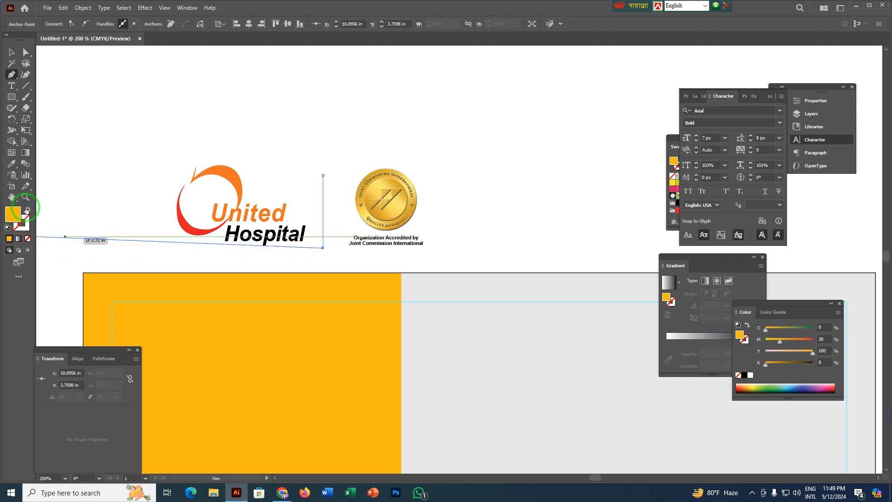
{"action": "key", "text": "v"}
{"action": "left_click", "coordinate": [128, 108]}
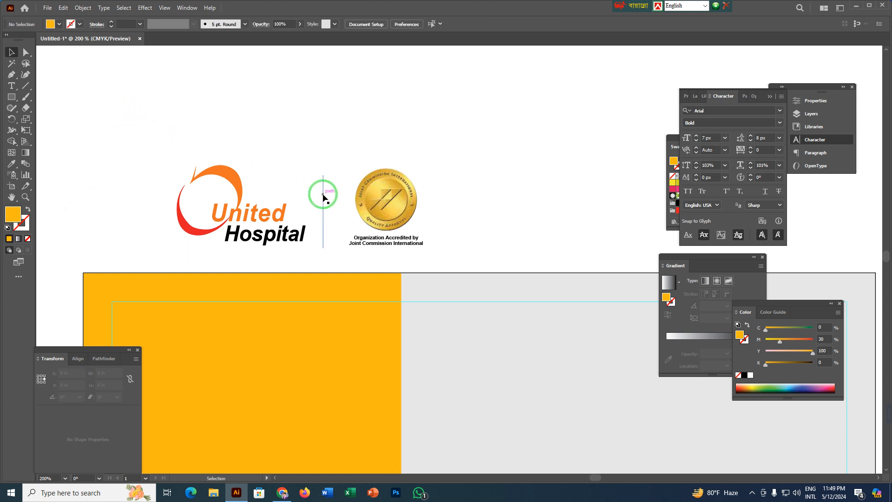
Give the divider between the logo and the seal a black 1 px stroke and no fill.
{"action": "left_click", "coordinate": [324, 194]}
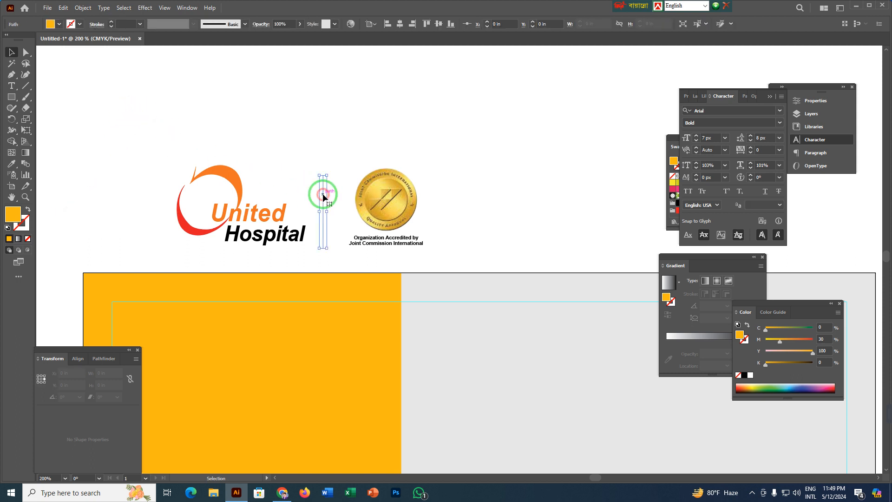
{"action": "left_click", "coordinate": [27, 210]}
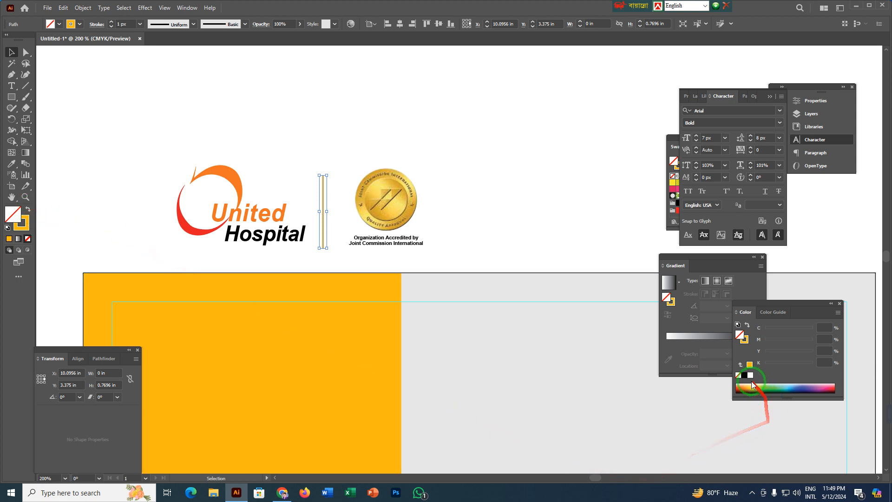
{"action": "left_click", "coordinate": [25, 230]}
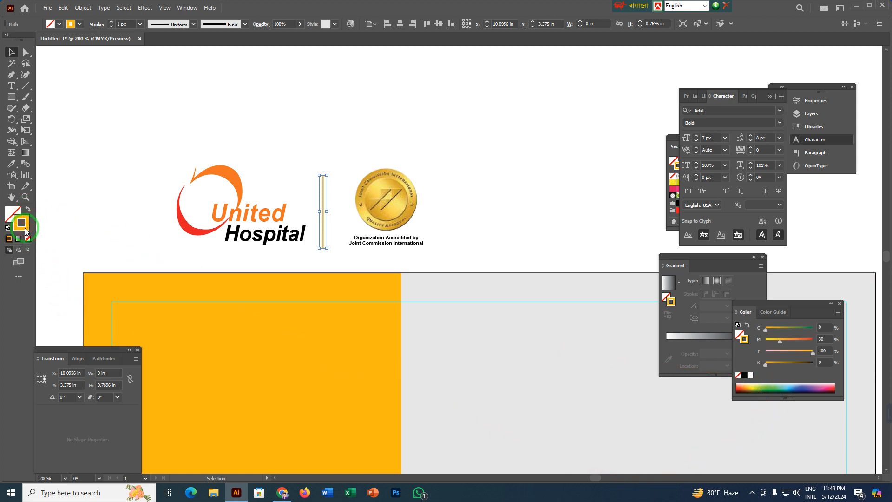
{"action": "left_click", "coordinate": [743, 376]}
{"action": "left_click", "coordinate": [330, 138]}
Group the logo, divider and seal, and place the group in the orange panel's upper part, scaled to about 1.38 in wide.
{"action": "left_click_drag", "start_coordinate": [191, 134], "coordinate": [442, 244]}
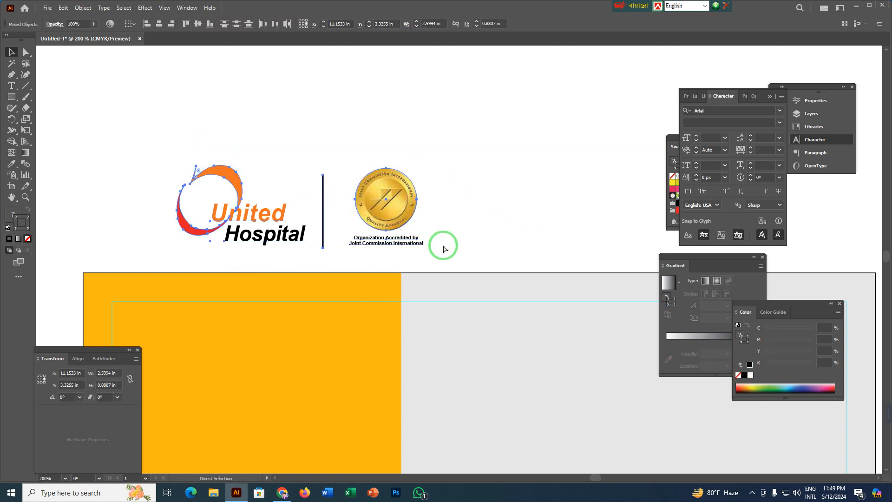
{"action": "key", "text": "ctrl+g"}
{"action": "scroll", "coordinate": [372, 209], "scroll_direction": "down", "scroll_amount": 2}
{"action": "scroll", "coordinate": [371, 209], "scroll_direction": "left", "scroll_amount": 3}
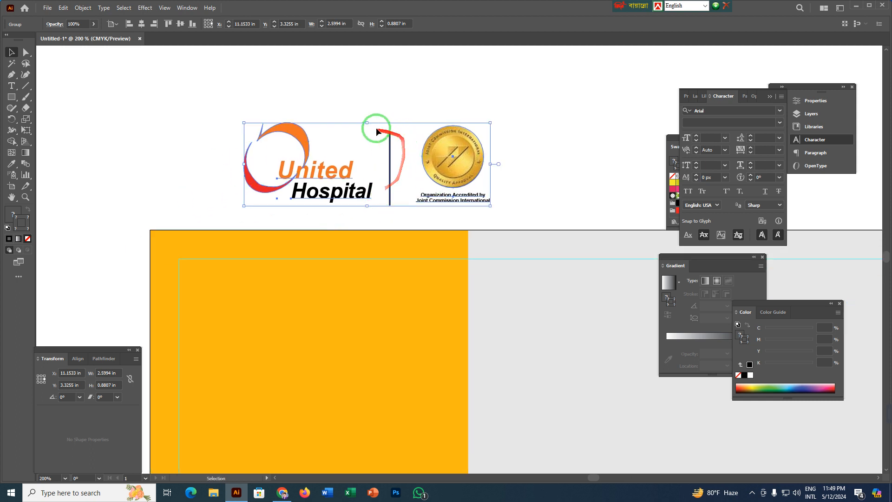
{"action": "left_click_drag", "start_coordinate": [366, 122], "coordinate": [362, 278]}
{"action": "mouse_move", "coordinate": [356, 278]}
{"action": "left_mouse_down"}
{"action": "mouse_move", "coordinate": [355, 265]}
{"action": "mouse_move", "coordinate": [356, 278]}
{"action": "left_mouse_up"}
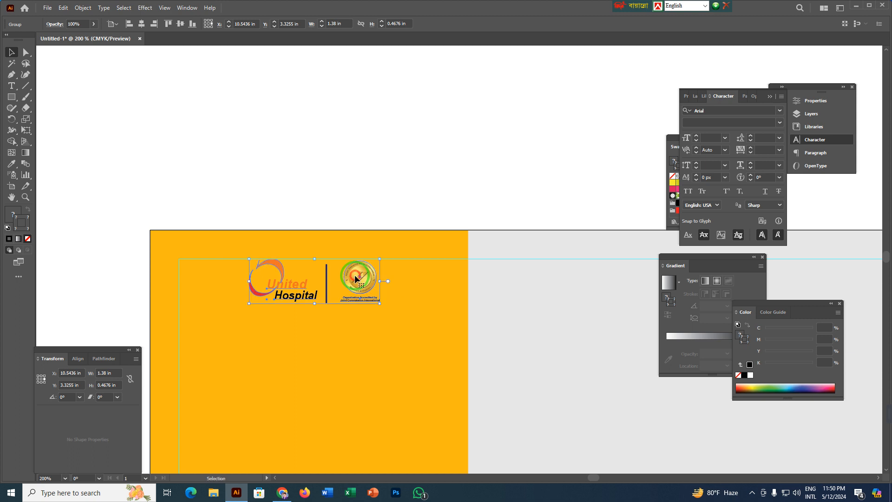
{"action": "left_click", "coordinate": [350, 148]}
Centre the logo group horizontally on the orange panel, using the panel as the key object.
{"action": "mouse_move", "coordinate": [311, 290]}
{"action": "left_mouse_down"}
{"action": "mouse_move", "coordinate": [324, 318]}
{"action": "mouse_move", "coordinate": [293, 235]}
{"action": "mouse_move", "coordinate": [175, 255]}
{"action": "mouse_move", "coordinate": [404, 243]}
{"action": "mouse_move", "coordinate": [279, 250]}
{"action": "mouse_move", "coordinate": [312, 220]}
{"action": "mouse_move", "coordinate": [307, 277]}
{"action": "left_mouse_up"}
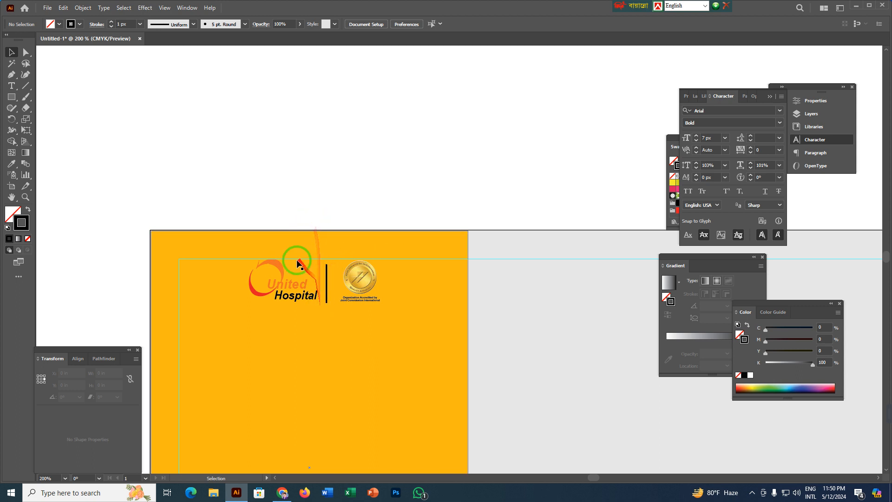
{"action": "left_click", "coordinate": [294, 244]}
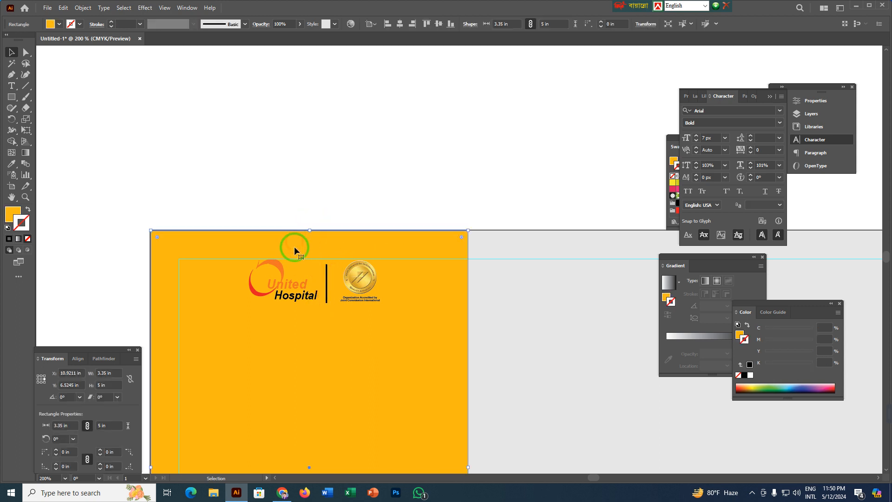
{"action": "left_click", "coordinate": [282, 281], "text": "shift"}
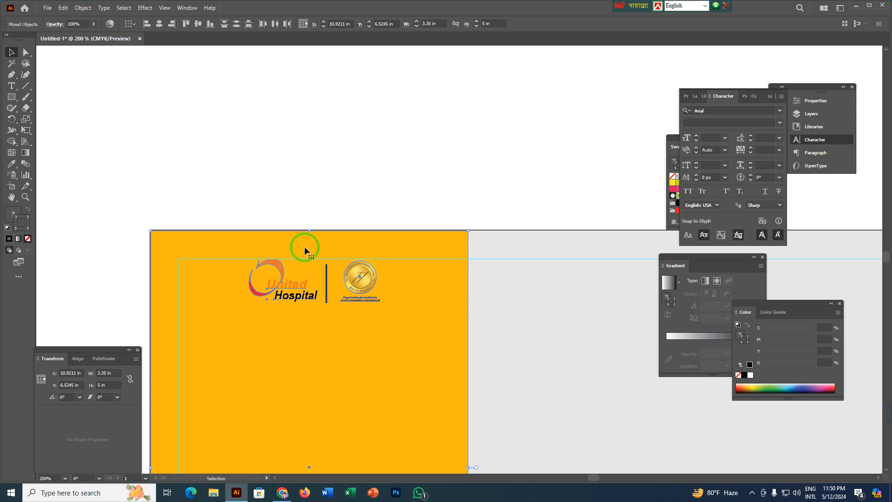
{"action": "left_click", "coordinate": [305, 247]}
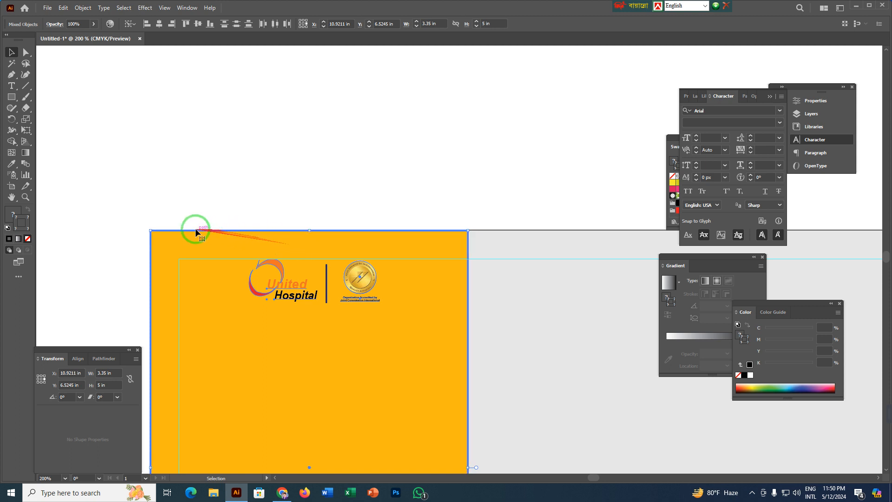
{"action": "left_click", "coordinate": [159, 24]}
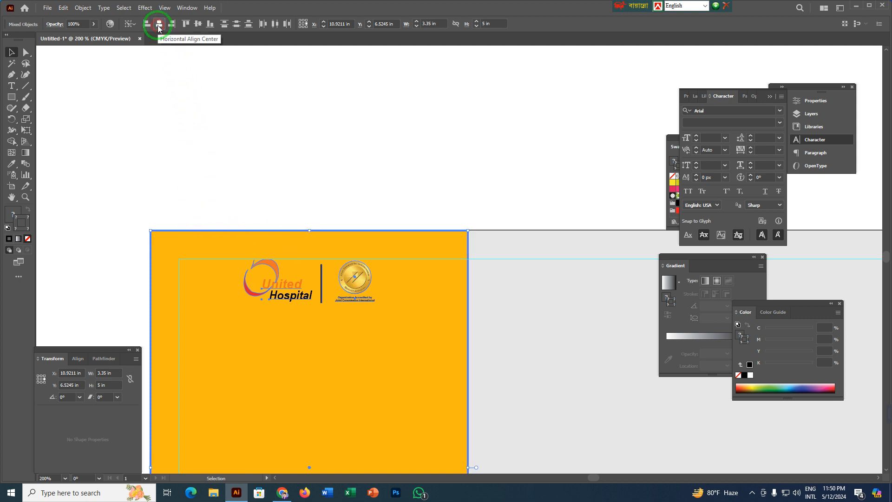
{"action": "left_click", "coordinate": [335, 148]}
Draw a white rectangle about 2.07 × 0.90 in over the logo group, starting at the orange panel's top edge.
{"action": "left_click_drag", "start_coordinate": [352, 345], "coordinate": [324, 196]}
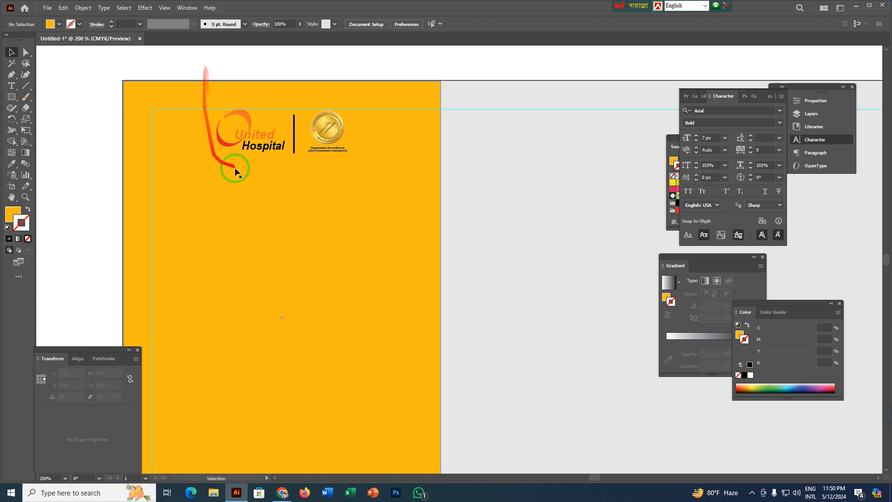
{"action": "left_click_drag", "start_coordinate": [12, 99], "coordinate": [42, 101]}
{"action": "mouse_move", "coordinate": [185, 81]}
{"action": "left_mouse_down"}
{"action": "mouse_move", "coordinate": [261, 140]}
{"action": "mouse_move", "coordinate": [382, 166]}
{"action": "left_mouse_up"}
{"action": "left_click", "coordinate": [11, 216]}
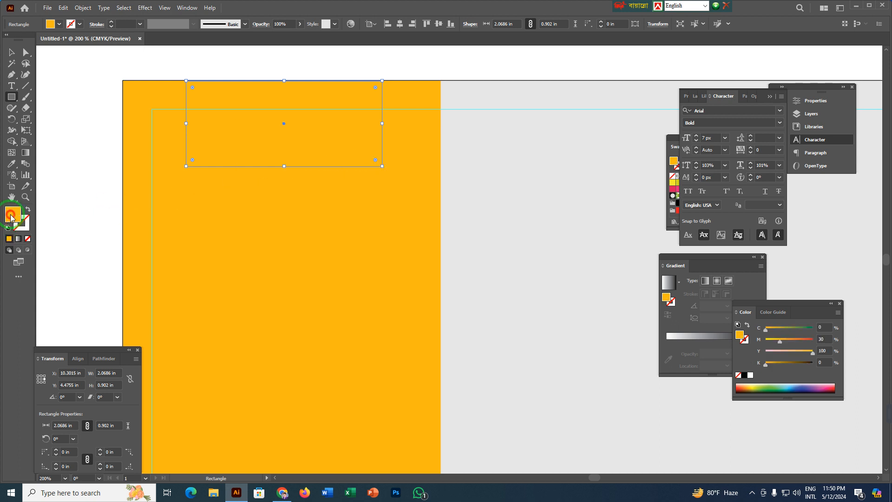
{"action": "left_click", "coordinate": [751, 375]}
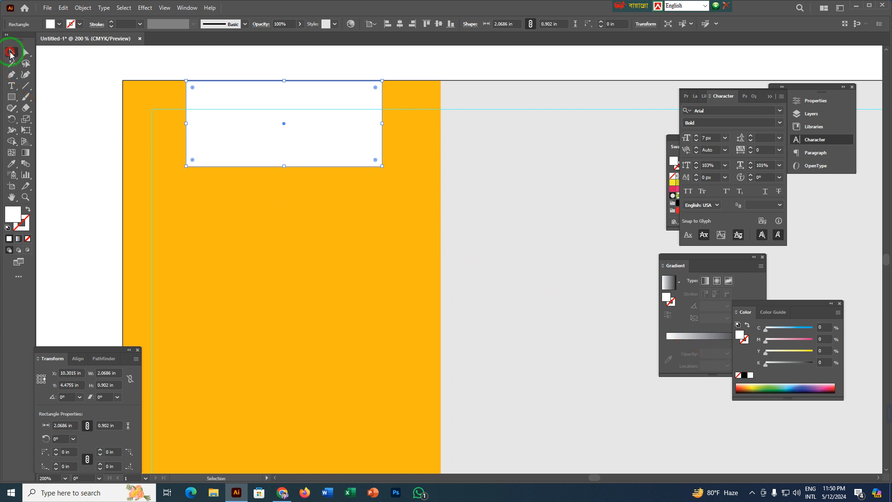
{"action": "left_click", "coordinate": [135, 70]}
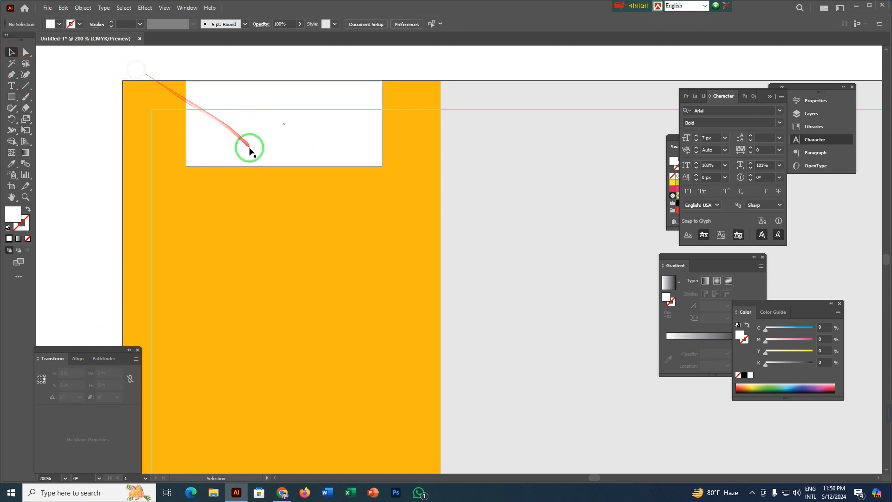
Hide the white rectangle temporarily, bring the logo group to the front, and restore the rectangle behind it.
{"action": "left_click", "coordinate": [249, 151]}
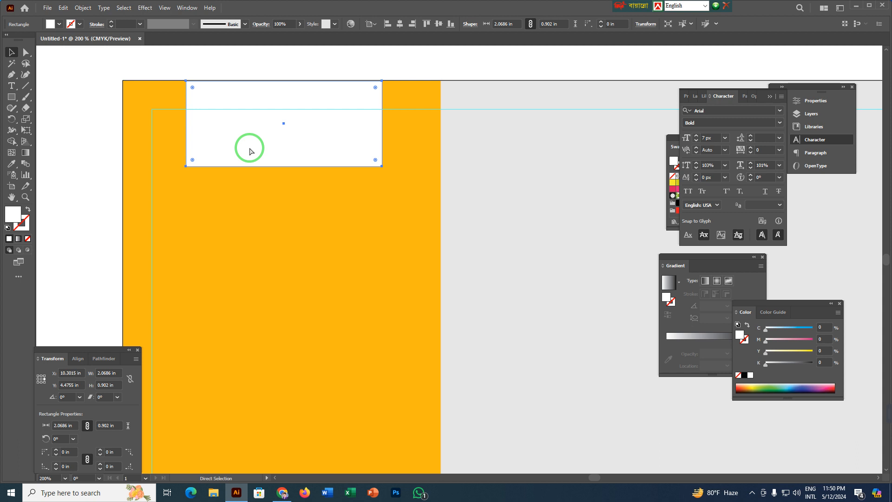
{"action": "key", "text": "Delete"}
{"action": "left_click", "coordinate": [250, 151]}
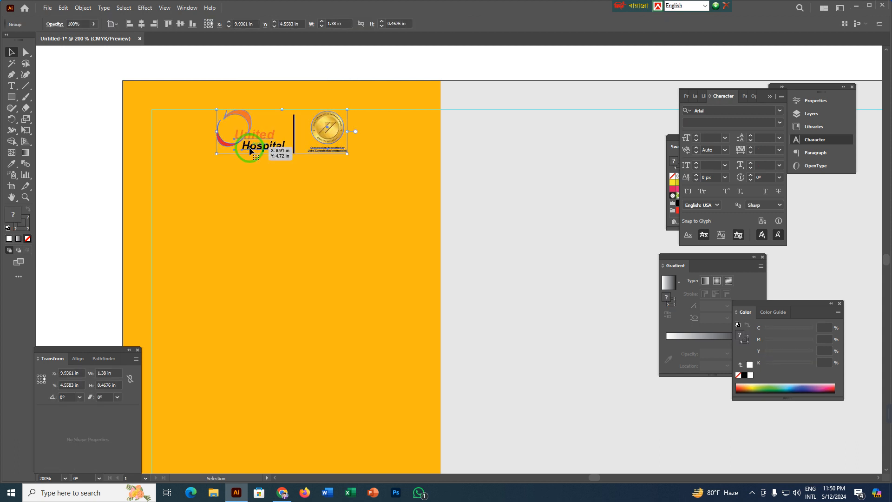
{"action": "right_click", "coordinate": [250, 150]}
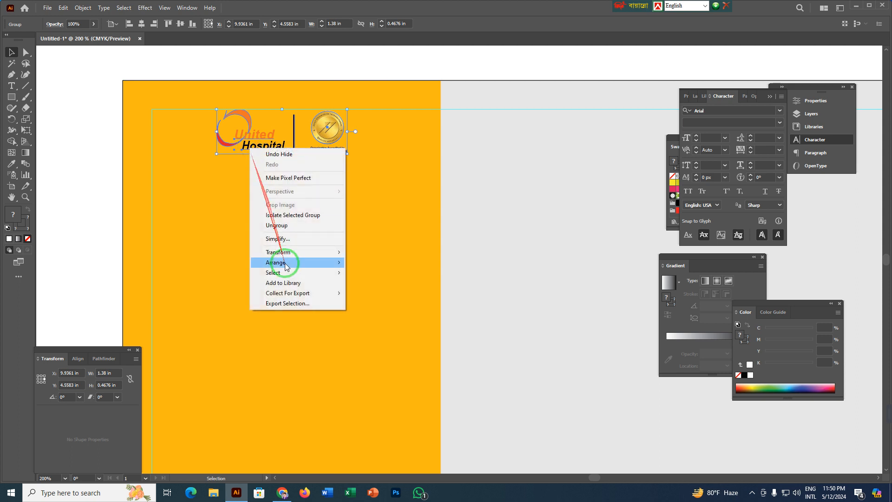
{"action": "mouse_move", "coordinate": [292, 262]}
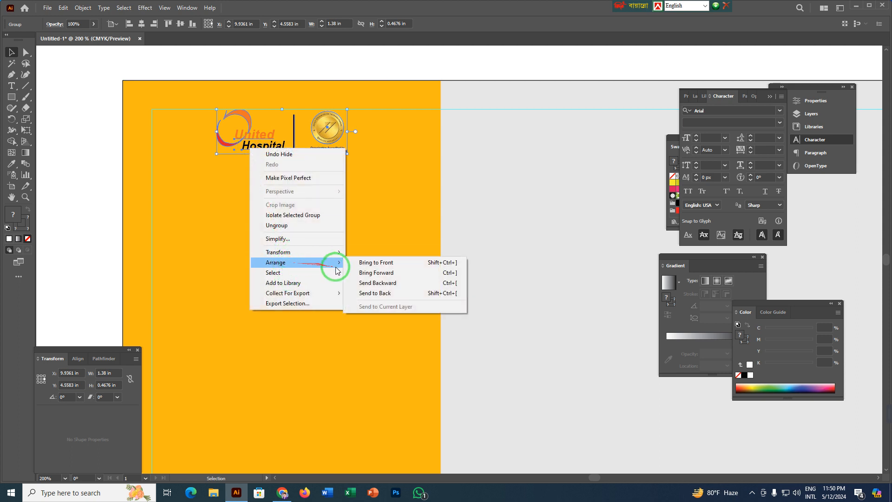
{"action": "left_click", "coordinate": [375, 263]}
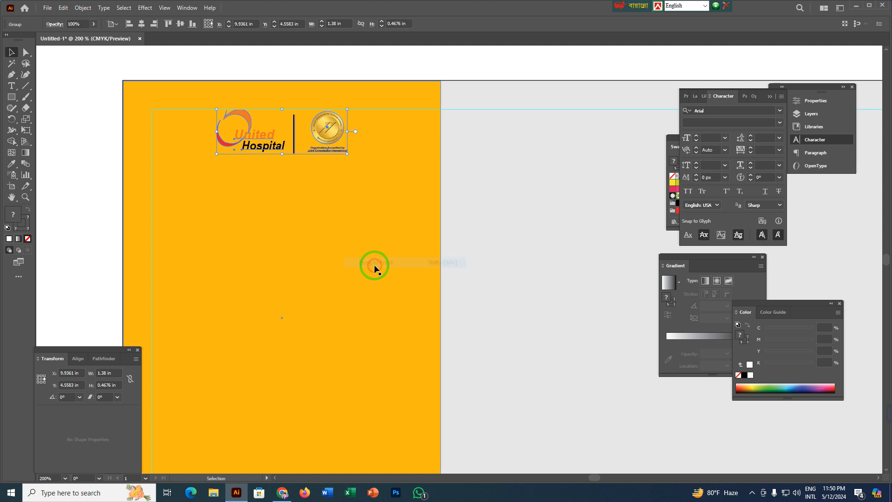
{"action": "left_click", "coordinate": [504, 144]}
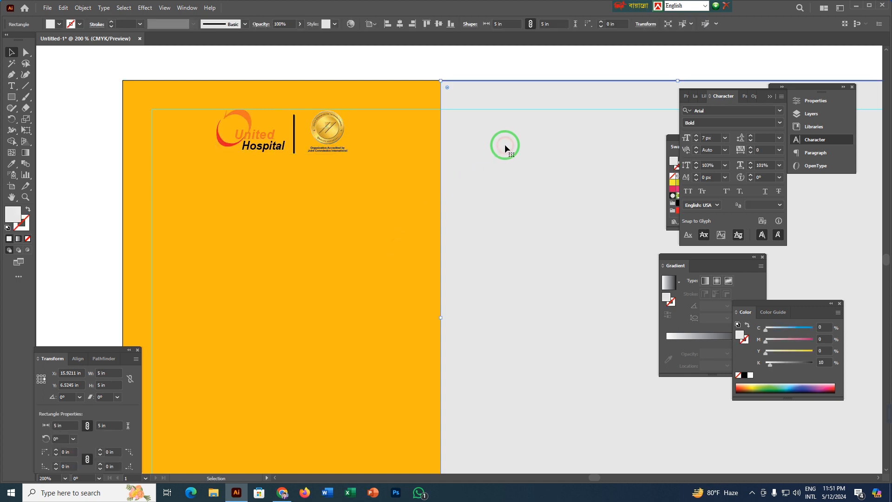
{"action": "left_click", "coordinate": [376, 66]}
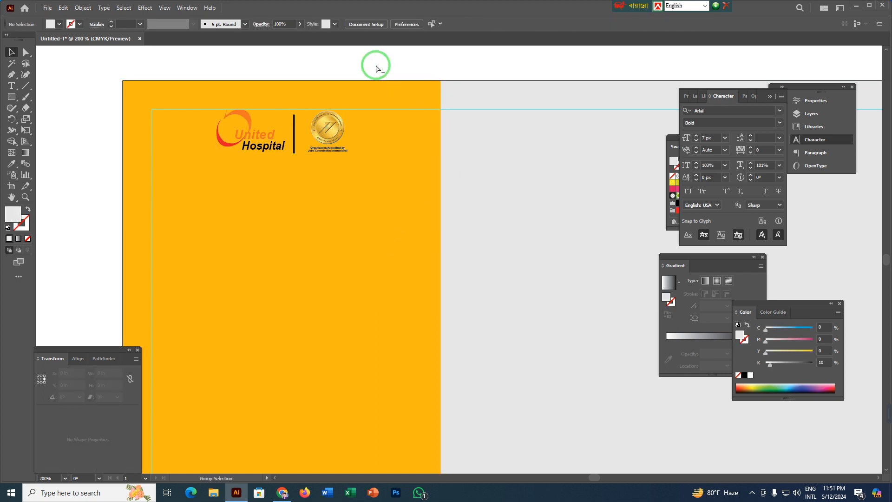
{"action": "key", "text": "ctrl+z"}
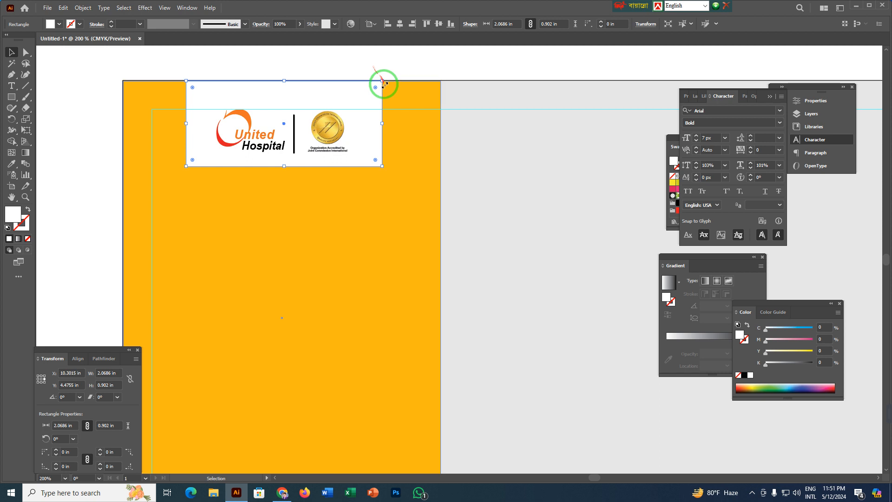
Extend the white rectangle downward below the logo group to a height of about 0.94 in.
{"action": "key", "text": "space"}
{"action": "left_click_drag", "start_coordinate": [298, 62], "coordinate": [307, 108]}
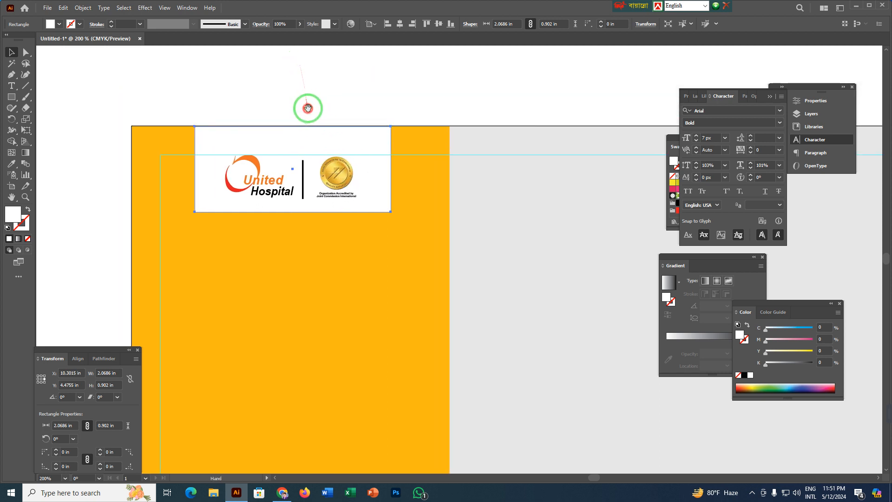
{"action": "left_click", "coordinate": [291, 75]}
{"action": "left_click", "coordinate": [330, 170]}
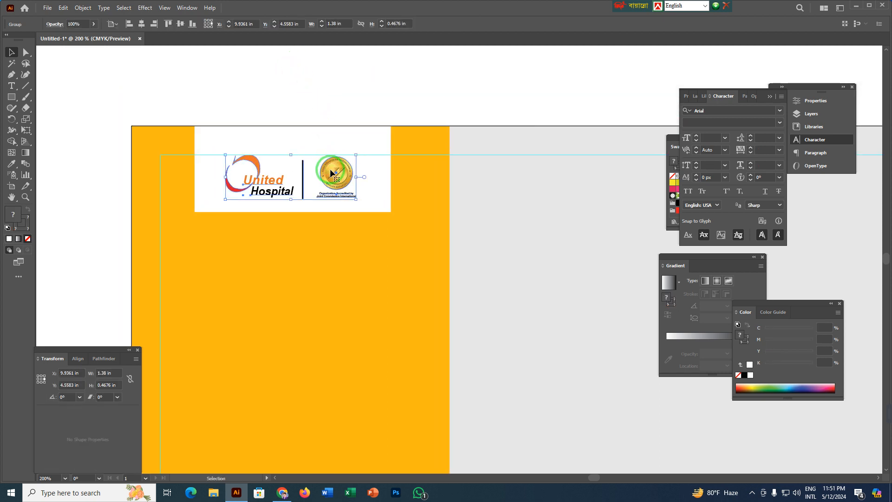
{"action": "left_click", "coordinate": [255, 205]}
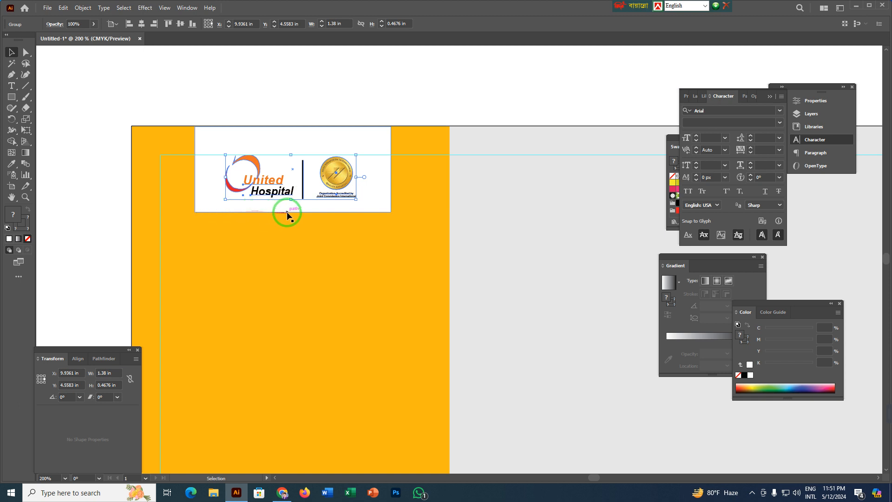
{"action": "left_click_drag", "start_coordinate": [293, 213], "coordinate": [293, 216]}
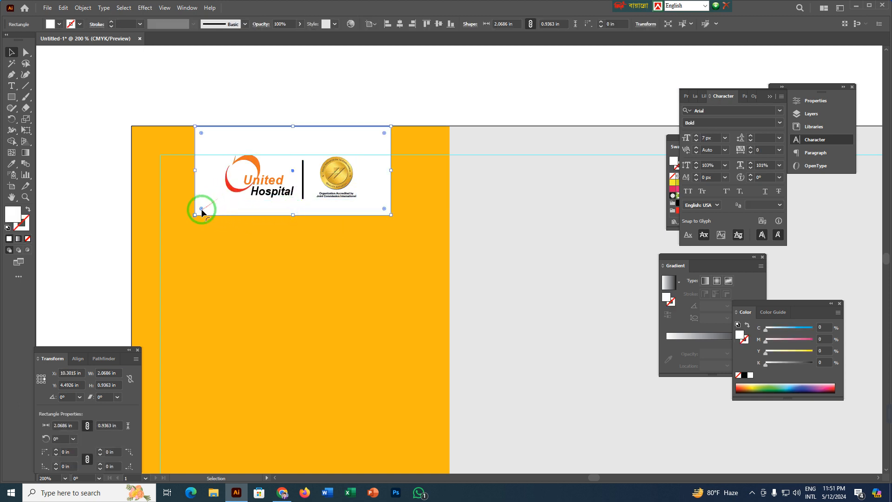
{"action": "left_click", "coordinate": [215, 84]}
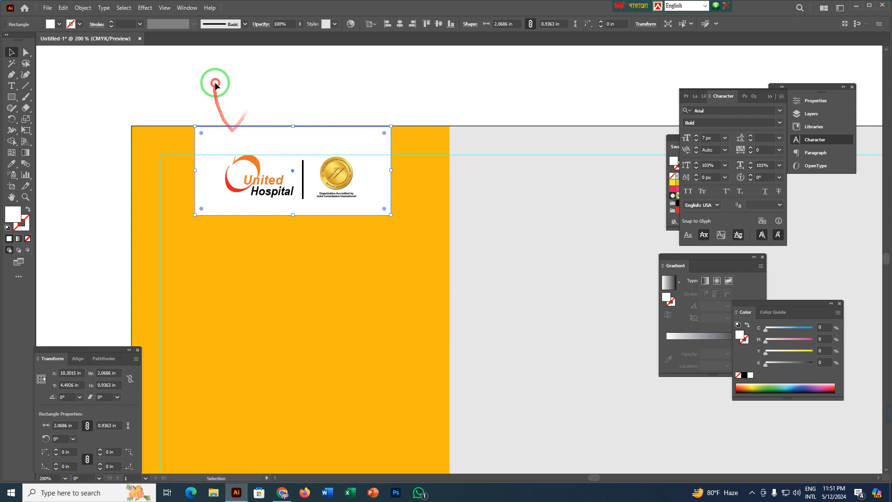
Round only the two lower corners of the white rectangle behind the logo group.
{"action": "left_click", "coordinate": [205, 174]}
{"action": "left_click", "coordinate": [227, 53]}
{"action": "left_click", "coordinate": [212, 172]}
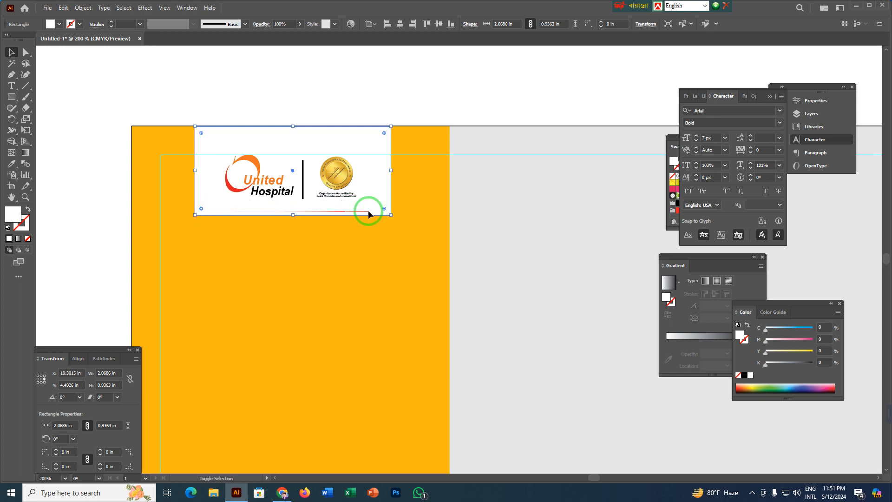
{"action": "left_click_drag", "start_coordinate": [385, 210], "coordinate": [375, 192]}
{"action": "left_click", "coordinate": [295, 90]}
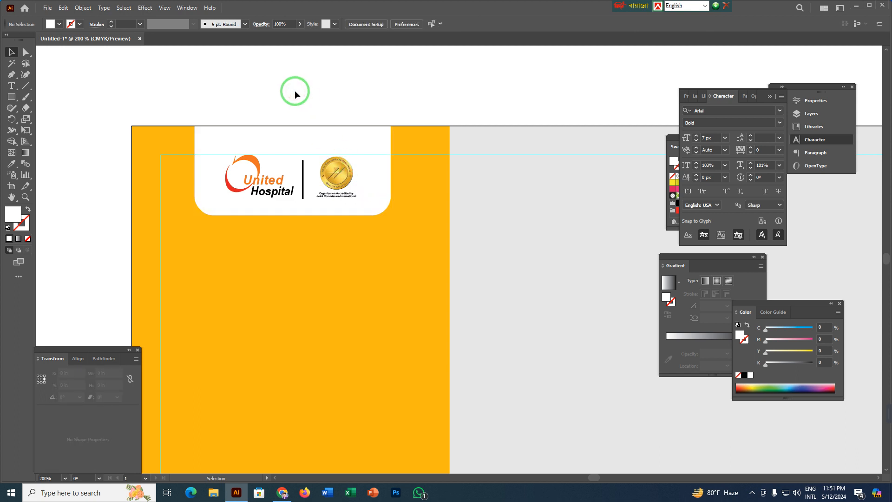
Centre the white rectangle horizontally on the orange panel, using the panel as the key object.
{"action": "left_click", "coordinate": [306, 212]}
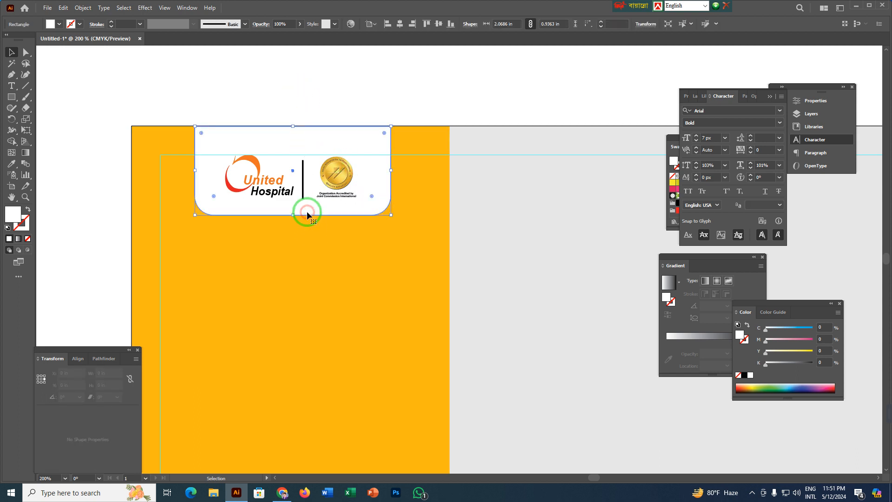
{"action": "left_click", "coordinate": [177, 255], "text": "shift"}
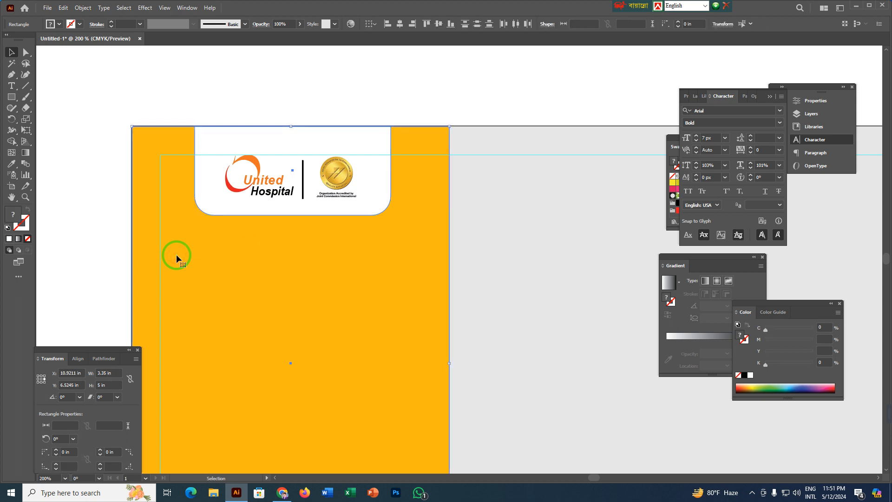
{"action": "left_click", "coordinate": [400, 25]}
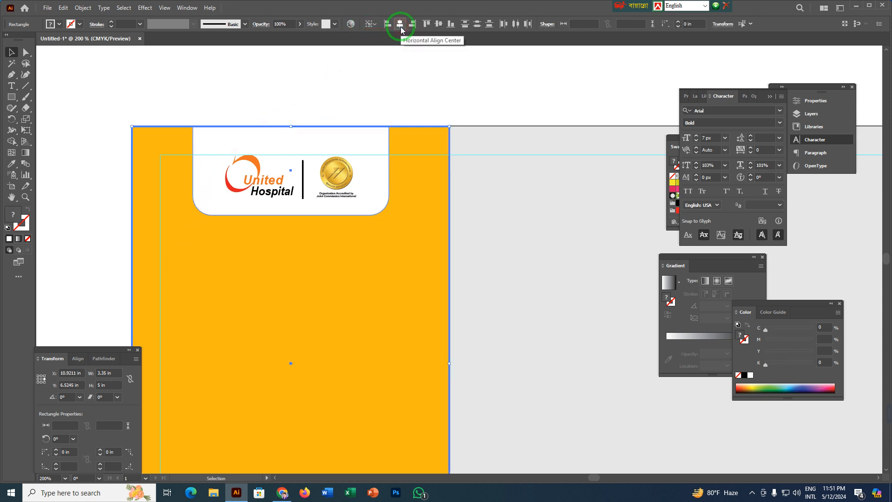
{"action": "left_click", "coordinate": [339, 79]}
Open the doctor image Untitled-1 from the Desktop folder.
{"action": "scroll", "coordinate": [234, 298], "scroll_direction": "down", "scroll_amount": 2}
{"action": "left_click_drag", "start_coordinate": [262, 285], "coordinate": [181, 203]}
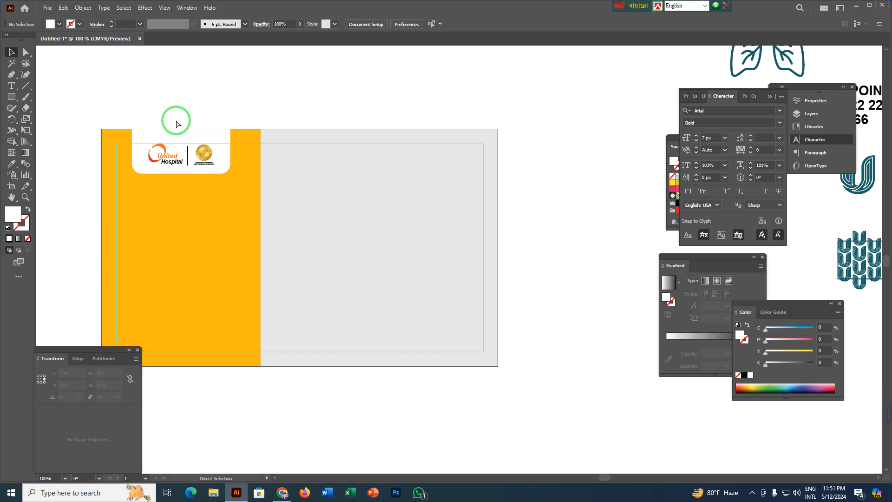
{"action": "key", "text": "ctrl+o"}
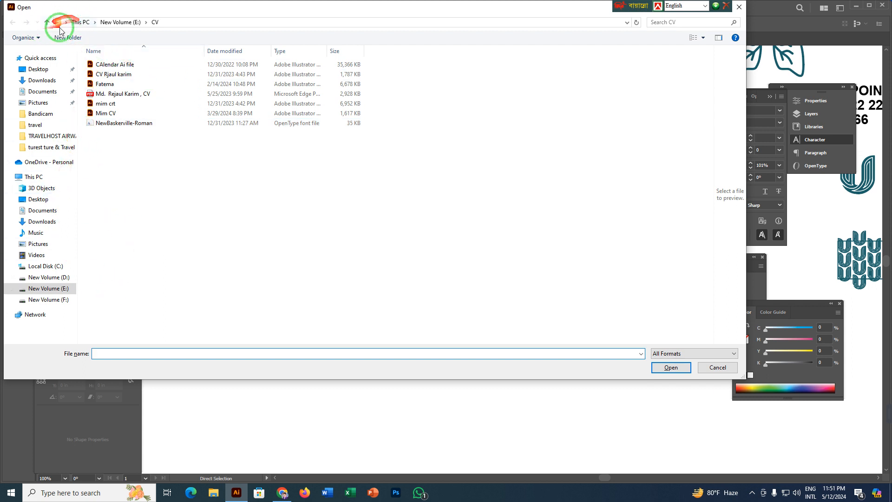
{"action": "left_click", "coordinate": [67, 69]}
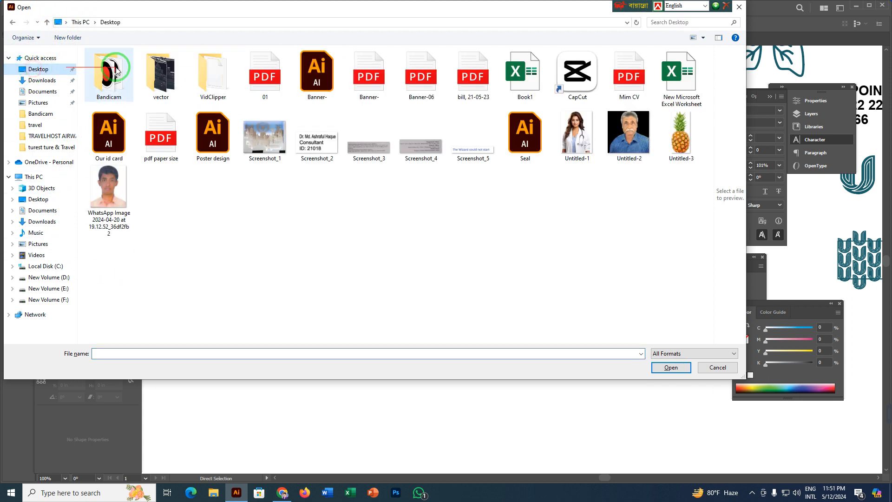
{"action": "left_click", "coordinate": [576, 135]}
{"action": "left_click", "coordinate": [668, 367]}
Copy the doctor image from Untitled-1.png into the print layout document.
{"action": "left_click_drag", "start_coordinate": [441, 180], "coordinate": [394, 210]}
{"action": "key", "text": "space"}
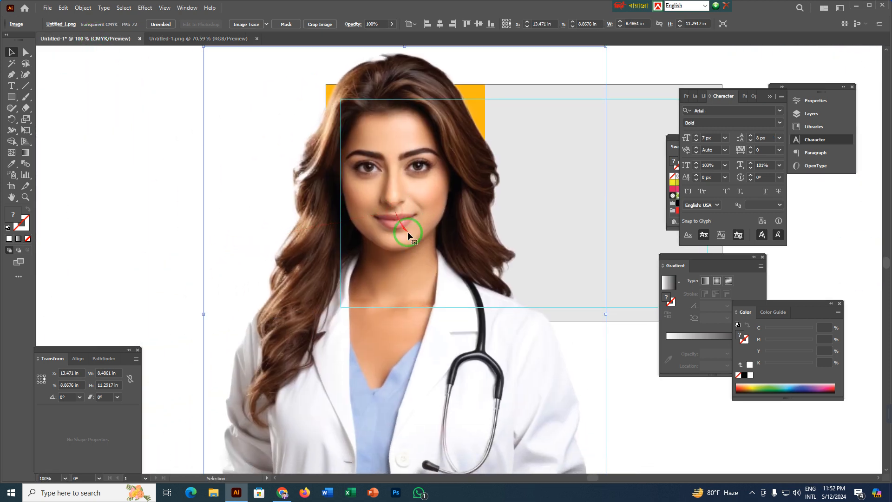
{"action": "scroll", "coordinate": [409, 236], "scroll_direction": "down", "scroll_amount": 1}
{"action": "key", "text": "space"}
{"action": "mouse_move", "coordinate": [430, 292]}
{"action": "left_mouse_down"}
{"action": "mouse_move", "coordinate": [373, 260]}
{"action": "mouse_move", "coordinate": [345, 93]}
{"action": "left_mouse_up"}
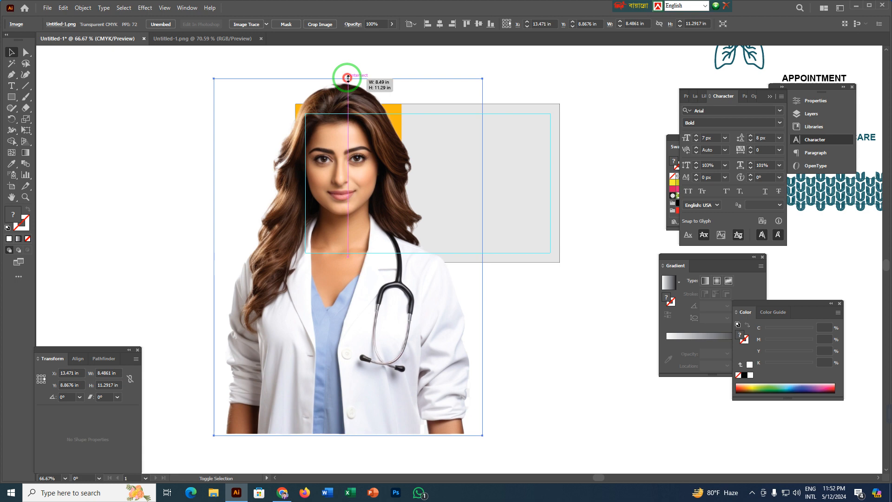
Scale the doctor image proportionally to about 2.46 × 3.27 in and place it in the orange panel's lower part.
{"action": "left_click_drag", "start_coordinate": [348, 78], "coordinate": [352, 205]}
{"action": "left_click_drag", "start_coordinate": [346, 297], "coordinate": [343, 248]}
{"action": "scroll", "coordinate": [343, 248], "scroll_direction": "up", "scroll_amount": 1}
{"action": "left_click_drag", "start_coordinate": [365, 209], "coordinate": [367, 265]}
{"action": "scroll", "coordinate": [347, 279], "scroll_direction": "up", "scroll_amount": 2}
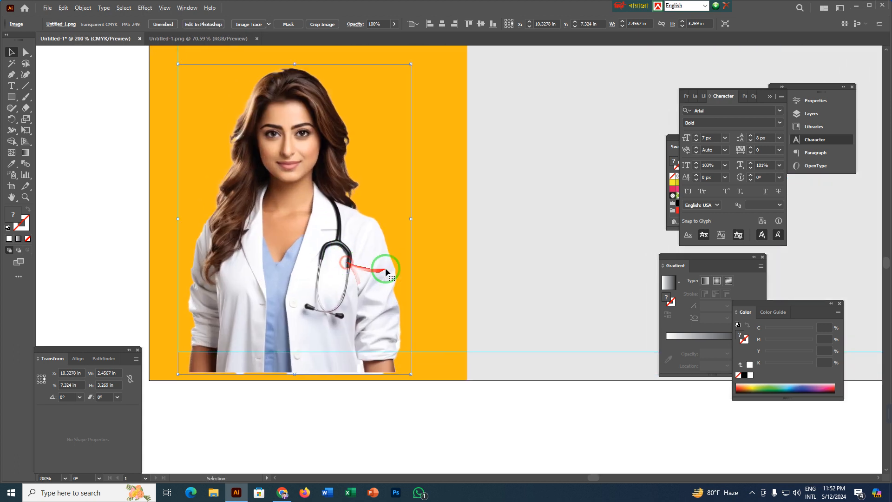
Centre the doctor image horizontally on the orange panel, using the panel as the key object.
{"action": "left_click", "coordinate": [432, 248], "text": "shift"}
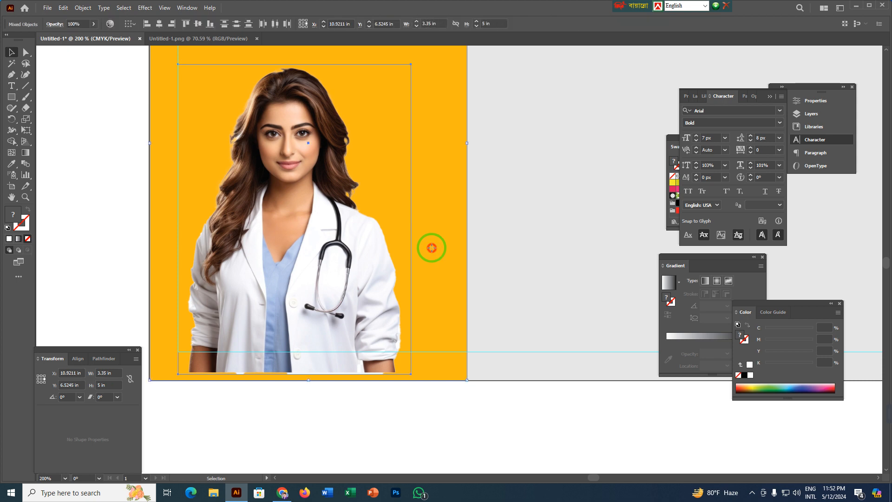
{"action": "left_click", "coordinate": [159, 25]}
{"action": "left_click", "coordinate": [393, 422]}
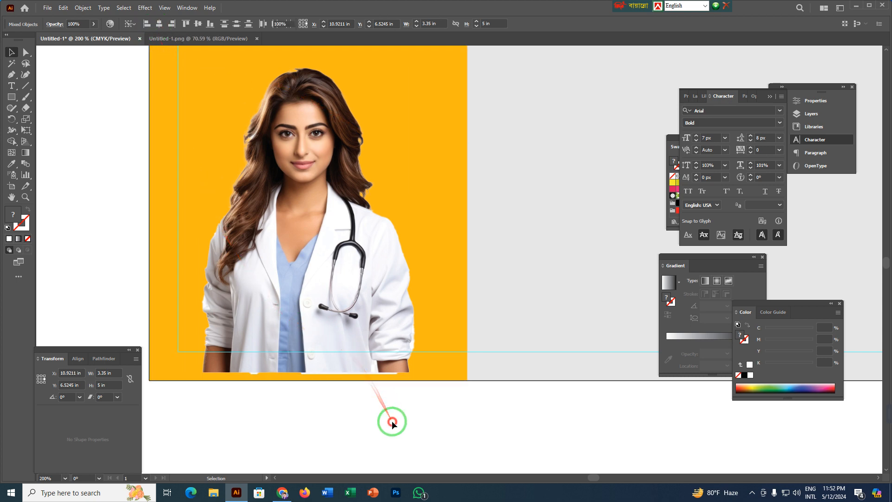
Move the doctor image up slightly and enlarge it about its centre until its lower edge meets the orange panel's bottom edge.
{"action": "left_click_drag", "start_coordinate": [400, 411], "coordinate": [378, 425]}
{"action": "scroll", "coordinate": [314, 285], "scroll_direction": "down", "scroll_amount": 1}
{"action": "left_click_drag", "start_coordinate": [315, 269], "coordinate": [321, 304]}
{"action": "left_click", "coordinate": [349, 362]}
{"action": "left_click_drag", "start_coordinate": [335, 351], "coordinate": [336, 336]}
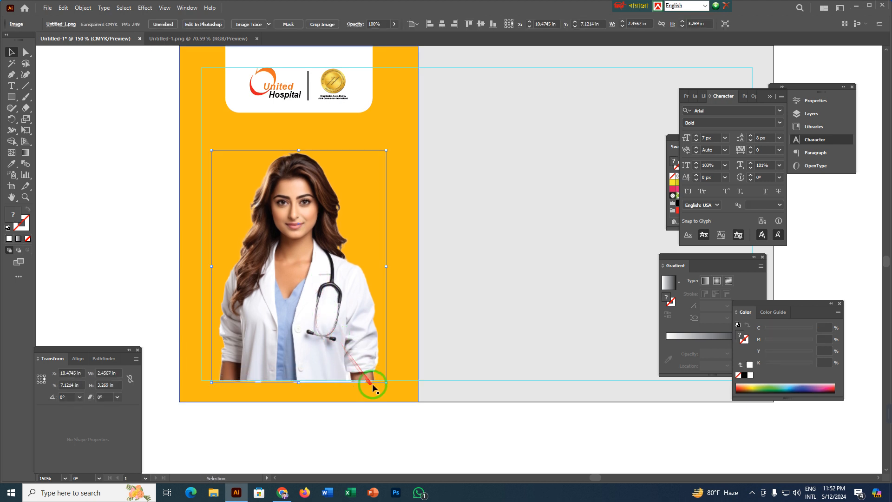
{"action": "left_click_drag", "start_coordinate": [386, 384], "coordinate": [400, 407]}
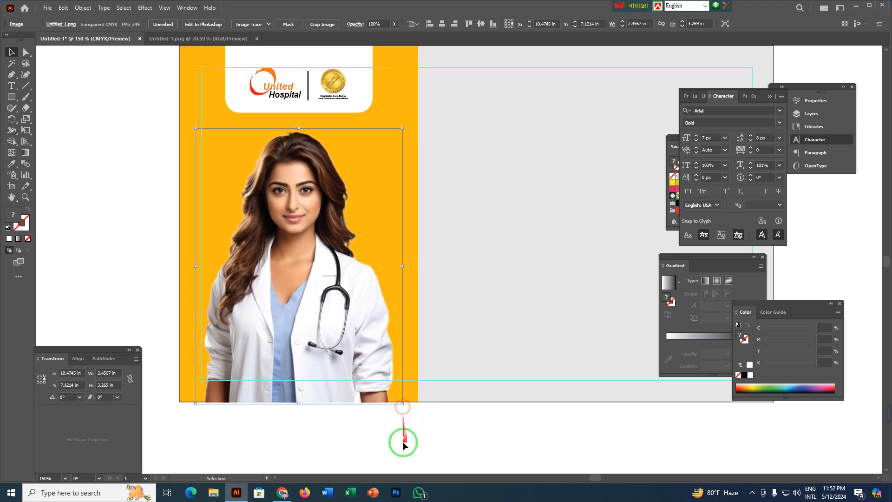
{"action": "left_click", "coordinate": [374, 431]}
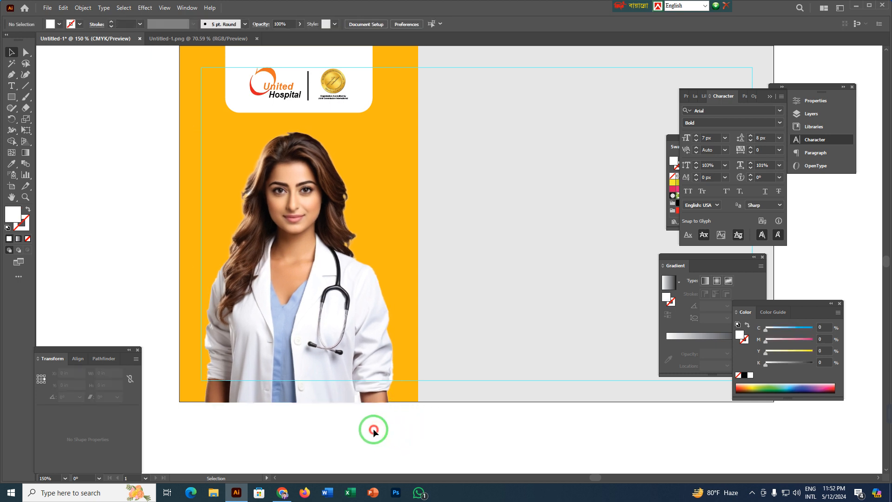
Draw a thin vertical rectangle about 0.02 × 4.95 in along the boundary between the orange and grey panels.
{"action": "left_click", "coordinate": [435, 402]}
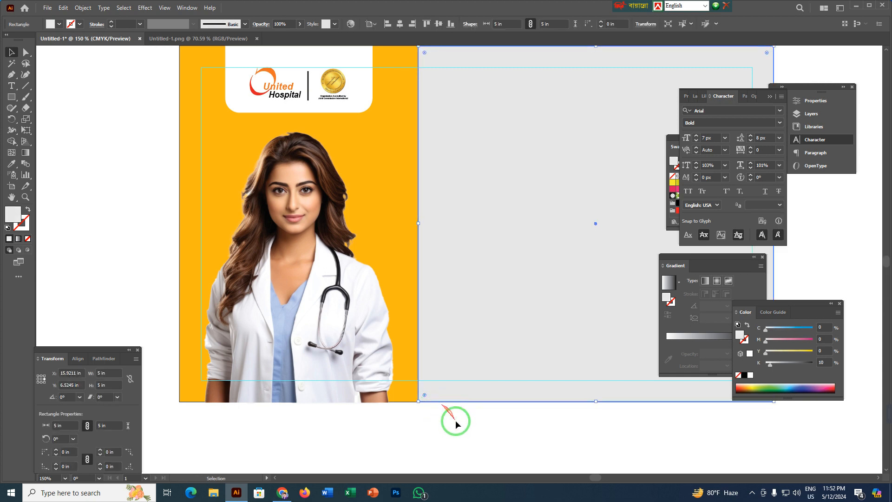
{"action": "left_click_drag", "start_coordinate": [455, 420], "coordinate": [479, 421]}
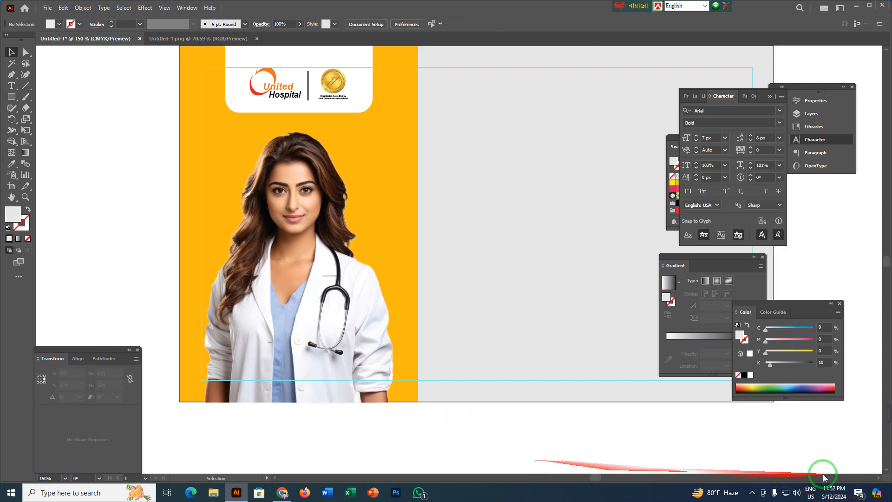
{"action": "scroll", "coordinate": [476, 423], "scroll_direction": "down", "scroll_amount": 1}
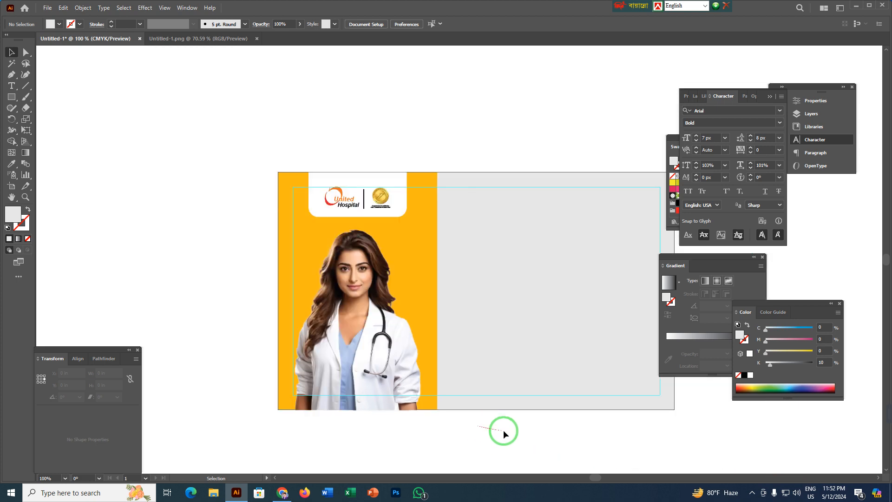
{"action": "left_click_drag", "start_coordinate": [489, 427], "coordinate": [334, 418]}
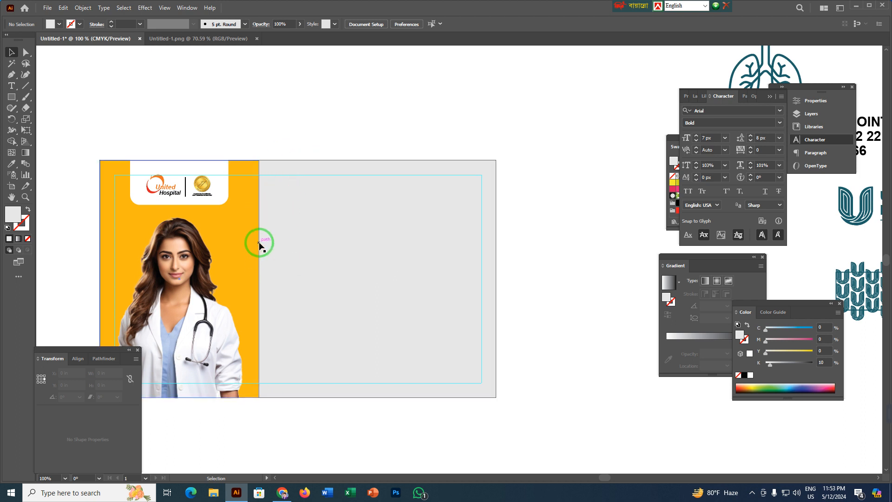
{"action": "key", "text": "m"}
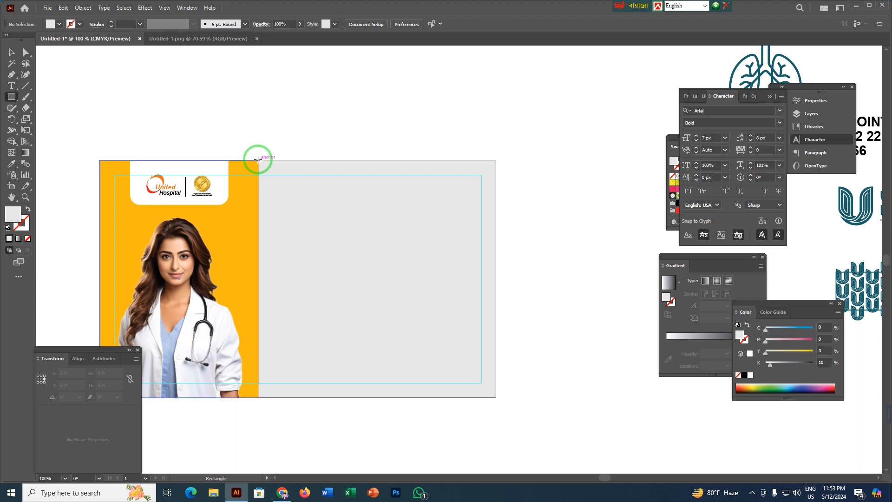
{"action": "left_click_drag", "start_coordinate": [257, 160], "coordinate": [259, 395]}
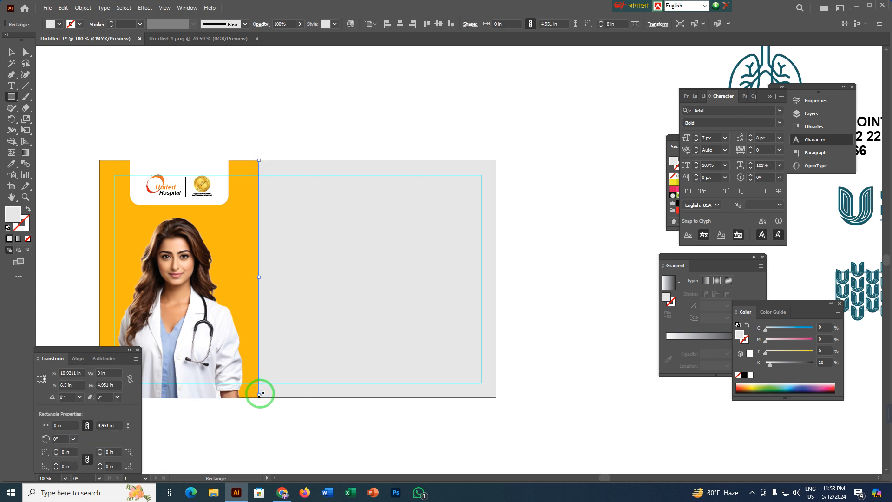
{"action": "key", "text": "v"}
{"action": "scroll", "coordinate": [273, 259], "scroll_direction": "up", "scroll_amount": 5}
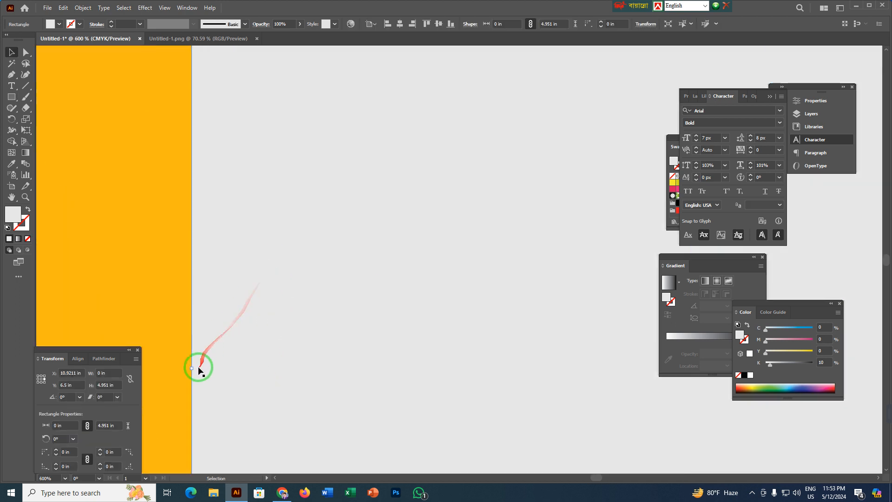
{"action": "left_click_drag", "start_coordinate": [193, 370], "coordinate": [199, 370]}
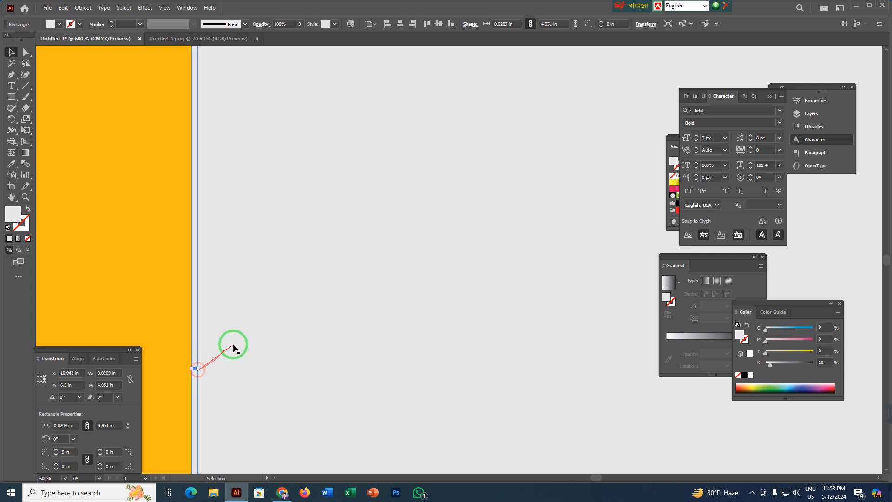
Fill the thin boundary rectangle with near-black #020202.
{"action": "scroll", "coordinate": [242, 342], "scroll_direction": "down", "scroll_amount": 5}
{"action": "scroll", "coordinate": [242, 342], "scroll_direction": "down", "scroll_amount": 1}
{"action": "double_click", "coordinate": [12, 214]}
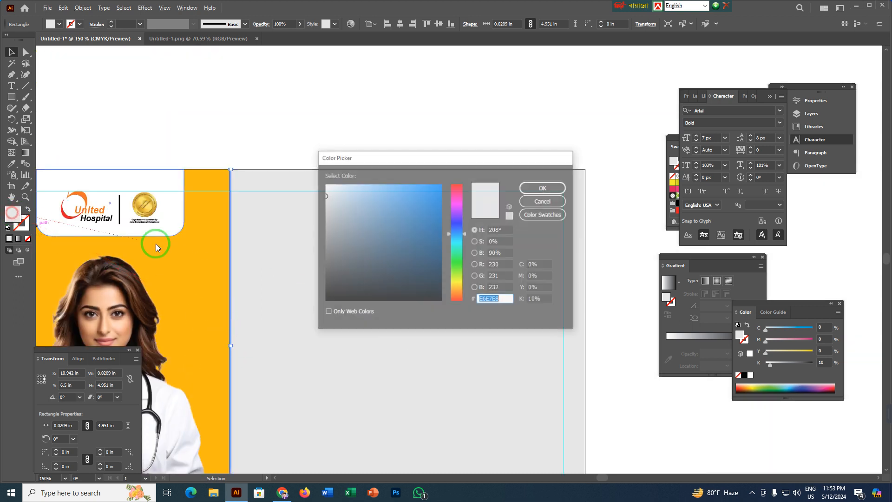
{"action": "left_click", "coordinate": [328, 301]}
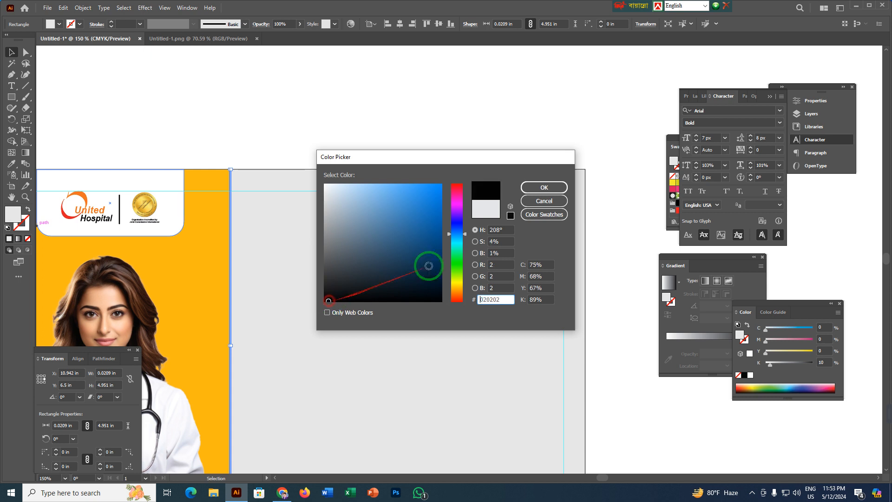
{"action": "left_click", "coordinate": [544, 188]}
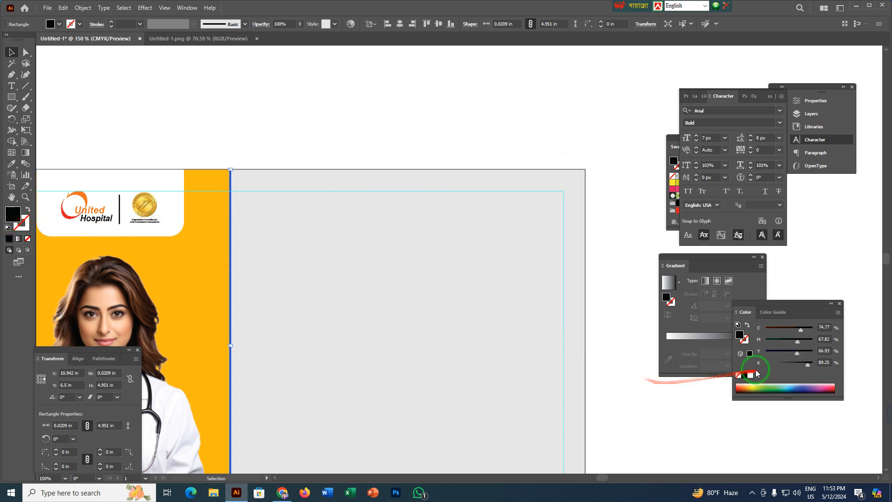
{"action": "left_click", "coordinate": [326, 137]}
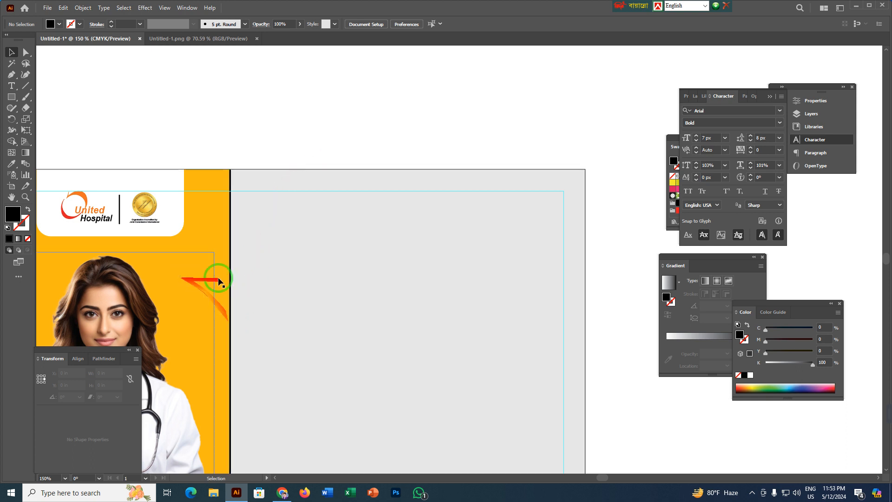
Swap the thin rectangle's fill and stroke, and remove the rectangle from the layout.
{"action": "scroll", "coordinate": [244, 303], "scroll_direction": "up", "scroll_amount": 3}
{"action": "left_click_drag", "start_coordinate": [234, 321], "coordinate": [219, 240]}
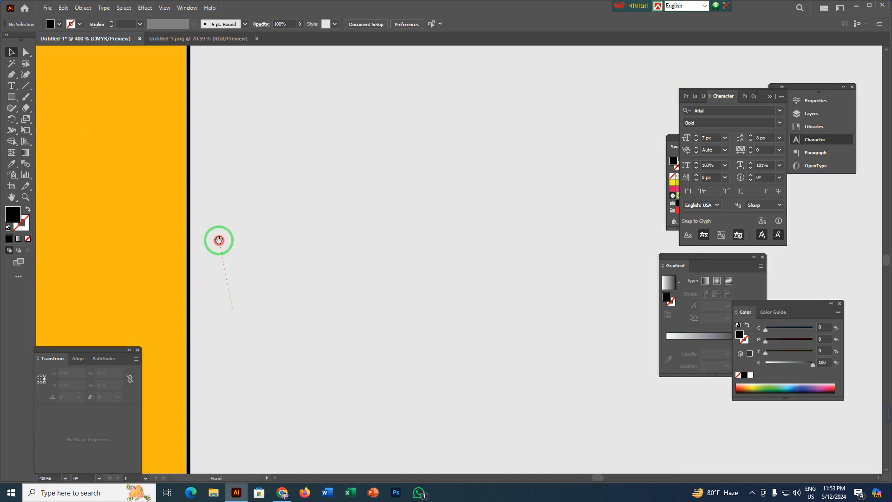
{"action": "left_click", "coordinate": [190, 273]}
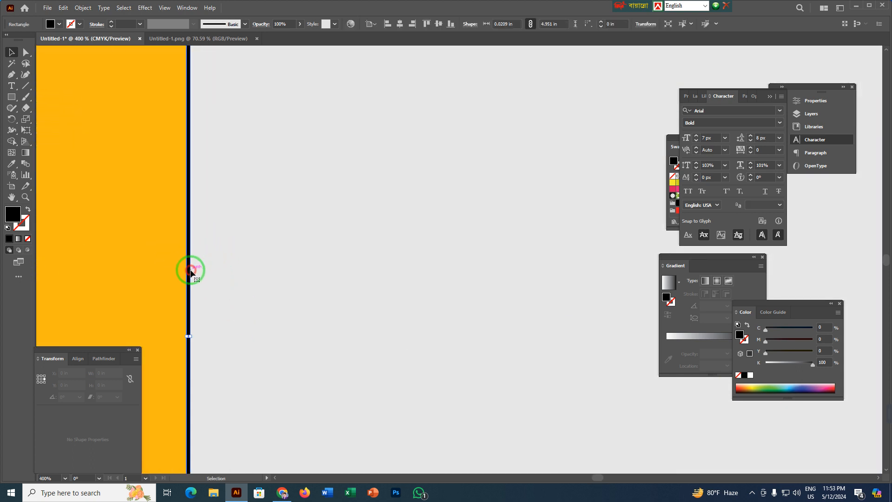
{"action": "left_click", "coordinate": [28, 210]}
{"action": "key", "text": "ctrl+1"}
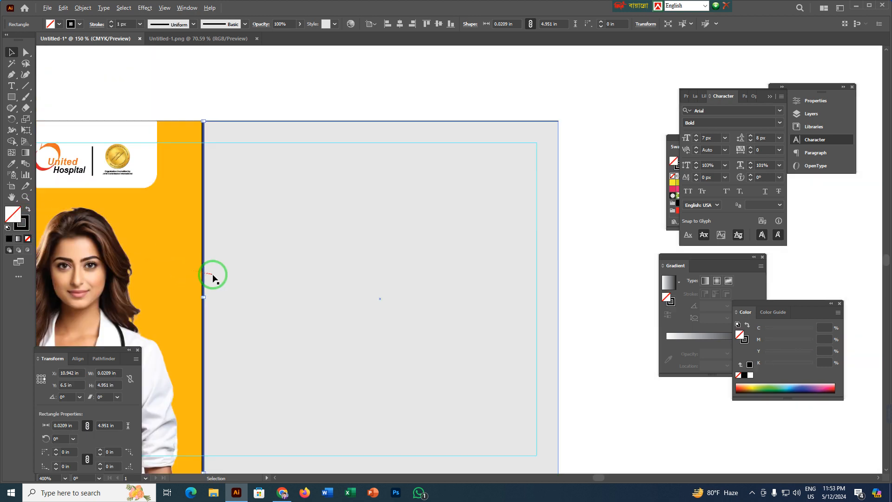
{"action": "left_click", "coordinate": [236, 239]}
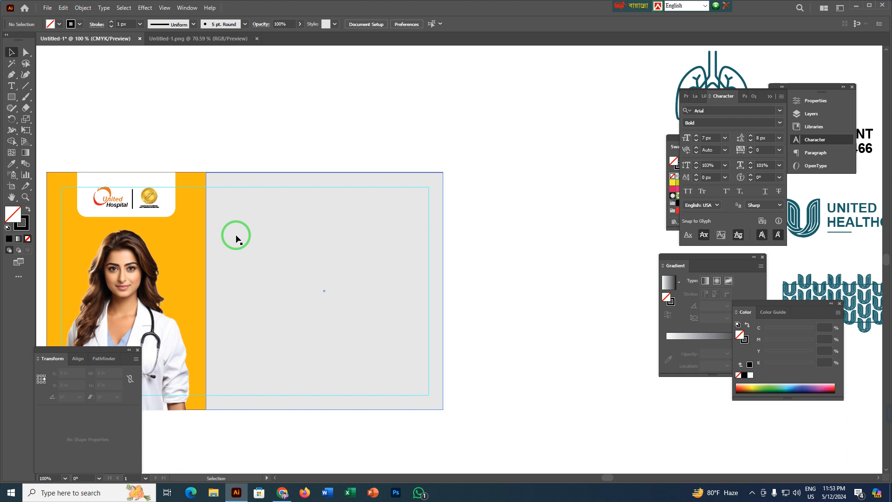
Draw a vertical 5 in line with a 1 px black stroke along the boundary between the orange and grey panels.
{"action": "left_click", "coordinate": [25, 85]}
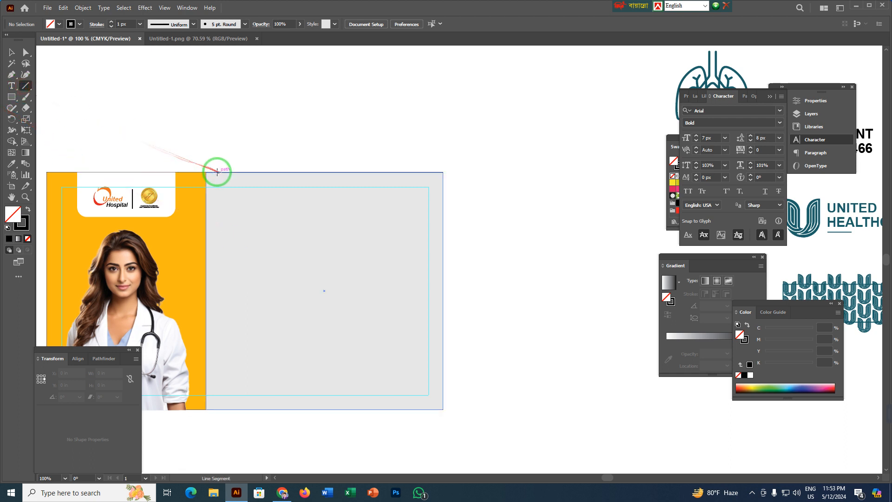
{"action": "left_click_drag", "start_coordinate": [205, 174], "coordinate": [207, 410]}
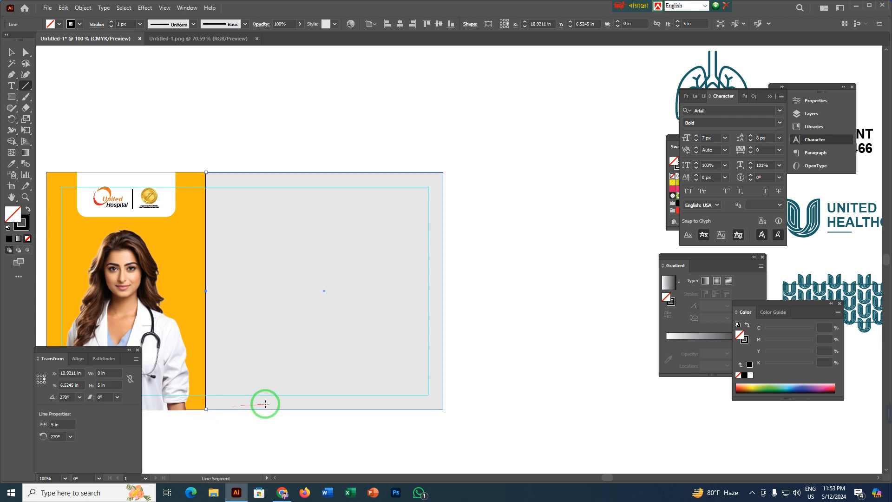
{"action": "key", "text": "v"}
{"action": "scroll", "coordinate": [206, 241], "scroll_direction": "up", "scroll_amount": 3}
{"action": "left_click_drag", "start_coordinate": [278, 128], "coordinate": [267, 315]}
{"action": "left_click", "coordinate": [243, 169]}
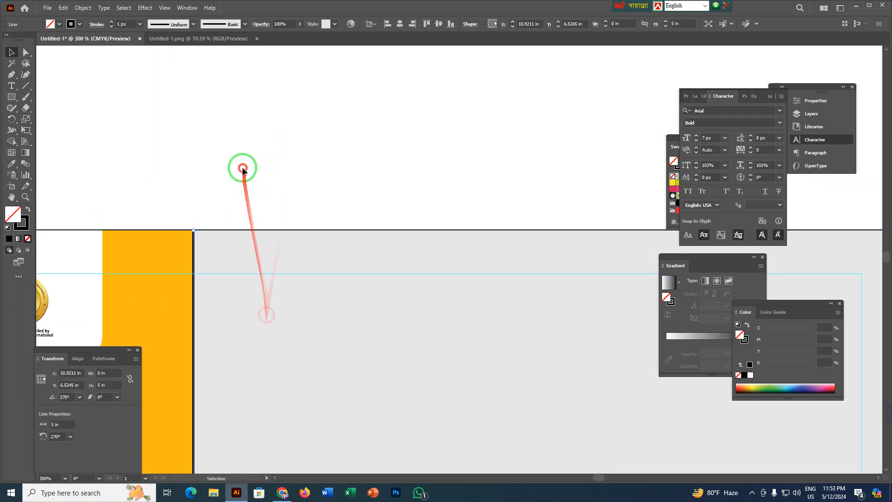
Place a copy of the black boundary line about 0.06 in to its right.
{"action": "left_click", "coordinate": [195, 252]}
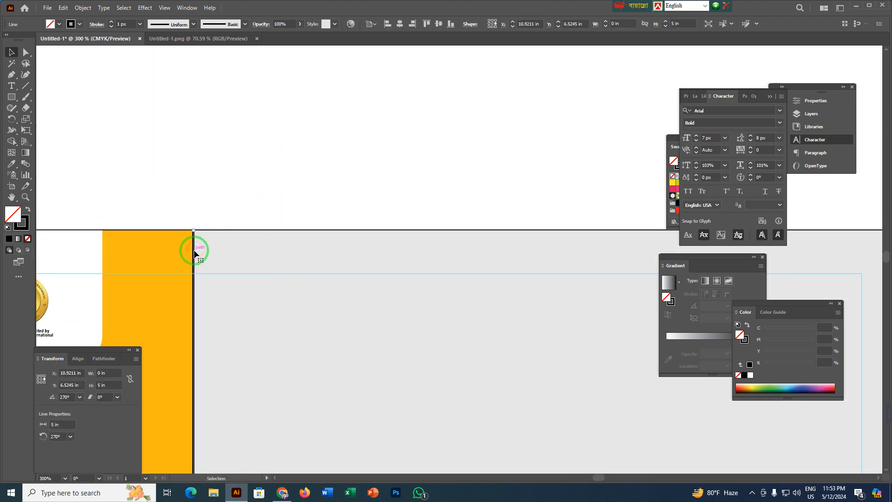
{"action": "left_click_drag", "start_coordinate": [194, 251], "coordinate": [201, 248]}
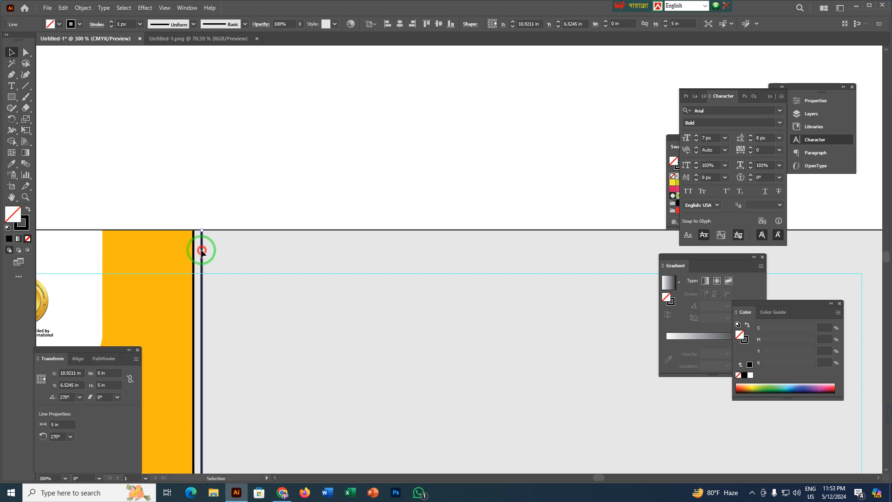
{"action": "left_click", "coordinate": [247, 174]}
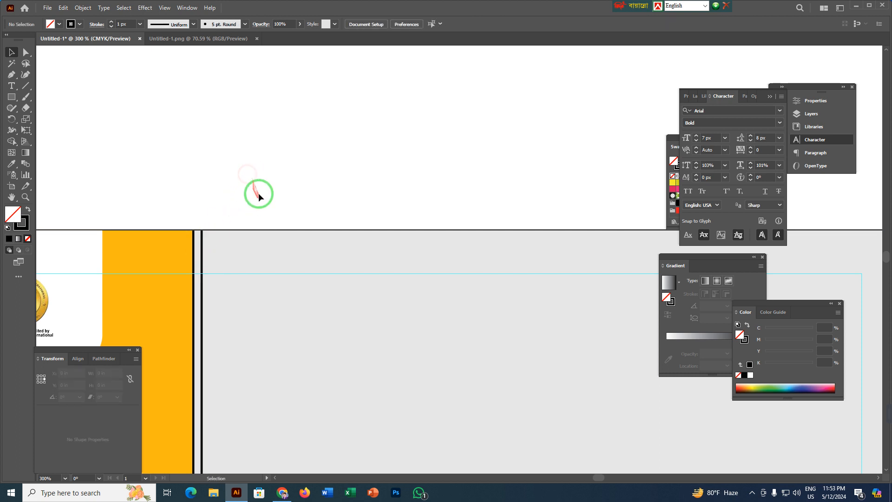
Set the copied line's stroke to white with no fill.
{"action": "left_click", "coordinate": [204, 251]}
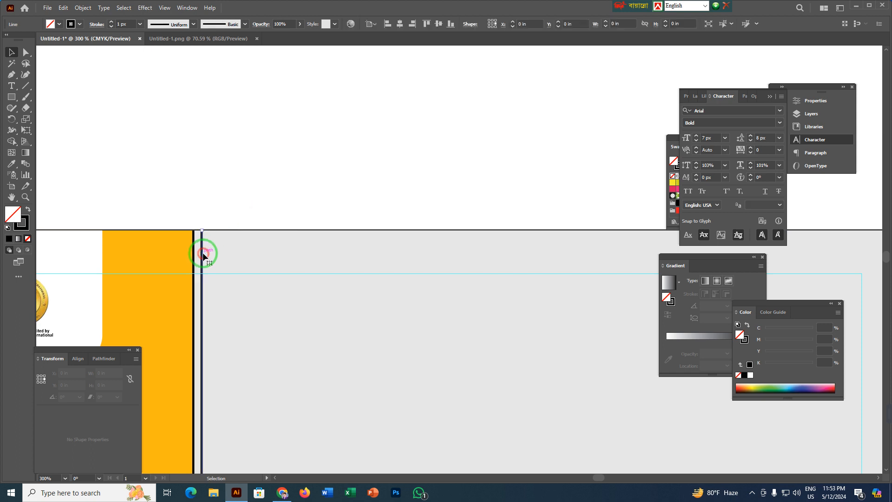
{"action": "left_click", "coordinate": [750, 376]}
{"action": "left_click", "coordinate": [28, 210]}
{"action": "left_click", "coordinate": [27, 239]}
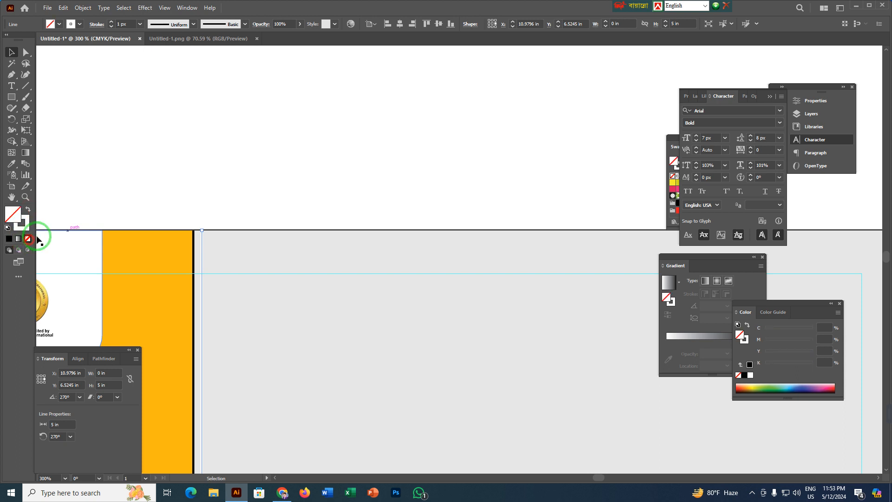
{"action": "left_click", "coordinate": [233, 165]}
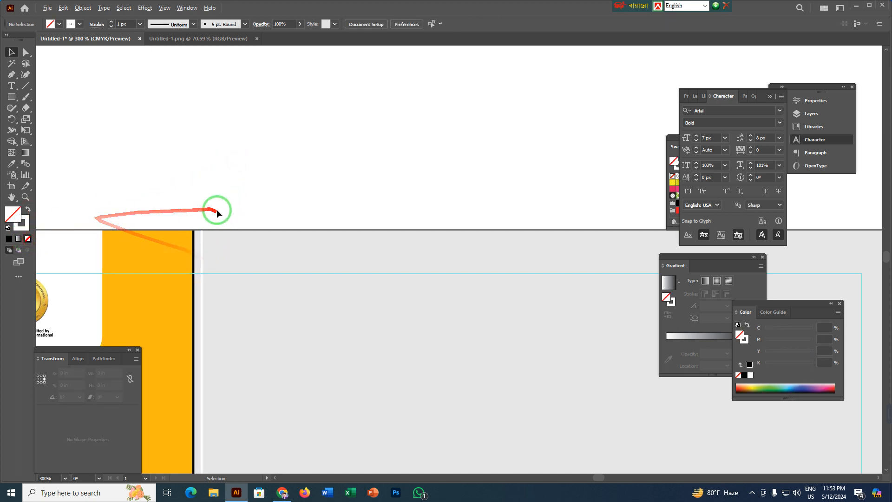
Try to blend the black line with the white line at the panel boundary using the Blend tool.
{"action": "scroll", "coordinate": [209, 251], "scroll_direction": "up", "scroll_amount": 4}
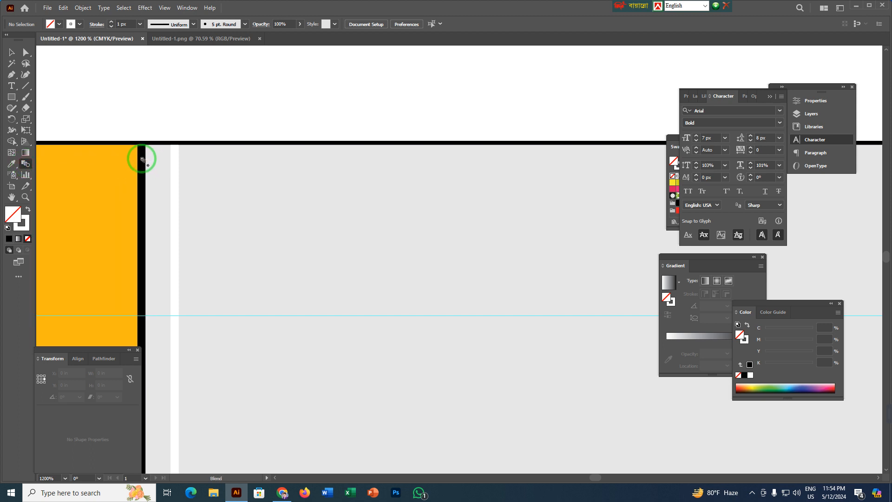
{"action": "left_click", "coordinate": [174, 176]}
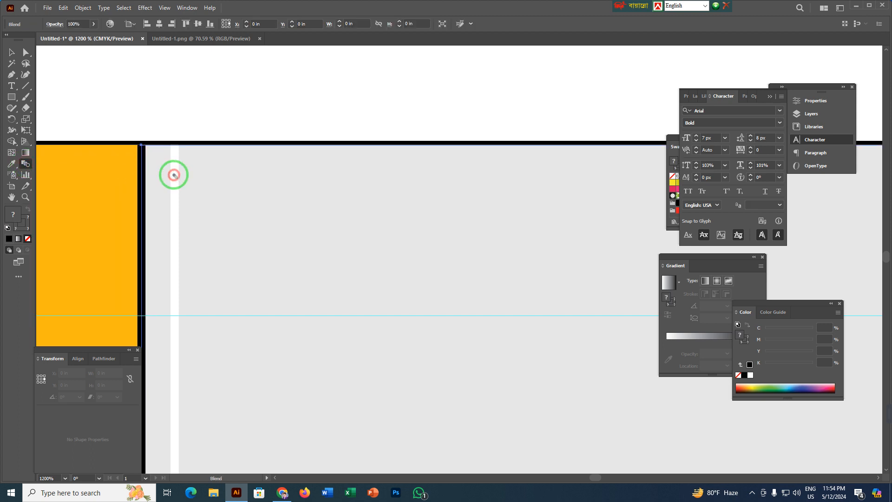
{"action": "scroll", "coordinate": [180, 175], "scroll_direction": "down", "scroll_amount": 3}
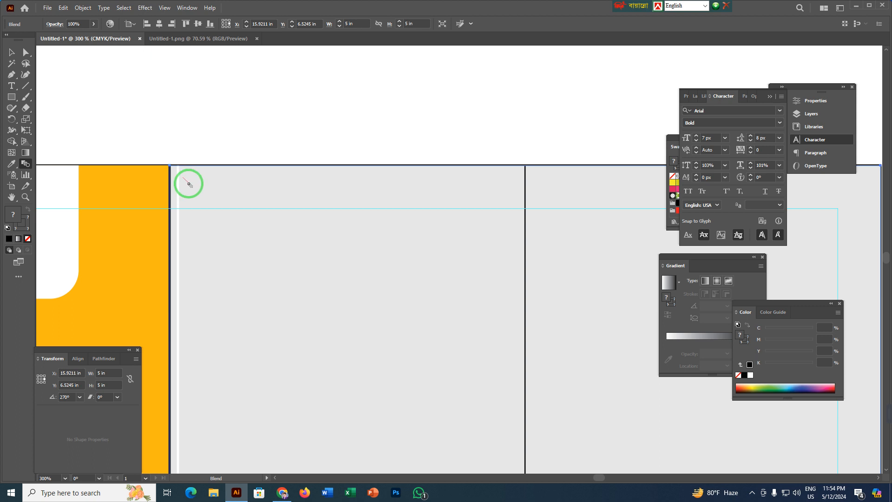
{"action": "scroll", "coordinate": [190, 185], "scroll_direction": "down", "scroll_amount": 3}
{"action": "left_click", "coordinate": [190, 185]}
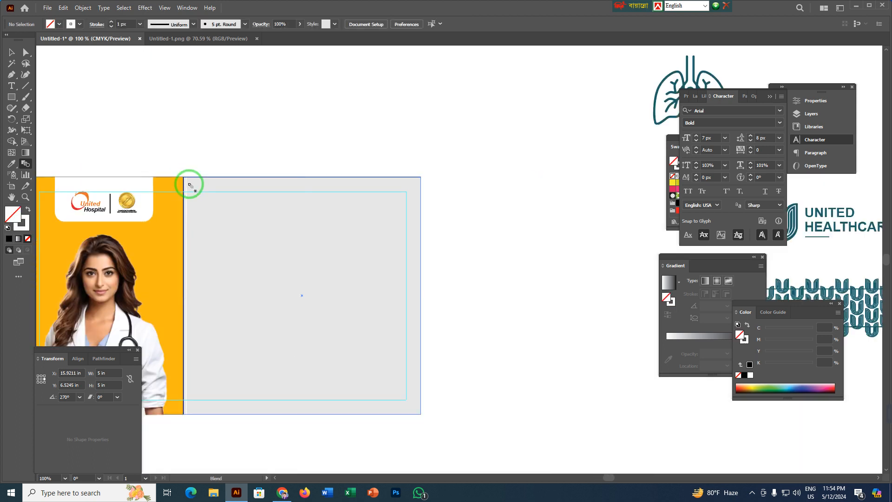
Move the black and white lines together onto the empty canvas right of the grey panel, and hide the artboard.
{"action": "left_click", "coordinate": [12, 53]}
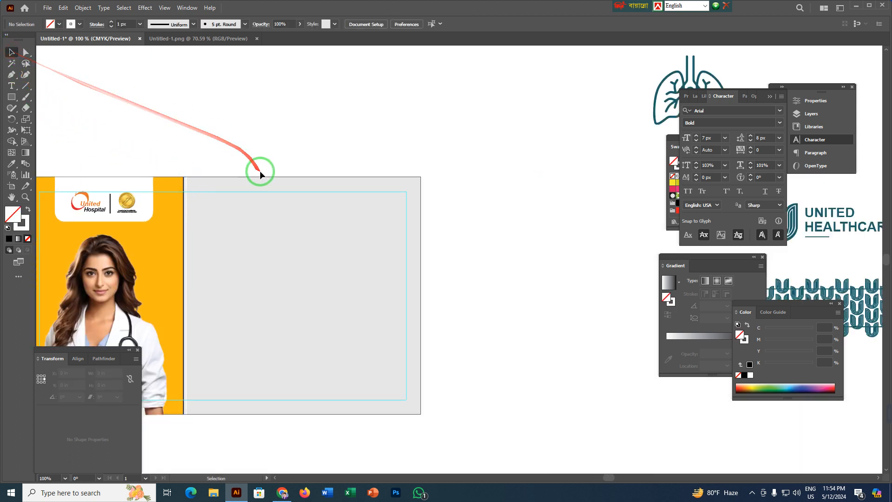
{"action": "left_click", "coordinate": [187, 213]}
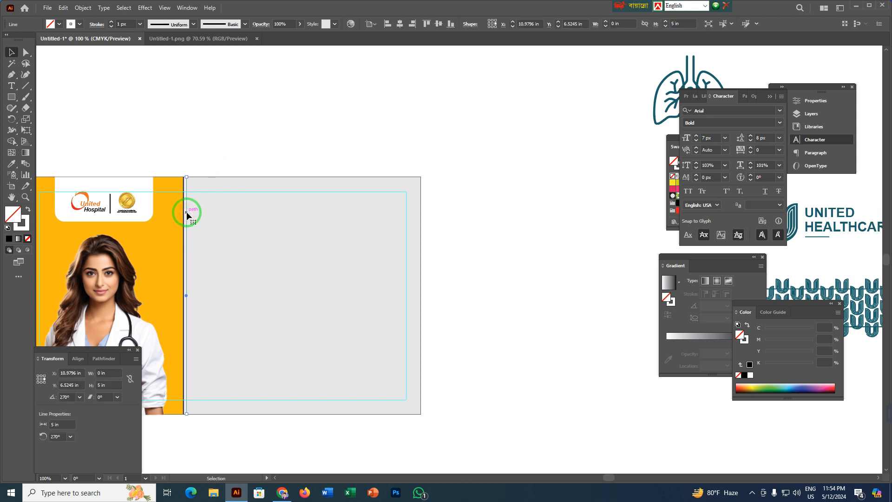
{"action": "left_click_drag", "start_coordinate": [181, 205], "coordinate": [490, 195]}
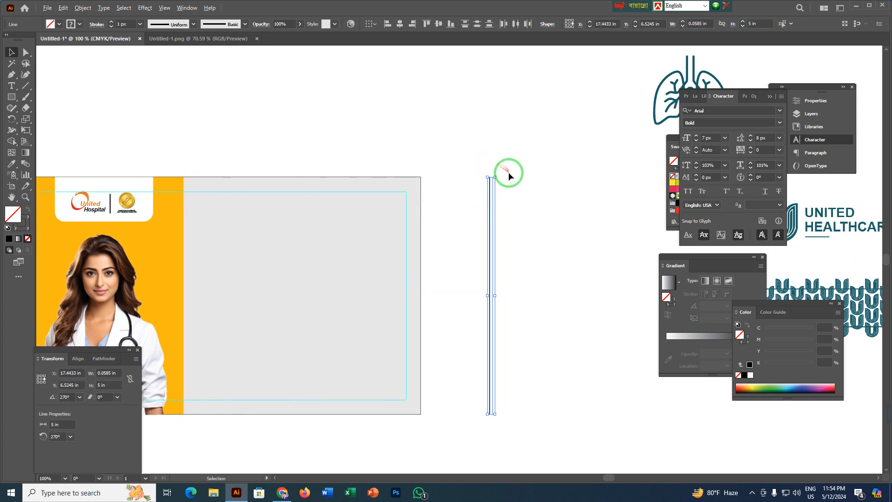
{"action": "key", "text": "ctrl+shift+h"}
Blend the black line into the white line with the Blend tool to make a black-to-white gradient strip.
{"action": "scroll", "coordinate": [512, 174], "scroll_direction": "up", "scroll_amount": 7}
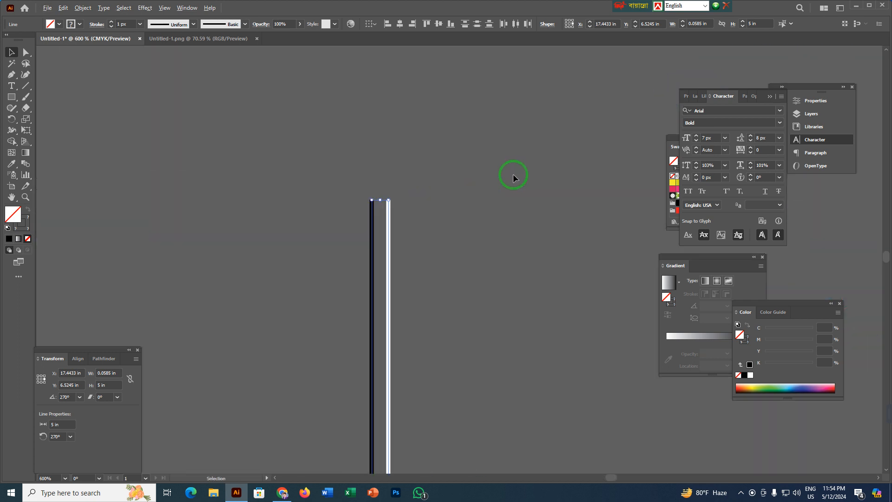
{"action": "left_click_drag", "start_coordinate": [454, 229], "coordinate": [415, 184]}
{"action": "left_click", "coordinate": [295, 232]}
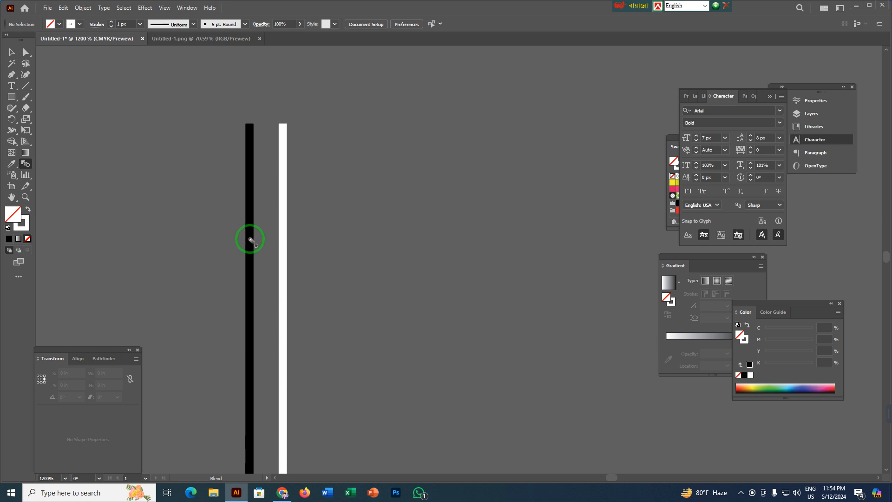
{"action": "left_click", "coordinate": [283, 249]}
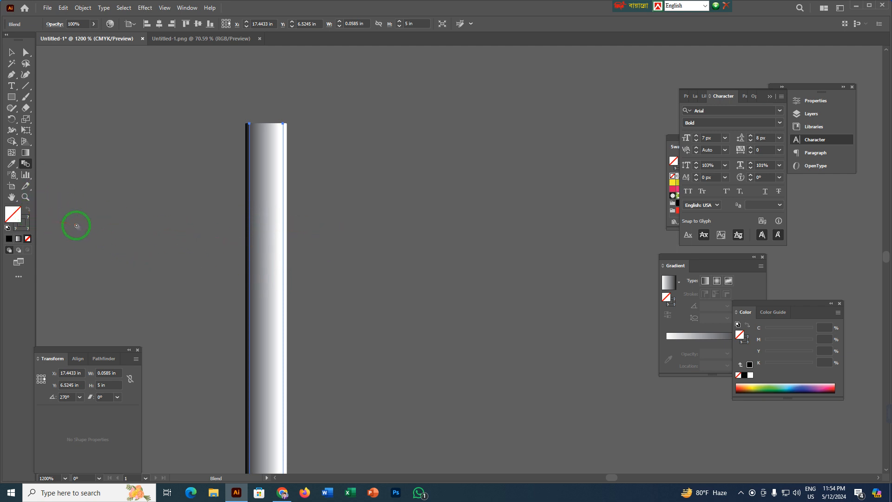
Undo the blend and set the white line's stroke to the light grey (K 10) sampled from the panel, with no fill.
{"action": "key", "text": "ctrl+z"}
{"action": "scroll", "coordinate": [145, 210], "scroll_direction": "down", "scroll_amount": 4}
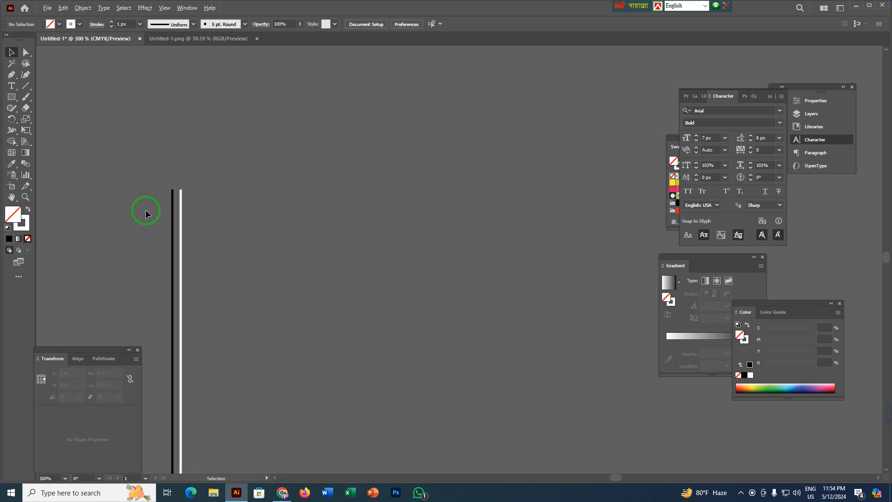
{"action": "scroll", "coordinate": [169, 242], "scroll_direction": "left", "scroll_amount": 5}
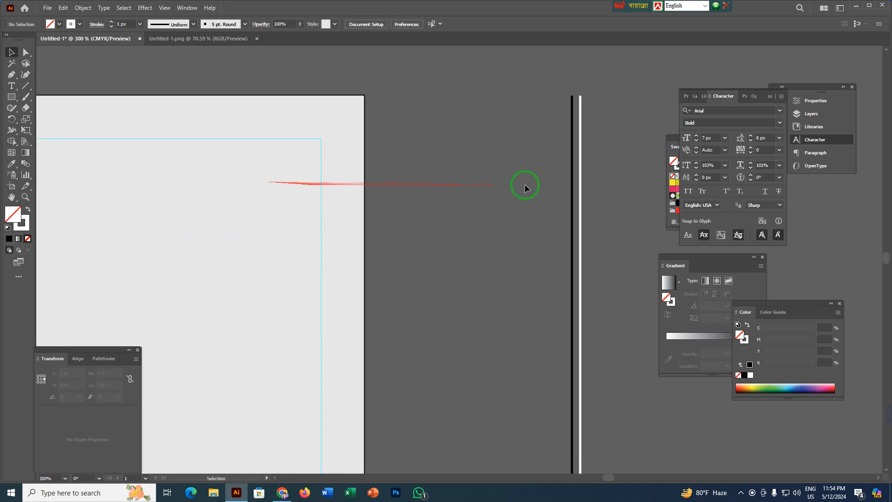
{"action": "left_click", "coordinate": [580, 212]}
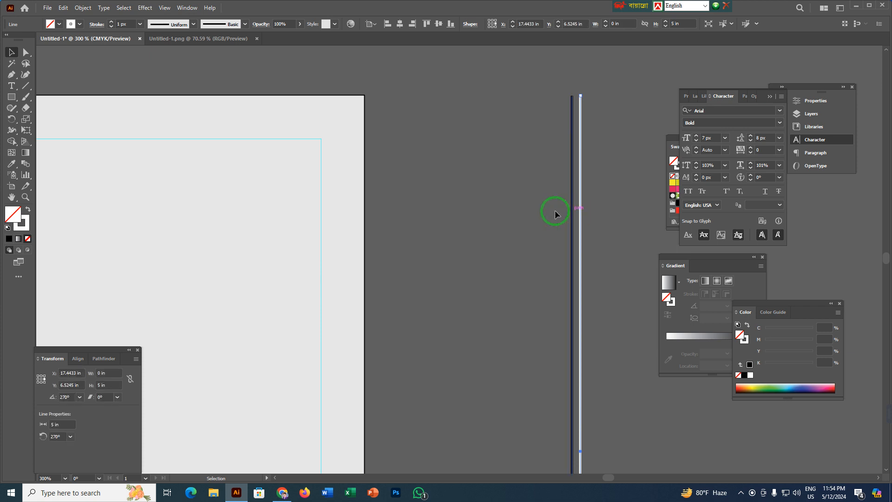
{"action": "key", "text": "i"}
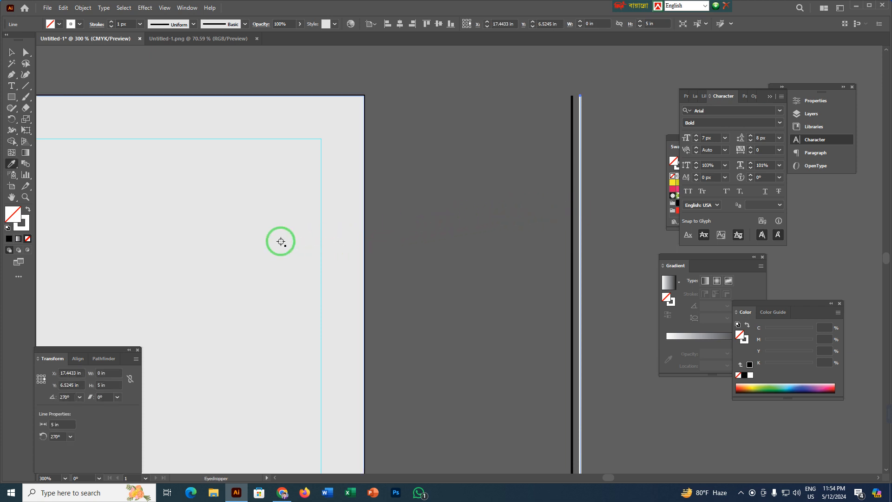
{"action": "left_click", "coordinate": [269, 220]}
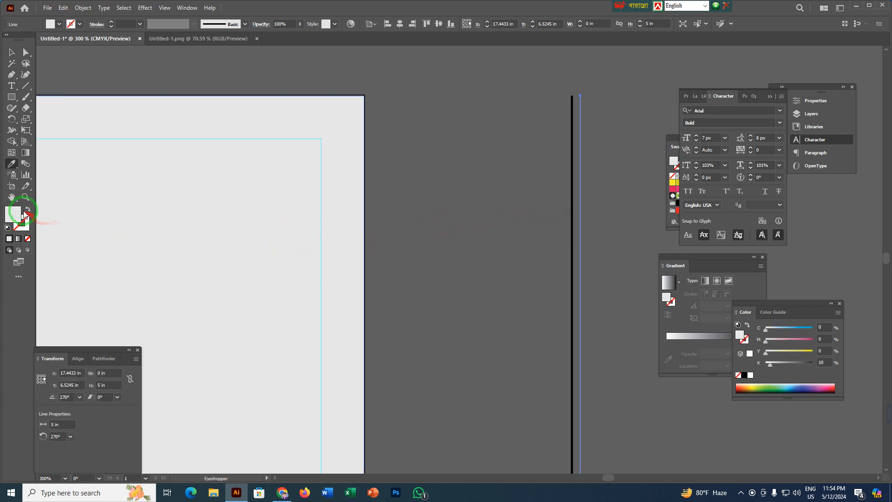
{"action": "left_click", "coordinate": [28, 210]}
{"action": "left_click", "coordinate": [11, 53]}
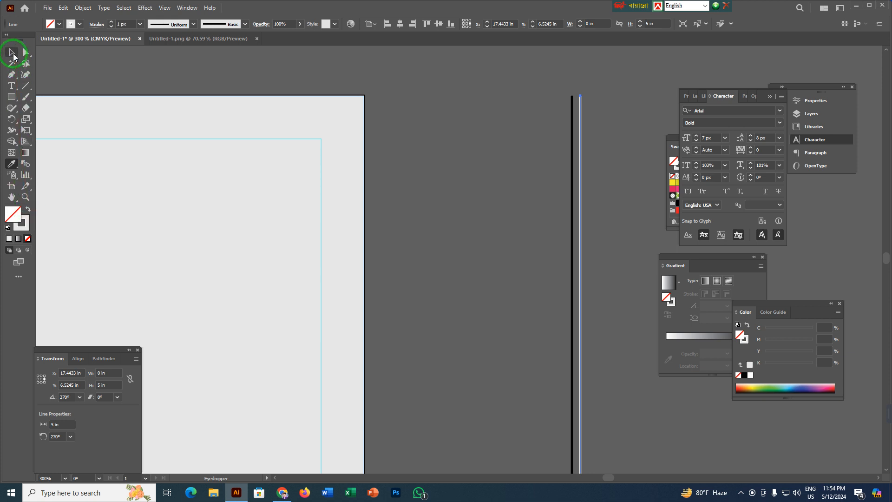
Blend the black line into the light grey line with the Blend tool to make the shadow strip.
{"action": "scroll", "coordinate": [569, 203], "scroll_direction": "up", "scroll_amount": 3}
{"action": "left_click_drag", "start_coordinate": [569, 203], "coordinate": [231, 273]}
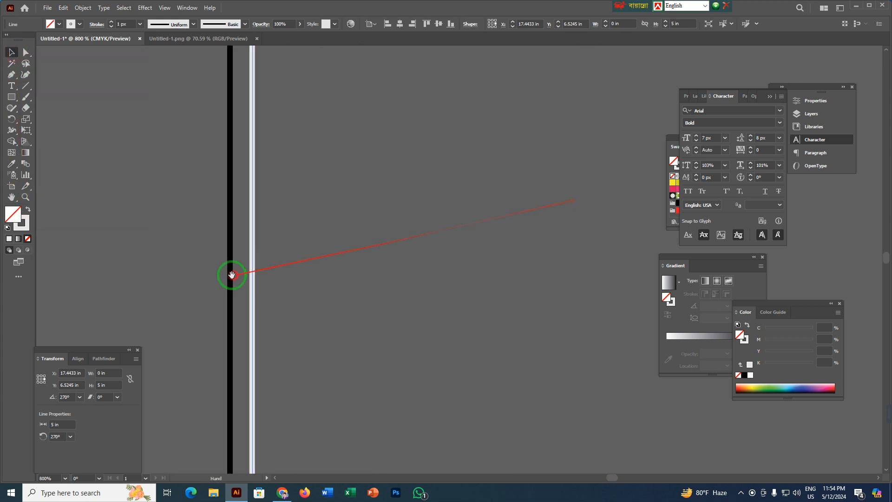
{"action": "left_click", "coordinate": [88, 193]}
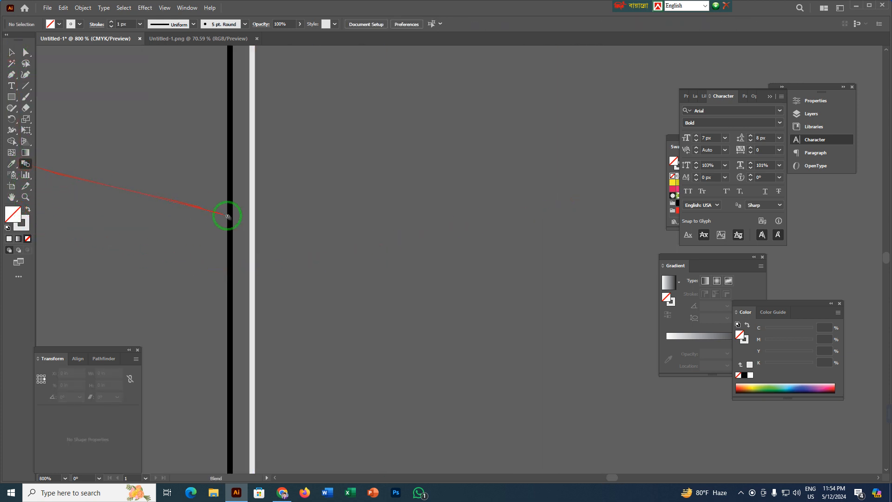
{"action": "left_click", "coordinate": [252, 232]}
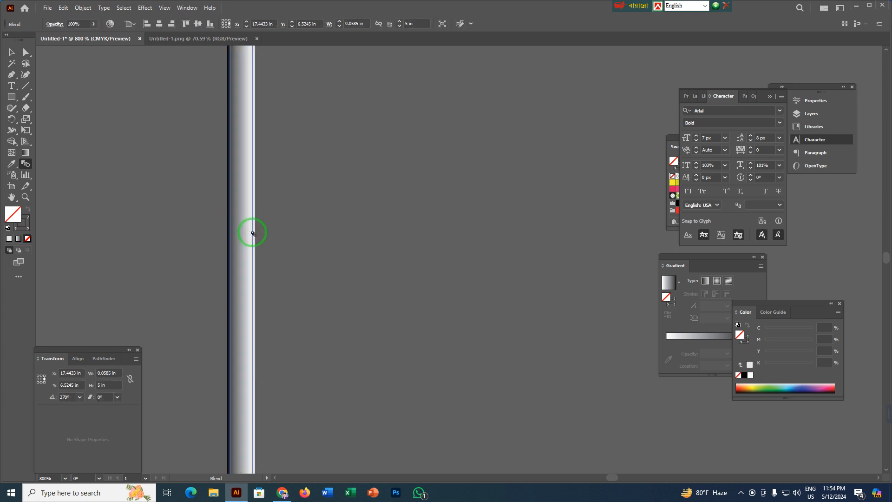
{"action": "key", "text": "v"}
{"action": "left_click", "coordinate": [303, 234]}
Move the blended strip onto the boundary between the yellow and grey panels, matching its black edge to the yellow panel's edge.
{"action": "scroll", "coordinate": [303, 234], "scroll_direction": "down", "scroll_amount": 5}
{"action": "left_click_drag", "start_coordinate": [275, 255], "coordinate": [545, 202]}
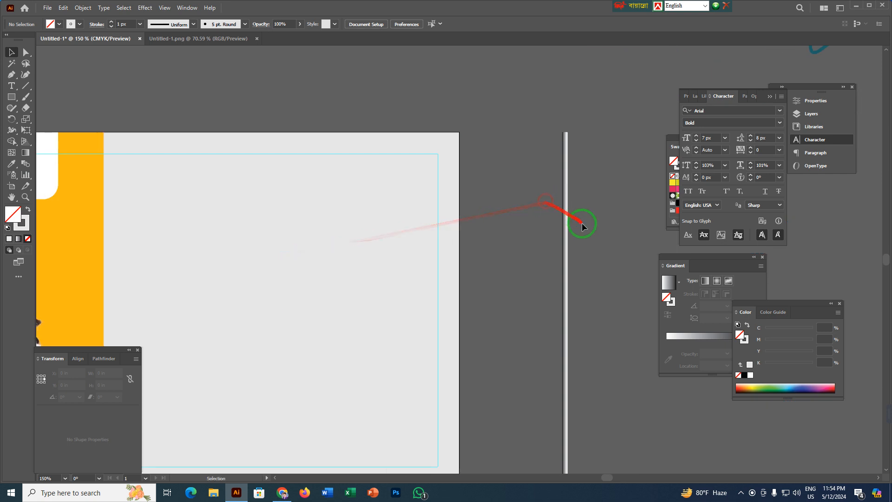
{"action": "left_click_drag", "start_coordinate": [566, 243], "coordinate": [143, 234]}
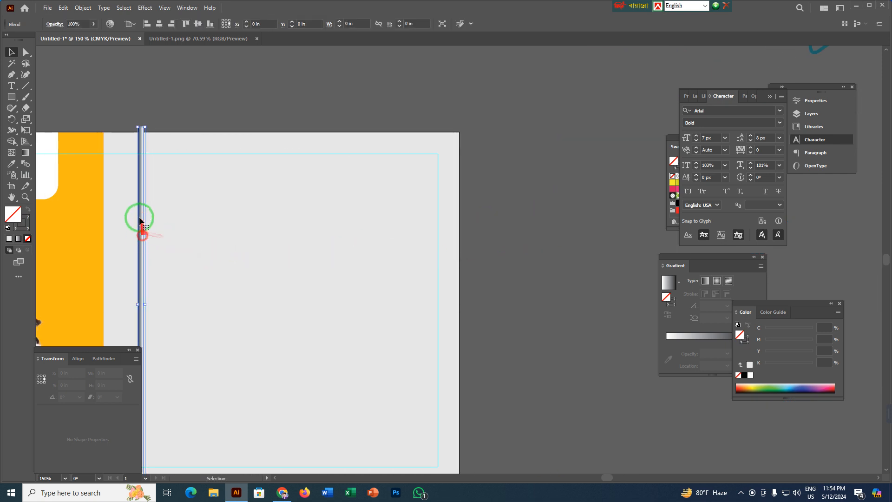
{"action": "scroll", "coordinate": [140, 221], "scroll_direction": "up", "scroll_amount": 5}
{"action": "left_click_drag", "start_coordinate": [317, 155], "coordinate": [177, 173]}
{"action": "scroll", "coordinate": [181, 145], "scroll_direction": "up", "scroll_amount": 6}
{"action": "left_click_drag", "start_coordinate": [167, 129], "coordinate": [297, 315]}
{"action": "left_click_drag", "start_coordinate": [268, 249], "coordinate": [260, 247]}
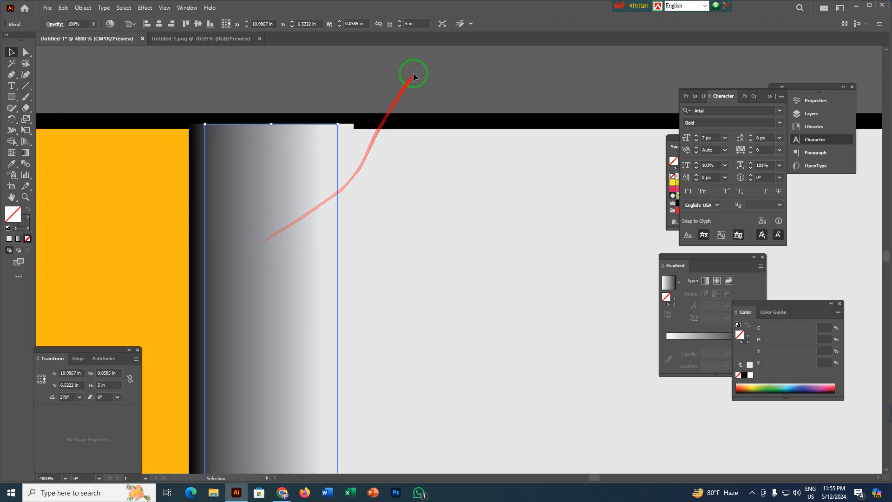
{"action": "left_click", "coordinate": [414, 74]}
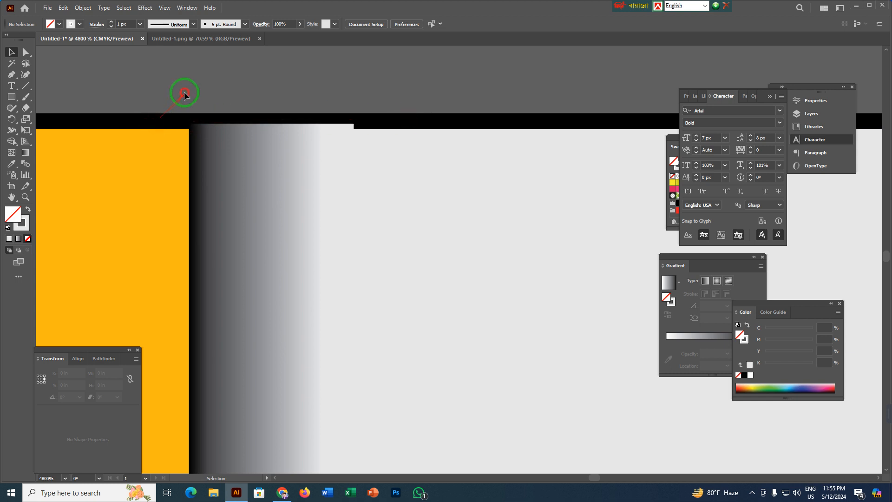
{"action": "scroll", "coordinate": [185, 94], "scroll_direction": "down", "scroll_amount": 10}
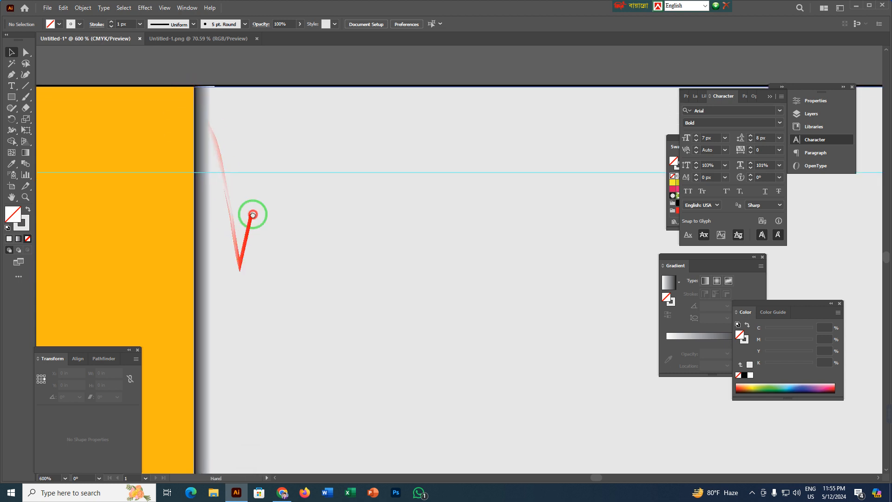
{"action": "scroll", "coordinate": [303, 199], "scroll_direction": "down", "scroll_amount": 5}
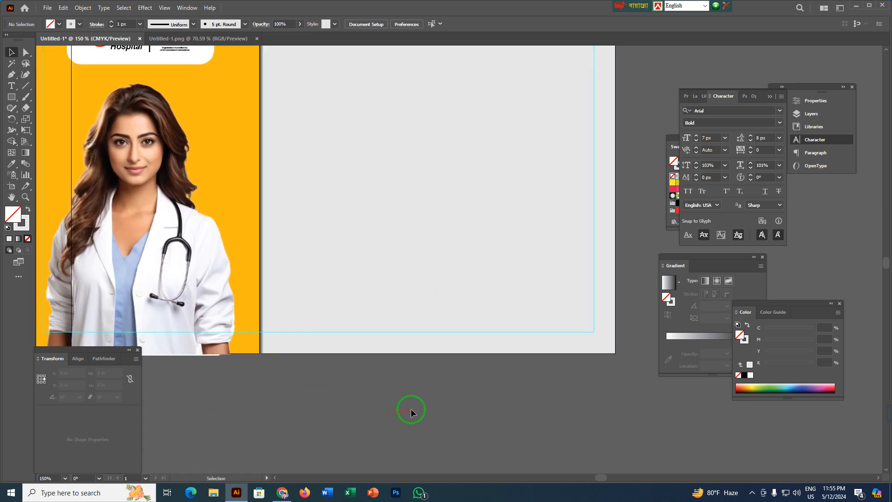
{"action": "scroll", "coordinate": [411, 409], "scroll_direction": "down", "scroll_amount": 2}
{"action": "left_click_drag", "start_coordinate": [438, 417], "coordinate": [340, 393]}
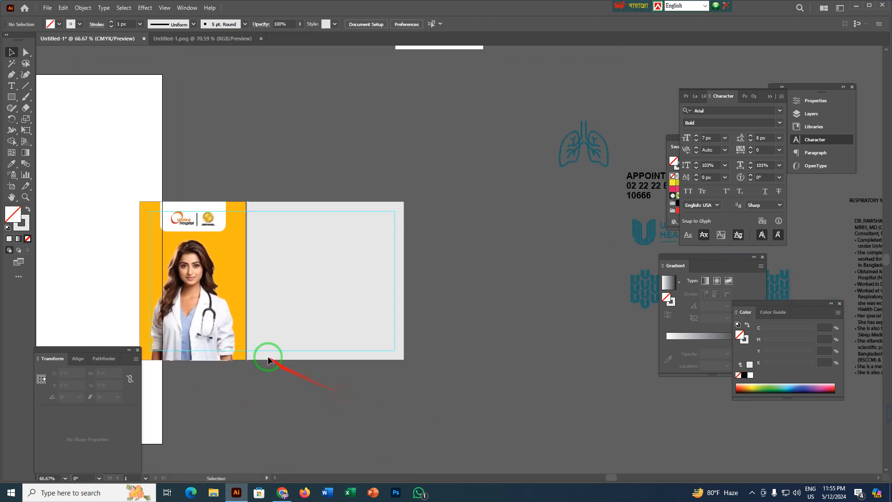
Offset the grey panel's path by -0.4 in and convert the resulting inner square into guides.
{"action": "scroll", "coordinate": [308, 286], "scroll_direction": "up", "scroll_amount": 2}
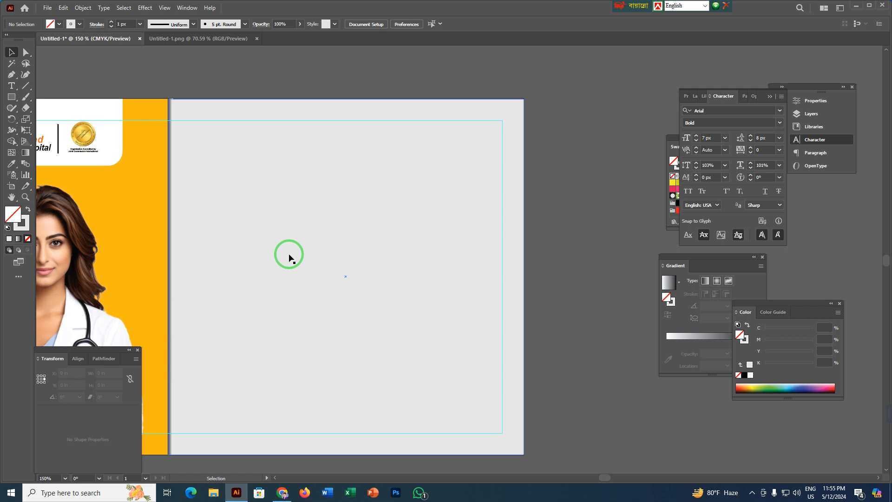
{"action": "left_click", "coordinate": [285, 226]}
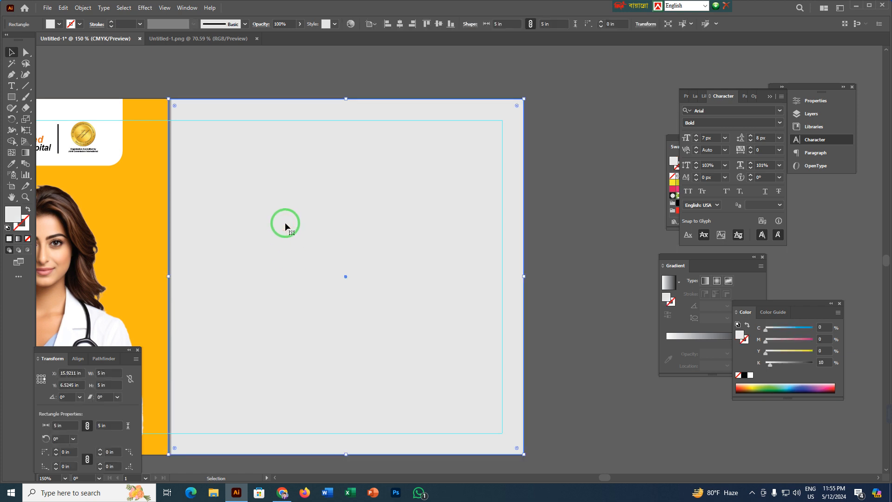
{"action": "left_click", "coordinate": [83, 8]}
{"action": "mouse_move", "coordinate": [113, 229]}
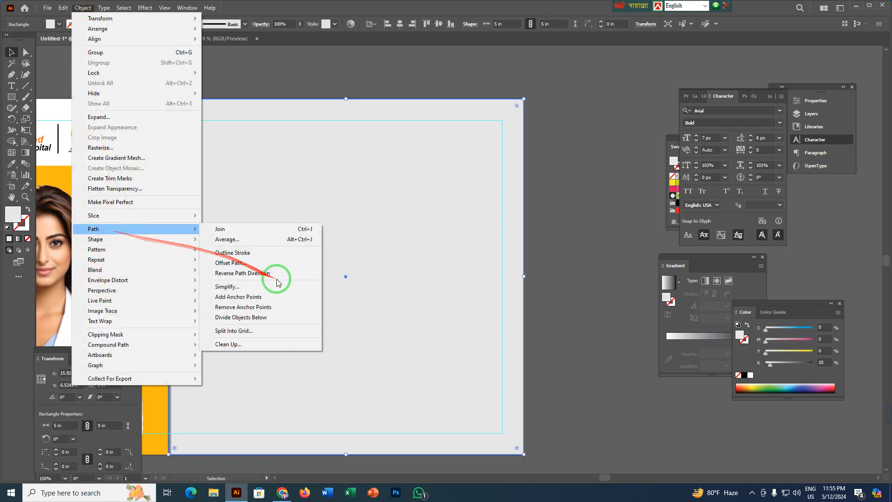
{"action": "left_click", "coordinate": [245, 263]}
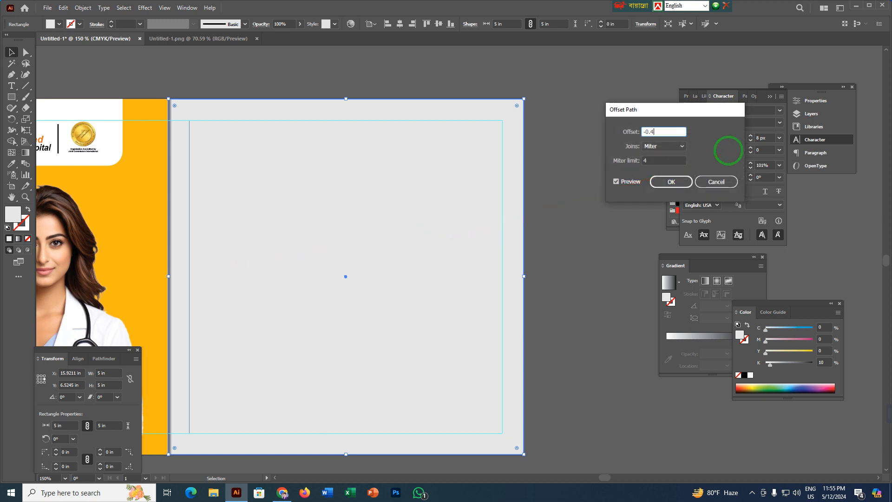
{"action": "key", "text": "Return"}
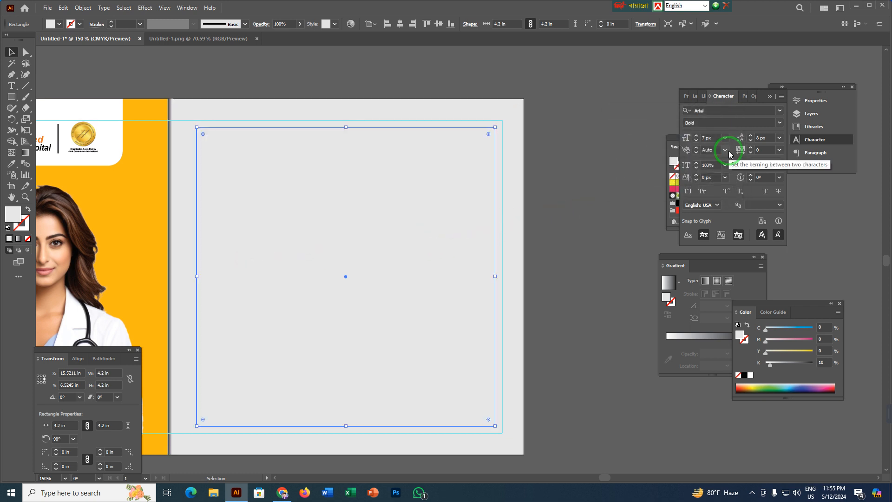
{"action": "key", "text": "ctrl+shift+a"}
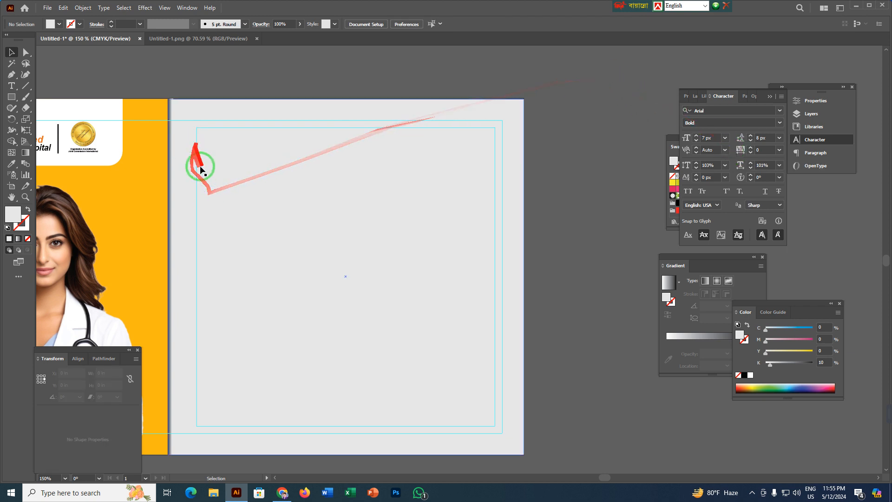
Place the heading text "RESPIRATORY MEDICINE & CHEST DISEASE" near the top of the grey panel, inside the inner guides.
{"action": "scroll", "coordinate": [551, 142], "scroll_direction": "down", "scroll_amount": 2}
{"action": "left_click_drag", "start_coordinate": [592, 149], "coordinate": [408, 183]}
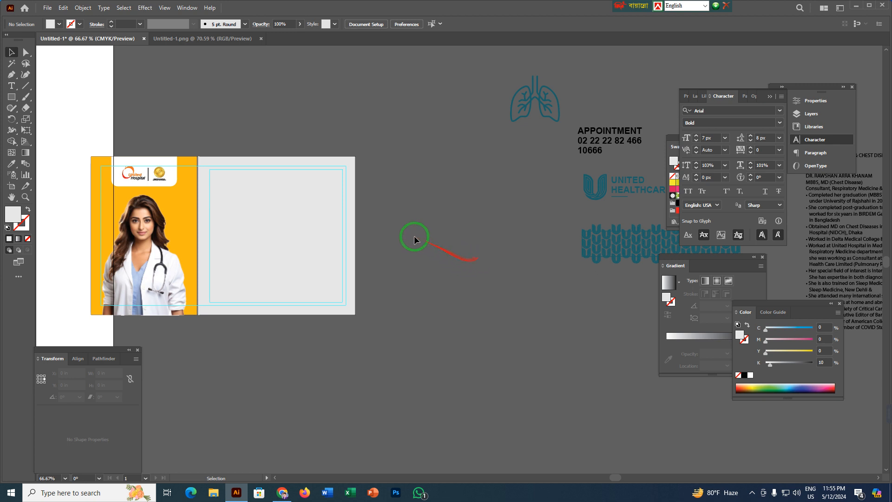
{"action": "left_click", "coordinate": [534, 106]}
{"action": "left_click", "coordinate": [507, 216]}
{"action": "left_click_drag", "start_coordinate": [550, 221], "coordinate": [266, 271]}
{"action": "left_click_drag", "start_coordinate": [564, 206], "coordinate": [567, 227]}
{"action": "scroll", "coordinate": [148, 220], "scroll_direction": "up", "scroll_amount": 3}
{"action": "left_click_drag", "start_coordinate": [566, 227], "coordinate": [94, 228]}
{"action": "left_click_drag", "start_coordinate": [159, 231], "coordinate": [470, 231]}
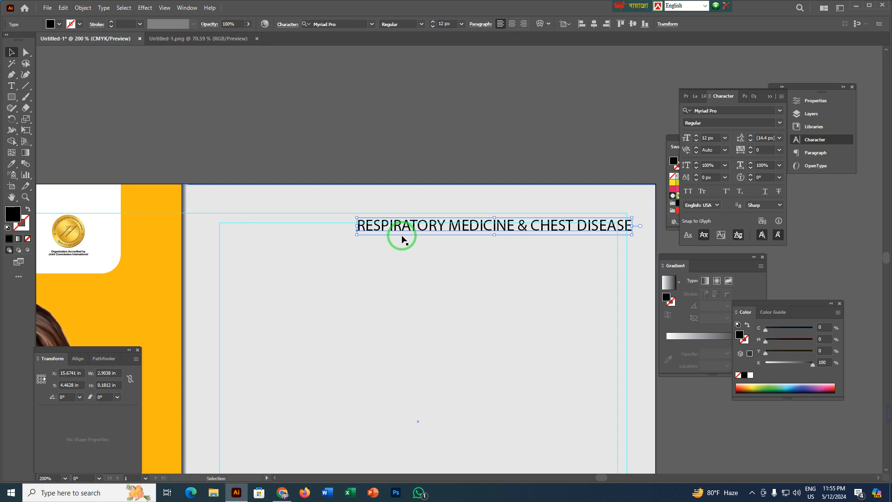
{"action": "left_click_drag", "start_coordinate": [421, 239], "coordinate": [335, 231]}
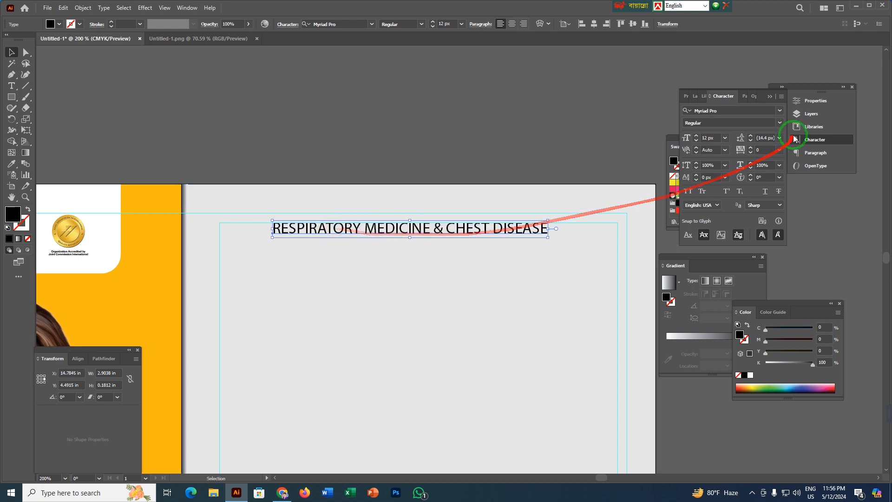
Set the font of the respiratory medicine heading to Arial Bold.
{"action": "left_click", "coordinate": [739, 111]}
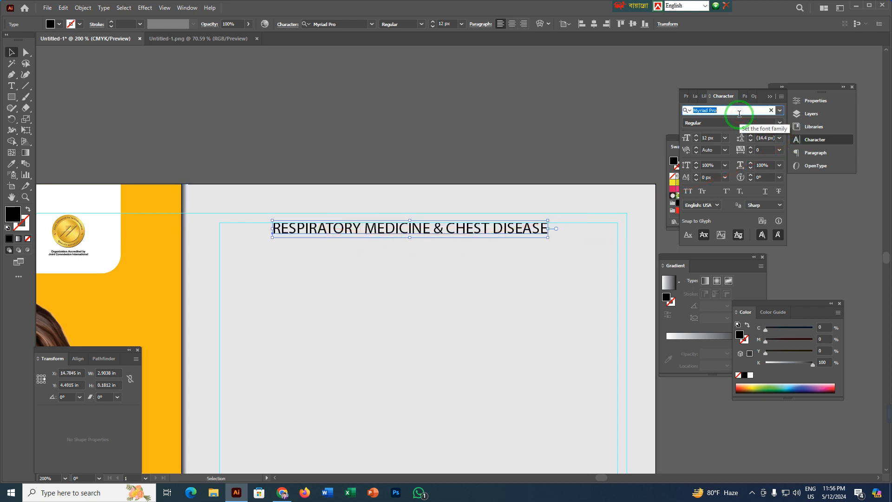
{"action": "left_click", "coordinate": [779, 123]}
{"action": "left_click", "coordinate": [779, 123]}
{"action": "left_click", "coordinate": [718, 109]}
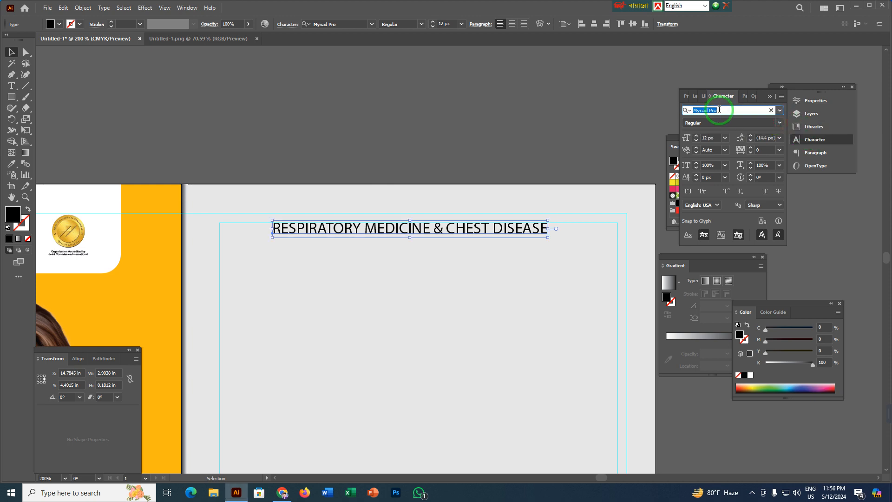
{"action": "type", "text": "aRIAL"}
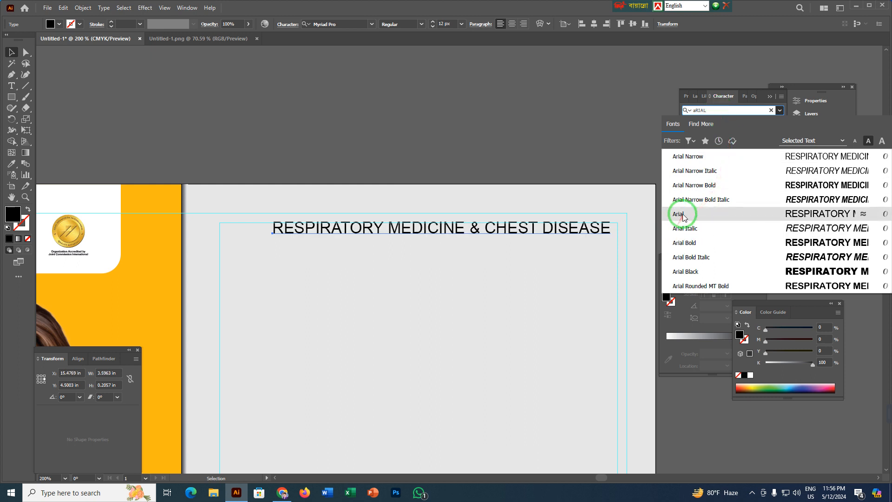
{"action": "left_click", "coordinate": [692, 244]}
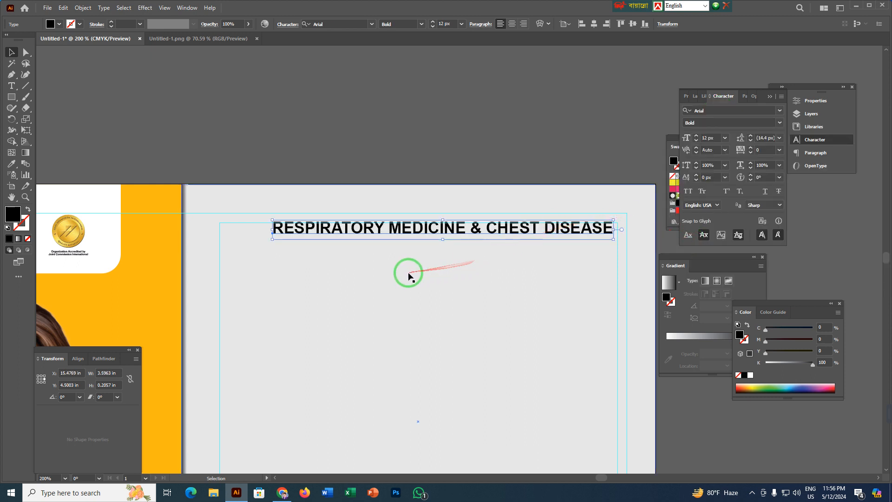
Nudge the heading slightly sideways within the guides and set its font size to 8 px.
{"action": "scroll", "coordinate": [408, 272], "scroll_direction": "up", "scroll_amount": 1}
{"action": "left_click_drag", "start_coordinate": [242, 244], "coordinate": [419, 247]}
{"action": "left_click", "coordinate": [403, 223]}
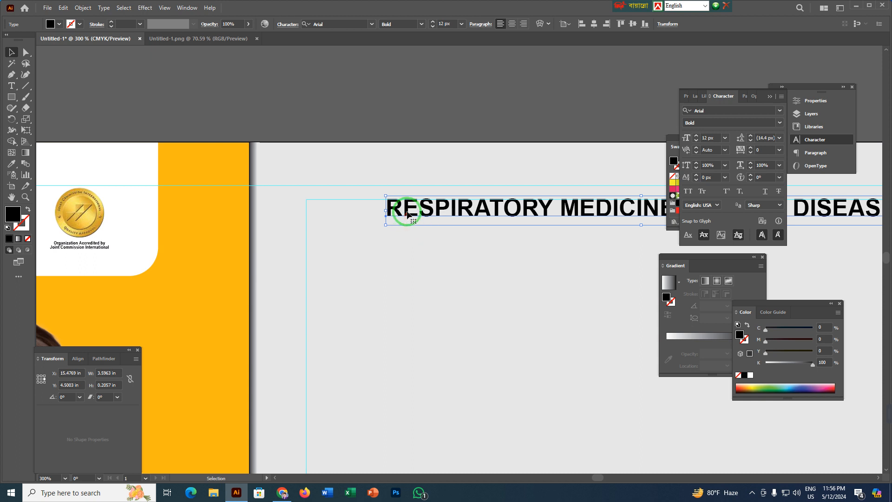
{"action": "left_click_drag", "start_coordinate": [406, 212], "coordinate": [398, 215]}
{"action": "left_click_drag", "start_coordinate": [517, 239], "coordinate": [155, 241]}
{"action": "left_click", "coordinate": [708, 135]}
{"action": "left_click_drag", "start_coordinate": [714, 137], "coordinate": [665, 143]}
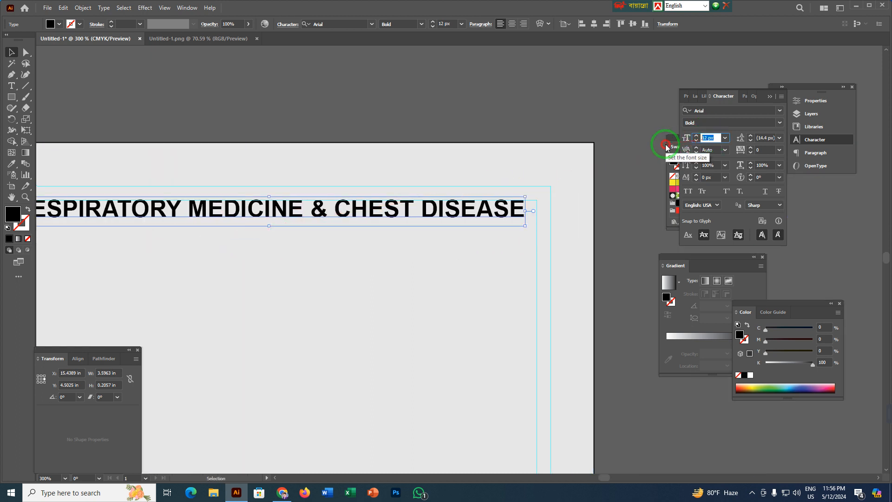
{"action": "type", "text": "9"}
{"action": "key", "text": "Return"}
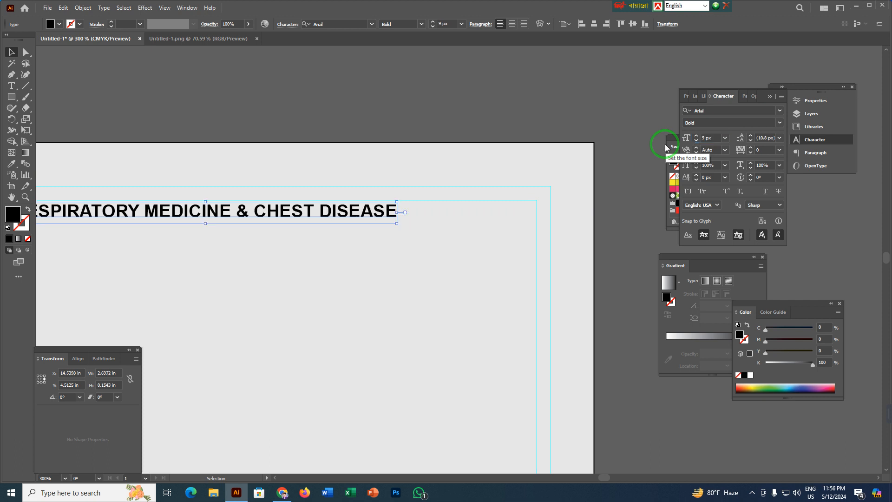
{"action": "type", "text": "8"}
{"action": "key", "text": "Return"}
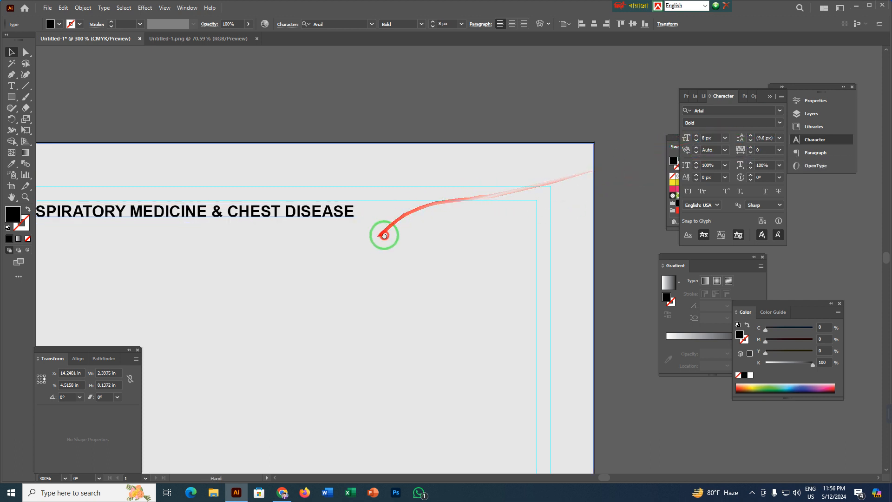
Move the resized heading up to the inner square's top guide and deselect it.
{"action": "left_click_drag", "start_coordinate": [377, 235], "coordinate": [577, 215]}
{"action": "scroll", "coordinate": [223, 201], "scroll_direction": "up", "scroll_amount": 2}
{"action": "mouse_move", "coordinate": [223, 201]}
{"action": "left_mouse_down"}
{"action": "mouse_move", "coordinate": [229, 184]}
{"action": "mouse_move", "coordinate": [202, 172]}
{"action": "mouse_move", "coordinate": [218, 187]}
{"action": "left_mouse_up"}
{"action": "scroll", "coordinate": [218, 187], "scroll_direction": "down", "scroll_amount": 3}
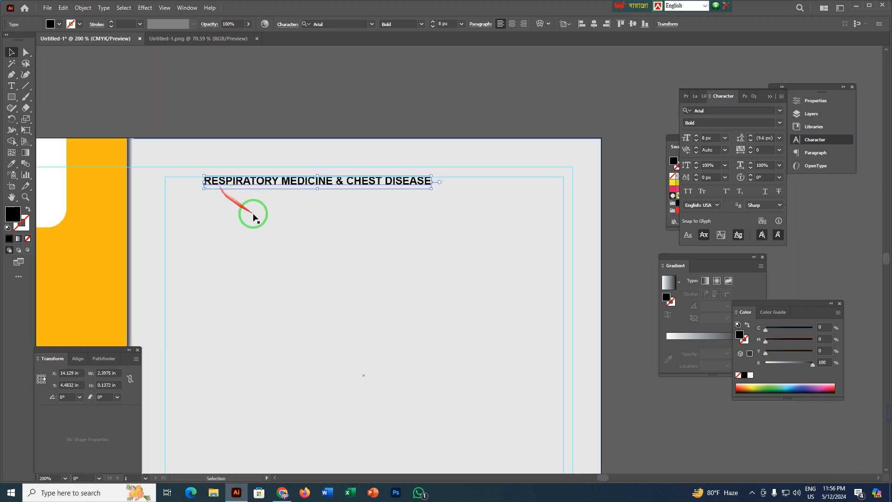
{"action": "left_click", "coordinate": [420, 99]}
{"action": "scroll", "coordinate": [450, 285], "scroll_direction": "down", "scroll_amount": 2}
{"action": "left_click_drag", "start_coordinate": [485, 295], "coordinate": [355, 268]}
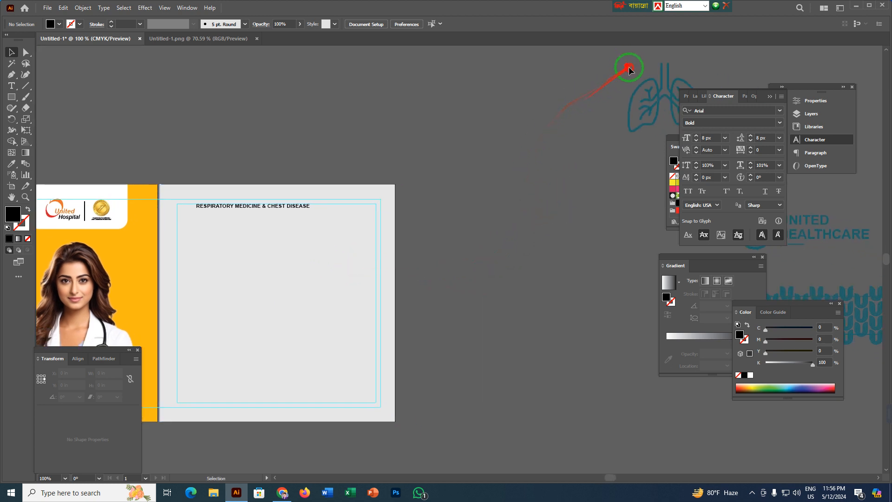
Move the lungs icon onto the grey panel and scale it to about 0.22 × 0.20 in the inner guides' upper left corner.
{"action": "left_click", "coordinate": [663, 95]}
{"action": "left_click_drag", "start_coordinate": [663, 96], "coordinate": [205, 219]}
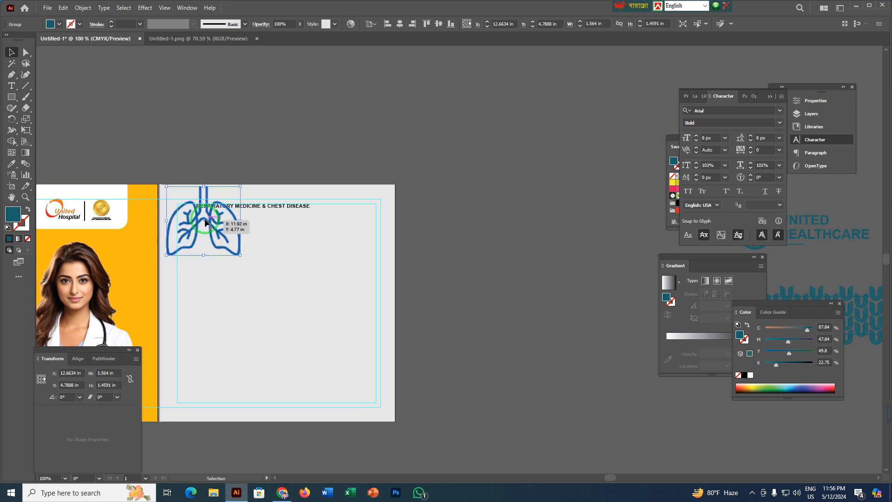
{"action": "scroll", "coordinate": [205, 219], "scroll_direction": "up", "scroll_amount": 2}
{"action": "left_click_drag", "start_coordinate": [200, 150], "coordinate": [184, 218]}
{"action": "scroll", "coordinate": [168, 211], "scroll_direction": "up", "scroll_amount": 5}
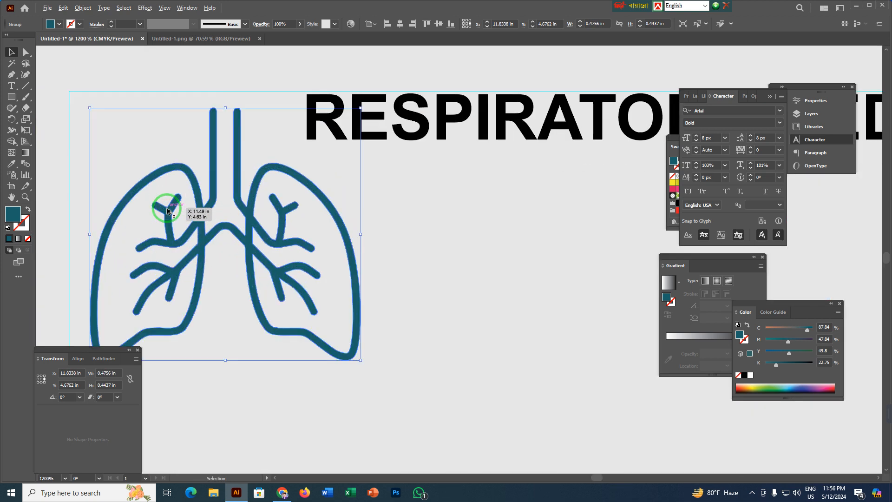
{"action": "left_click_drag", "start_coordinate": [227, 107], "coordinate": [225, 175]}
Move the respiratory medicine heading directly beside the lungs icon, level with it, and deselect it.
{"action": "left_click_drag", "start_coordinate": [213, 207], "coordinate": [231, 172]}
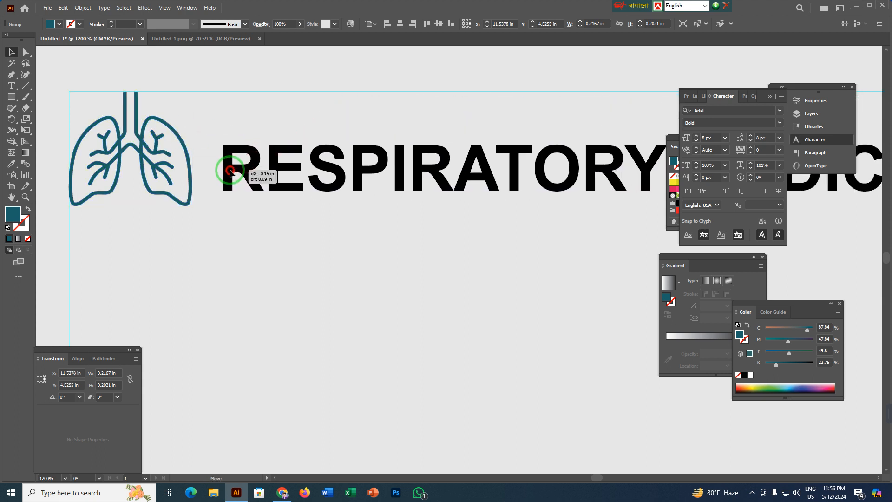
{"action": "left_click", "coordinate": [243, 172]}
{"action": "scroll", "coordinate": [243, 172], "scroll_direction": "down", "scroll_amount": 4}
{"action": "left_click_drag", "start_coordinate": [423, 201], "coordinate": [64, 201]}
{"action": "left_click", "coordinate": [359, 61]}
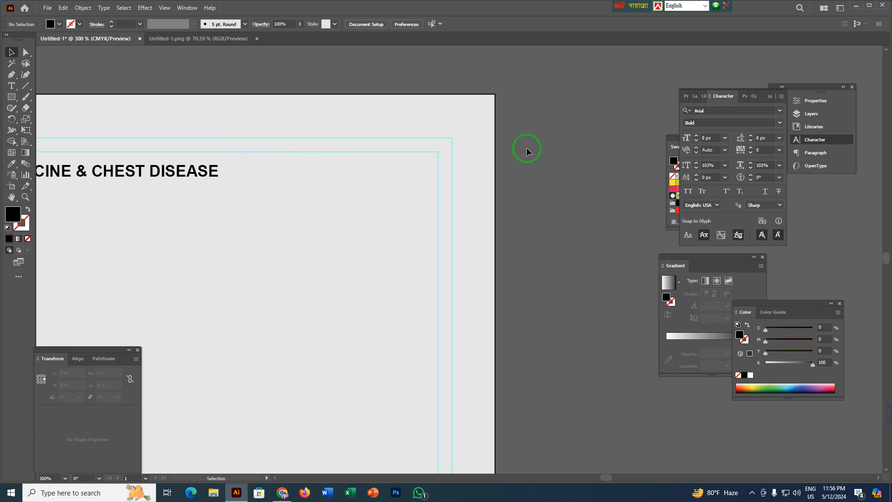
Bring the APPOINTMENT text block to the front and move it from the pasteboard onto the grey panel, below the heading.
{"action": "scroll", "coordinate": [526, 148], "scroll_direction": "down", "scroll_amount": 2}
{"action": "left_click_drag", "start_coordinate": [570, 162], "coordinate": [174, 198]}
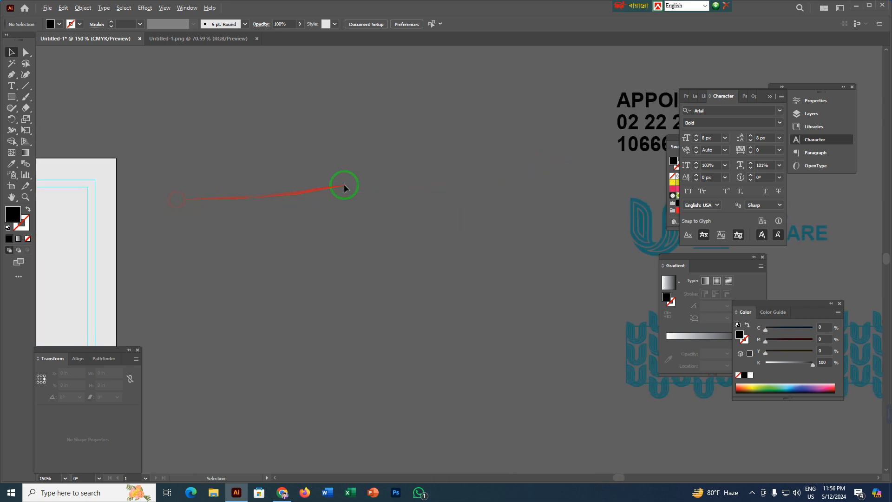
{"action": "scroll", "coordinate": [345, 186], "scroll_direction": "down", "scroll_amount": 2}
{"action": "left_click_drag", "start_coordinate": [497, 152], "coordinate": [307, 213]}
{"action": "key", "text": "ctrl+z"}
{"action": "key", "text": "ctrl+z"}
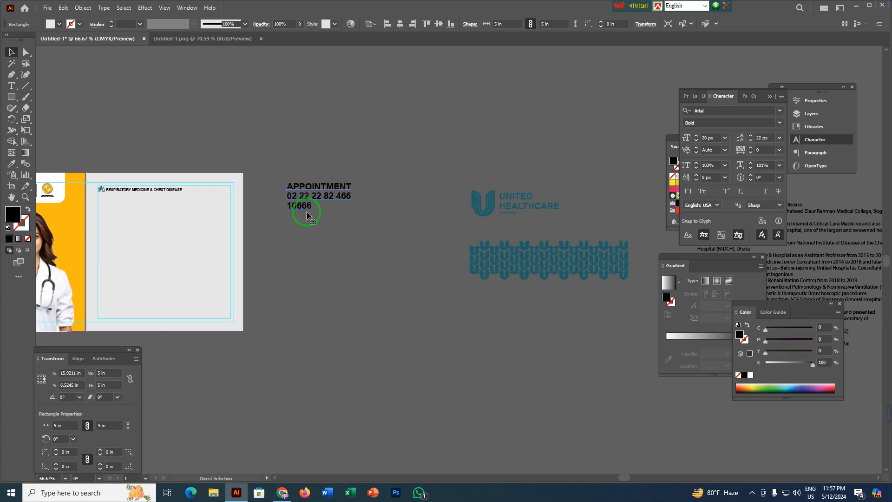
{"action": "right_click", "coordinate": [302, 189]}
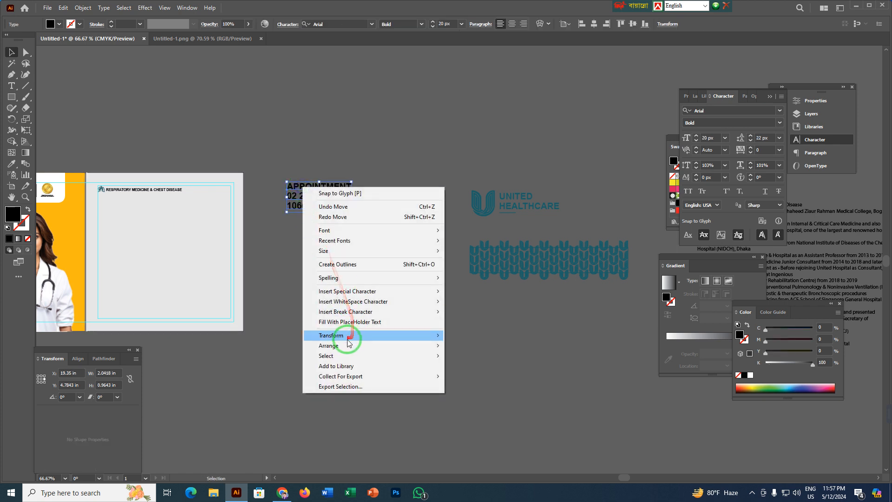
{"action": "mouse_move", "coordinate": [342, 345]}
{"action": "left_click", "coordinate": [483, 345]}
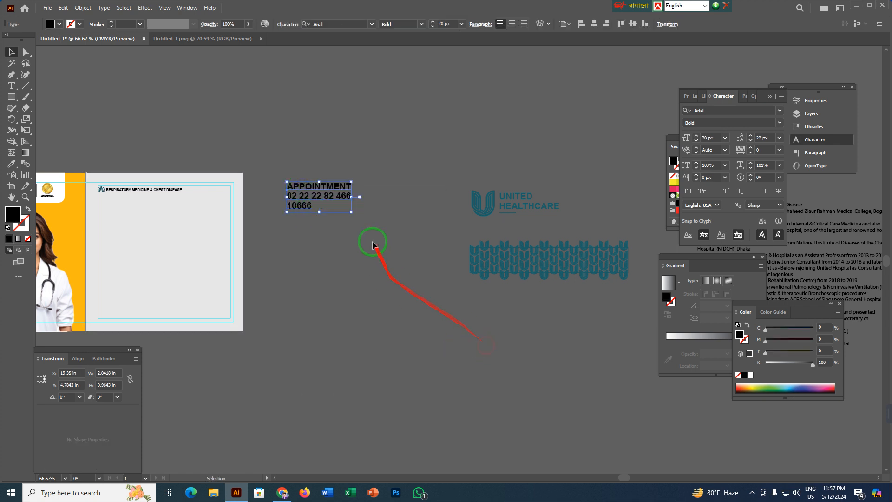
{"action": "left_click_drag", "start_coordinate": [339, 187], "coordinate": [223, 213]}
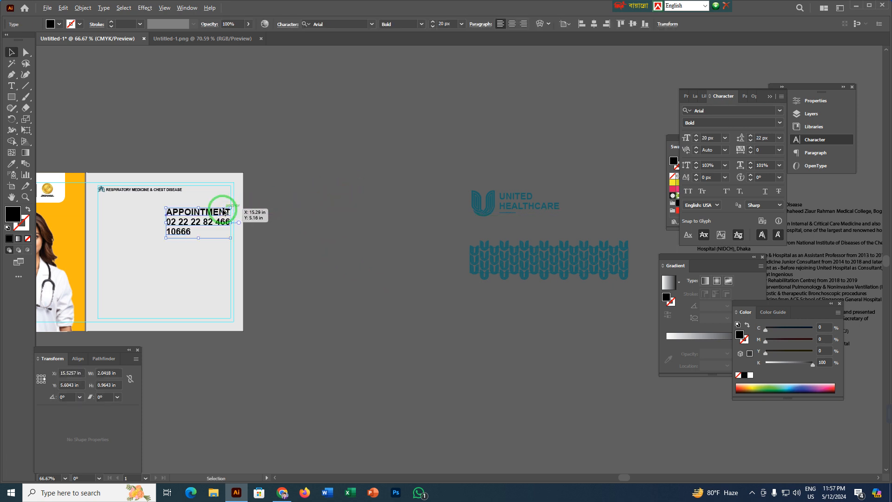
Set the APPOINTMENT text block's font size to 10 px and its leading to 11 px.
{"action": "scroll", "coordinate": [223, 212], "scroll_direction": "up", "scroll_amount": 5}
{"action": "scroll", "coordinate": [223, 213], "scroll_direction": "down", "scroll_amount": 2}
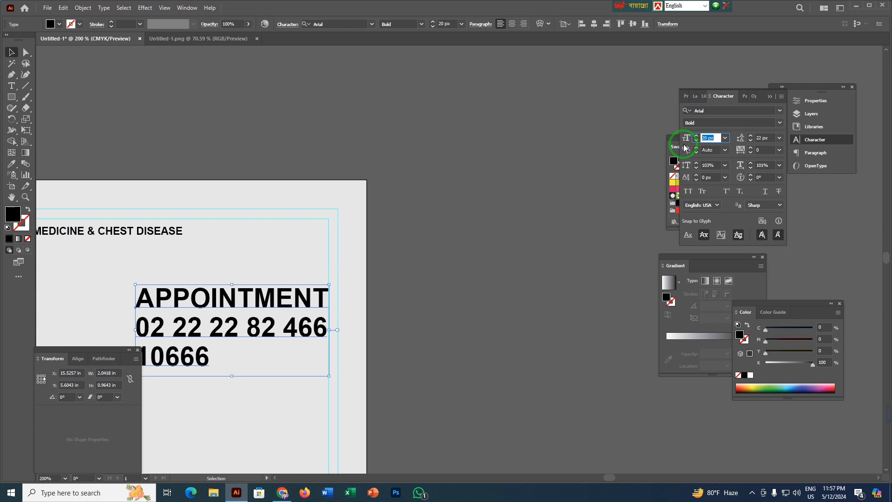
{"action": "key", "text": "Return"}
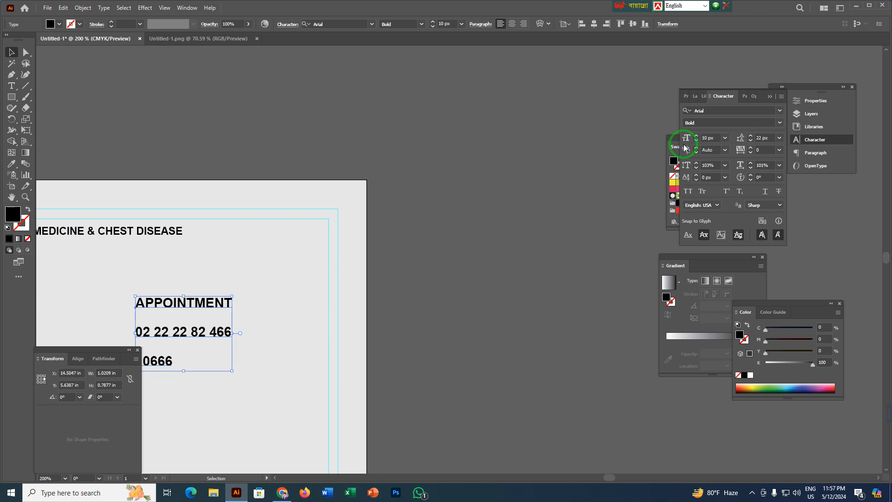
{"action": "left_click_drag", "start_coordinate": [229, 303], "coordinate": [481, 101]}
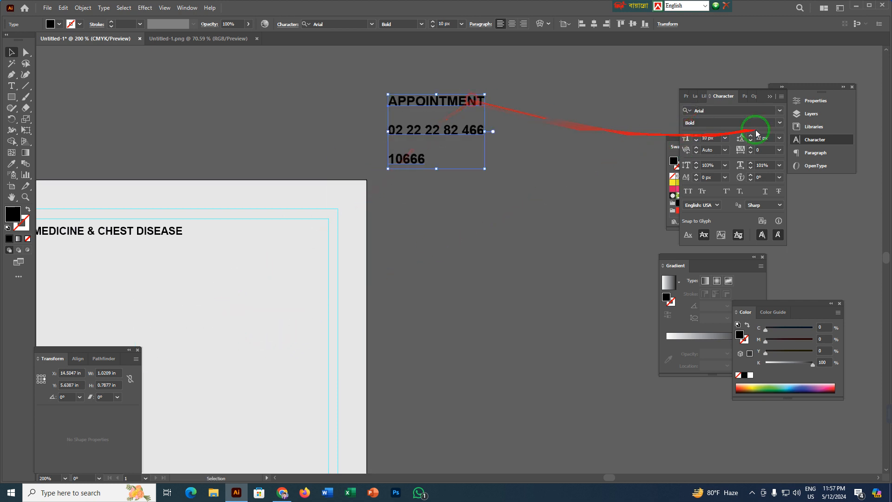
{"action": "left_click", "coordinate": [751, 140]}
{"action": "left_click", "coordinate": [751, 141]}
{"action": "left_click", "coordinate": [751, 141]}
{"action": "left_click", "coordinate": [751, 140]}
Position the APPOINTMENT text block in the grey panel's upper right corner, with its first line at the outer top guide, inside the inner side guide.
{"action": "left_click_drag", "start_coordinate": [455, 105], "coordinate": [567, 226]}
{"action": "left_click", "coordinate": [408, 226]}
{"action": "scroll", "coordinate": [319, 221], "scroll_direction": "up", "scroll_amount": 3}
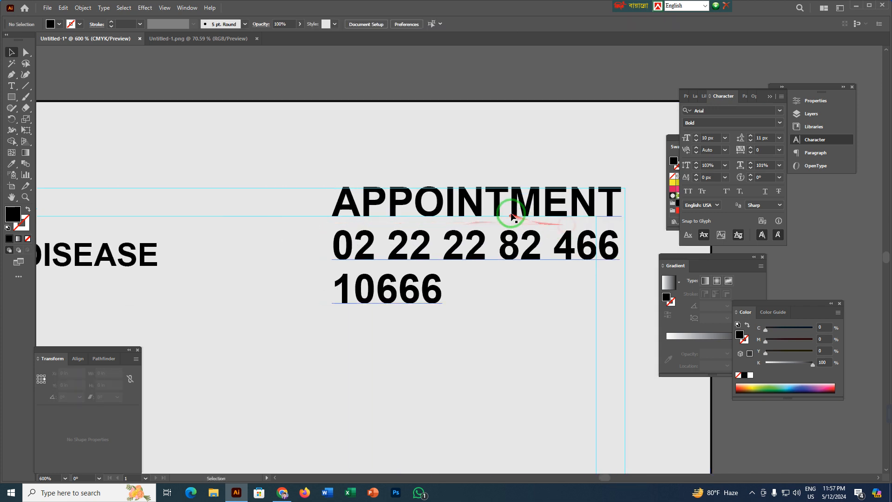
{"action": "left_click_drag", "start_coordinate": [498, 211], "coordinate": [446, 210]}
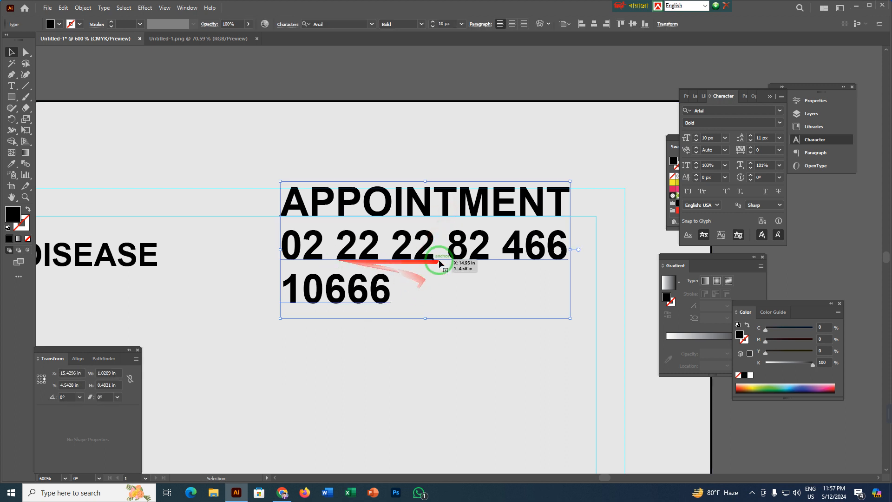
{"action": "left_click_drag", "start_coordinate": [433, 259], "coordinate": [309, 257]}
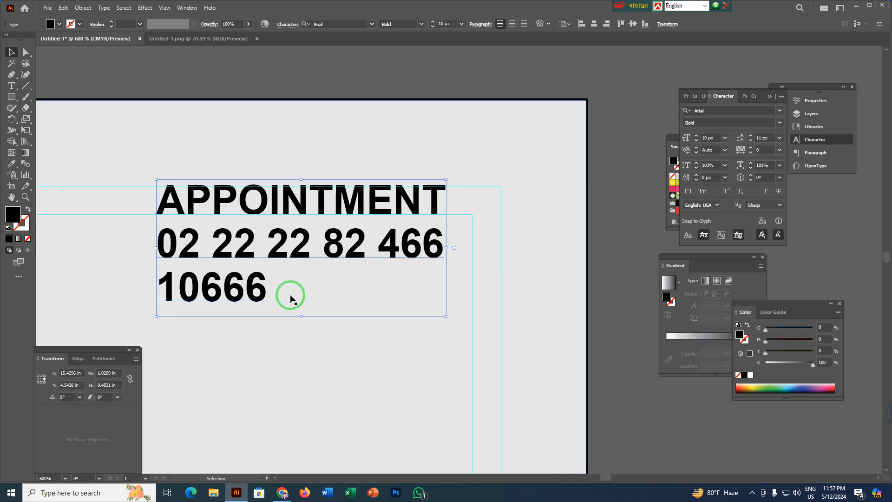
Set the font size of the hotline number, the last line of the appointment block, to 25 px.
{"action": "double_click", "coordinate": [215, 287]}
{"action": "double_click", "coordinate": [228, 279]}
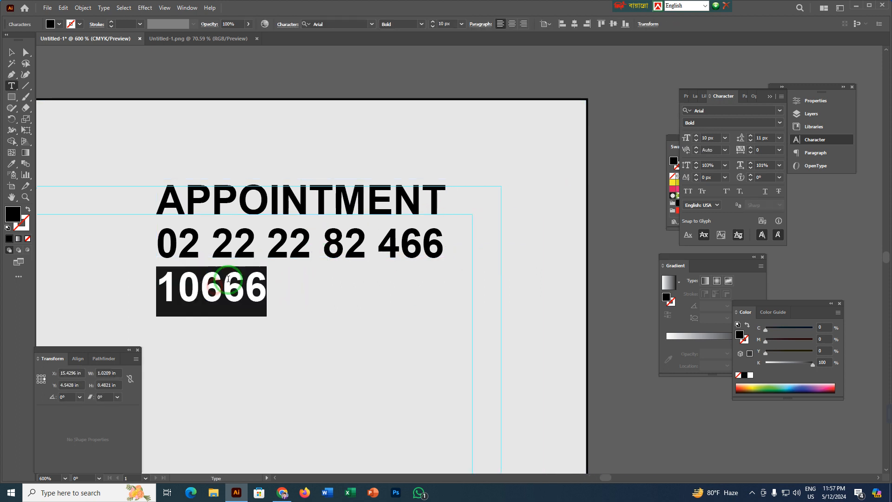
{"action": "left_click", "coordinate": [696, 136]}
{"action": "left_click", "coordinate": [696, 136]}
{"action": "left_click", "coordinate": [696, 136]}
{"action": "left_click", "coordinate": [696, 136]}
{"action": "left_click", "coordinate": [695, 136]}
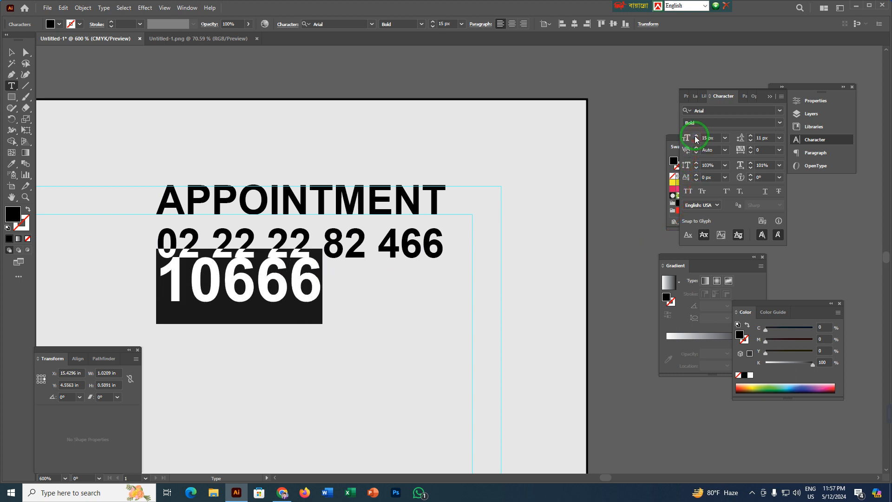
{"action": "left_click", "coordinate": [696, 137]}
{"action": "left_click", "coordinate": [696, 137]}
{"action": "left_click", "coordinate": [696, 137]}
{"action": "left_click", "coordinate": [696, 136]}
{"action": "left_click", "coordinate": [695, 136]}
{"action": "left_click", "coordinate": [696, 136]}
{"action": "left_click", "coordinate": [696, 136]}
{"action": "left_click", "coordinate": [696, 136]}
{"action": "left_click", "coordinate": [695, 137]}
{"action": "left_click", "coordinate": [696, 136]}
Set the hotline number's leading to 22 px and horizontal scale to 106% to match the lines above, and deselect the block.
{"action": "left_click", "coordinate": [750, 136]}
{"action": "left_click", "coordinate": [749, 135]}
{"action": "left_click", "coordinate": [750, 135]}
{"action": "left_click", "coordinate": [750, 135]}
{"action": "left_click", "coordinate": [749, 135]}
{"action": "left_click", "coordinate": [749, 135]}
{"action": "left_click", "coordinate": [750, 135]}
{"action": "left_click", "coordinate": [750, 135]}
{"action": "left_click", "coordinate": [749, 135]}
{"action": "left_click", "coordinate": [750, 135]}
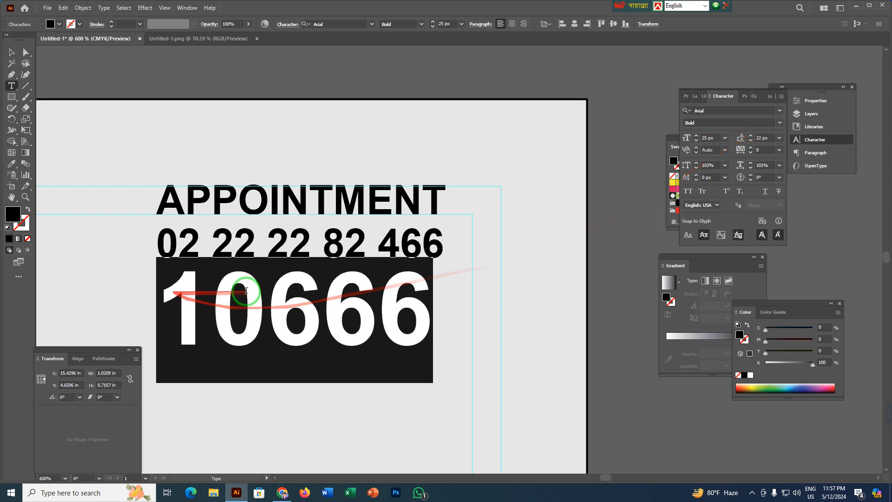
{"action": "left_click", "coordinate": [751, 162]}
{"action": "left_click", "coordinate": [750, 163]}
{"action": "left_click", "coordinate": [750, 162]}
{"action": "left_click", "coordinate": [750, 162]}
{"action": "left_click", "coordinate": [750, 162]}
{"action": "key", "text": "Escape"}
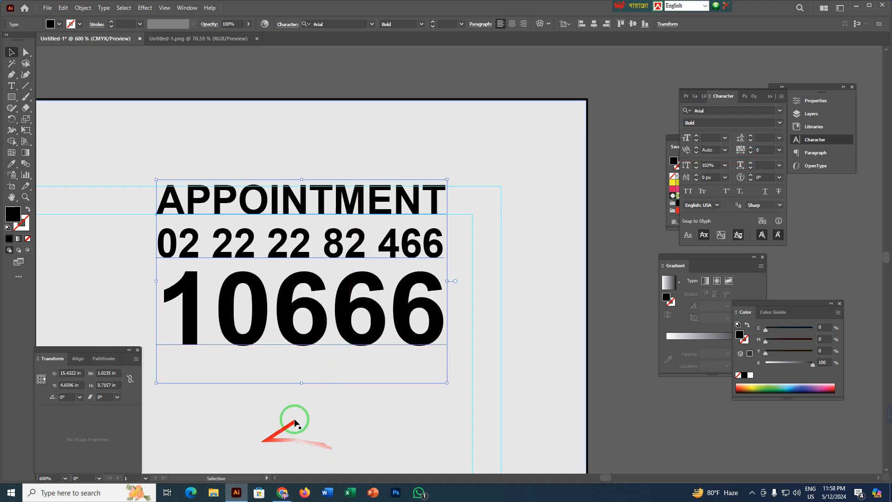
{"action": "left_click", "coordinate": [617, 255]}
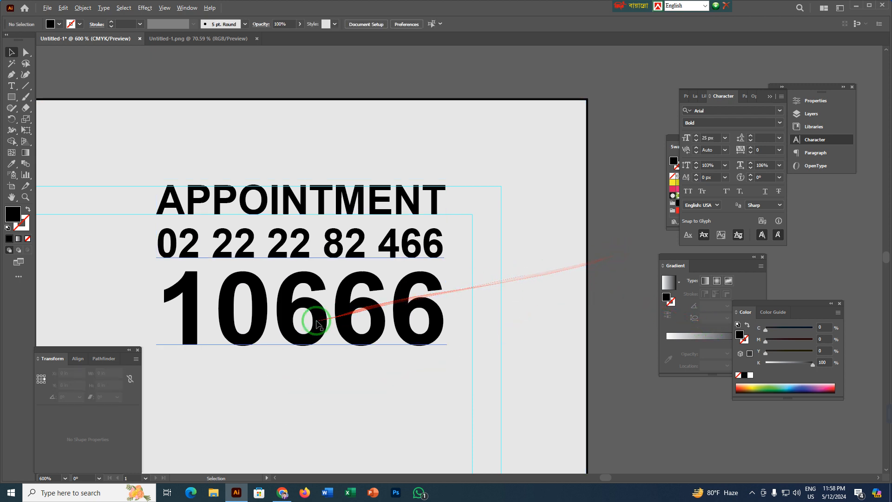
Draw a black rectangle about 1.35 × 0.95 in over the appointment text, from the panel's top edge to the outer side guide, and hide it.
{"action": "scroll", "coordinate": [308, 319], "scroll_direction": "down", "scroll_amount": 2}
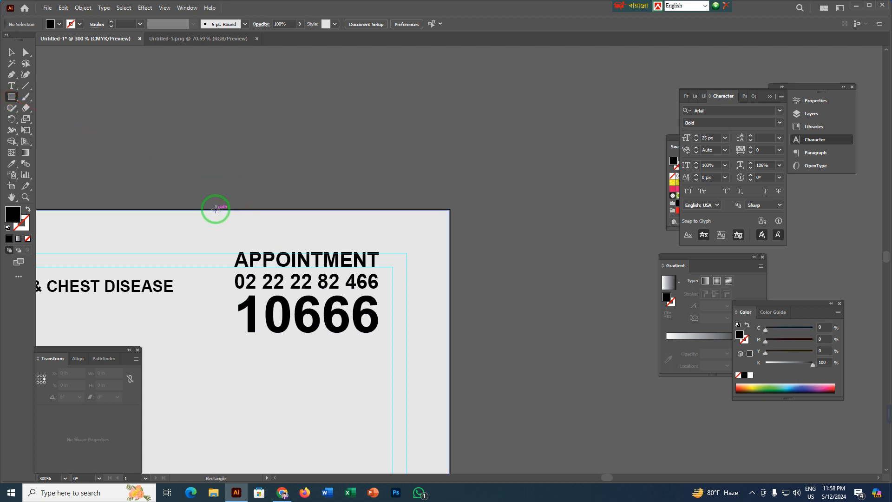
{"action": "left_click_drag", "start_coordinate": [215, 210], "coordinate": [406, 345]}
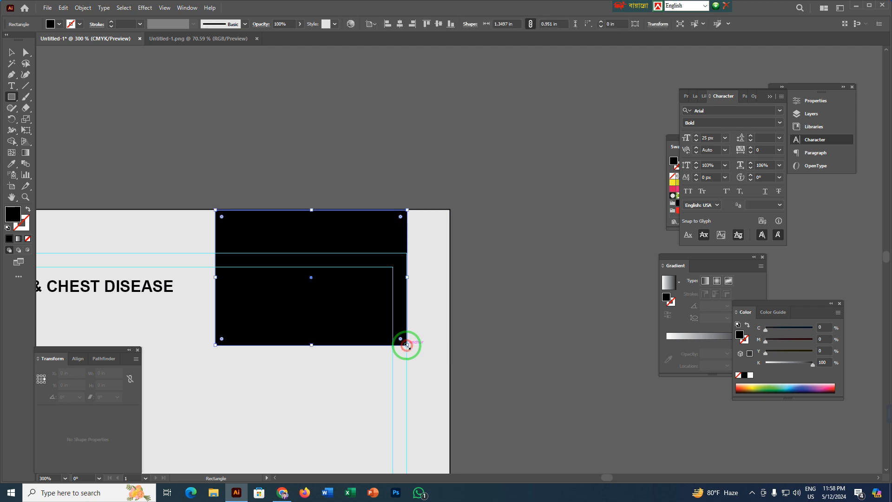
{"action": "key", "text": "ctrl+z"}
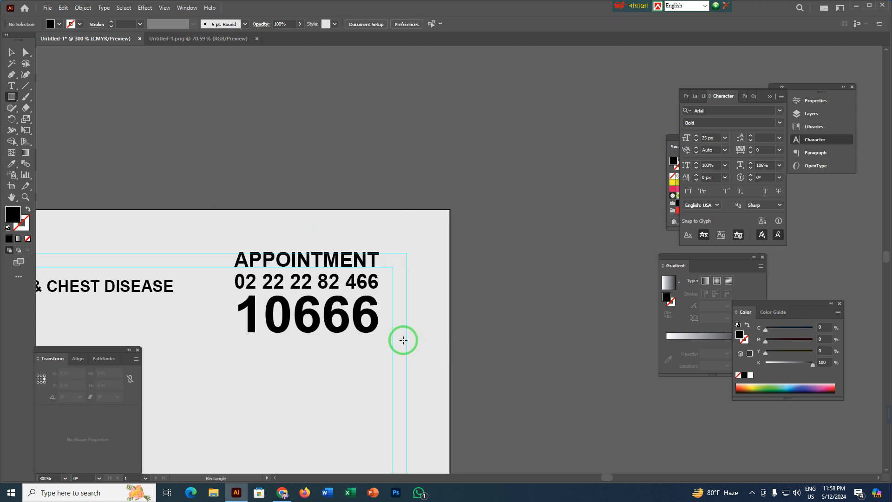
Fill the appointment text block with white and bring it to the front.
{"action": "left_click", "coordinate": [339, 310]}
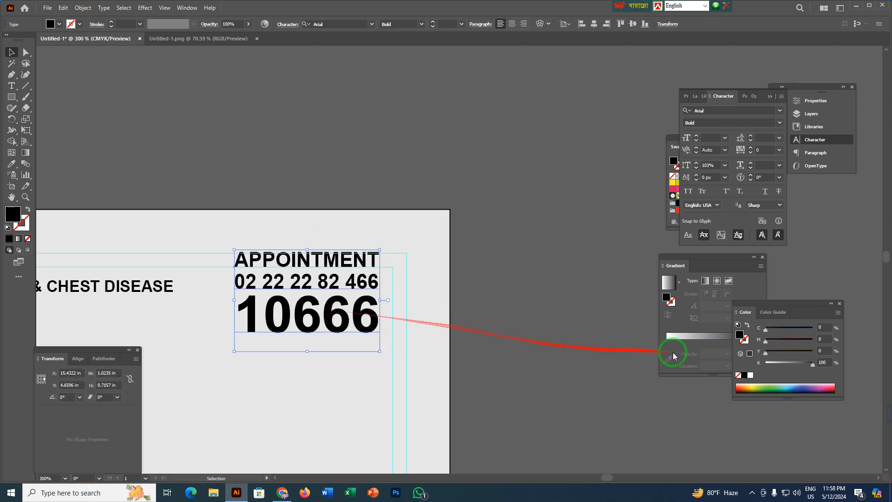
{"action": "left_click_drag", "start_coordinate": [750, 377], "coordinate": [348, 313]}
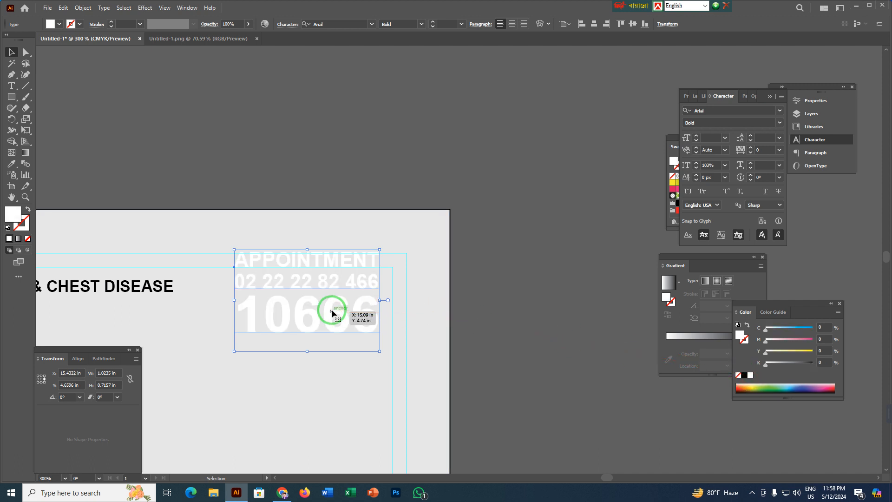
{"action": "right_click", "coordinate": [331, 309]}
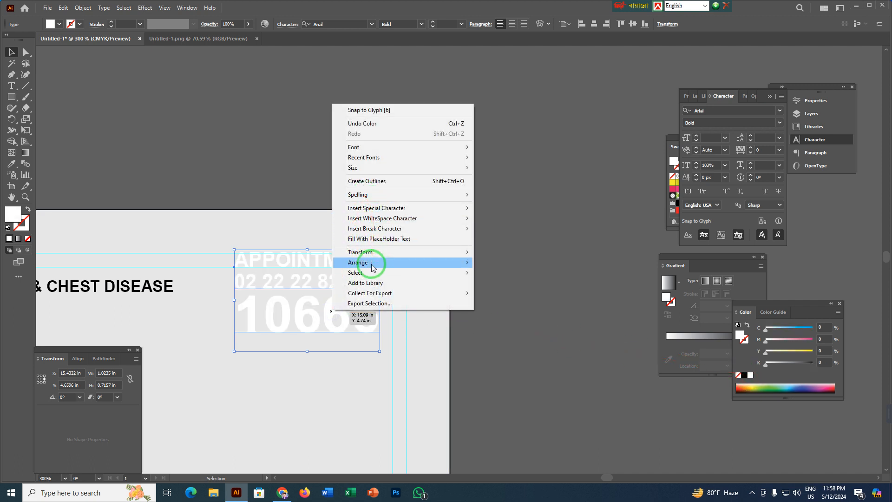
{"action": "mouse_move", "coordinate": [372, 264]}
{"action": "left_click", "coordinate": [504, 261]}
Show the hidden rectangle behind the appointment text and fill it with the orange sampled from the United Hospital logo.
{"action": "left_click", "coordinate": [534, 228]}
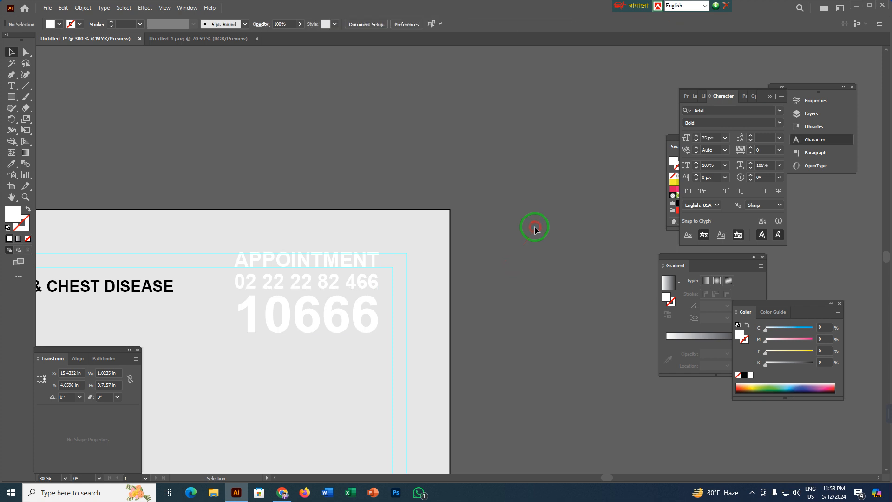
{"action": "key", "text": "ctrl+alt+3"}
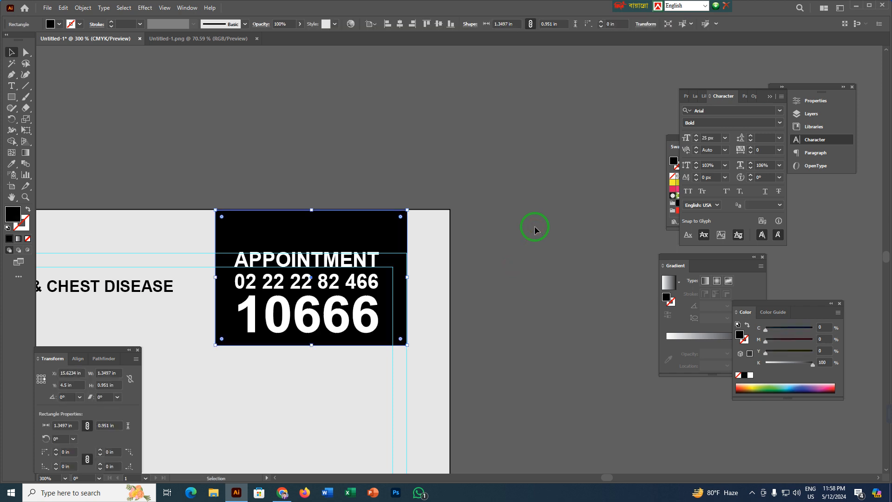
{"action": "scroll", "coordinate": [301, 232], "scroll_direction": "down", "scroll_amount": 3}
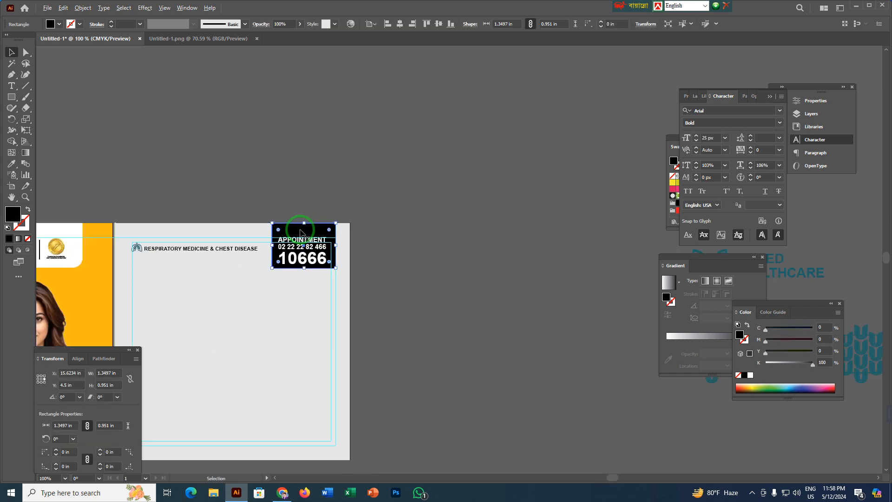
{"action": "scroll", "coordinate": [301, 233], "scroll_direction": "left", "scroll_amount": 5}
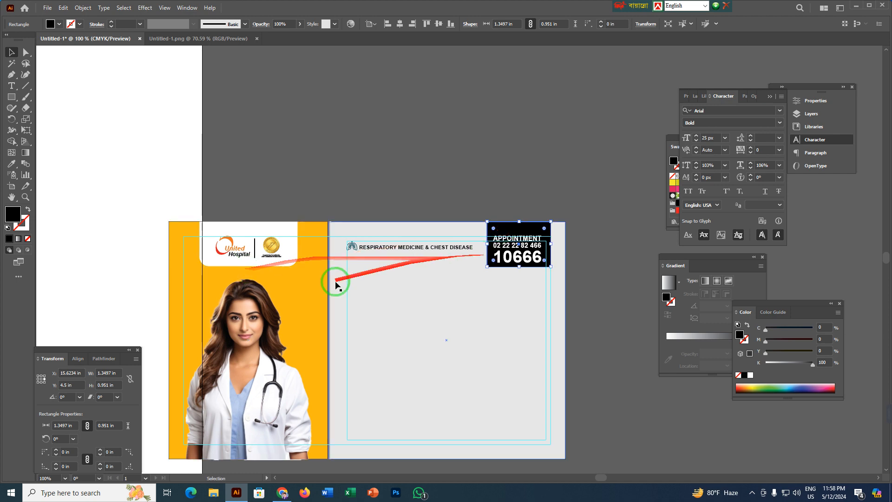
{"action": "scroll", "coordinate": [215, 291], "scroll_direction": "up", "scroll_amount": 5}
{"action": "left_click_drag", "start_coordinate": [295, 217], "coordinate": [197, 468]}
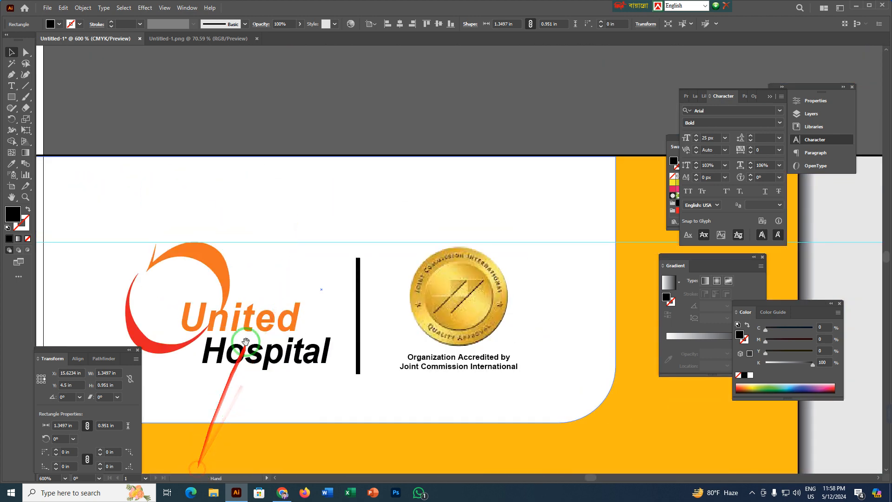
{"action": "key", "text": "i"}
{"action": "left_click", "coordinate": [207, 250]}
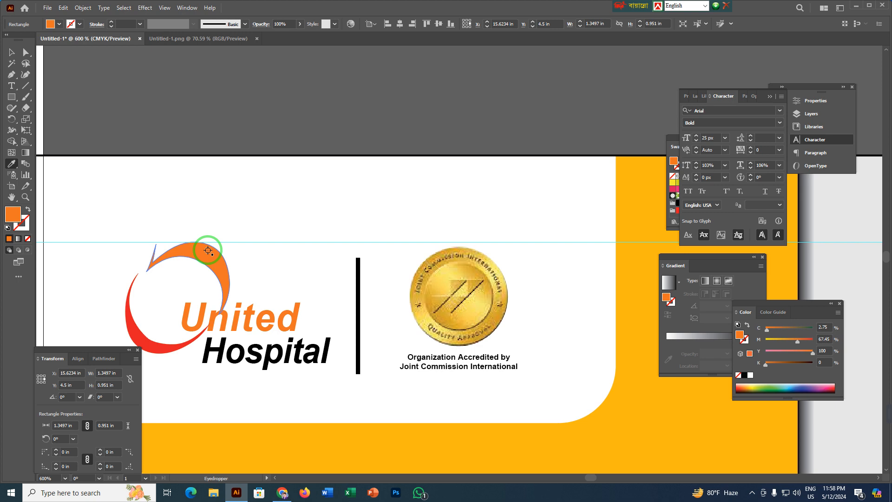
{"action": "key", "text": "v"}
Extend the orange rectangle's lower edge downward to a height of about 0.99 in, leaving more space below the hotline number.
{"action": "scroll", "coordinate": [214, 274], "scroll_direction": "down", "scroll_amount": 5}
{"action": "scroll", "coordinate": [228, 300], "scroll_direction": "up", "scroll_amount": 3}
{"action": "scroll", "coordinate": [220, 295], "scroll_direction": "up", "scroll_amount": 3}
{"action": "left_click", "coordinate": [375, 125]}
{"action": "left_click_drag", "start_coordinate": [296, 152], "coordinate": [470, 109]}
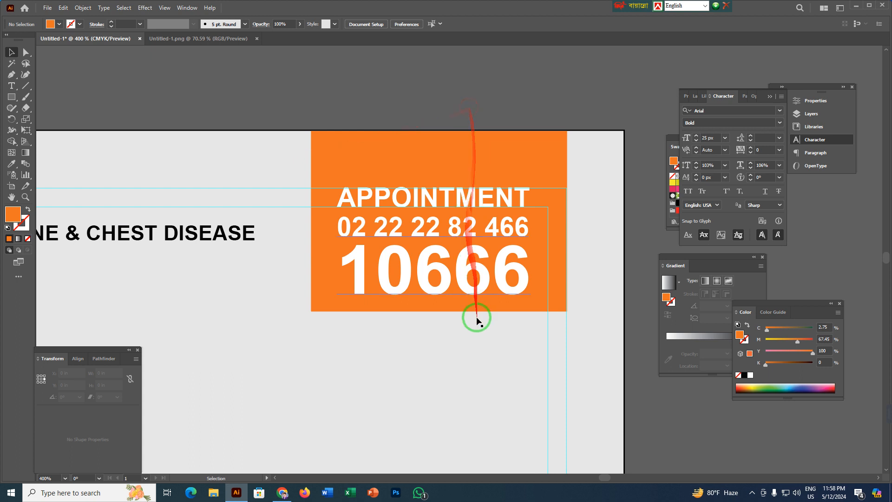
{"action": "left_click", "coordinate": [366, 308]}
{"action": "left_click", "coordinate": [323, 306]}
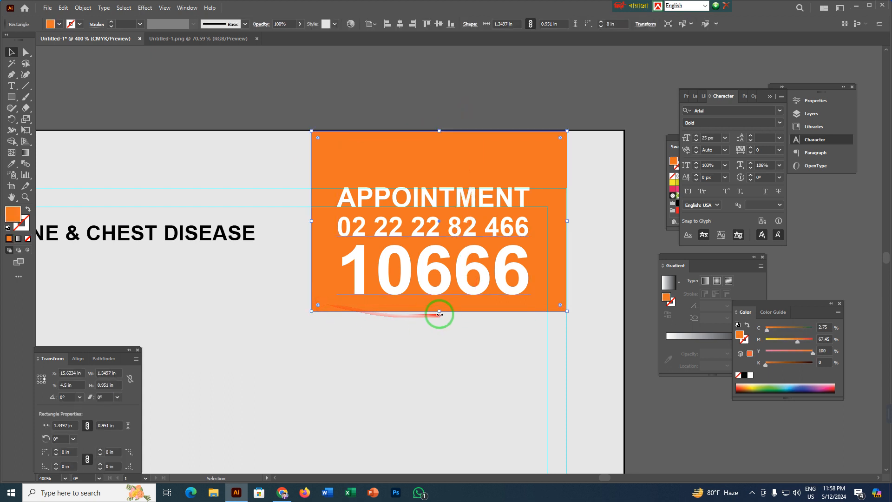
{"action": "left_click_drag", "start_coordinate": [439, 313], "coordinate": [440, 318]}
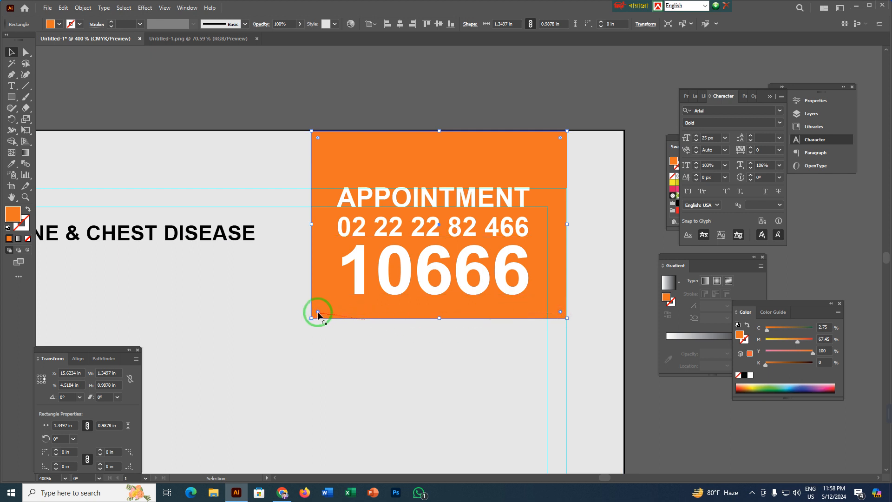
Round the lower corners of the orange appointment rectangle with a radius of about 0.14 in.
{"action": "left_click_drag", "start_coordinate": [321, 308], "coordinate": [334, 292]}
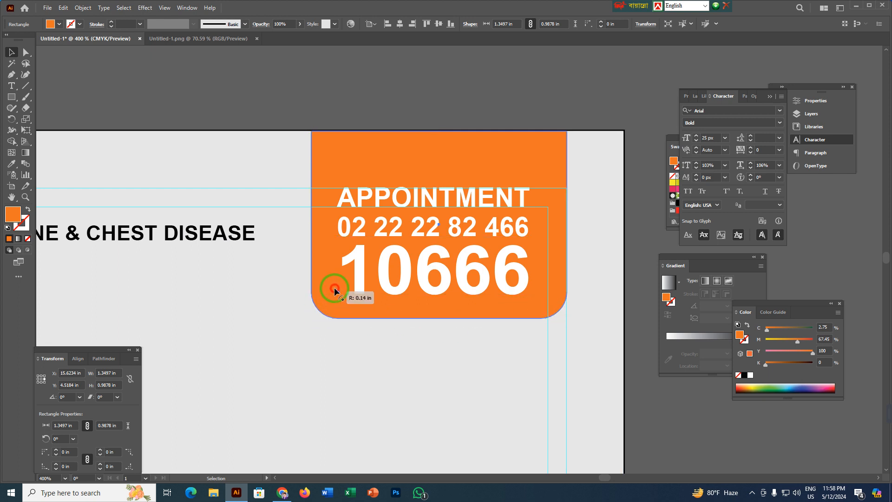
{"action": "left_click", "coordinate": [332, 80]}
{"action": "scroll", "coordinate": [285, 180], "scroll_direction": "down", "scroll_amount": 3}
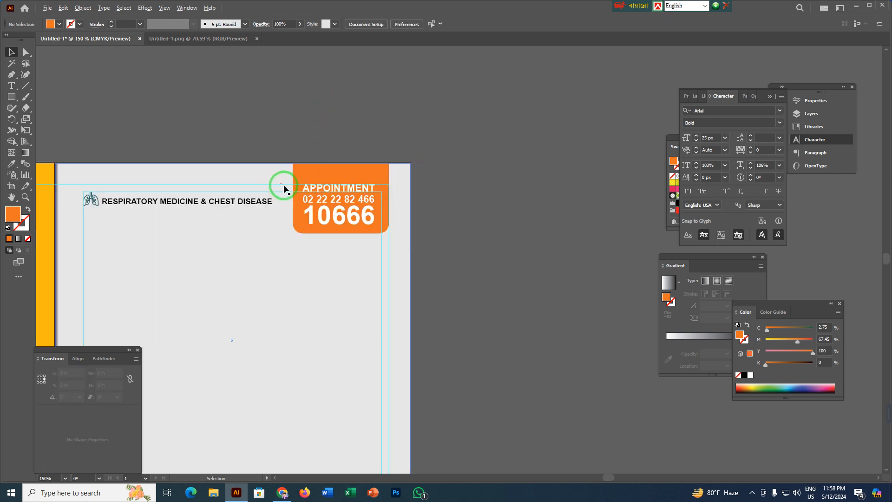
{"action": "left_click_drag", "start_coordinate": [276, 287], "coordinate": [415, 274]}
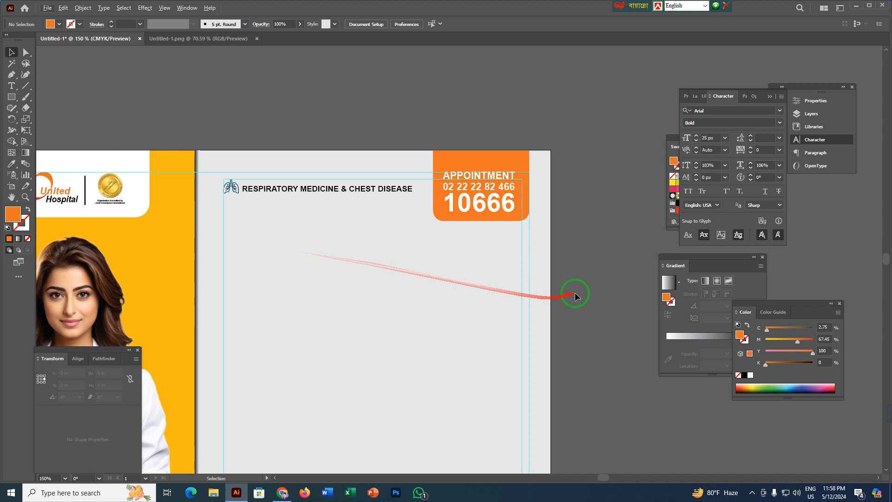
Move the doctor's biography text block closer, placing it just beside the grey panel's outer edge.
{"action": "left_click_drag", "start_coordinate": [588, 285], "coordinate": [398, 299]}
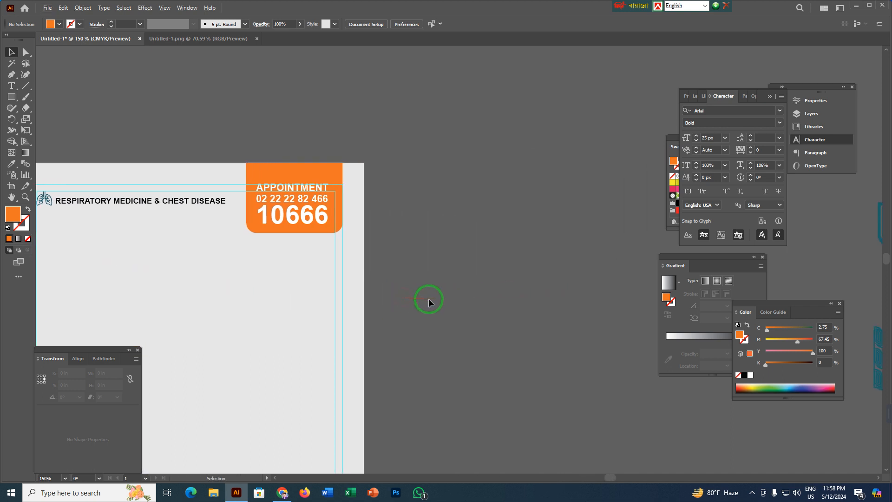
{"action": "scroll", "coordinate": [428, 299], "scroll_direction": "down", "scroll_amount": 2}
{"action": "left_click_drag", "start_coordinate": [498, 299], "coordinate": [355, 273]}
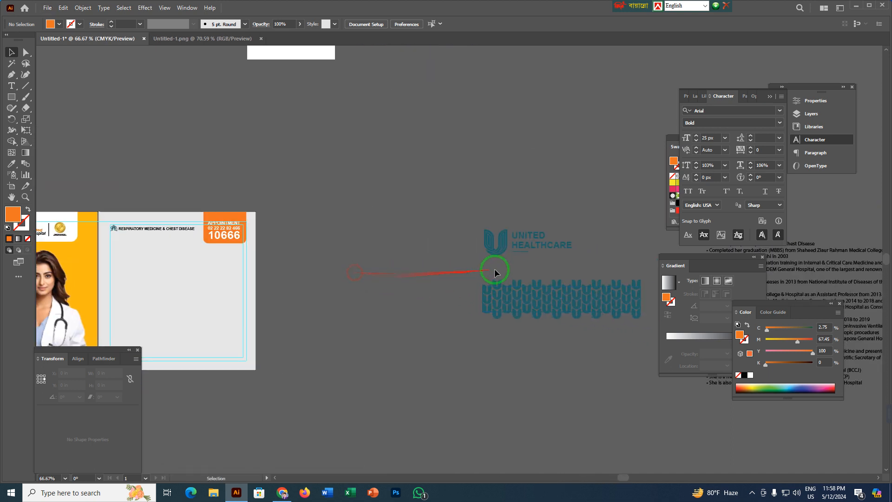
{"action": "left_click_drag", "start_coordinate": [716, 388], "coordinate": [283, 376]}
{"action": "left_click", "coordinate": [343, 173]}
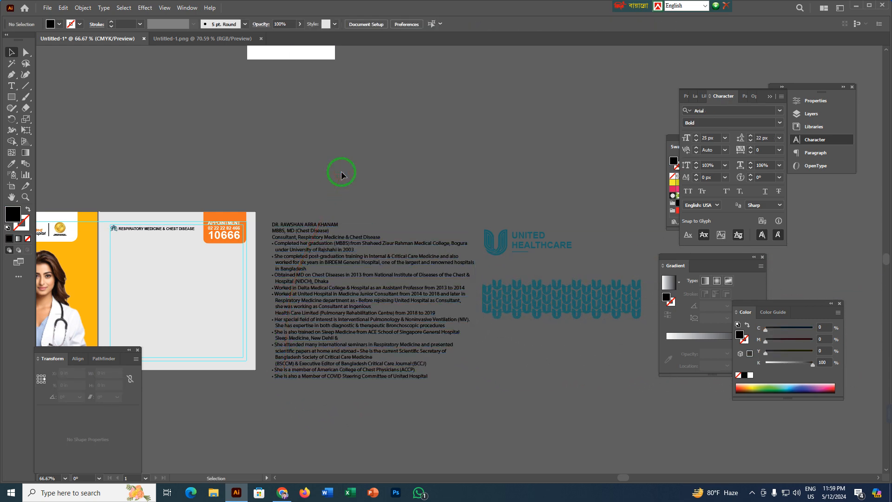
Cut the first line, the doctor's name, out of the biography text block.
{"action": "scroll", "coordinate": [342, 174], "scroll_direction": "up", "scroll_amount": 3}
{"action": "left_click_drag", "start_coordinate": [282, 195], "coordinate": [386, 174]}
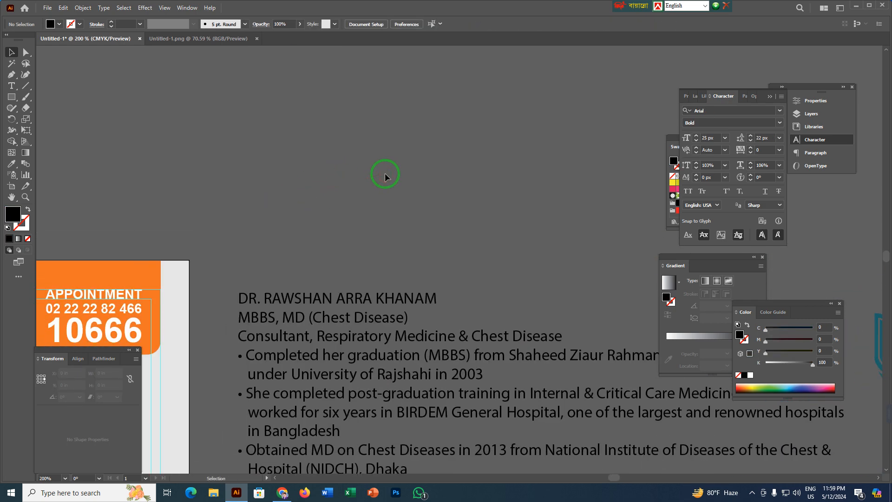
{"action": "key", "text": "t"}
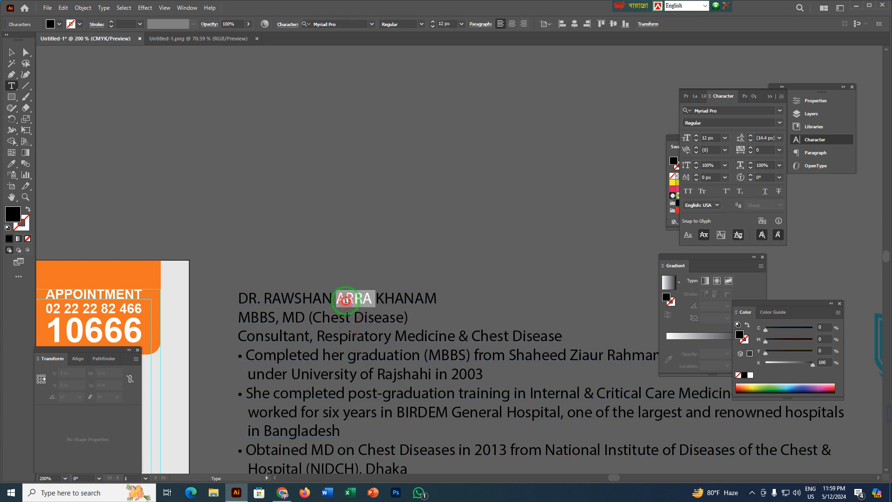
{"action": "triple_click", "coordinate": [345, 299]}
{"action": "key", "text": "ctrl+c"}
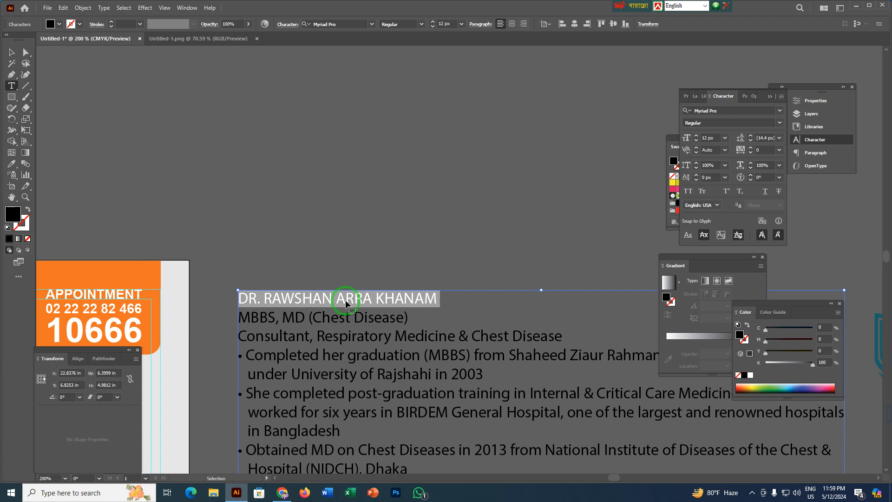
{"action": "key", "text": "BackSpace"}
{"action": "key", "text": "Escape"}
{"action": "left_click", "coordinate": [294, 241]}
Paste the doctor's name as a separate text object in the grey panel below the specialty heading.
{"action": "left_click_drag", "start_coordinate": [240, 241], "coordinate": [677, 104]}
{"action": "left_click_drag", "start_coordinate": [298, 218], "coordinate": [356, 208]}
{"action": "key", "text": "t"}
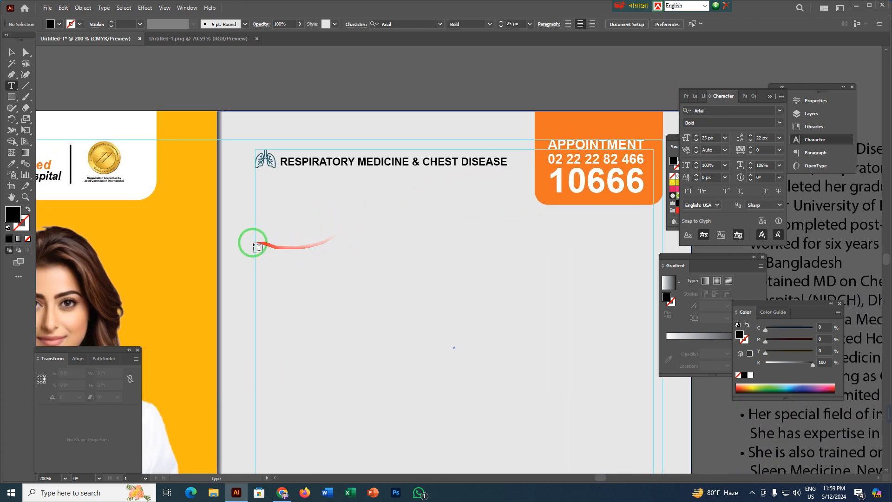
{"action": "left_click", "coordinate": [266, 247]}
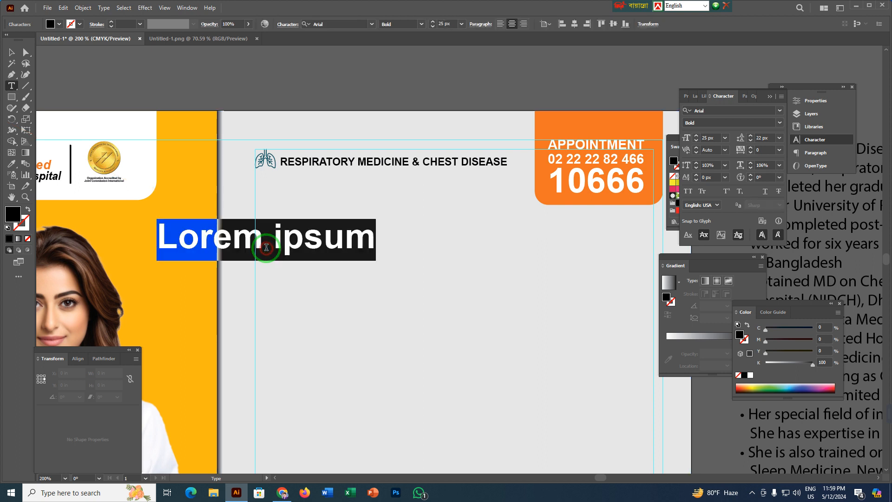
{"action": "key", "text": "ctrl+v"}
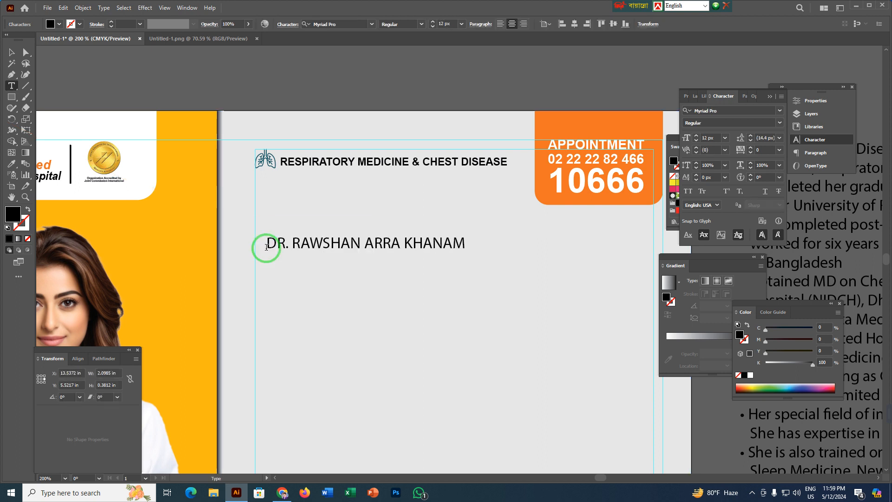
{"action": "key", "text": "Escape"}
Move the name text above the artboard and remove its trailing empty line.
{"action": "left_click_drag", "start_coordinate": [447, 243], "coordinate": [456, 197]}
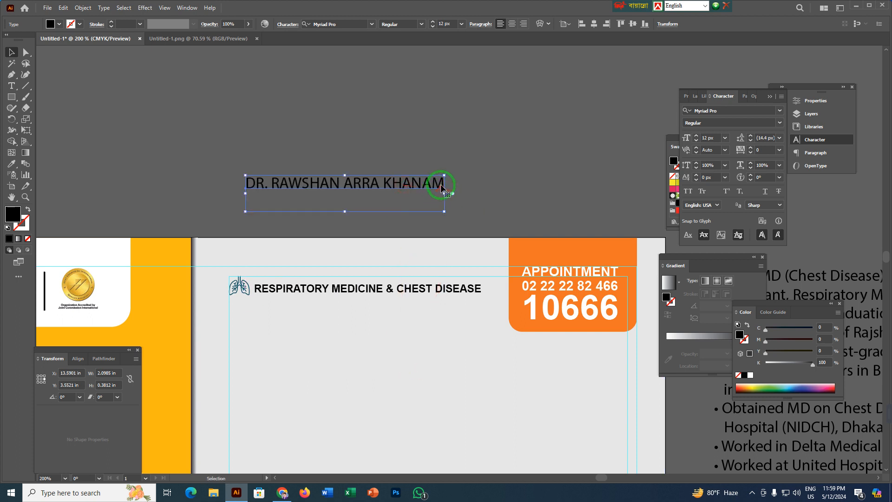
{"action": "key", "text": "t"}
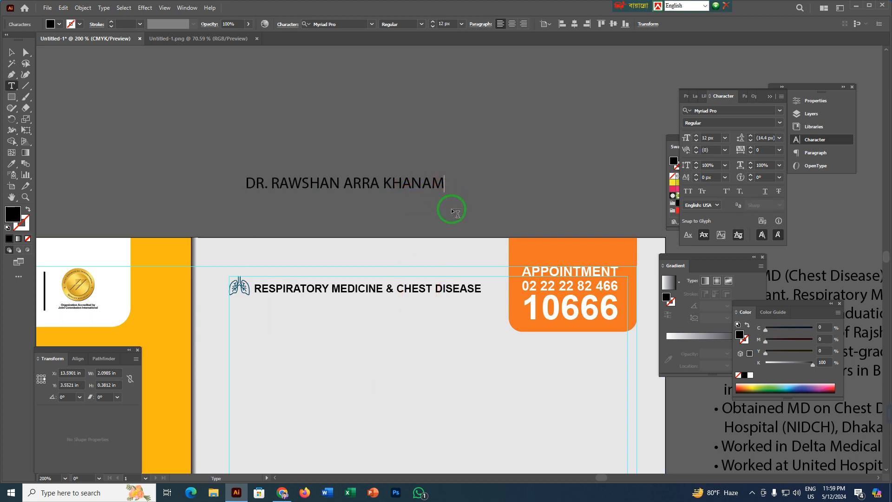
{"action": "key", "text": "Escape"}
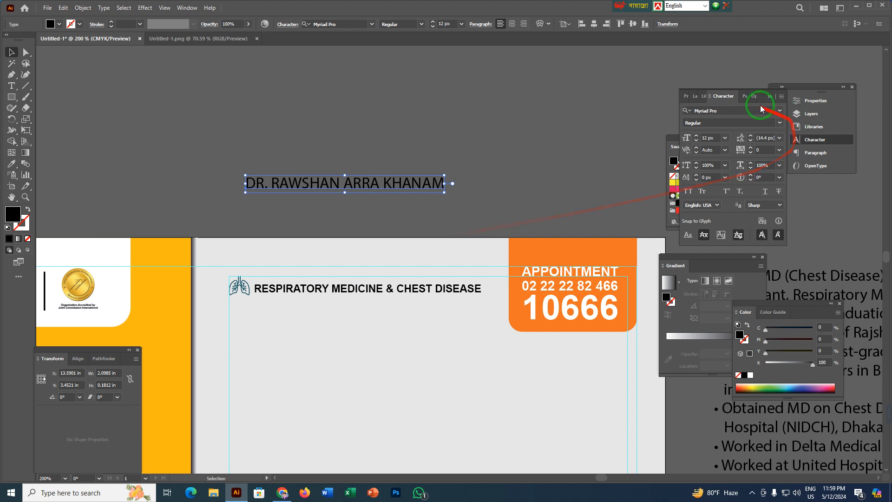
Set the doctor's name text to the Arial font in Bold style.
{"action": "left_click", "coordinate": [728, 111]}
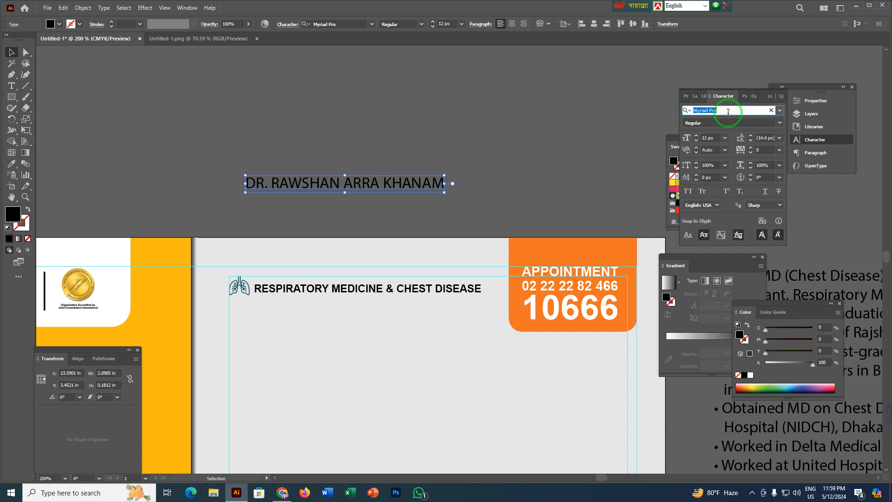
{"action": "type", "text": "ARIAL"}
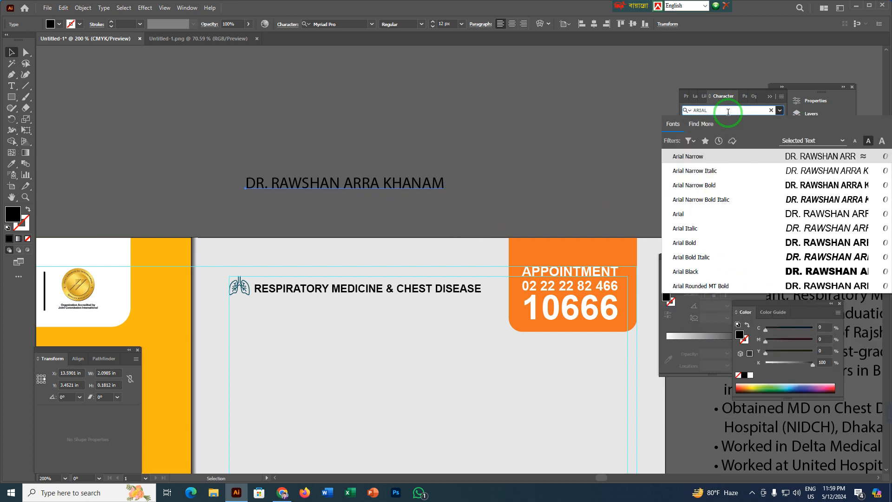
{"action": "left_click", "coordinate": [679, 218]}
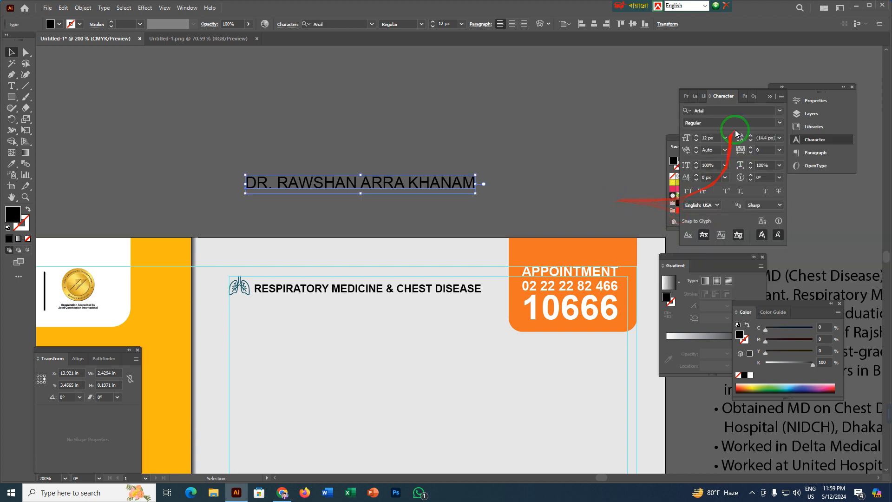
{"action": "left_click", "coordinate": [780, 123]}
{"action": "left_click", "coordinate": [718, 186]}
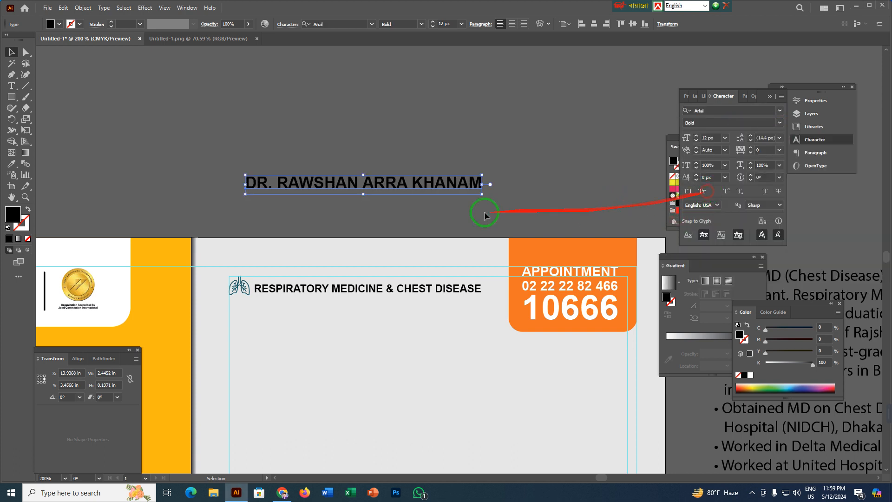
Place the doctor's name below the specialty heading, aligned to the inner side guide, and set its font size to 16 px.
{"action": "left_click_drag", "start_coordinate": [384, 218], "coordinate": [386, 150]}
{"action": "left_click", "coordinate": [291, 118]}
{"action": "left_click_drag", "start_coordinate": [293, 120], "coordinate": [276, 295]}
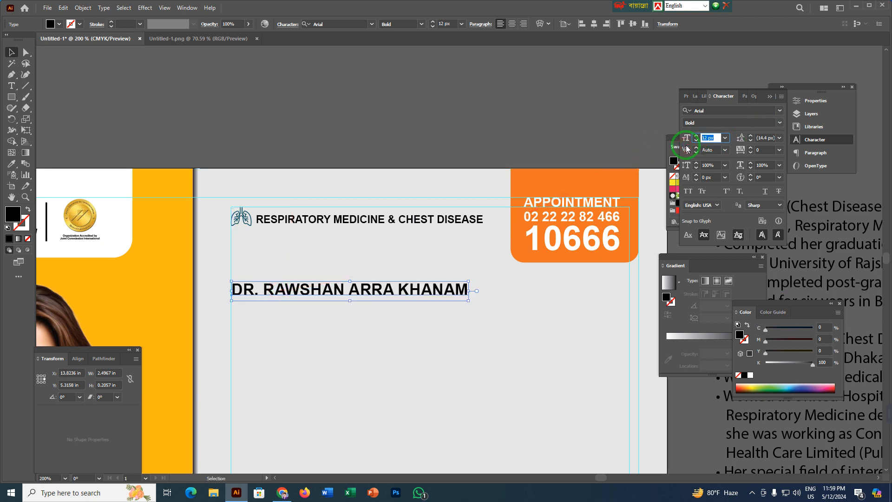
{"action": "type", "text": "16"}
{"action": "key", "text": "Return"}
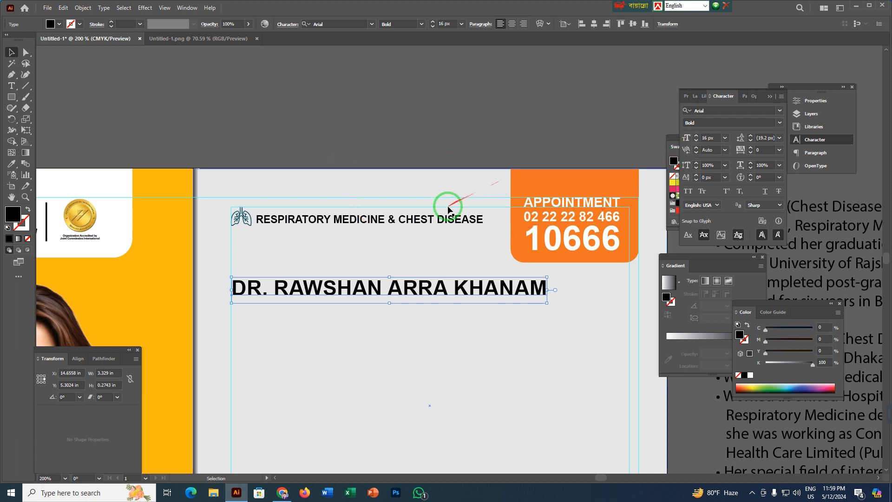
Fill the doctor's name with the orange sampled from the appointment box.
{"action": "key", "text": "i"}
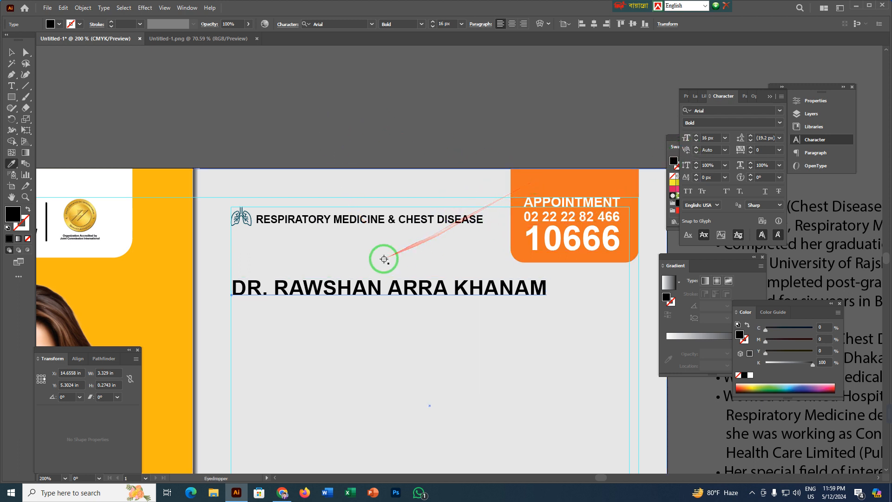
{"action": "left_click", "coordinate": [558, 178]}
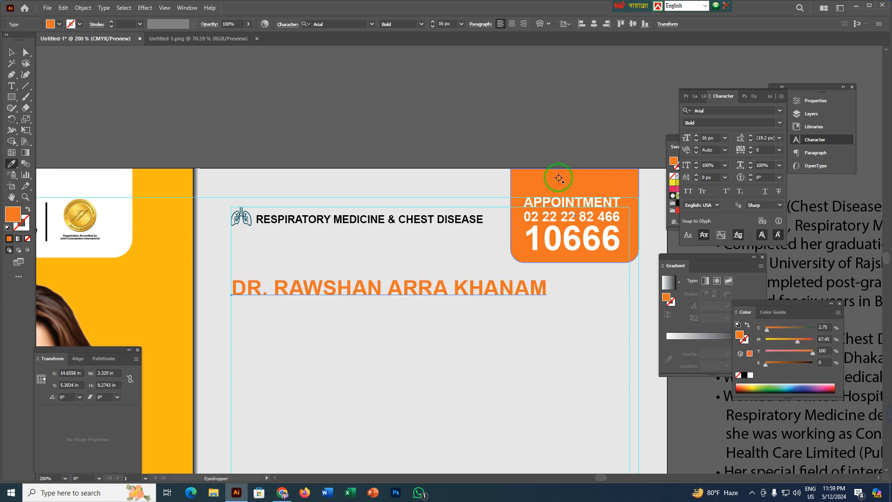
{"action": "left_click", "coordinate": [418, 129]}
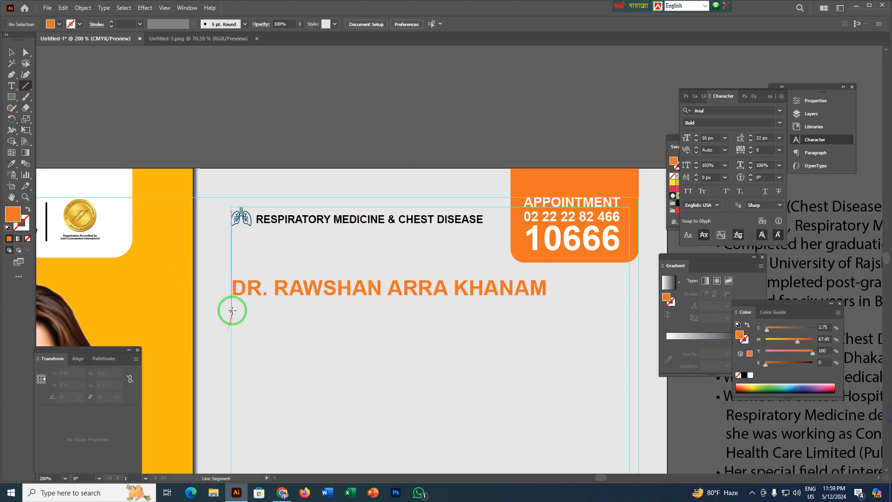
Draw a horizontal line about 3.36 in long beneath the doctor's name and give it a 1 px stroke in the appointment box's orange.
{"action": "left_click_drag", "start_coordinate": [232, 306], "coordinate": [550, 306]}
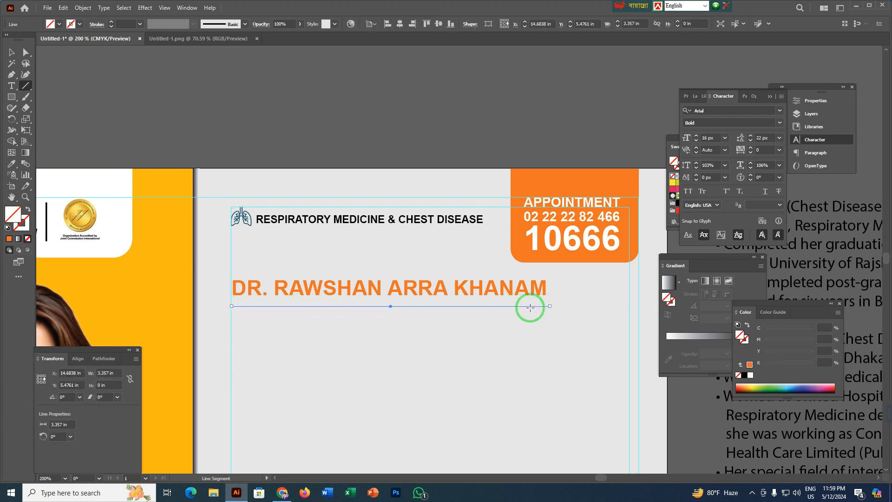
{"action": "key", "text": "v"}
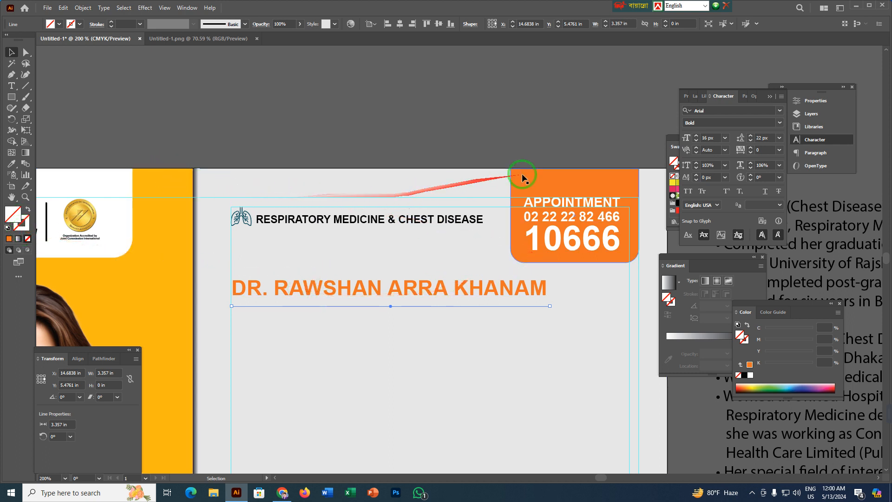
{"action": "key", "text": "i"}
{"action": "left_click", "coordinate": [548, 178]}
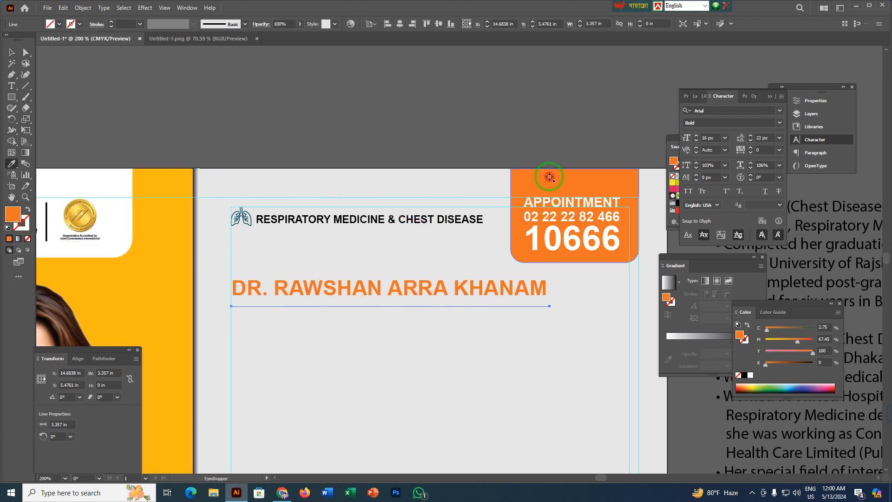
{"action": "left_click", "coordinate": [28, 211]}
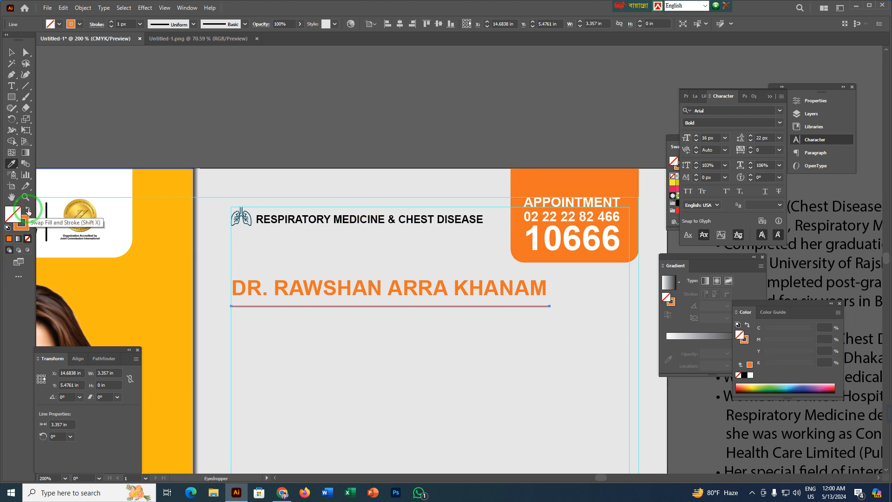
{"action": "key", "text": "v"}
{"action": "left_click", "coordinate": [334, 108]}
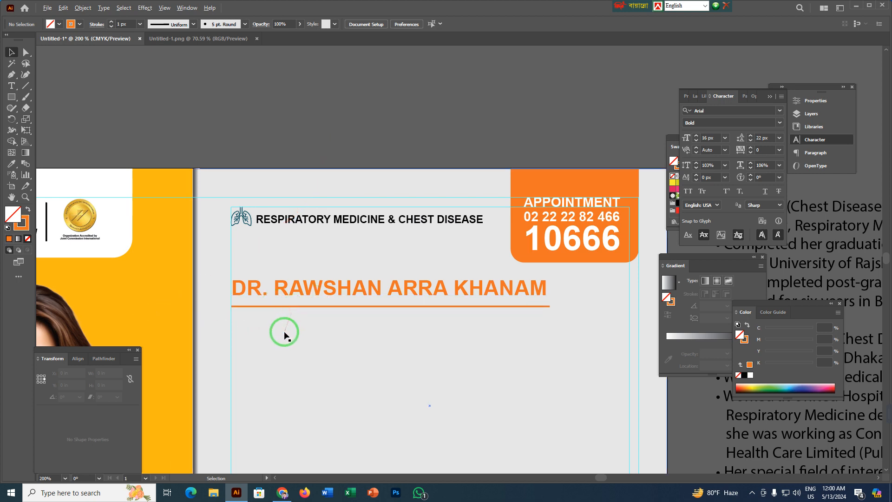
Cut the "MBBS, MD (Chest Disease)" and "Consultant, Respiratory Medicine & Chest Disease" lines out of the biography text block.
{"action": "scroll", "coordinate": [285, 332], "scroll_direction": "down", "scroll_amount": 2}
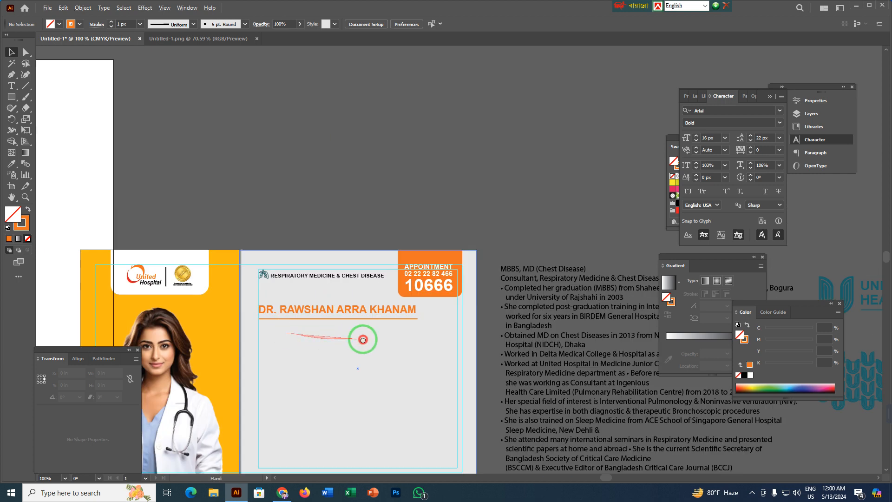
{"action": "left_click_drag", "start_coordinate": [363, 338], "coordinate": [231, 338]}
{"action": "key", "text": "t"}
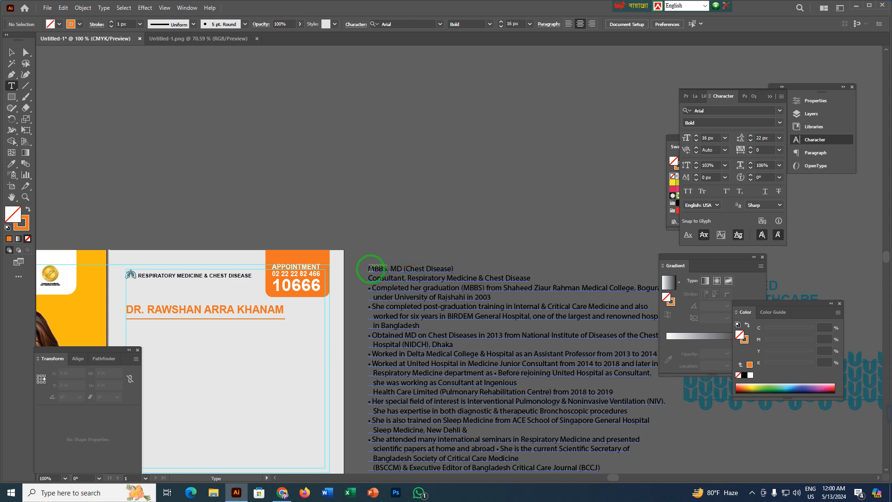
{"action": "left_click_drag", "start_coordinate": [369, 268], "coordinate": [517, 279]}
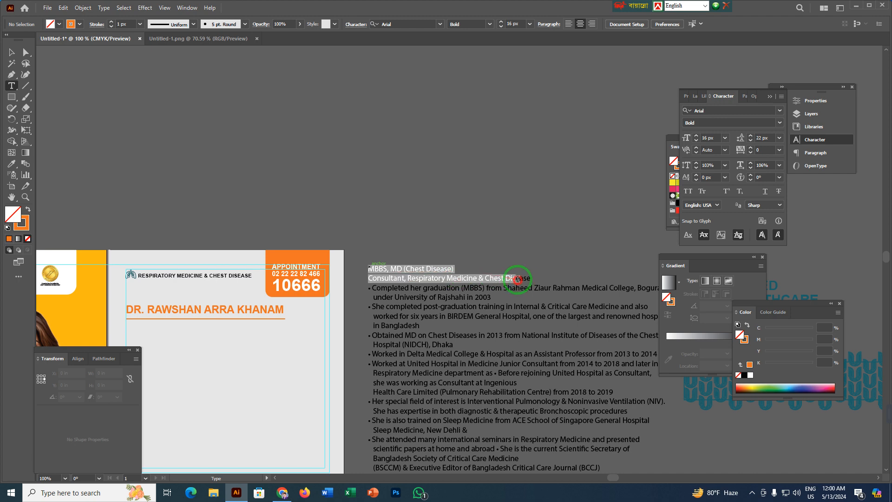
{"action": "key", "text": "BackSpace"}
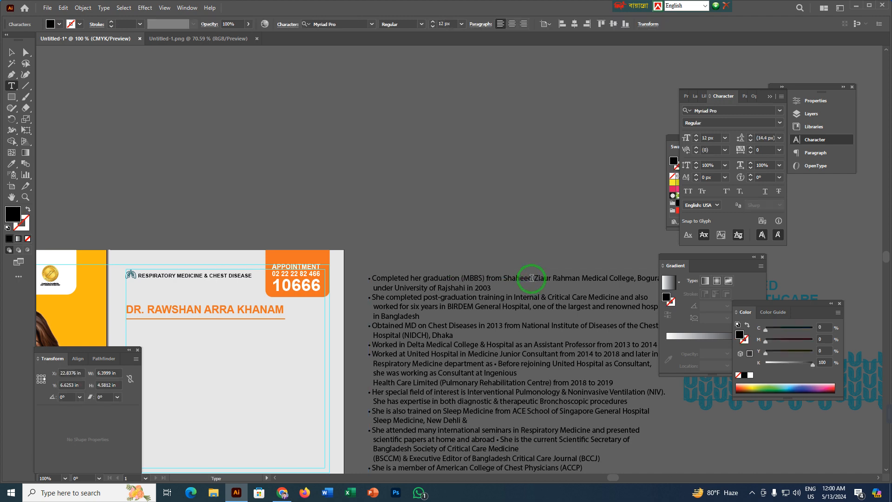
{"action": "key", "text": "Escape"}
{"action": "left_click", "coordinate": [427, 192]}
Paste the cut qualification and consultant lines as a new text object just below the orange line.
{"action": "scroll", "coordinate": [124, 339], "scroll_direction": "up", "scroll_amount": 3, "text": "alt"}
{"action": "scroll", "coordinate": [203, 322], "scroll_direction": "down", "scroll_amount": 1}
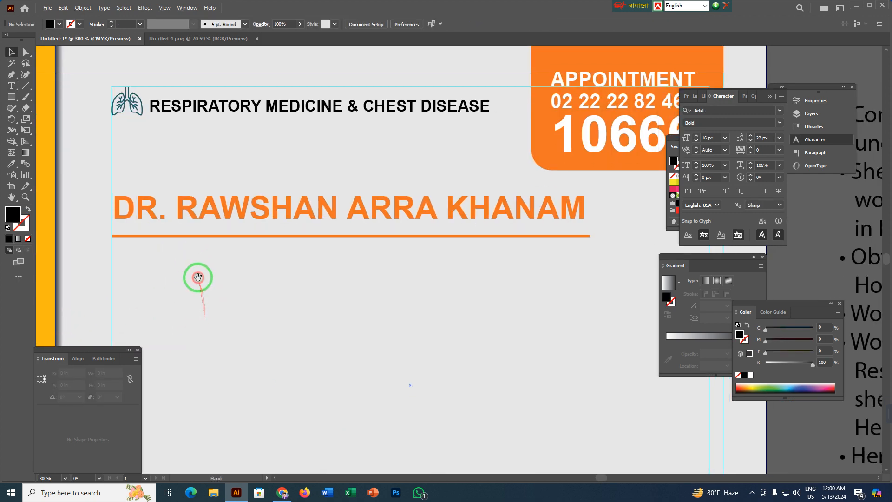
{"action": "key", "text": "t"}
{"action": "left_click", "coordinate": [130, 264]}
{"action": "type", "text": "MBBS, MD (Chest Disease) Consultant, Respiratory Medicine & Chest Disease"}
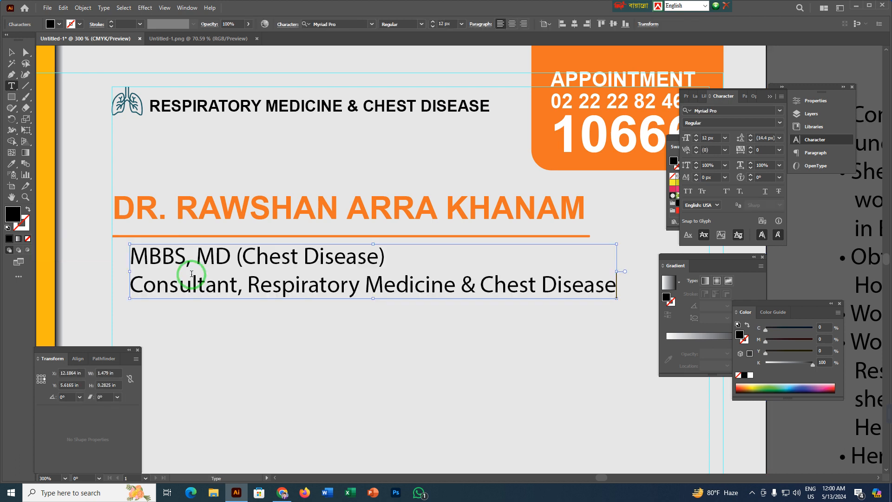
Set the qualification and consultant text object to Arial Regular and align its left edge with the panel's left margin guide.
{"action": "key", "text": "Escape"}
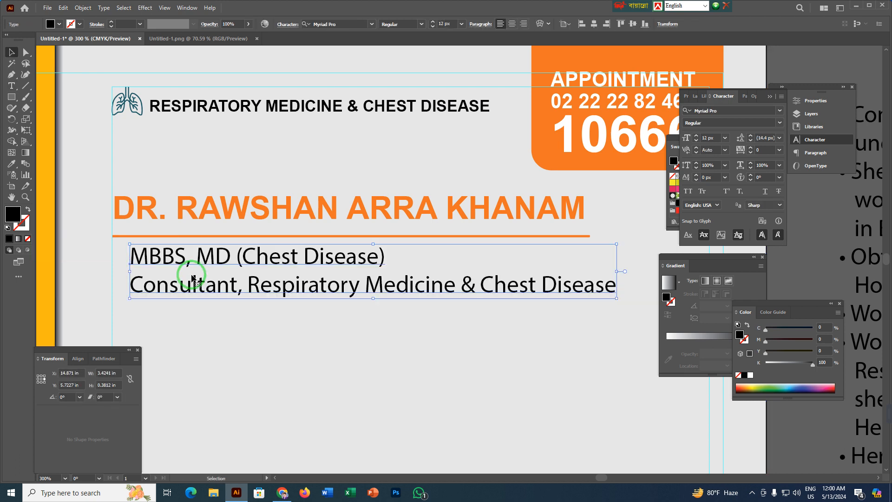
{"action": "left_click", "coordinate": [724, 110]}
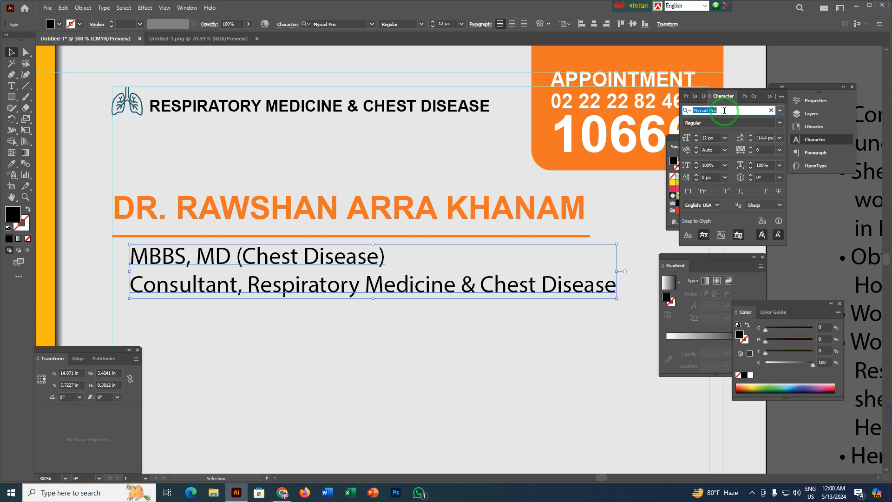
{"action": "type", "text": "ARAJ"}
{"action": "key", "text": "BackSpace"}
{"action": "key", "text": "BackSpace"}
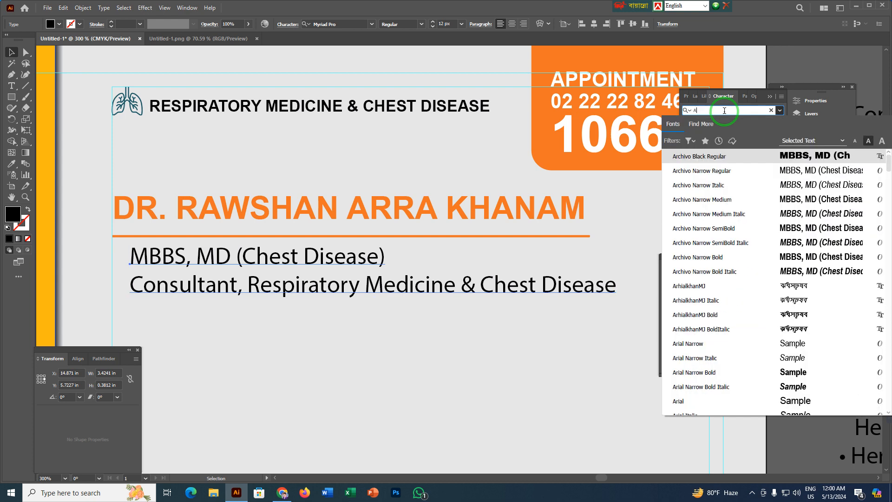
{"action": "key", "text": "BackSpace"}
{"action": "type", "text": "ARJ"}
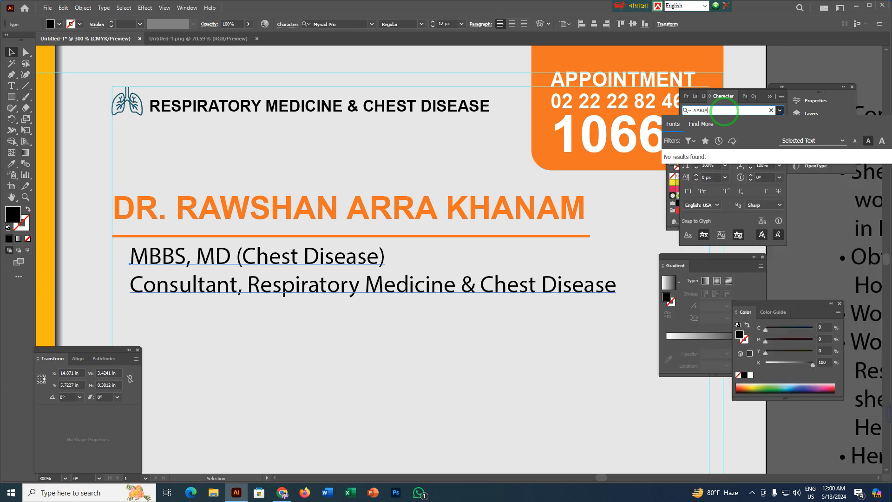
{"action": "type", "text": "A"}
{"action": "key", "text": "BackSpace"}
{"action": "key", "text": "BackSpace"}
{"action": "key", "text": "BackSpace"}
{"action": "key", "text": "BackSpace"}
{"action": "key", "text": "BackSpace"}
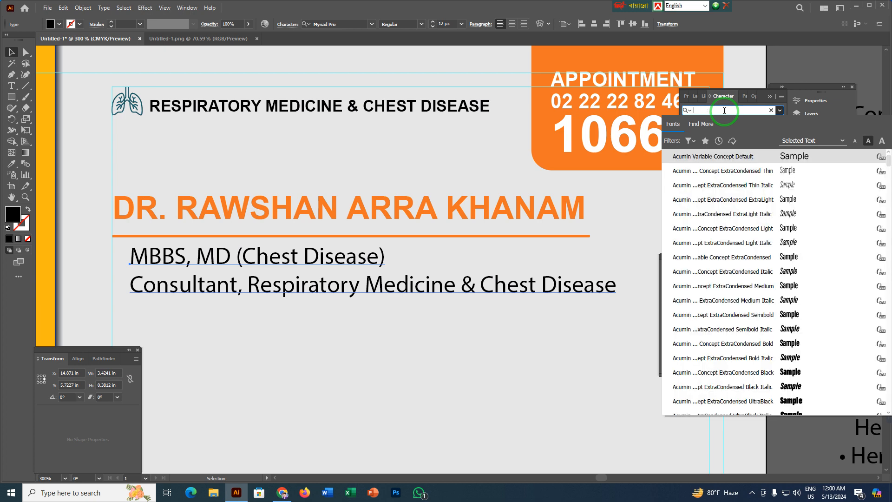
{"action": "type", "text": "ARAI"}
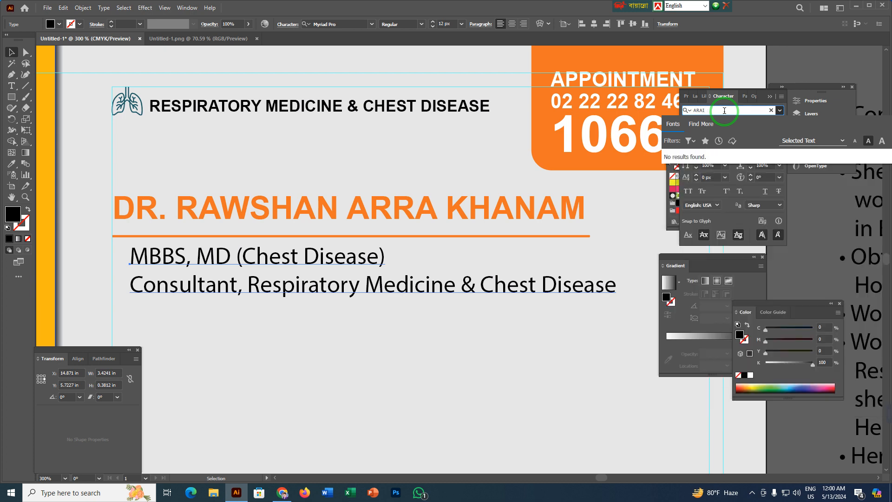
{"action": "key", "text": "BackSpace"}
{"action": "key", "text": "BackSpace"}
{"action": "key", "text": "BackSpace"}
{"action": "key", "text": "BackSpace"}
{"action": "type", "text": "A"}
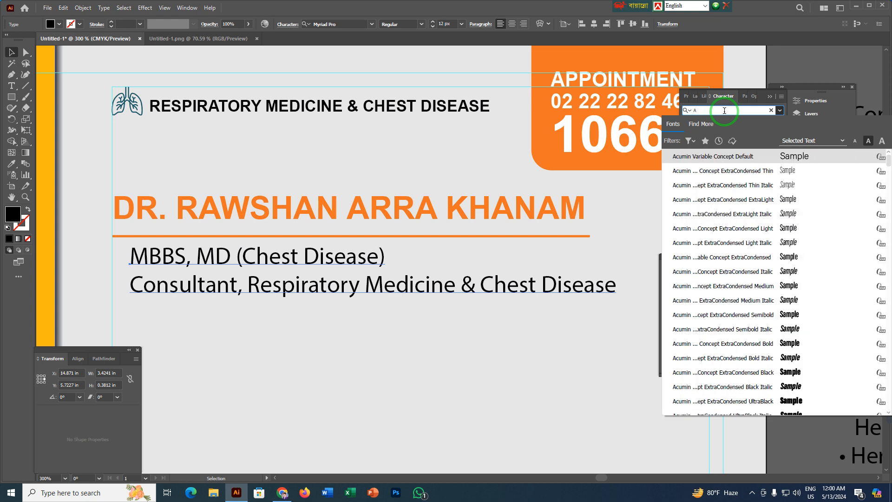
{"action": "type", "text": "RI"}
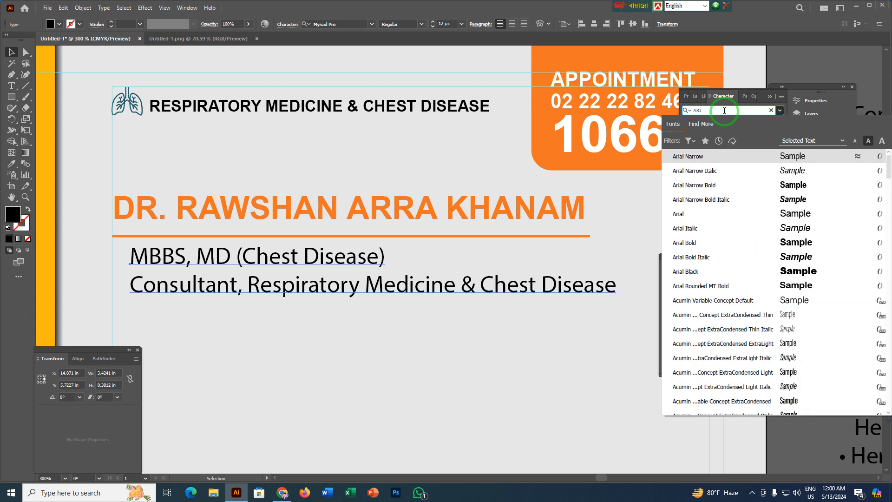
{"action": "left_click", "coordinate": [683, 214]}
{"action": "left_click_drag", "start_coordinate": [175, 263], "coordinate": [158, 260]}
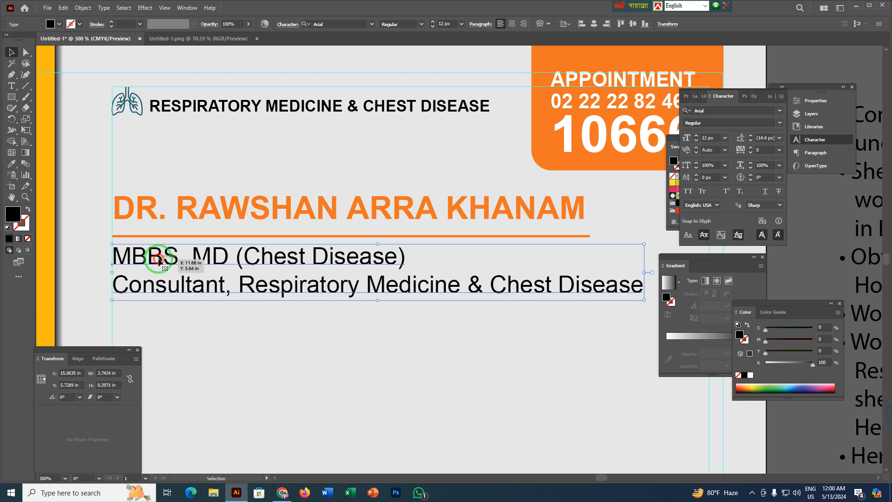
Set the "MBBS, MD (Chest Disease)" line's font size to 8 px.
{"action": "triple_click", "coordinate": [158, 260]}
{"action": "left_click", "coordinate": [719, 139]}
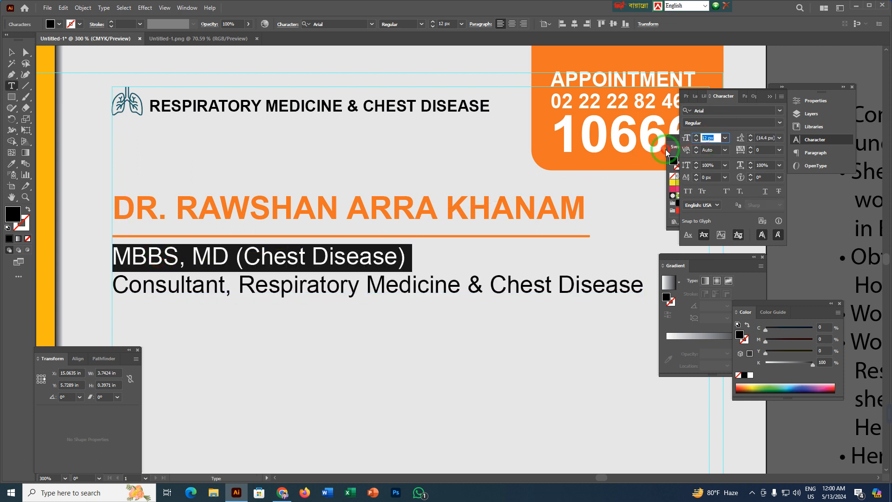
{"action": "key", "text": "Return"}
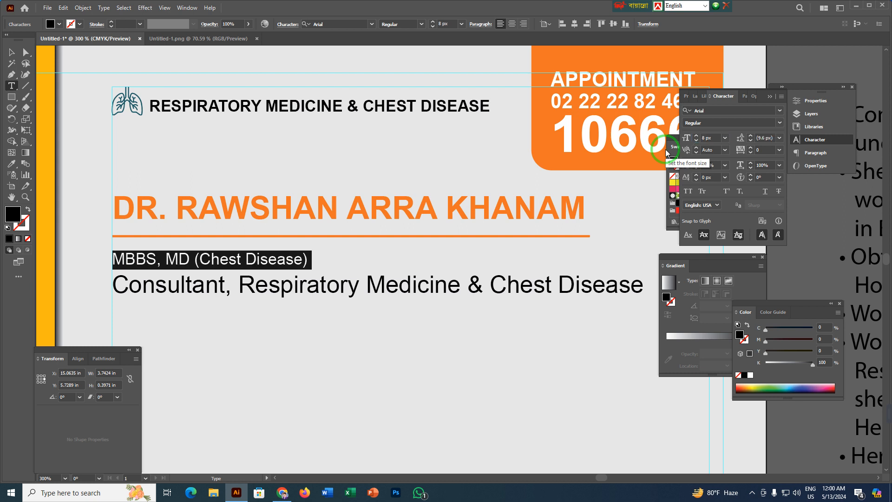
Set the "Consultant, Respiratory Medicine & Chest Disease" line to 10 px in Arial Bold.
{"action": "triple_click", "coordinate": [294, 290]}
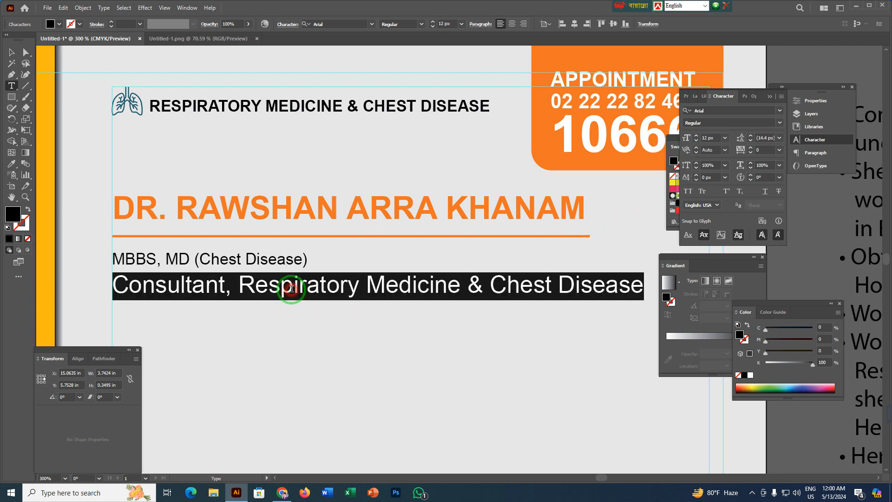
{"action": "left_click", "coordinate": [693, 141]}
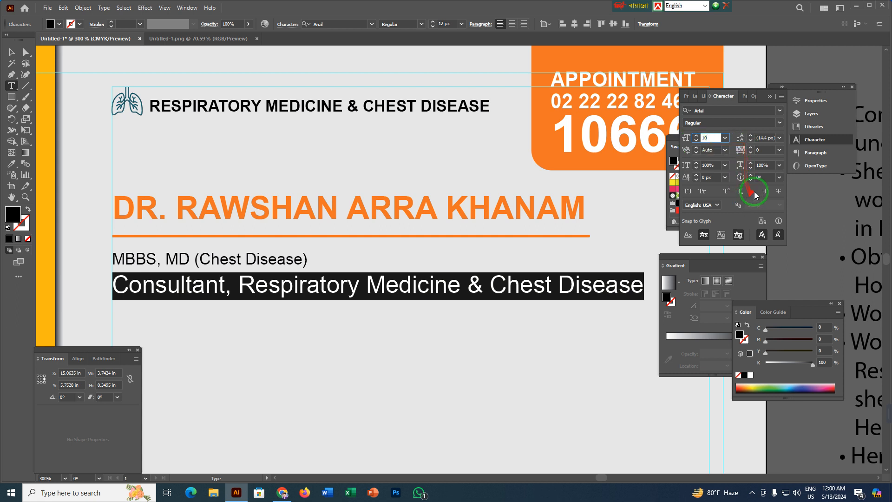
{"action": "left_click", "coordinate": [781, 124]}
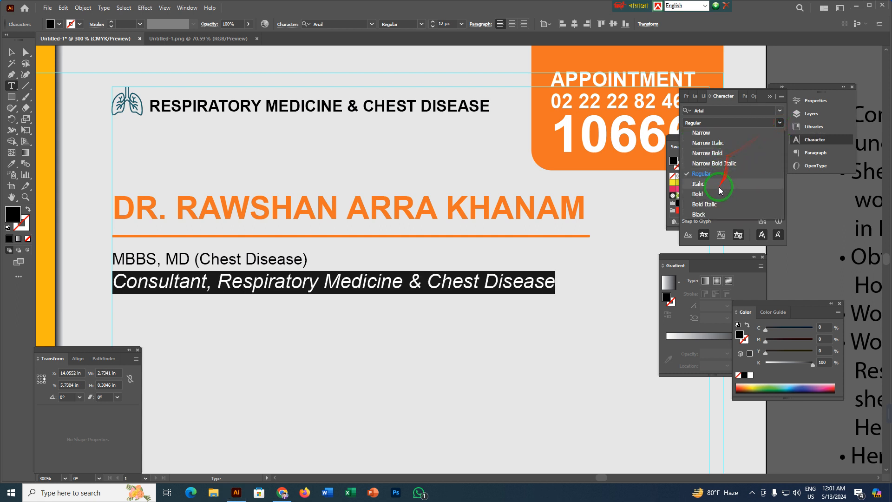
{"action": "left_click", "coordinate": [743, 194]}
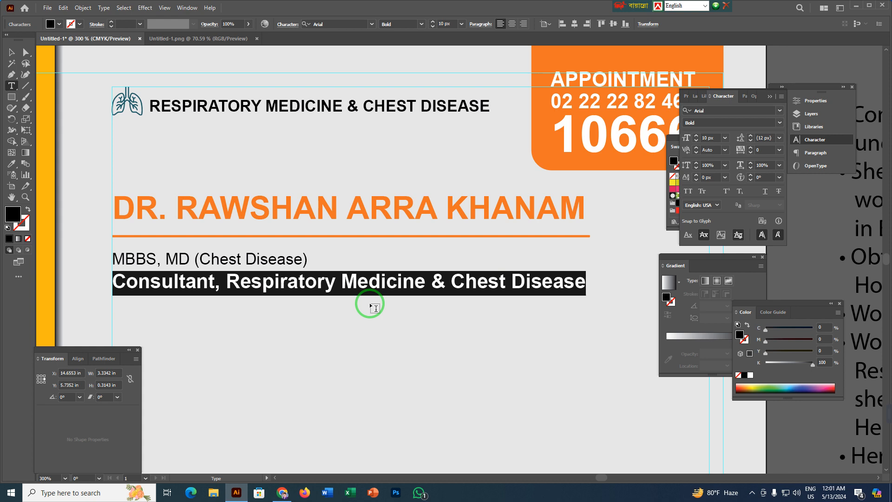
{"action": "key", "text": "Escape"}
Delete the empty line above the first bullet of the biography text block beside the artboard.
{"action": "scroll", "coordinate": [312, 329], "scroll_direction": "down", "scroll_amount": 2}
{"action": "left_click_drag", "start_coordinate": [409, 360], "coordinate": [319, 231]}
{"action": "left_click", "coordinate": [479, 247]}
{"action": "left_click", "coordinate": [489, 138]}
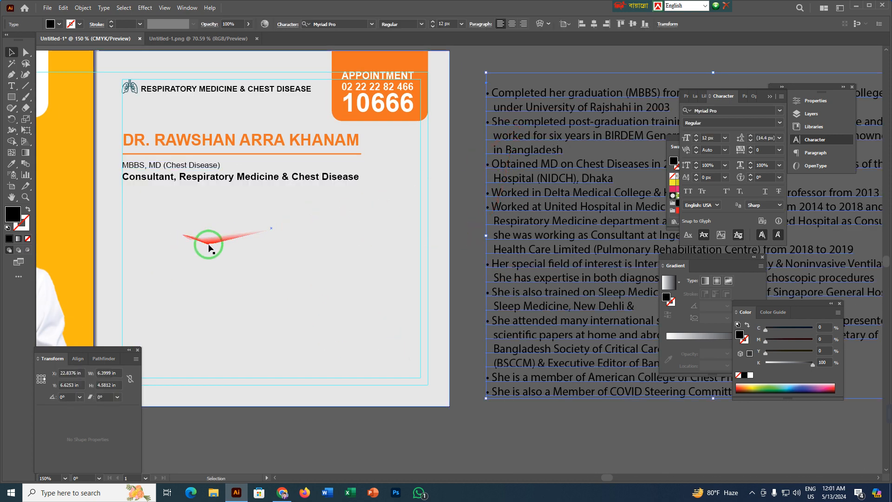
{"action": "double_click", "coordinate": [485, 98]}
{"action": "left_click", "coordinate": [488, 92]}
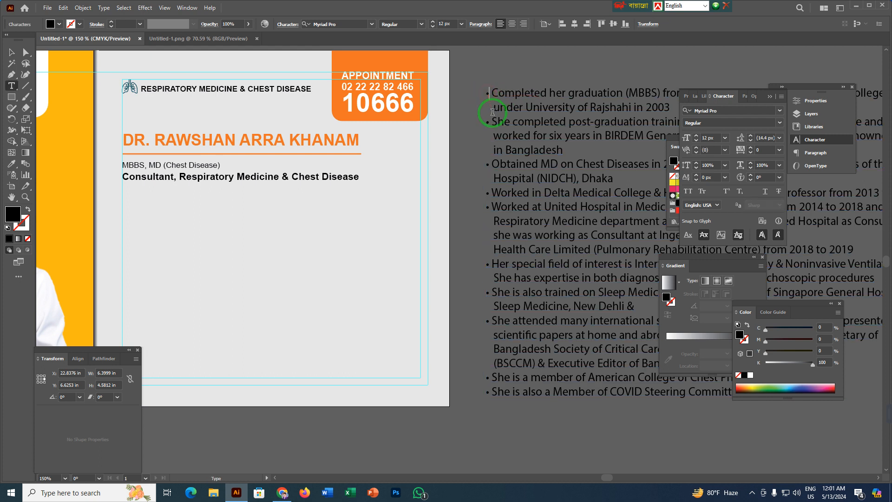
{"action": "key", "text": "BackSpace"}
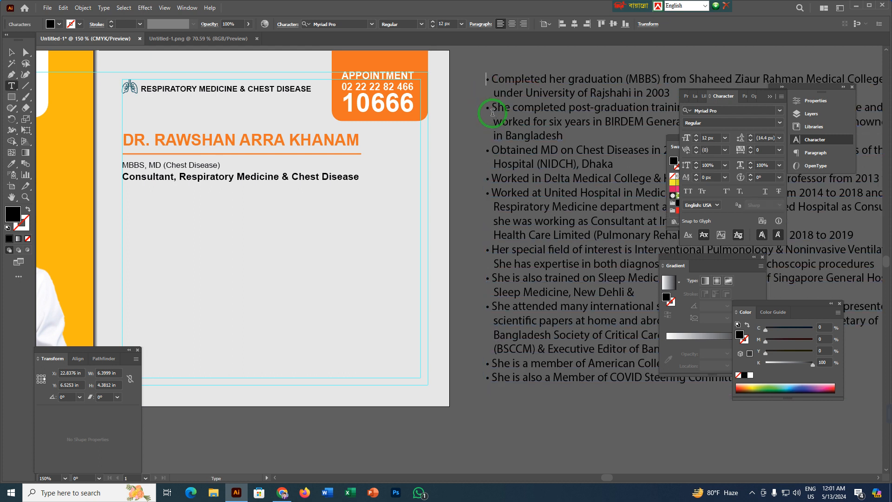
{"action": "key", "text": "Escape"}
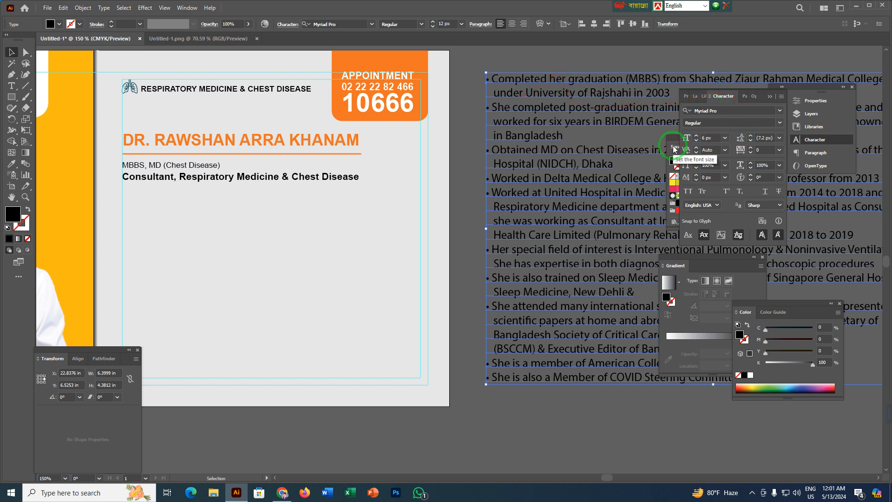
Set the biography text's font size to 6 px and move the block onto the grey panel below the consultant line.
{"action": "type", "text": "6"}
{"action": "key", "text": "Return"}
{"action": "left_click_drag", "start_coordinate": [585, 81], "coordinate": [240, 210]}
Bring the biography text to the front and align its left edge with the margin guide, just below the consultant line.
{"action": "right_click", "coordinate": [241, 210]}
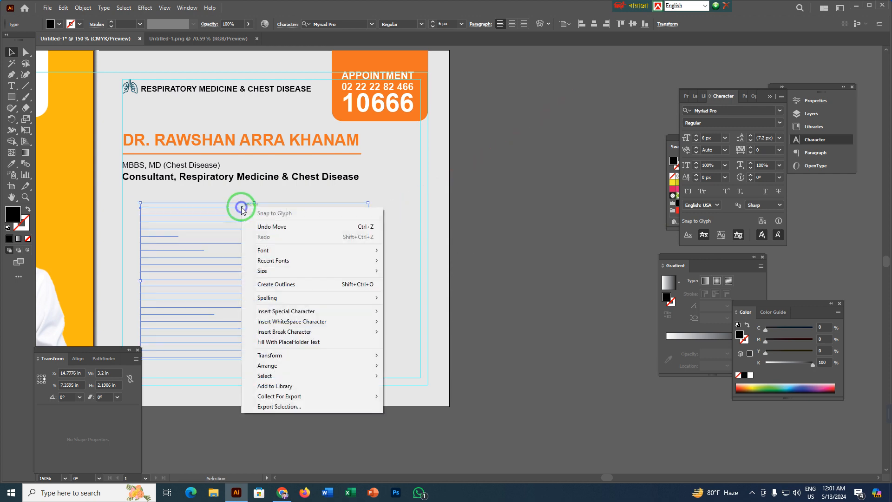
{"action": "mouse_move", "coordinate": [247, 365]}
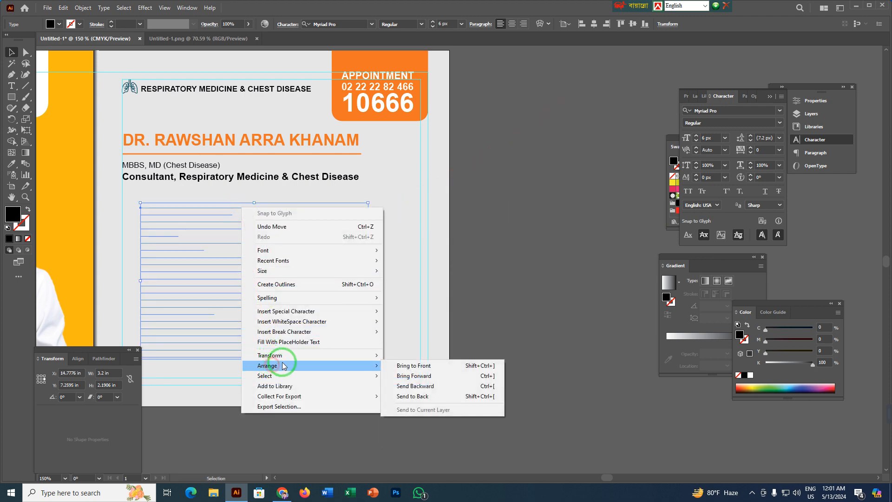
{"action": "left_click", "coordinate": [414, 365]}
{"action": "left_click_drag", "start_coordinate": [314, 253], "coordinate": [431, 229]}
{"action": "scroll", "coordinate": [279, 183], "scroll_direction": "up", "scroll_amount": 2}
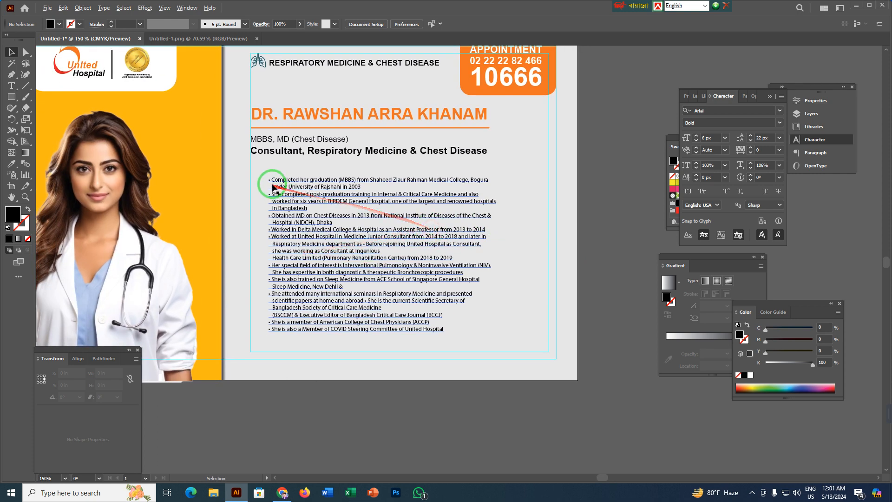
{"action": "left_click_drag", "start_coordinate": [274, 174], "coordinate": [249, 163]}
{"action": "scroll", "coordinate": [325, 327], "scroll_direction": "down", "scroll_amount": 3}
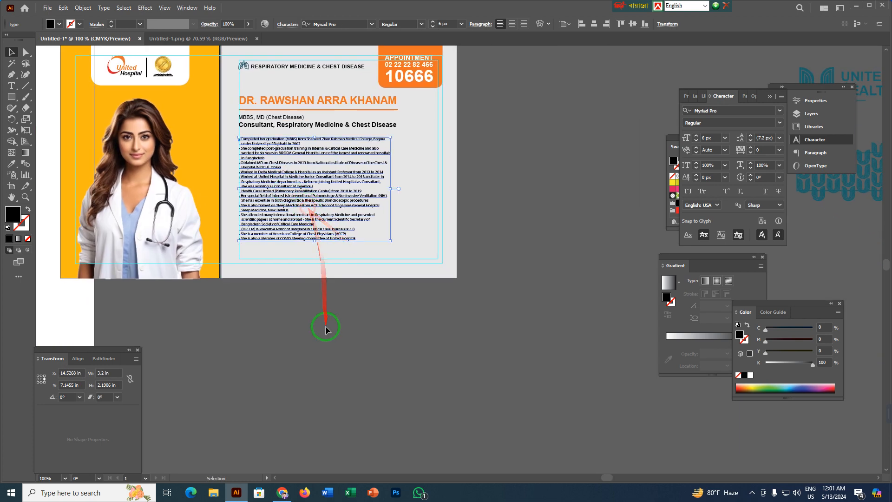
Increase the biography text's font size to 7 px.
{"action": "left_click", "coordinate": [325, 330]}
{"action": "scroll", "coordinate": [325, 327], "scroll_direction": "up", "scroll_amount": 3}
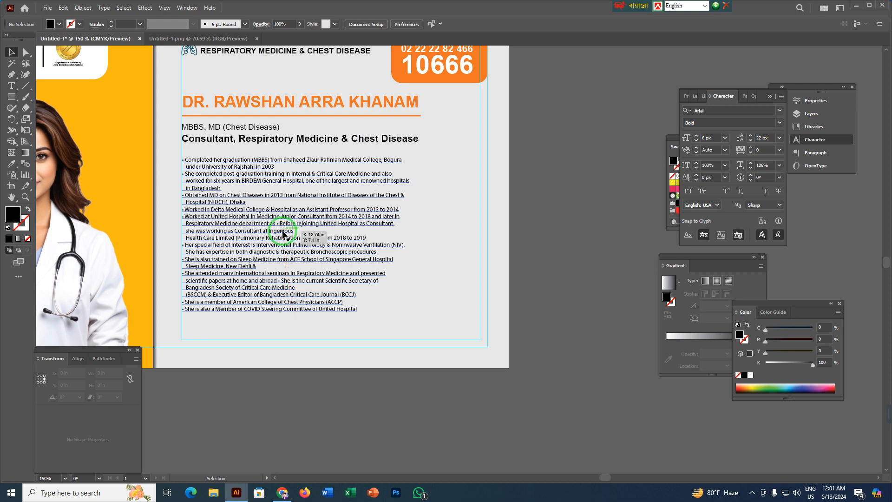
{"action": "left_click", "coordinate": [283, 234]}
{"action": "left_click", "coordinate": [695, 138]}
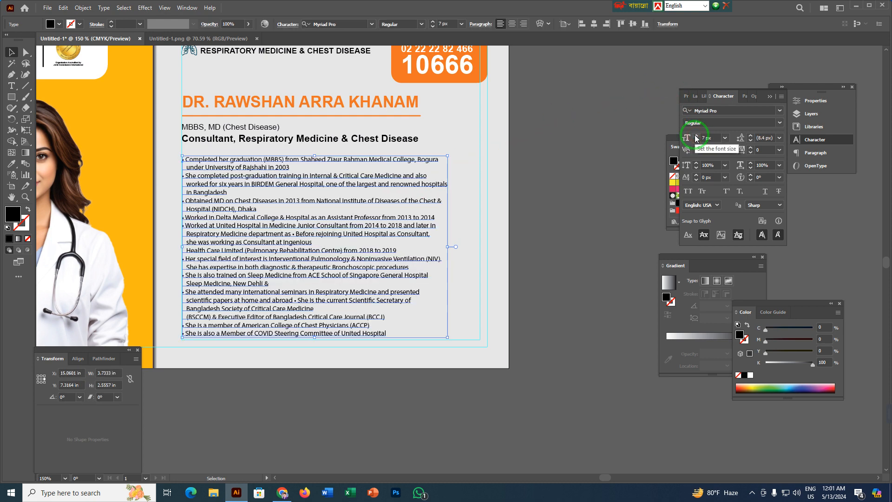
{"action": "left_click", "coordinate": [453, 389]}
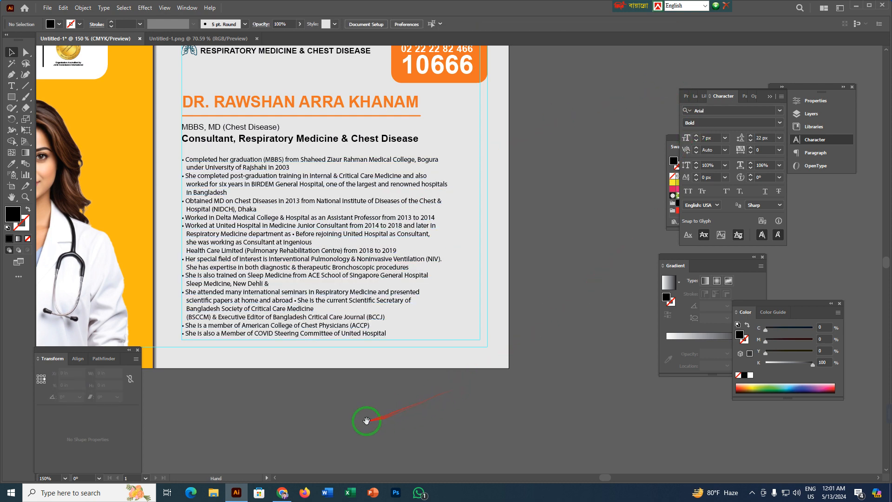
{"action": "left_click_drag", "start_coordinate": [367, 420], "coordinate": [345, 430]}
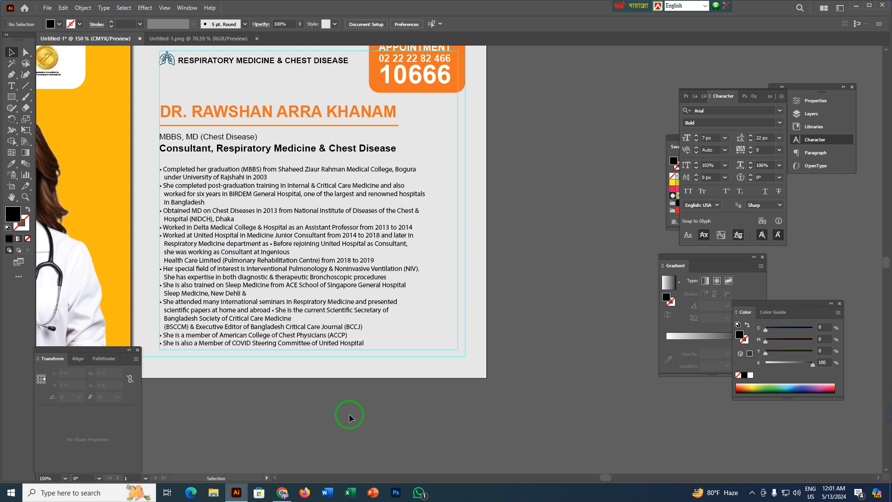
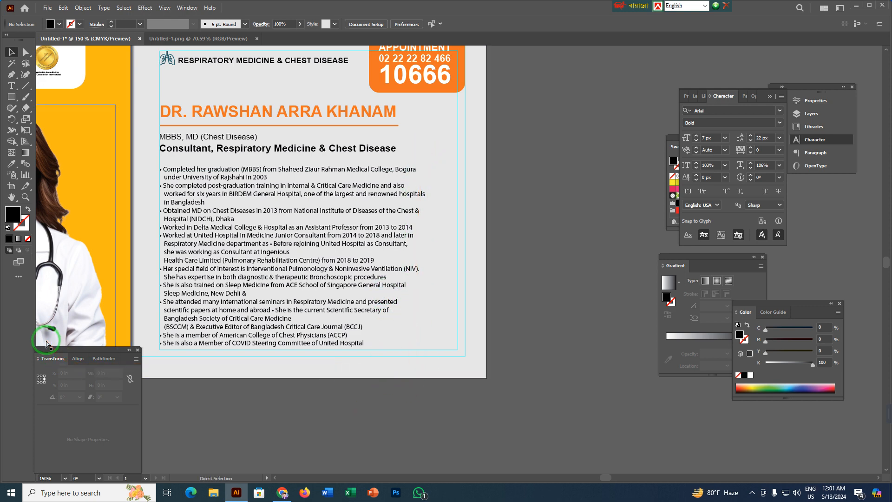
Show the rulers and place a vertical guide at the right end of the biography's longest line.
{"action": "key", "text": "ctrl+r"}
{"action": "left_click_drag", "start_coordinate": [42, 329], "coordinate": [425, 182]}
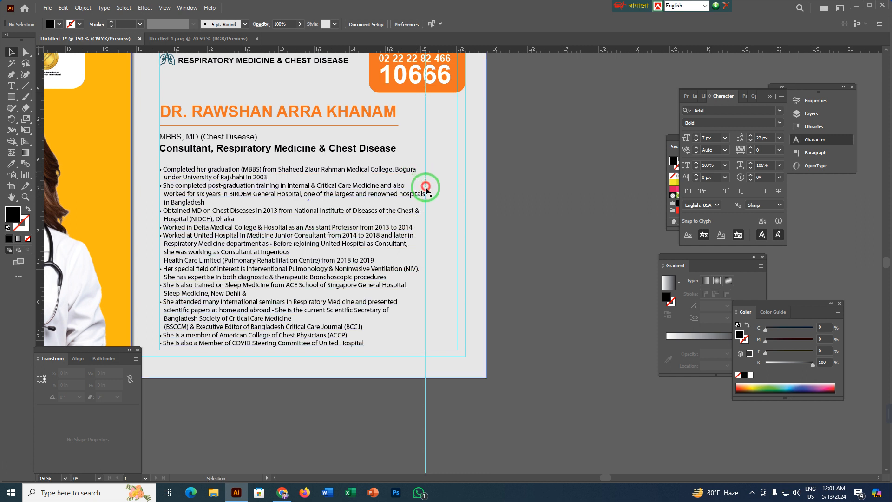
Widen the biography's "Completed her graduation" line to 104% horizontal scale and the "Obtained MD" line to 102% to reach the guide.
{"action": "key", "text": "t"}
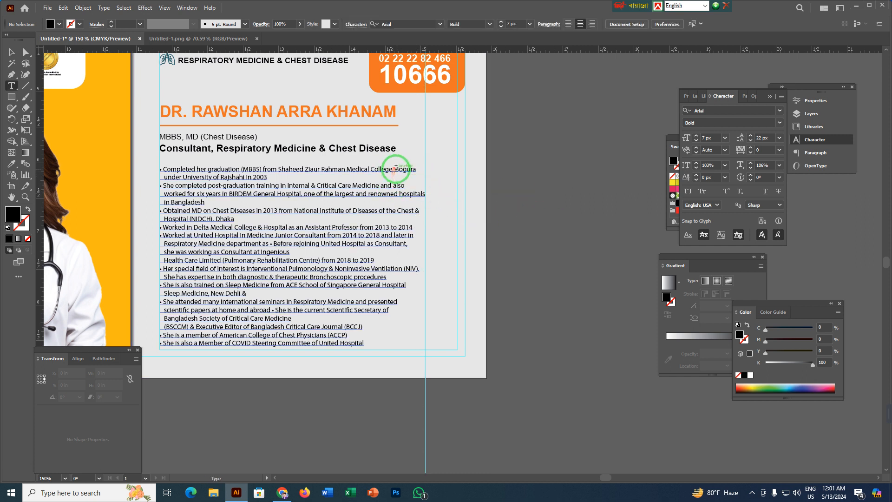
{"action": "triple_click", "coordinate": [396, 169]}
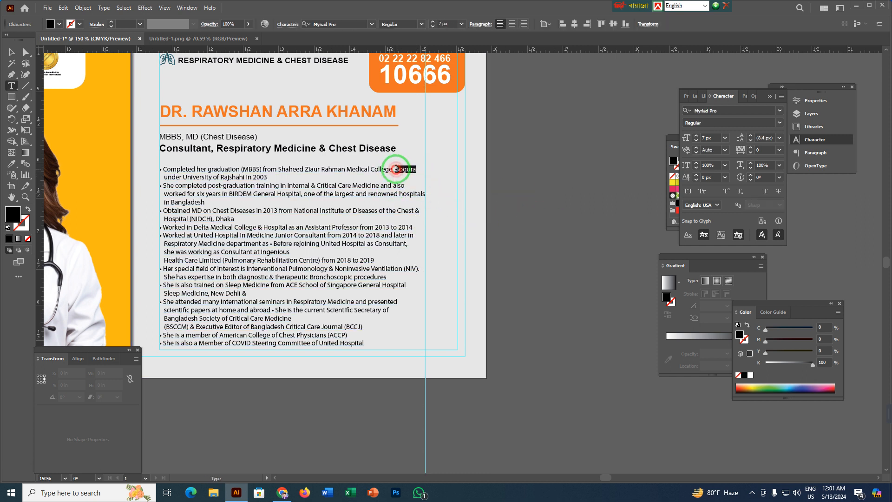
{"action": "triple_click", "coordinate": [347, 168]}
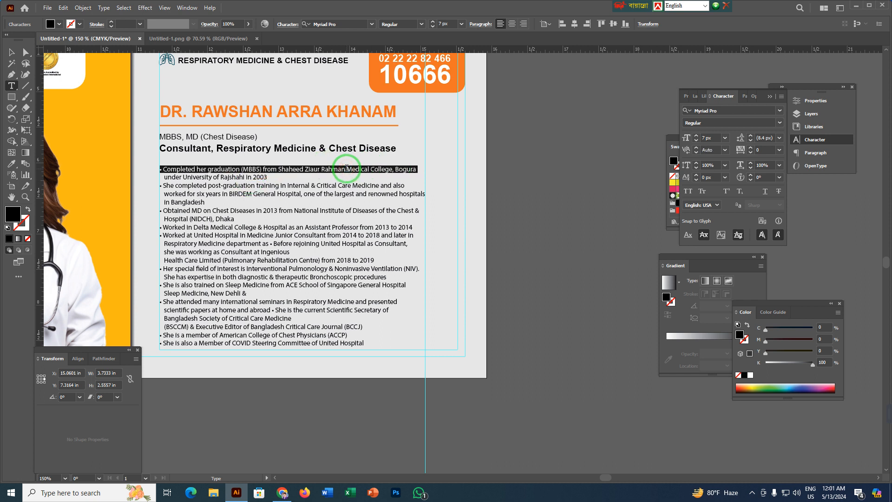
{"action": "left_click", "coordinate": [711, 165]}
{"action": "left_click", "coordinate": [751, 163]}
{"action": "left_click", "coordinate": [751, 163]}
{"action": "left_click", "coordinate": [751, 163]}
{"action": "left_click", "coordinate": [751, 163]}
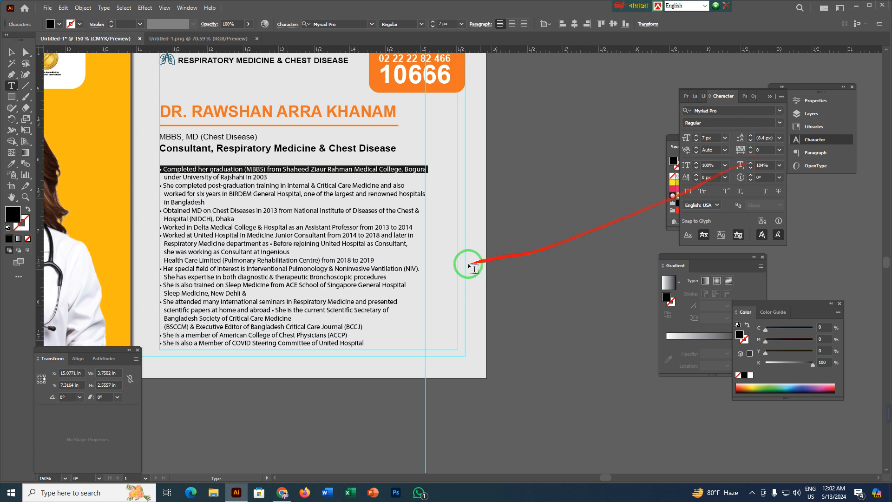
{"action": "triple_click", "coordinate": [395, 210]}
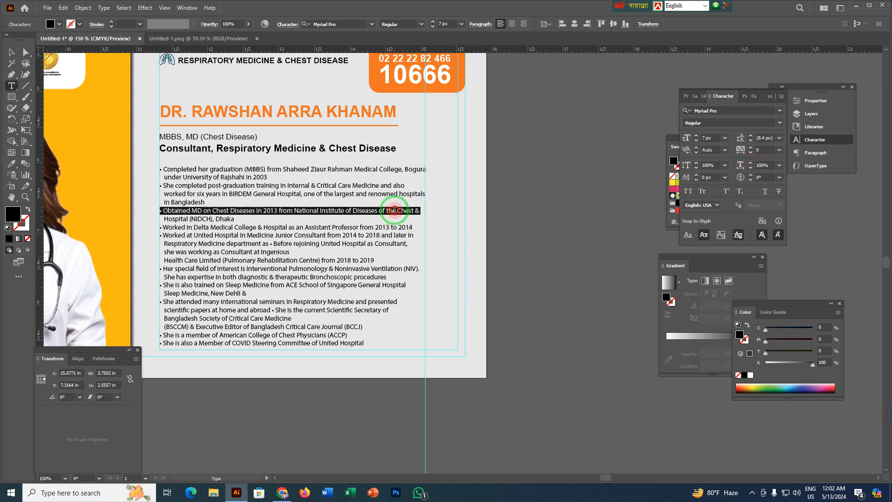
{"action": "left_click", "coordinate": [751, 165]}
{"action": "left_click", "coordinate": [751, 165]}
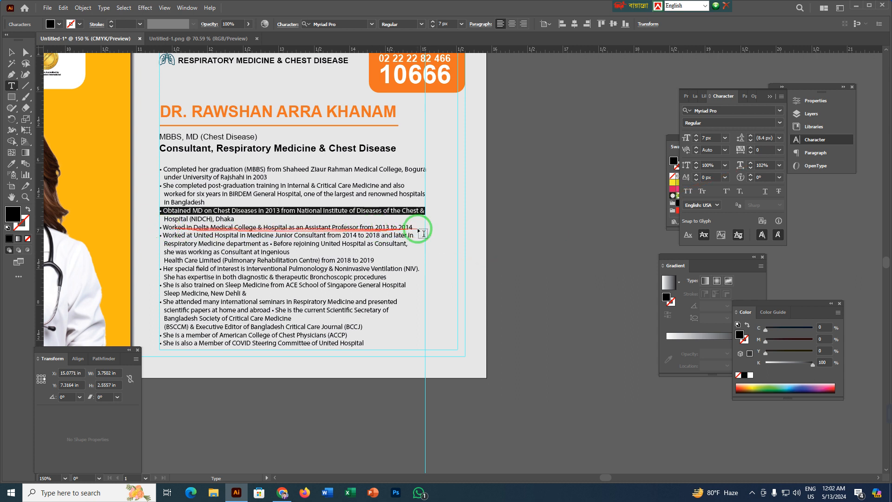
Set the two "Worked" lines to 105% horizontal scale and stretch the "Respiratory Medicine department" line out to the guide.
{"action": "left_click_drag", "start_coordinate": [164, 227], "coordinate": [416, 244]}
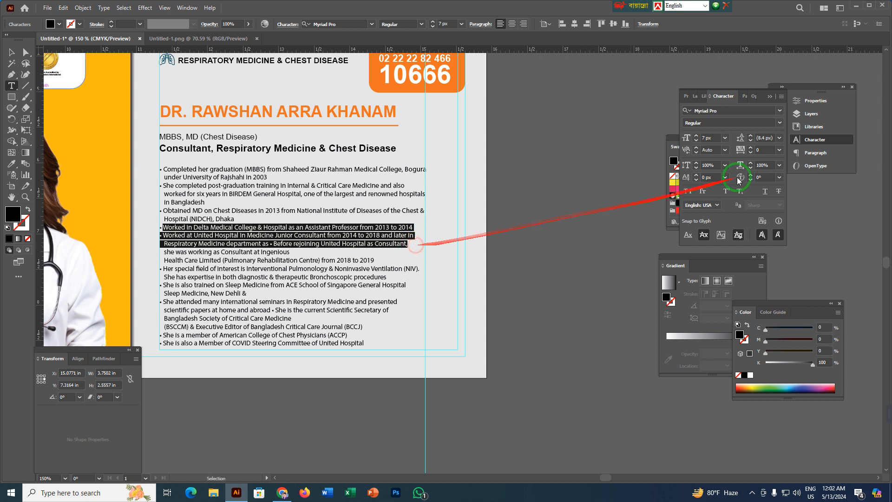
{"action": "left_click", "coordinate": [751, 163]}
{"action": "left_click", "coordinate": [751, 163]}
{"action": "left_click", "coordinate": [751, 163]}
{"action": "left_click", "coordinate": [751, 163]}
{"action": "left_click", "coordinate": [750, 163]}
{"action": "triple_click", "coordinate": [402, 245]}
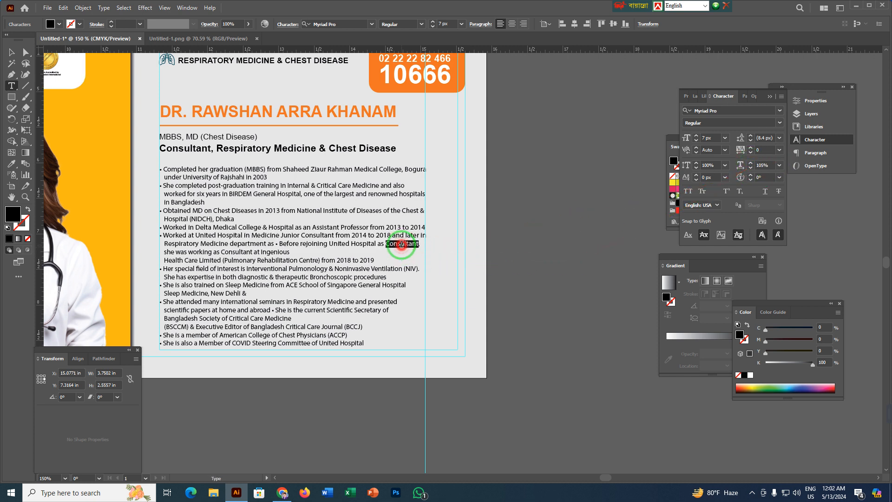
{"action": "left_click", "coordinate": [751, 163]}
{"action": "left_click", "coordinate": [751, 163]}
{"action": "left_click", "coordinate": [750, 163]}
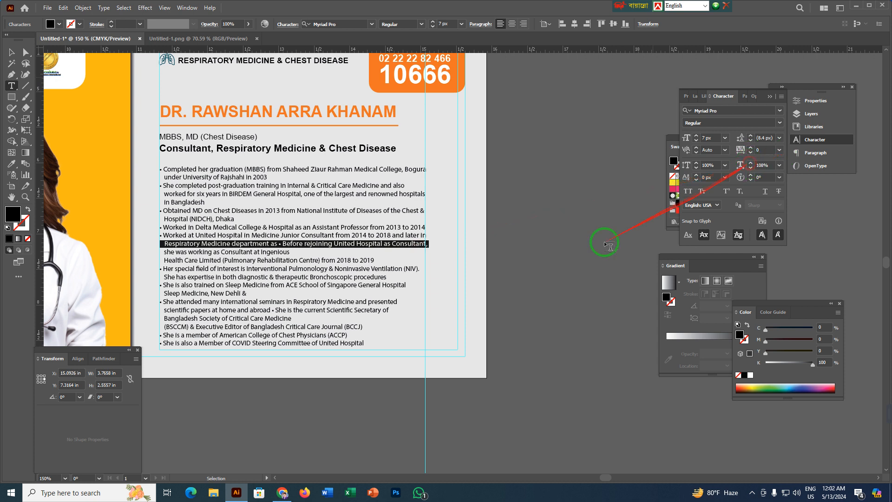
Increase the horizontal scale of the "Her special field" and "She is also trained" lines until each reaches the guide.
{"action": "triple_click", "coordinate": [400, 269]}
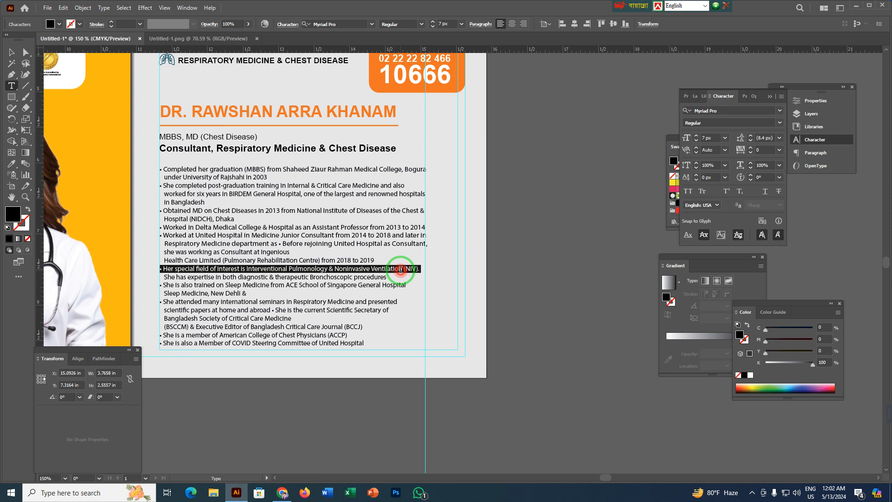
{"action": "left_click", "coordinate": [750, 163]}
{"action": "left_click", "coordinate": [751, 164]}
{"action": "triple_click", "coordinate": [388, 283]}
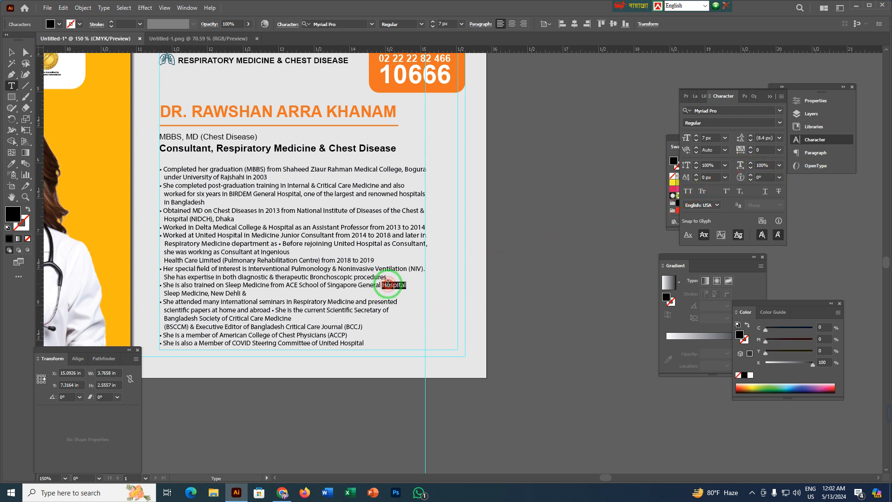
{"action": "left_click", "coordinate": [750, 163]}
{"action": "left_click", "coordinate": [750, 163]}
{"action": "left_click", "coordinate": [750, 164]}
{"action": "left_click", "coordinate": [750, 163]}
{"action": "left_click", "coordinate": [750, 164]}
{"action": "left_click", "coordinate": [750, 163]}
{"action": "left_click", "coordinate": [750, 164]}
{"action": "left_click", "coordinate": [750, 164]}
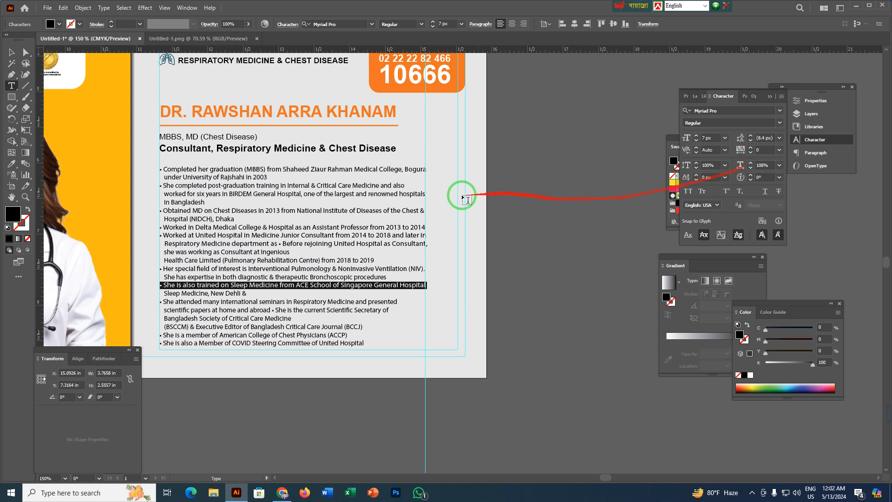
Set the "She attended many international seminars" line to 112% horizontal scale and the "scientific papers" line to 116%.
{"action": "left_click_drag", "start_coordinate": [165, 300], "coordinate": [409, 309]}
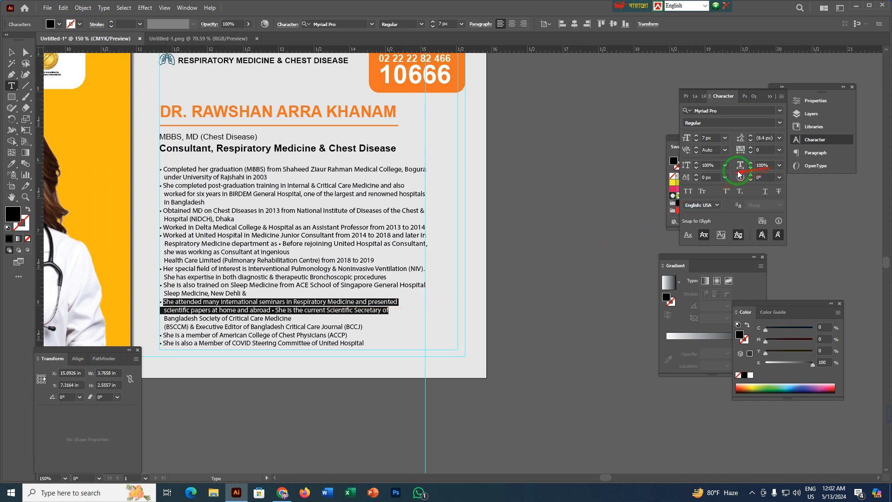
{"action": "left_click", "coordinate": [750, 163]}
{"action": "left_click", "coordinate": [750, 163]}
{"action": "left_click", "coordinate": [749, 163]}
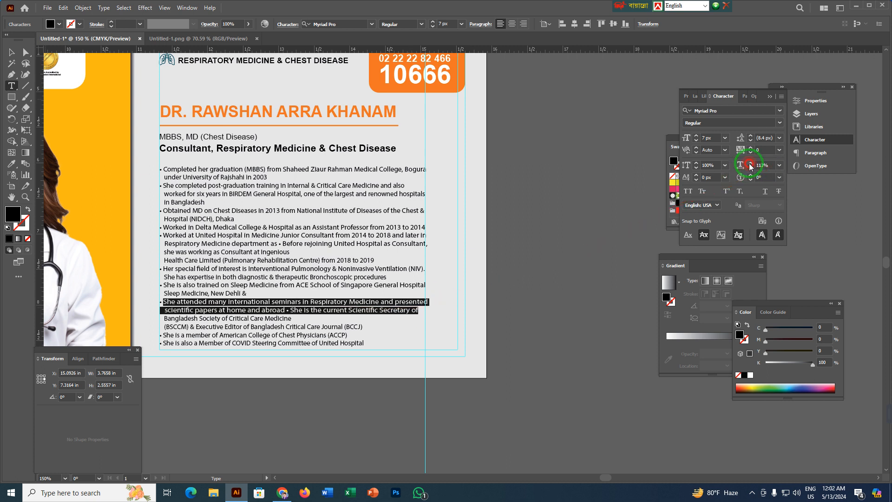
{"action": "left_click", "coordinate": [750, 168]}
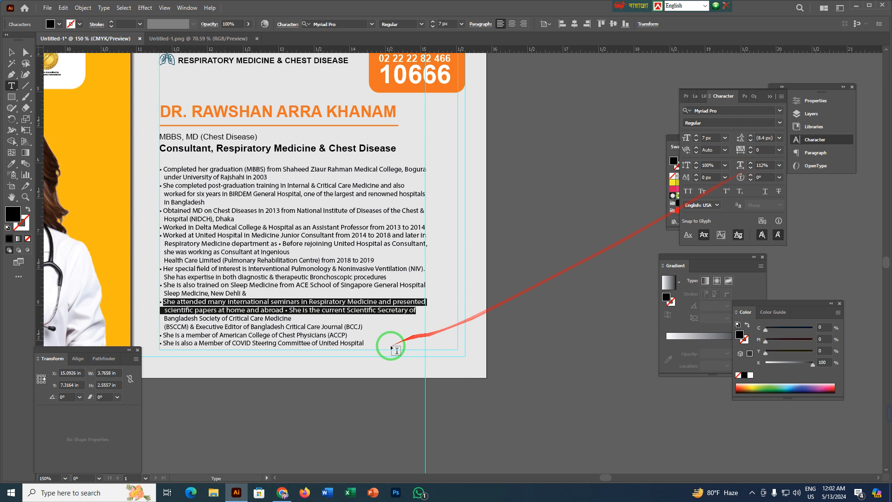
{"action": "triple_click", "coordinate": [393, 309]}
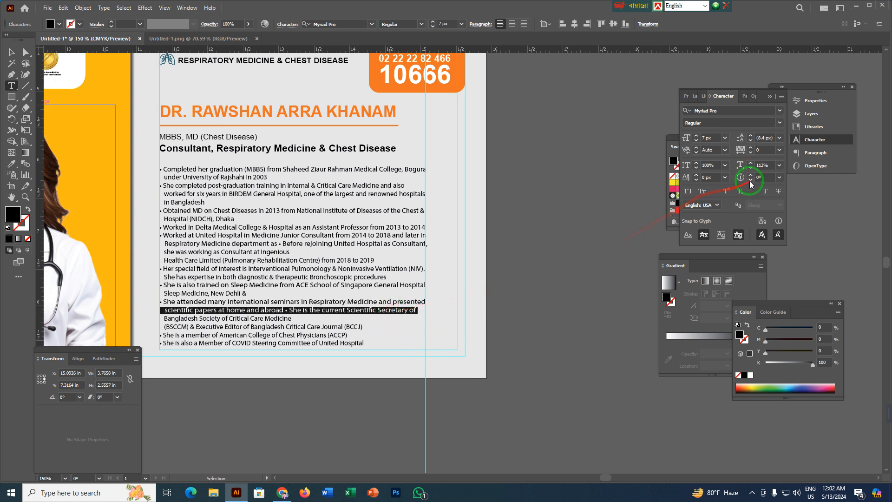
{"action": "left_click", "coordinate": [751, 163]}
{"action": "left_click", "coordinate": [751, 164]}
{"action": "left_click", "coordinate": [751, 163]}
{"action": "left_click", "coordinate": [751, 163]}
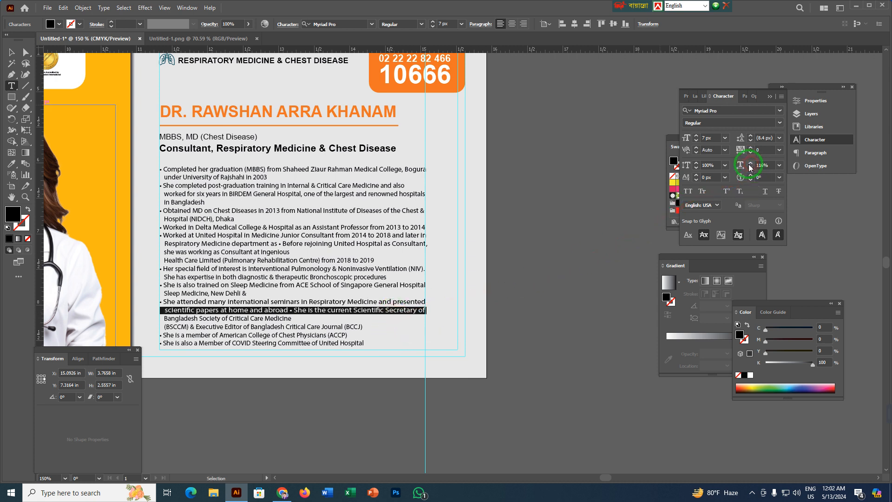
Widen the "She completed post-graduation training" line horizontally to the guide and finish editing the biography text.
{"action": "left_click", "coordinate": [327, 324]}
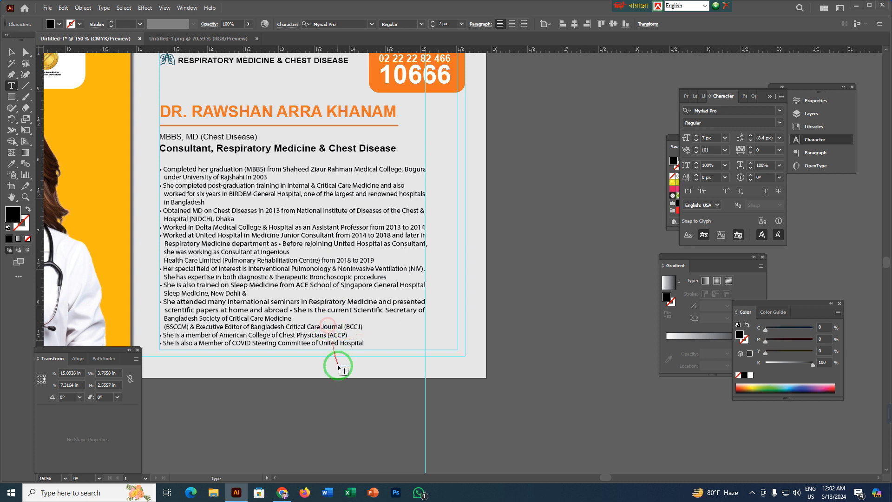
{"action": "triple_click", "coordinate": [389, 186]}
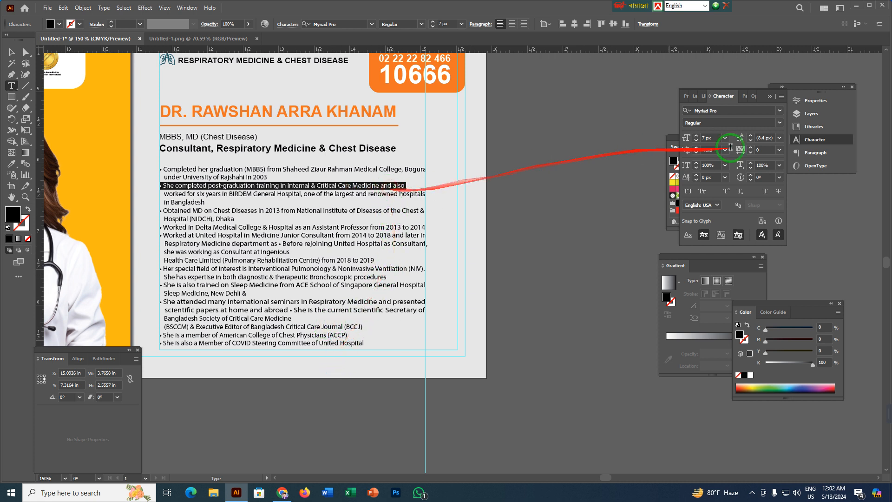
{"action": "left_click", "coordinate": [750, 163]}
{"action": "left_click", "coordinate": [750, 163]}
{"action": "left_click", "coordinate": [750, 163]}
{"action": "left_click", "coordinate": [750, 163]}
{"action": "left_click", "coordinate": [751, 168]}
{"action": "key", "text": "Escape"}
{"action": "left_click", "coordinate": [546, 250]}
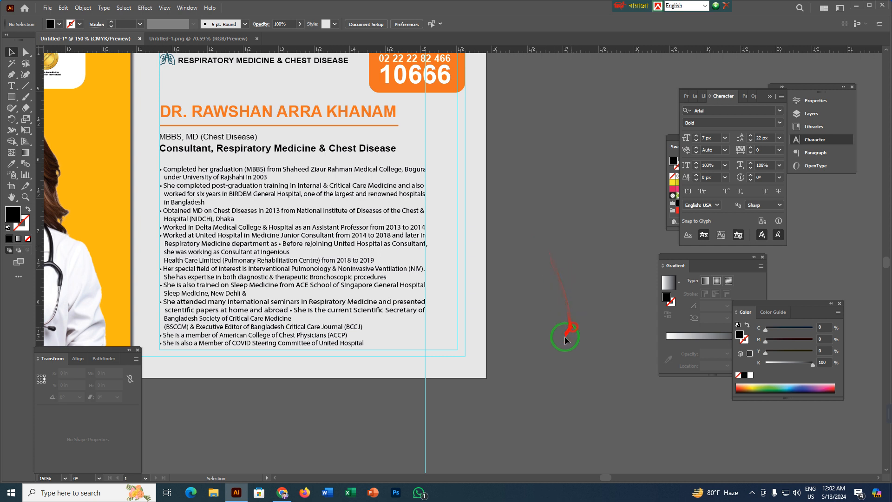
Lock the grey panel and the full-size background rectangle behind the doctor's details.
{"action": "scroll", "coordinate": [339, 434], "scroll_direction": "up", "scroll_amount": 3}
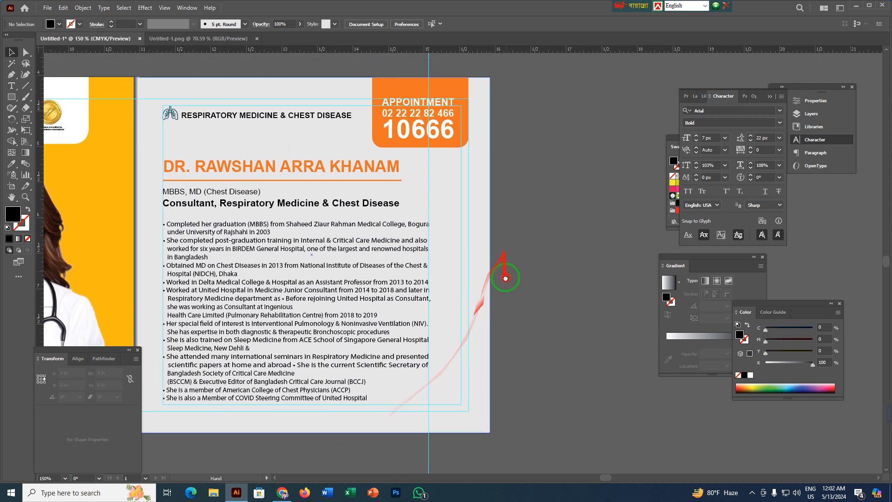
{"action": "left_click", "coordinate": [455, 215]}
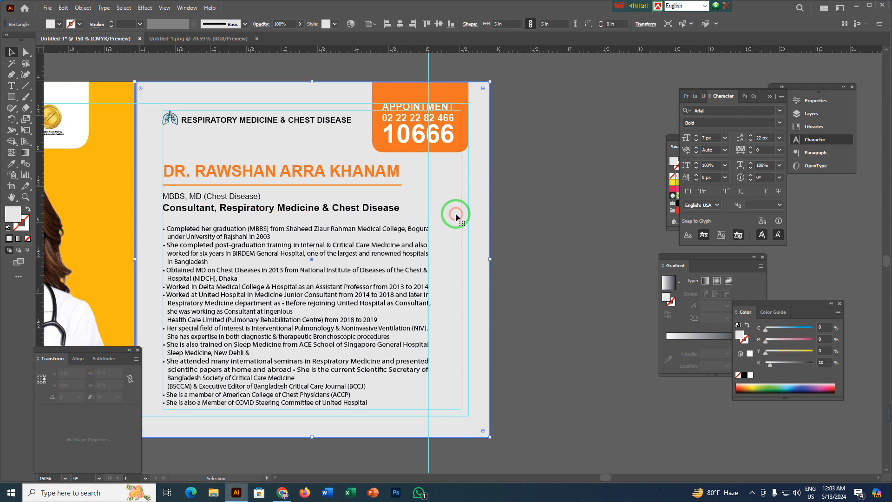
{"action": "key", "text": "ctrl+2"}
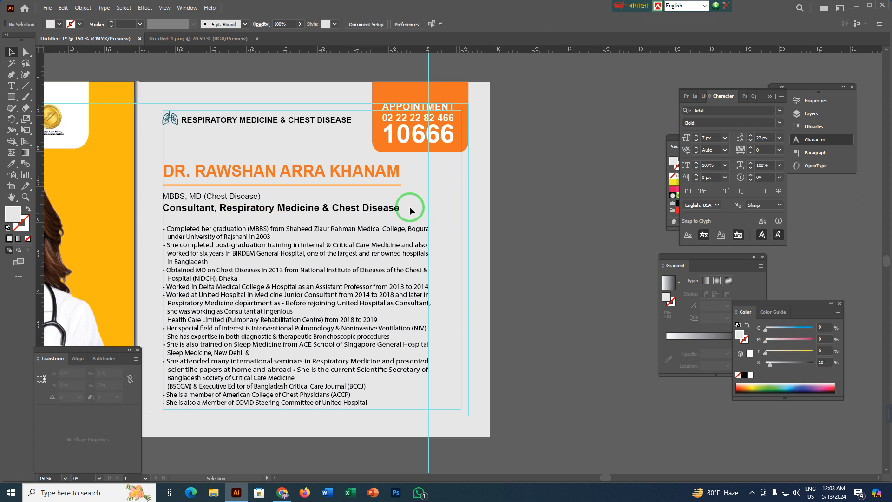
{"action": "left_click_drag", "start_coordinate": [175, 175], "coordinate": [224, 406]}
{"action": "left_click", "coordinate": [598, 255]}
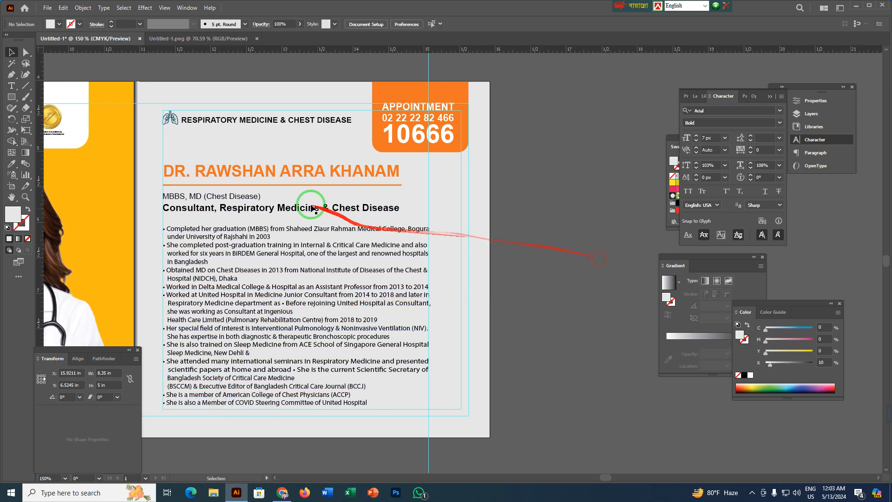
Move the doctor's name, orange line, qualifications and biography together up by about 0.07 in.
{"action": "left_click_drag", "start_coordinate": [274, 150], "coordinate": [286, 398]}
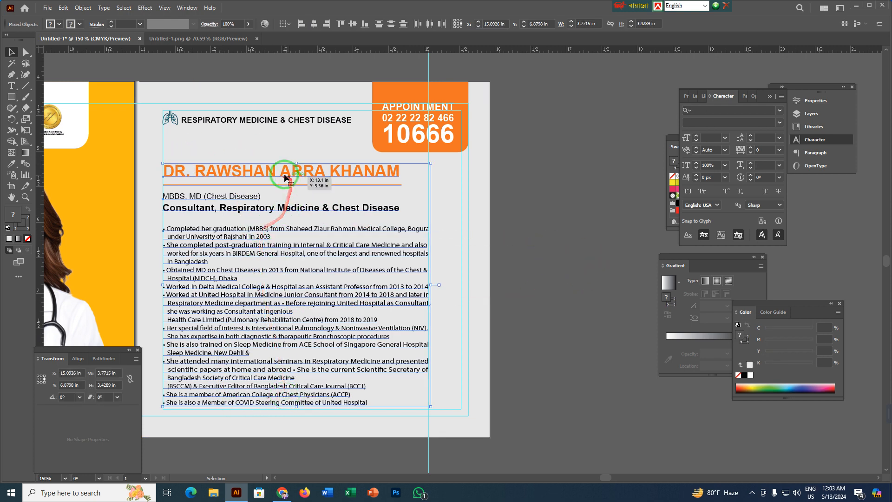
{"action": "left_click_drag", "start_coordinate": [270, 171], "coordinate": [271, 167]}
{"action": "left_click", "coordinate": [542, 163]}
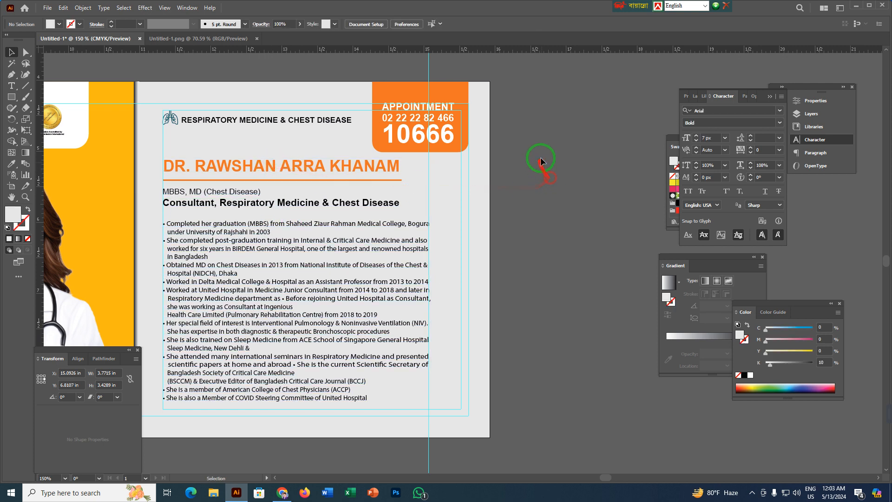
Reduce the height of the orange appointment box together with its text to about 0.85 in.
{"action": "left_click_drag", "start_coordinate": [542, 150], "coordinate": [530, 258]}
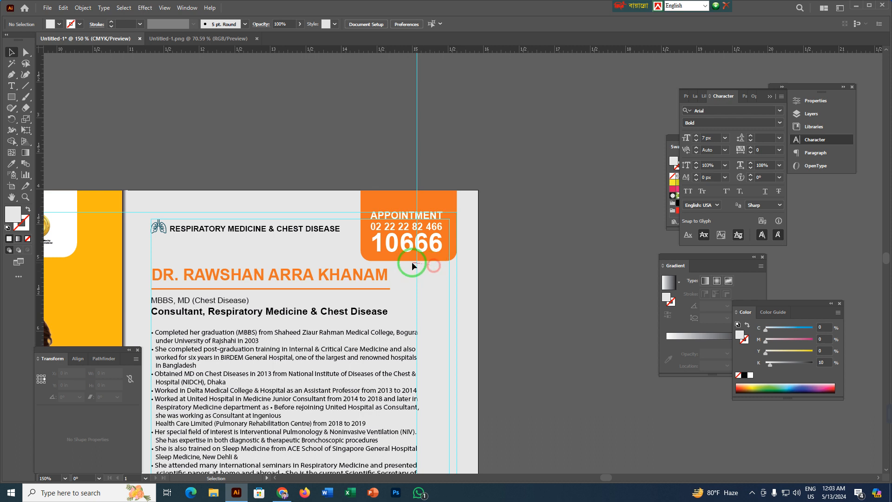
{"action": "left_click", "coordinate": [423, 224]}
{"action": "left_click_drag", "start_coordinate": [413, 261], "coordinate": [410, 250]}
{"action": "left_click_drag", "start_coordinate": [410, 250], "coordinate": [411, 250]}
{"action": "left_click", "coordinate": [529, 202]}
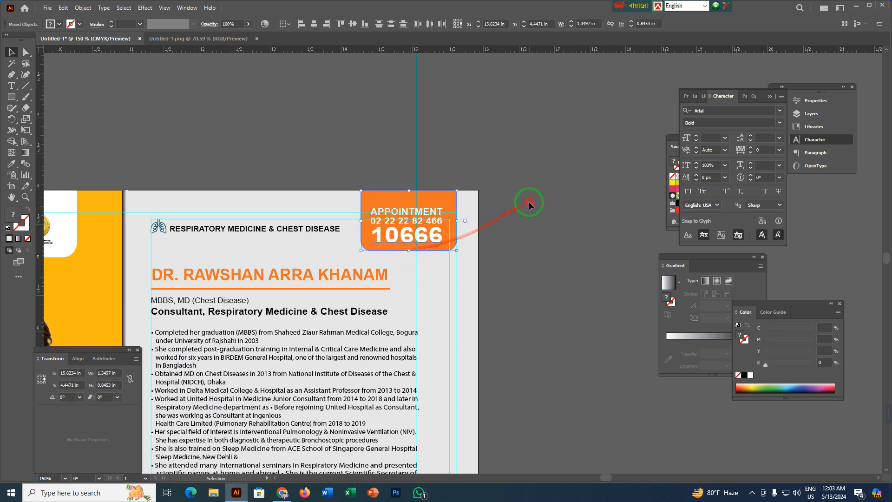
Scale the appointment text down around its centre to about 0.87 × 0.52 in.
{"action": "left_click", "coordinate": [415, 243]}
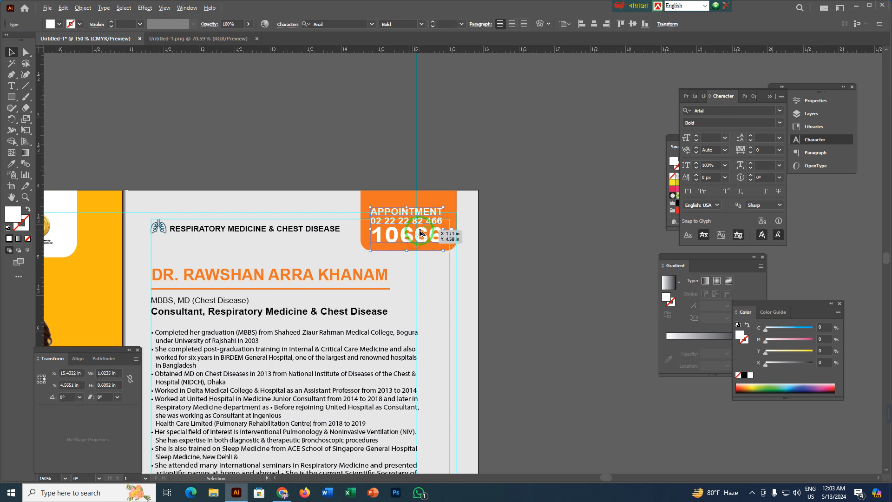
{"action": "scroll", "coordinate": [418, 232], "scroll_direction": "up", "scroll_amount": 4}
{"action": "left_click_drag", "start_coordinate": [515, 224], "coordinate": [493, 228]}
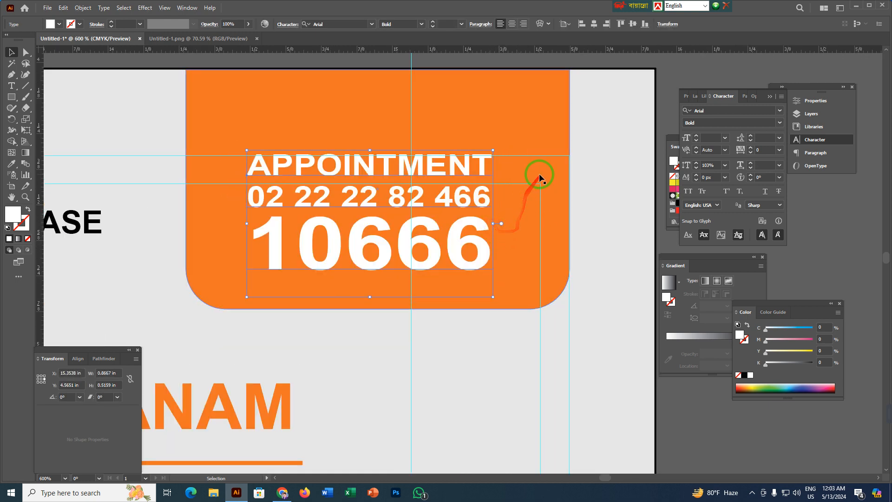
Resize the orange appointment box around its text to about 1.11 in wide and 0.8 in high.
{"action": "left_click", "coordinate": [563, 179]}
{"action": "left_click_drag", "start_coordinate": [570, 188], "coordinate": [529, 190]}
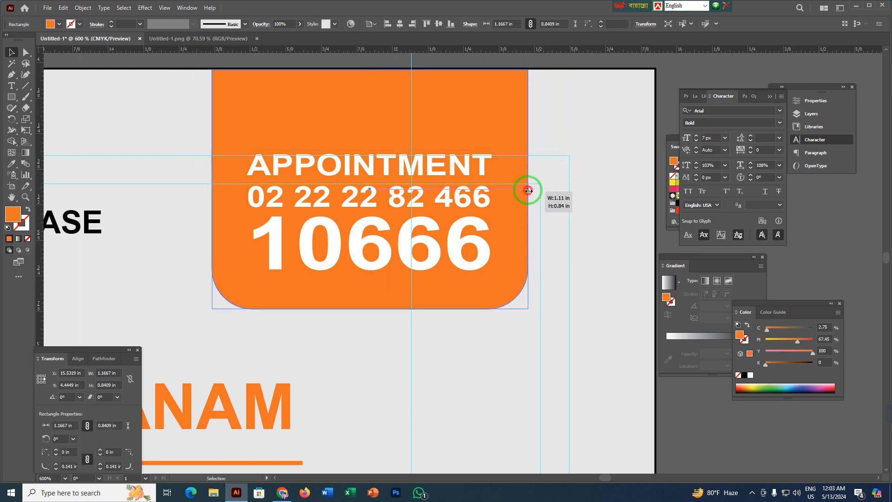
{"action": "left_click_drag", "start_coordinate": [370, 308], "coordinate": [371, 298]}
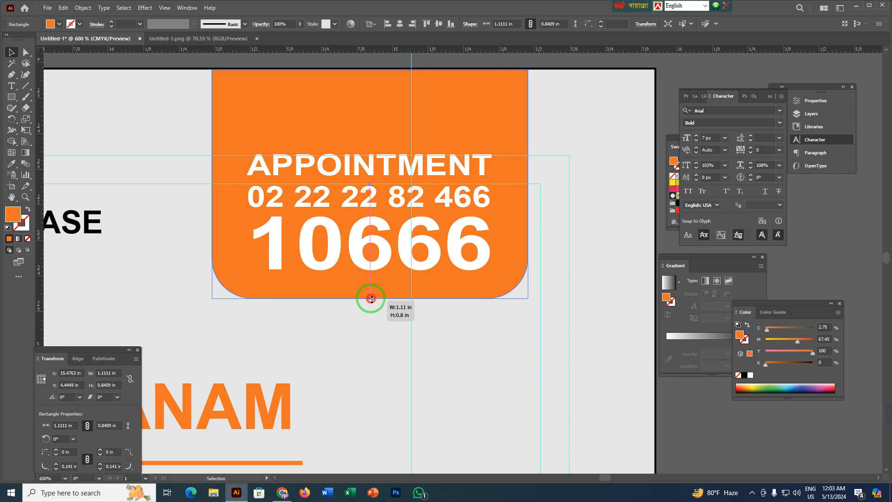
{"action": "scroll", "coordinate": [380, 300], "scroll_direction": "down", "scroll_amount": 4}
{"action": "left_click", "coordinate": [485, 196]}
{"action": "left_click_drag", "start_coordinate": [500, 246], "coordinate": [520, 125]}
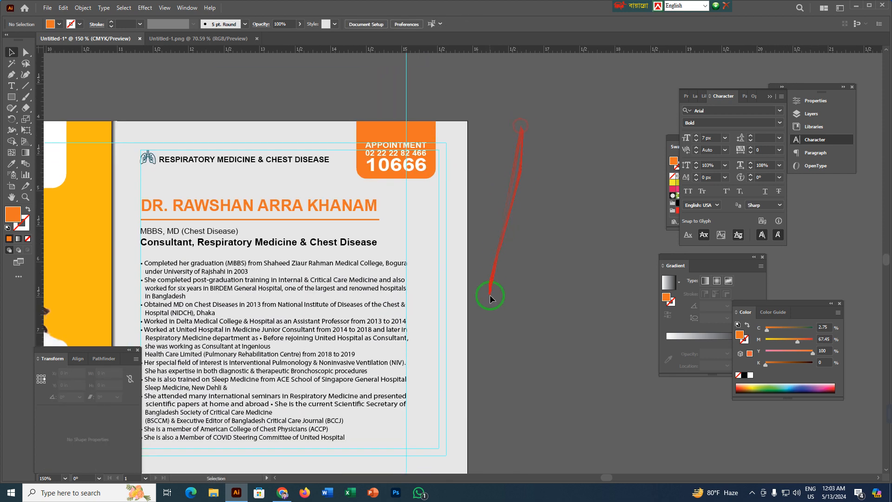
Place a copy of the U symbol from the United Healthcare logo in the empty area below the small U pattern.
{"action": "scroll", "coordinate": [492, 297], "scroll_direction": "down", "scroll_amount": 2}
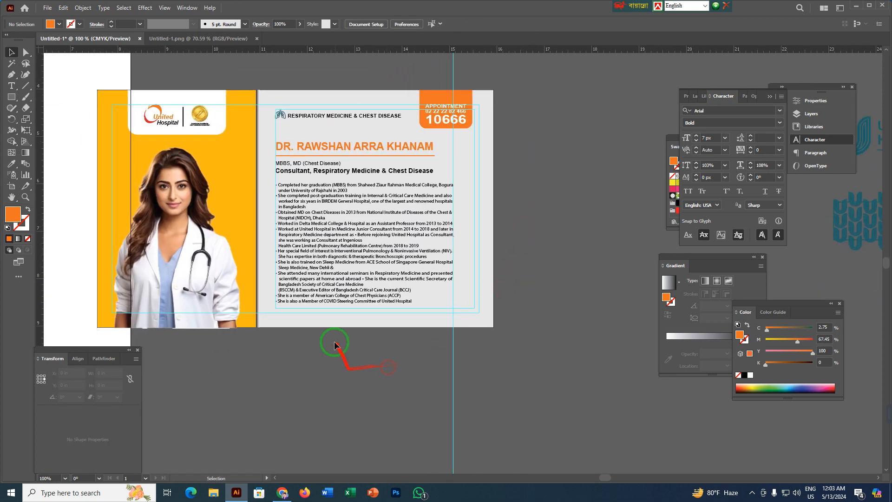
{"action": "left_click_drag", "start_coordinate": [501, 359], "coordinate": [37, 375]}
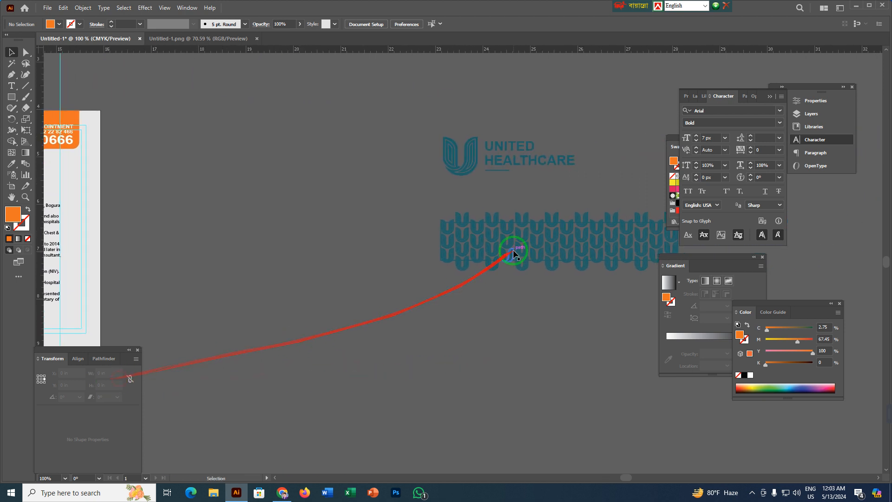
{"action": "scroll", "coordinate": [510, 252], "scroll_direction": "up", "scroll_amount": 2}
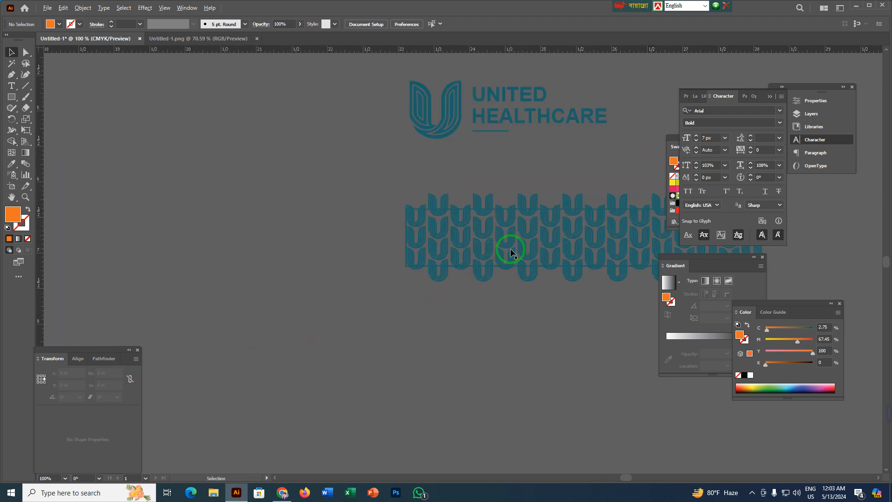
{"action": "left_click_drag", "start_coordinate": [464, 179], "coordinate": [499, 174]}
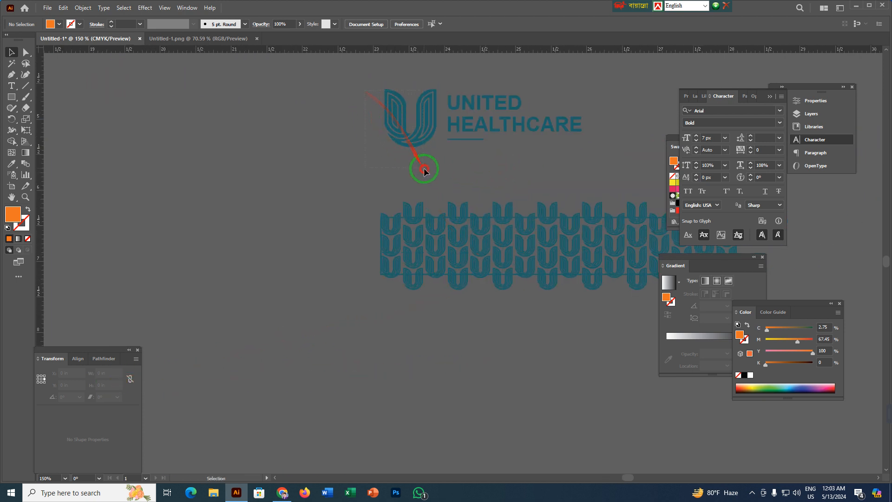
{"action": "left_click_drag", "start_coordinate": [424, 170], "coordinate": [423, 168]}
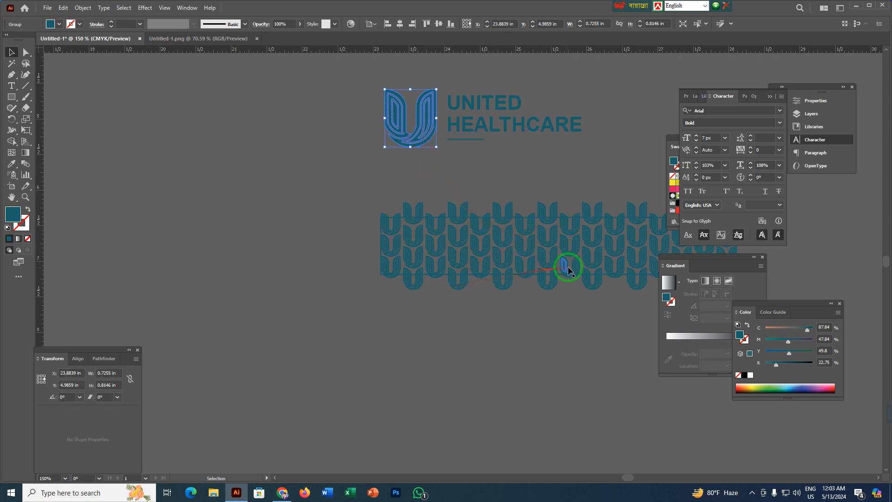
{"action": "left_click_drag", "start_coordinate": [568, 269], "coordinate": [364, 281]}
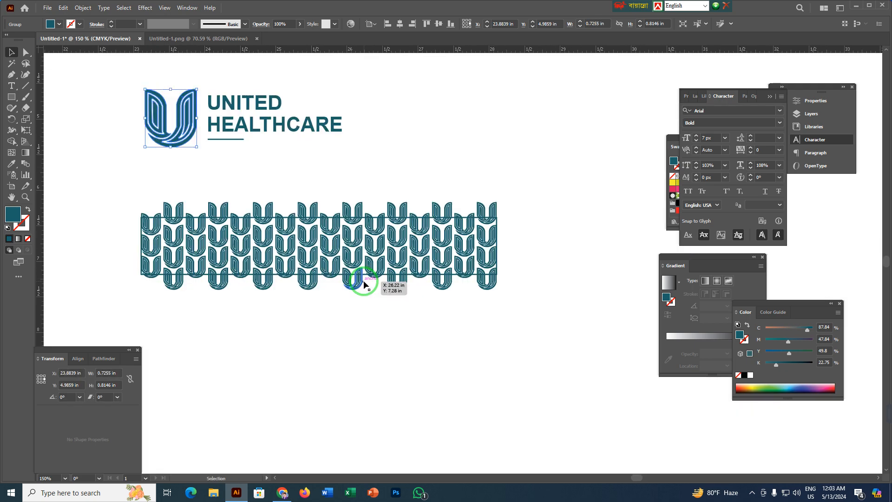
{"action": "left_click_drag", "start_coordinate": [214, 328], "coordinate": [367, 304]}
{"action": "left_click", "coordinate": [342, 89]}
{"action": "left_click_drag", "start_coordinate": [340, 84], "coordinate": [312, 362], "text": "alt"}
{"action": "left_click_drag", "start_coordinate": [371, 370], "coordinate": [347, 302]}
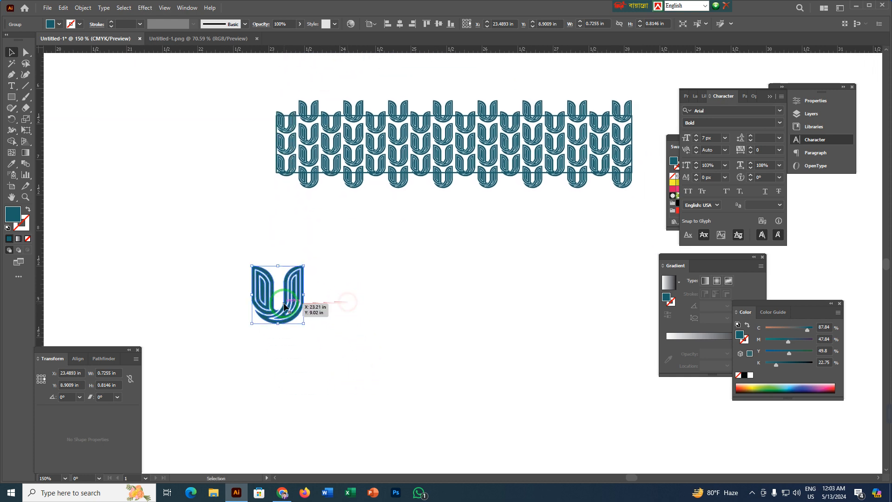
Duplicate the U symbol straight down and repeat the copy to form a column of three.
{"action": "scroll", "coordinate": [284, 307], "scroll_direction": "up", "scroll_amount": 1}
{"action": "left_click_drag", "start_coordinate": [285, 303], "coordinate": [285, 376], "text": "alt+shift"}
{"action": "left_click_drag", "start_coordinate": [378, 369], "coordinate": [371, 261]}
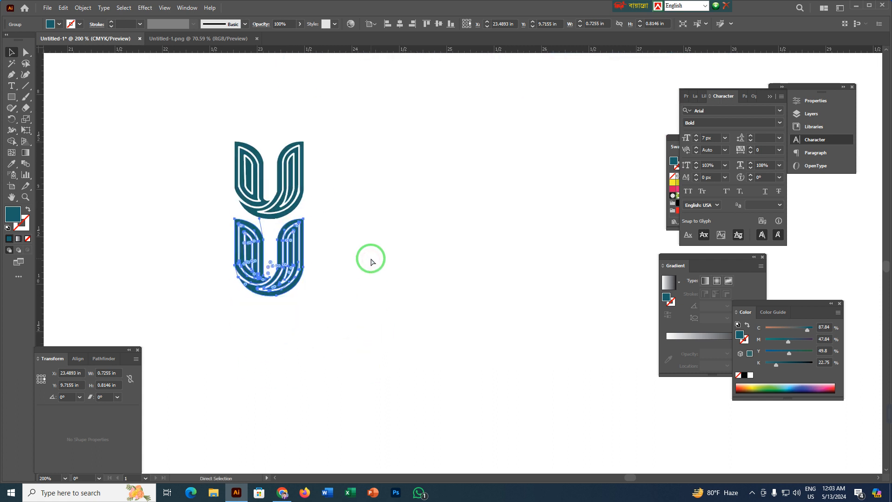
{"action": "key", "text": "ctrl+d"}
{"action": "left_click", "coordinate": [370, 259]}
{"action": "key", "text": "v"}
Duplicate the column beside itself with a half-symbol vertical offset and add a fourth U at the new column's top.
{"action": "left_click_drag", "start_coordinate": [163, 119], "coordinate": [337, 385]}
{"action": "left_click", "coordinate": [261, 265]}
{"action": "left_click_drag", "start_coordinate": [262, 262], "coordinate": [341, 308], "text": "alt"}
{"action": "left_click", "coordinate": [457, 197]}
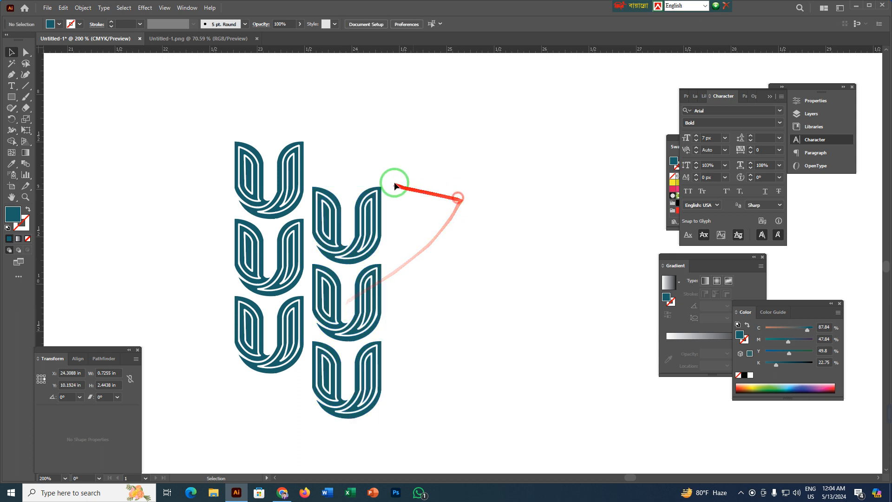
{"action": "left_click_drag", "start_coordinate": [325, 174], "coordinate": [355, 162]}
Duplicate the two staggered columns sideways and repeat the copy until the pattern is twelve columns wide.
{"action": "left_click_drag", "start_coordinate": [175, 120], "coordinate": [438, 424]}
{"action": "left_click_drag", "start_coordinate": [265, 266], "coordinate": [418, 264], "text": "alt+shift"}
{"action": "scroll", "coordinate": [463, 398], "scroll_direction": "down", "scroll_amount": 2}
{"action": "left_click_drag", "start_coordinate": [528, 350], "coordinate": [292, 306]}
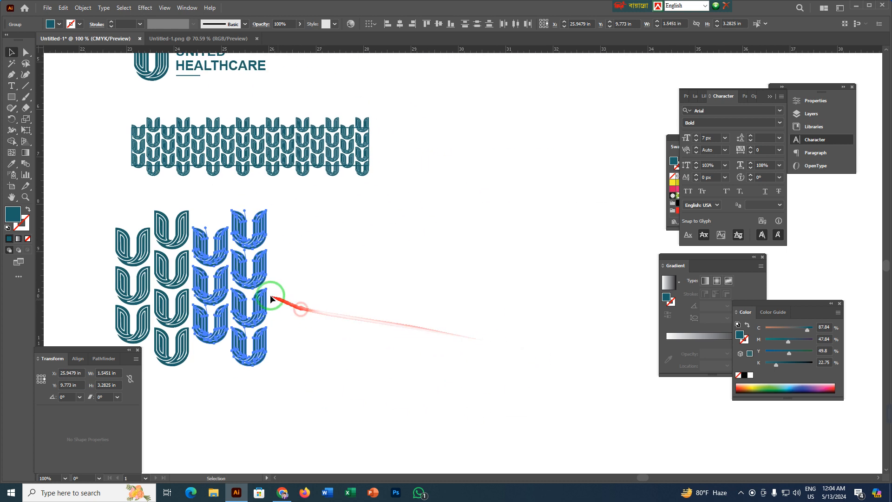
{"action": "key", "text": "ctrl+d"}
{"action": "key", "text": "ctrl+d"}
{"action": "key", "text": "ctrl+d"}
{"action": "key", "text": "ctrl+d"}
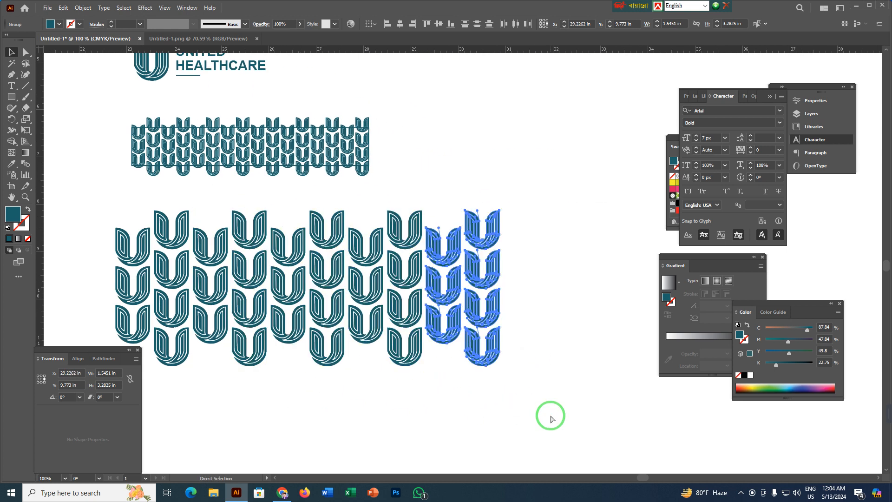
{"action": "left_click", "coordinate": [549, 414]}
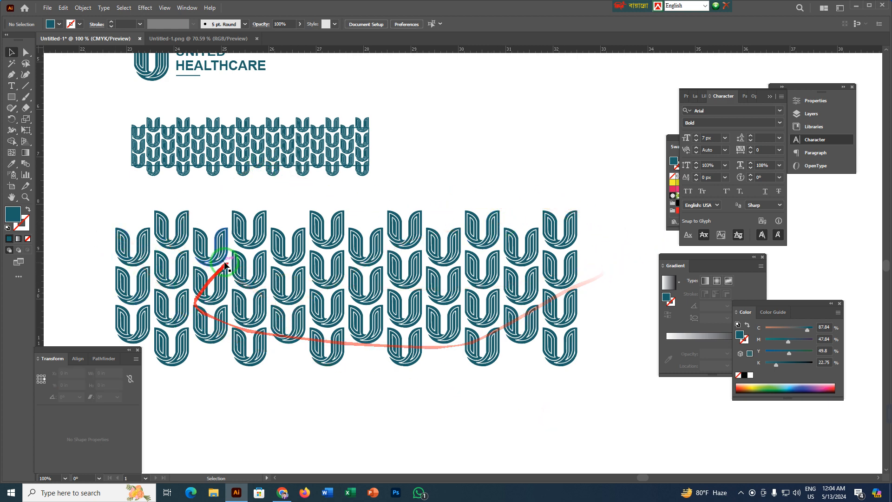
Delete the 5 × 0.8 in rectangle outline over the small U pattern, and undo the deletion.
{"action": "left_click_drag", "start_coordinate": [85, 217], "coordinate": [613, 355]}
{"action": "left_click", "coordinate": [446, 164]}
{"action": "scroll", "coordinate": [227, 176], "scroll_direction": "up", "scroll_amount": 3}
{"action": "scroll", "coordinate": [233, 184], "scroll_direction": "down", "scroll_amount": 2}
{"action": "scroll", "coordinate": [272, 293], "scroll_direction": "up", "scroll_amount": 3}
{"action": "scroll", "coordinate": [271, 293], "scroll_direction": "up", "scroll_amount": 1}
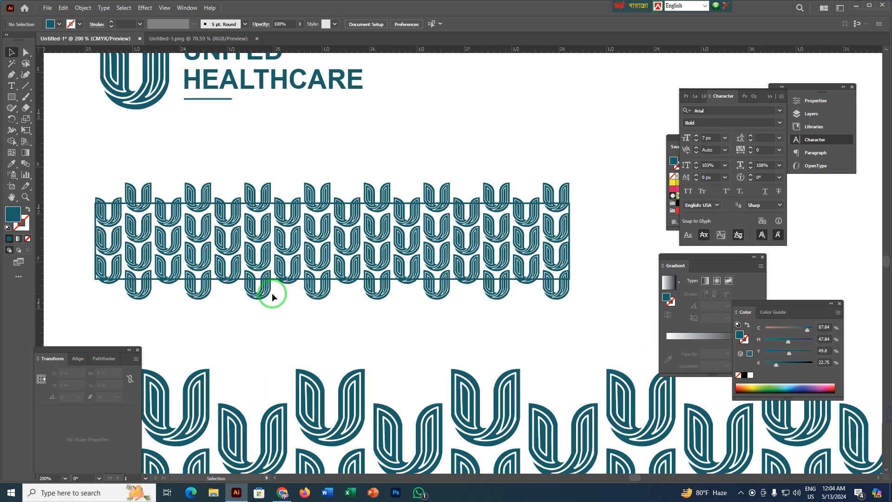
{"action": "left_click", "coordinate": [213, 279]}
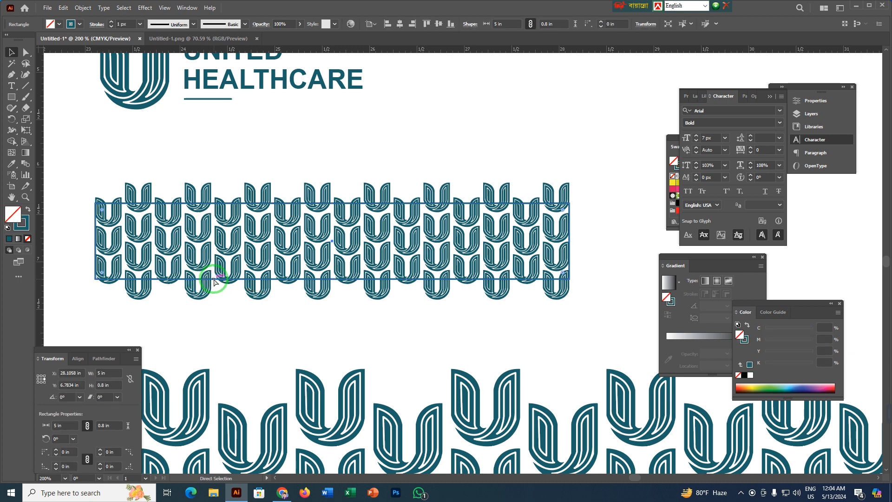
{"action": "key", "text": "Delete"}
{"action": "left_click_drag", "start_coordinate": [92, 172], "coordinate": [611, 293]}
{"action": "left_click", "coordinate": [578, 151]}
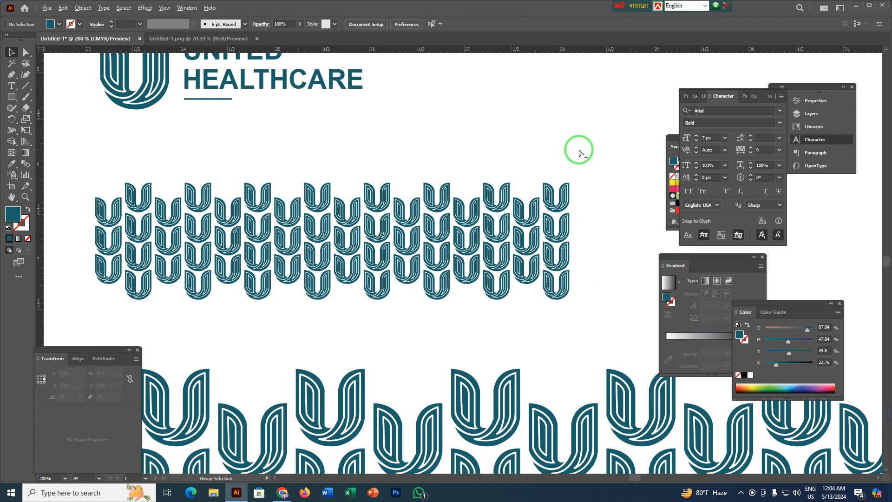
{"action": "key", "text": "ctrl+z"}
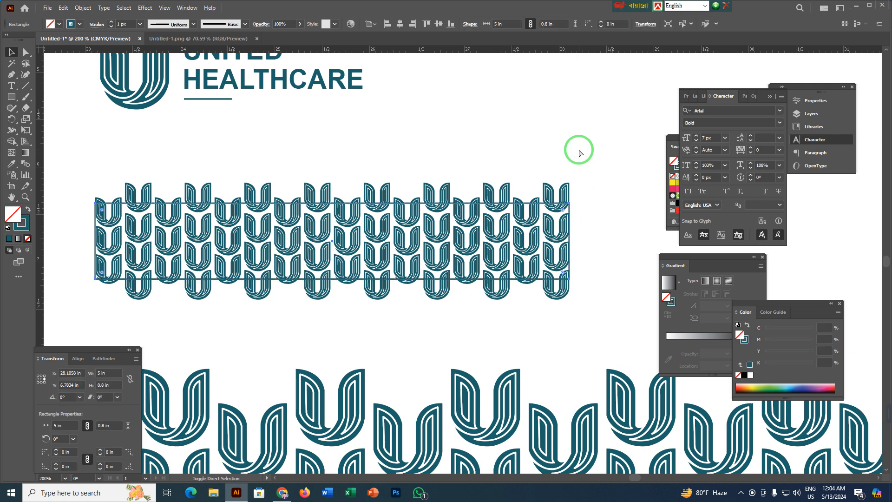
Clip the small U pattern to its 5 × 0.8 in rectangle and place the strip below the doctor layout's gray panel.
{"action": "left_click_drag", "start_coordinate": [74, 180], "coordinate": [591, 328]}
{"action": "key", "text": "a"}
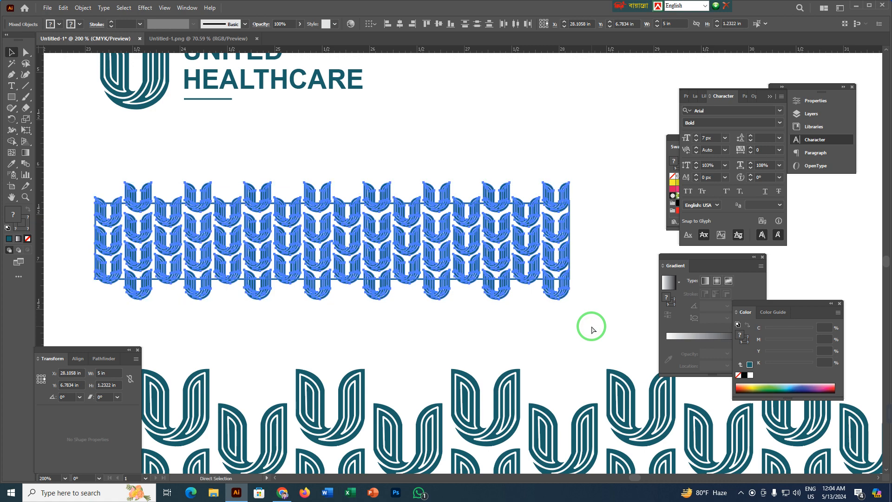
{"action": "key", "text": "ctrl+7"}
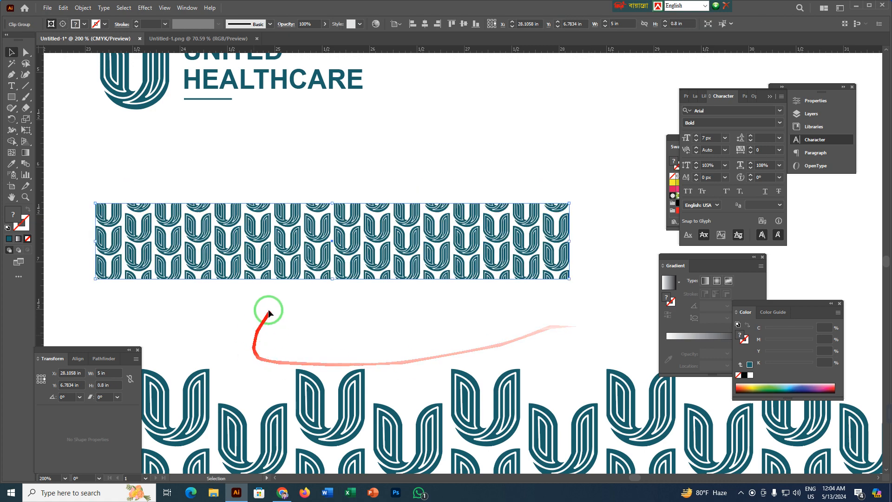
{"action": "scroll", "coordinate": [236, 316], "scroll_direction": "down", "scroll_amount": 2}
{"action": "left_click_drag", "start_coordinate": [236, 317], "coordinate": [280, 327]}
{"action": "scroll", "coordinate": [299, 278], "scroll_direction": "up", "scroll_amount": 3}
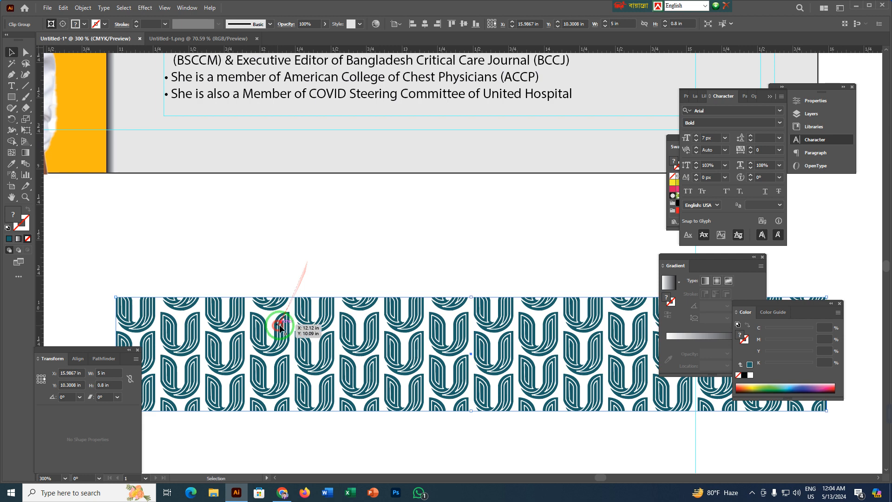
Release the pattern strip's clipping mask, and undo the release.
{"action": "right_click", "coordinate": [331, 321]}
{"action": "left_click", "coordinate": [367, 396]}
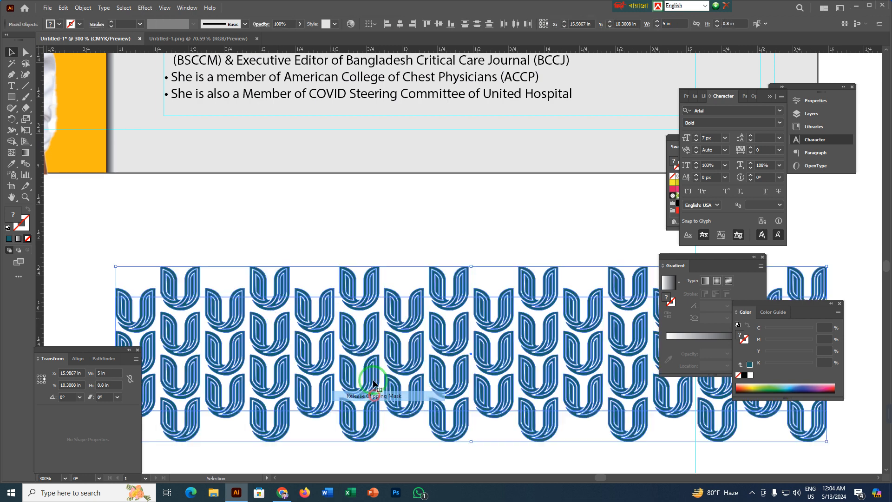
{"action": "left_click", "coordinate": [403, 228]}
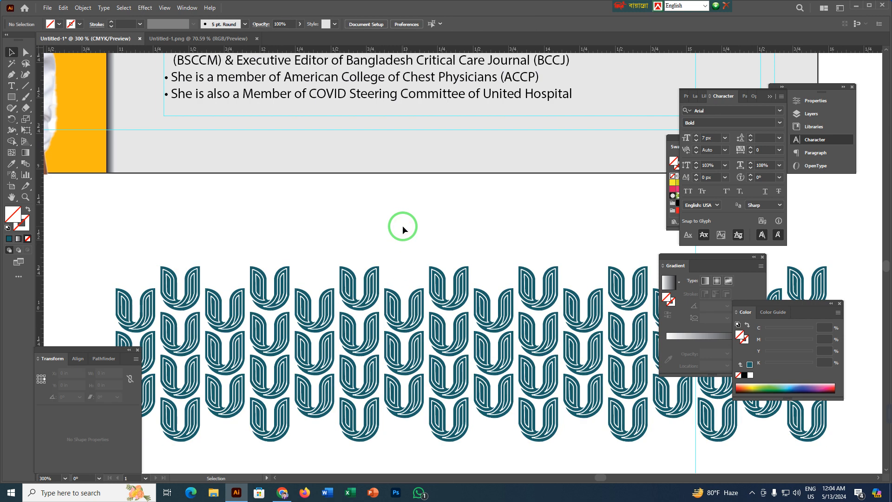
{"action": "key", "text": "ctrl+z"}
{"action": "key", "text": "ctrl+z"}
Move the clipped pattern strip up so it overlaps the bottom edge of the gray biography panel.
{"action": "left_click", "coordinate": [395, 227]}
{"action": "left_click_drag", "start_coordinate": [380, 238], "coordinate": [440, 340]}
{"action": "left_click_drag", "start_coordinate": [369, 421], "coordinate": [383, 248]}
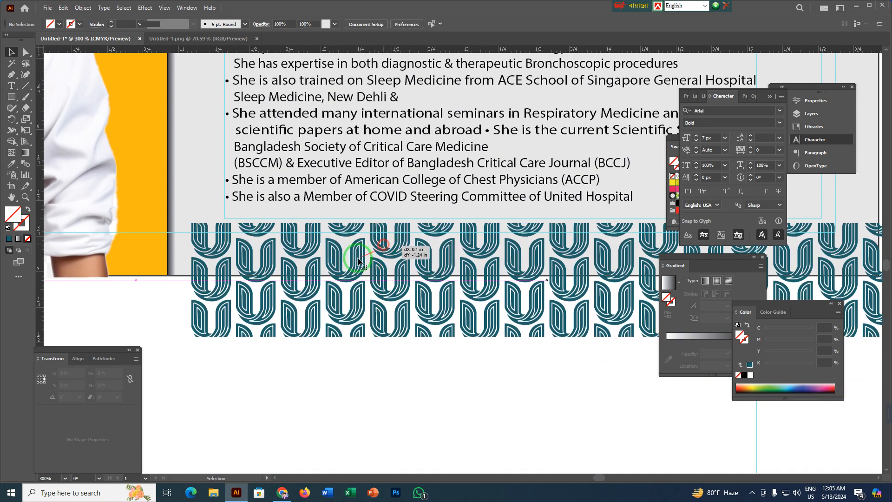
{"action": "left_click_drag", "start_coordinate": [436, 302], "coordinate": [380, 373]}
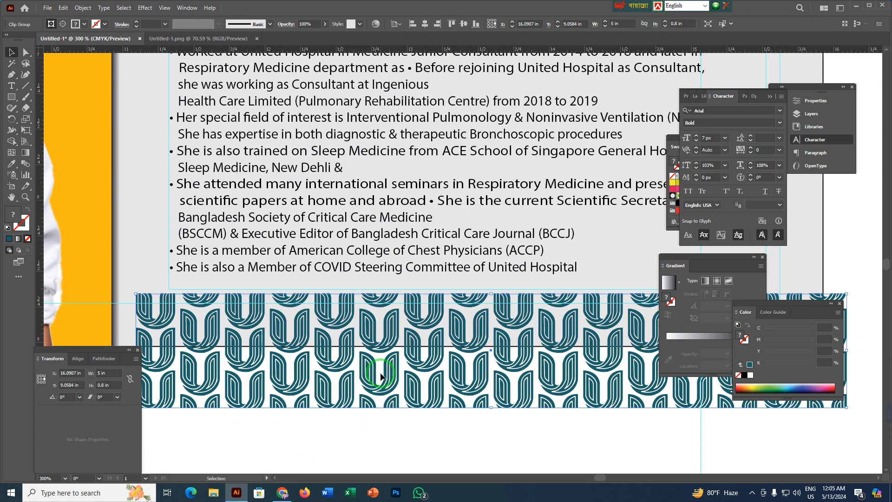
Reduce the height of the biography text to about 2.4 in, keeping its upper edge in place.
{"action": "scroll", "coordinate": [396, 398], "scroll_direction": "down", "scroll_amount": 3}
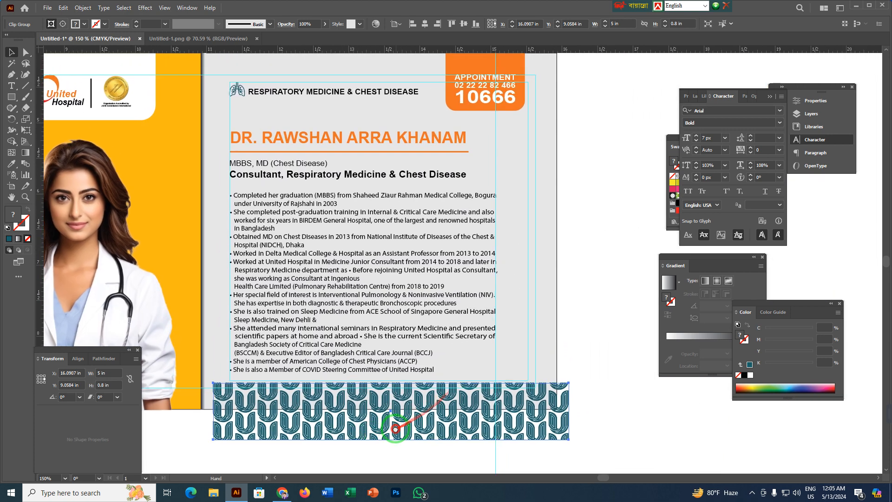
{"action": "left_click", "coordinate": [590, 234]}
{"action": "left_click", "coordinate": [395, 221]}
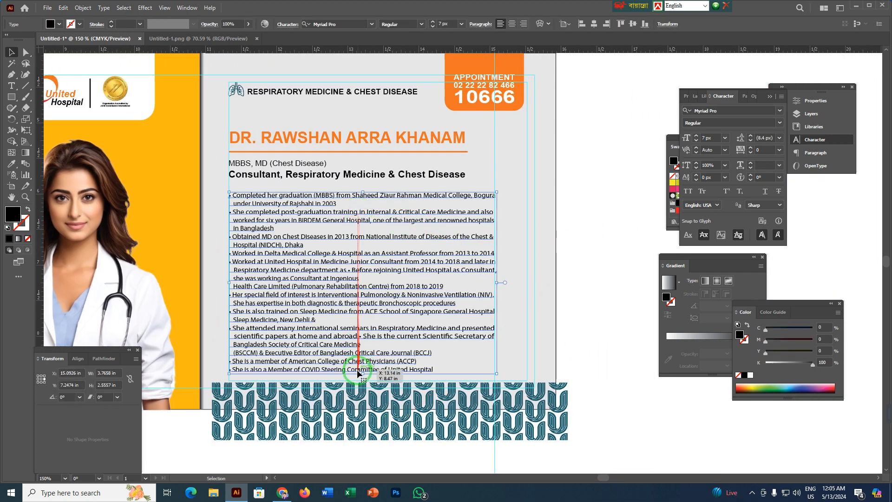
{"action": "left_click_drag", "start_coordinate": [362, 374], "coordinate": [361, 367]}
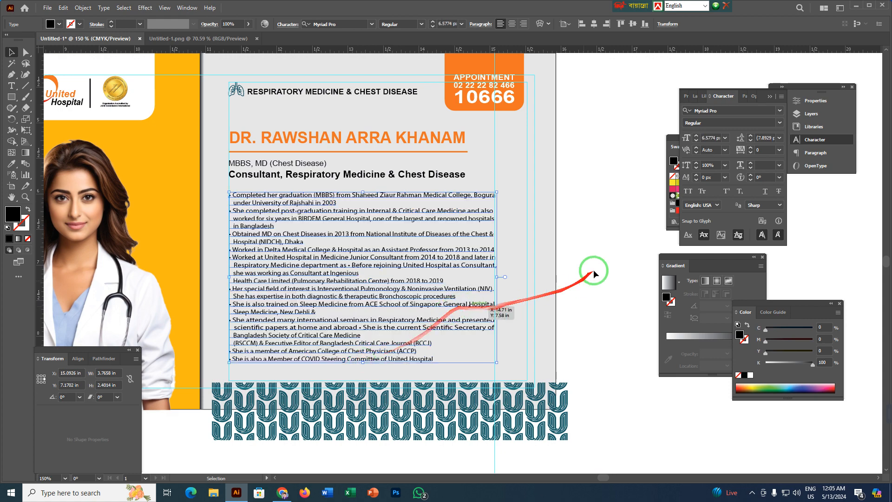
{"action": "left_click", "coordinate": [595, 262]}
Move the pattern strip up until its lower edge meets the bottom edge of the gray panel.
{"action": "left_click", "coordinate": [369, 412]}
{"action": "scroll", "coordinate": [370, 404], "scroll_direction": "up", "scroll_amount": 3}
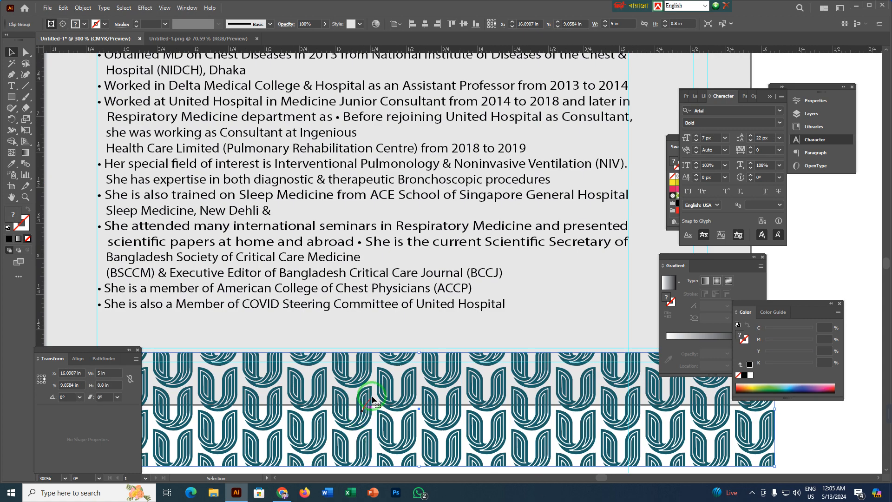
{"action": "left_click_drag", "start_coordinate": [361, 428], "coordinate": [437, 257]}
{"action": "left_click_drag", "start_coordinate": [388, 282], "coordinate": [383, 220]}
Fit the pattern strip between the gray panel's side edges, making it about 4.99 in wide.
{"action": "left_click_drag", "start_coordinate": [490, 286], "coordinate": [205, 353]}
{"action": "left_click_drag", "start_coordinate": [568, 245], "coordinate": [545, 251]}
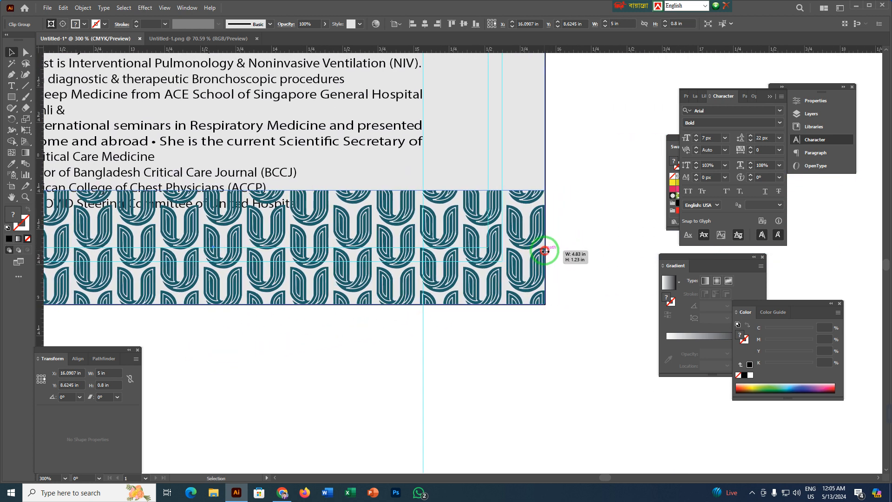
{"action": "left_click_drag", "start_coordinate": [321, 265], "coordinate": [654, 244]}
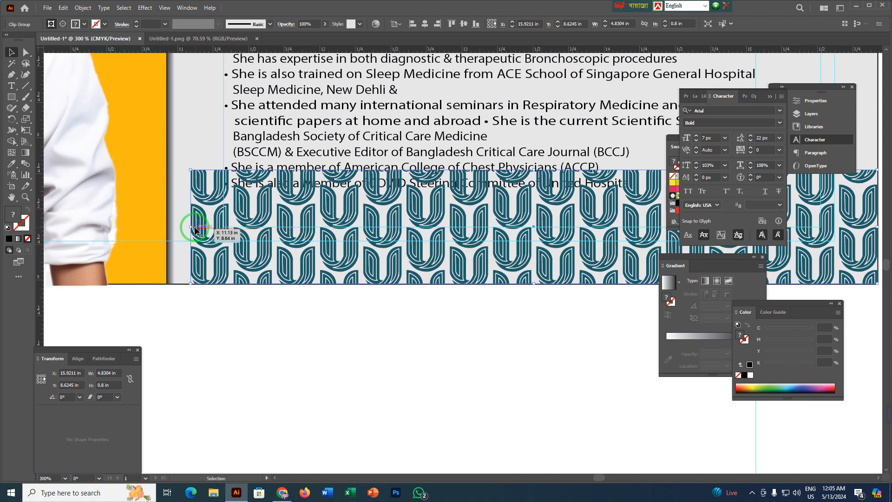
{"action": "left_click_drag", "start_coordinate": [187, 227], "coordinate": [169, 226]}
{"action": "left_click", "coordinate": [223, 338]}
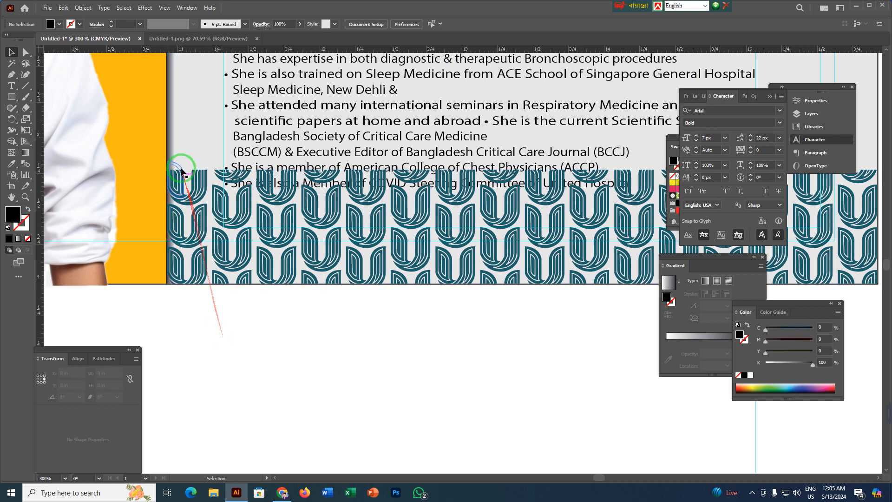
Bring the narrow vertical shadow strip beside the orange panel in front of the pattern strip.
{"action": "left_click", "coordinate": [173, 139]}
{"action": "right_click", "coordinate": [172, 140]}
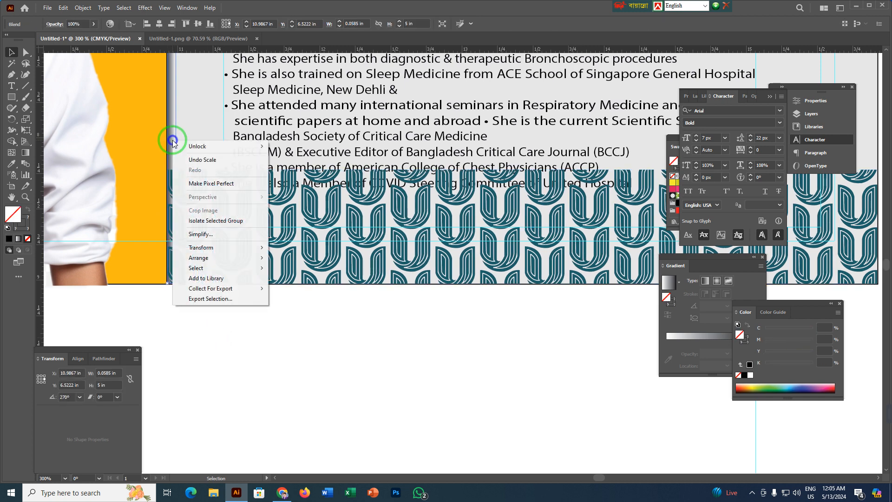
{"action": "mouse_move", "coordinate": [218, 257]}
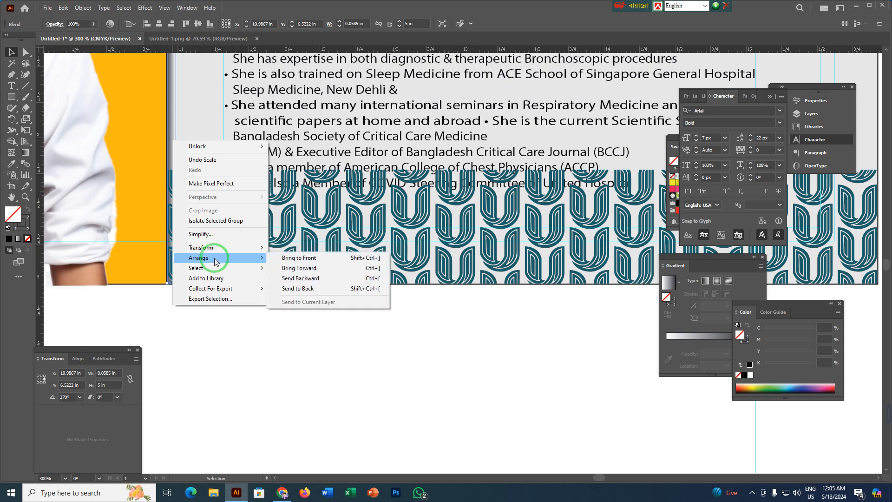
{"action": "left_click", "coordinate": [312, 288]}
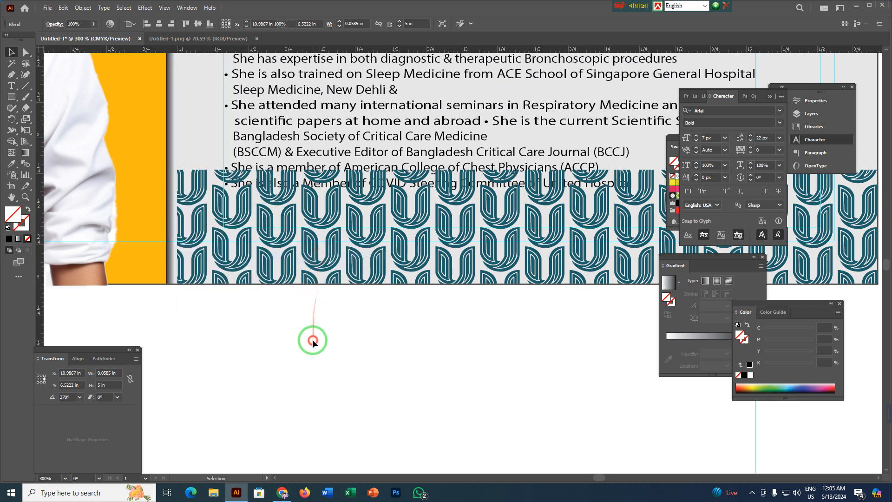
Reduce the pattern strip's height to about 0.59 in by lowering its upper edge below the last line of the biography.
{"action": "scroll", "coordinate": [410, 360], "scroll_direction": "right", "scroll_amount": 6}
{"action": "scroll", "coordinate": [395, 367], "scroll_direction": "up", "scroll_amount": 2}
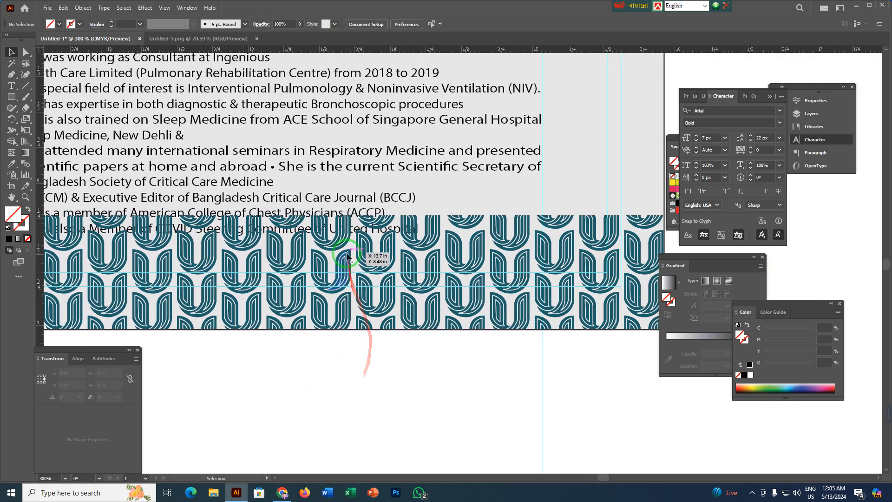
{"action": "left_click", "coordinate": [328, 260]}
{"action": "scroll", "coordinate": [329, 264], "scroll_direction": "left", "scroll_amount": 6}
{"action": "scroll", "coordinate": [491, 192], "scroll_direction": "down", "scroll_amount": 1}
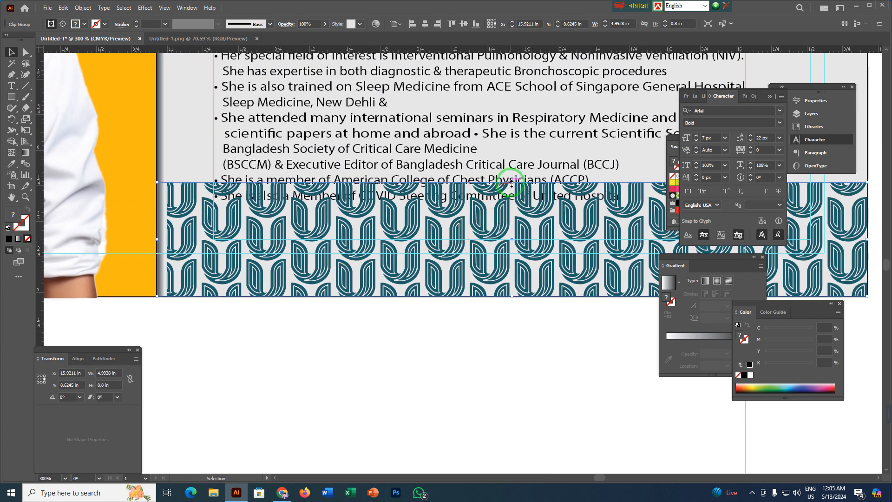
{"action": "left_click_drag", "start_coordinate": [511, 183], "coordinate": [511, 212]}
{"action": "left_click", "coordinate": [512, 329]}
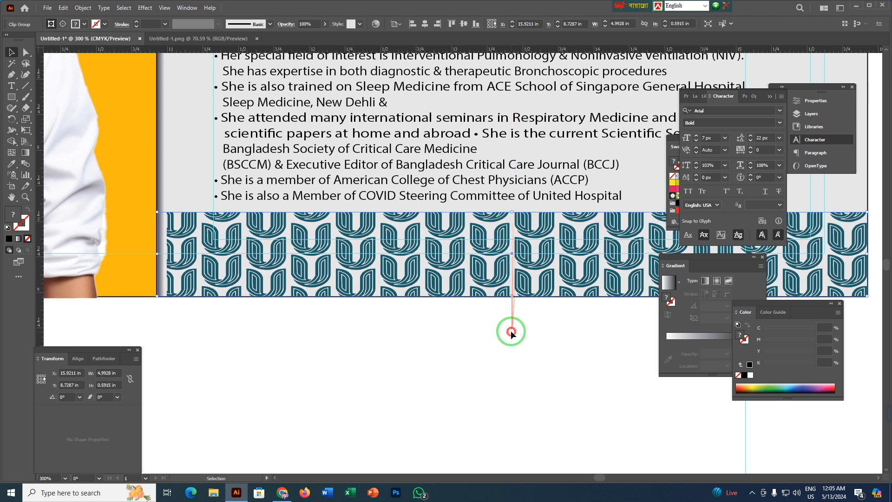
Hide the guides in the document.
{"action": "left_click_drag", "start_coordinate": [579, 342], "coordinate": [434, 361]}
{"action": "right_click", "coordinate": [434, 357]}
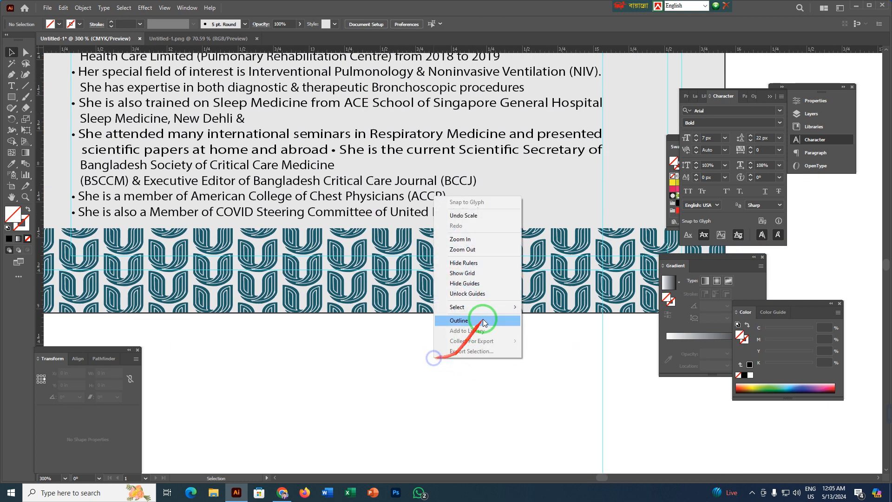
{"action": "left_click", "coordinate": [464, 282]}
{"action": "scroll", "coordinate": [411, 350], "scroll_direction": "down", "scroll_amount": 2}
{"action": "left_click_drag", "start_coordinate": [463, 367], "coordinate": [375, 367]}
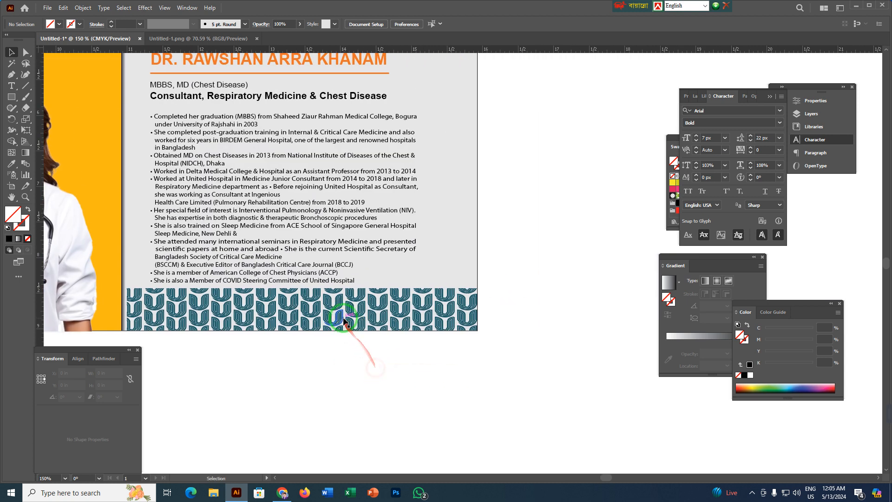
Reduce the pattern strip's opacity to 50% and further to 30%.
{"action": "left_click", "coordinate": [344, 320]}
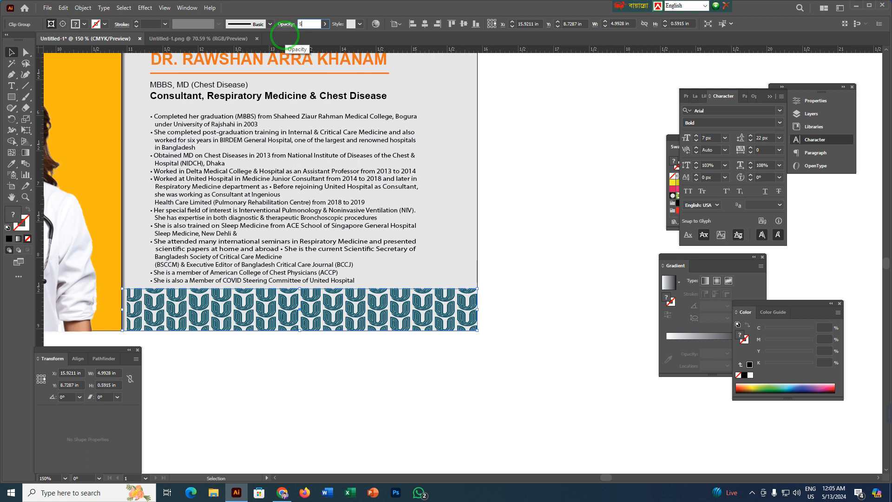
{"action": "type", "text": "0"}
{"action": "key", "text": "Return"}
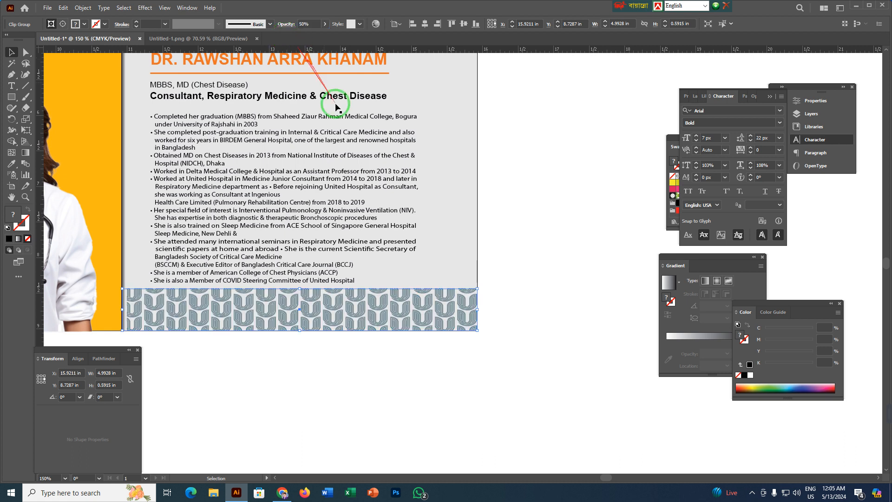
{"action": "left_click", "coordinate": [403, 408]}
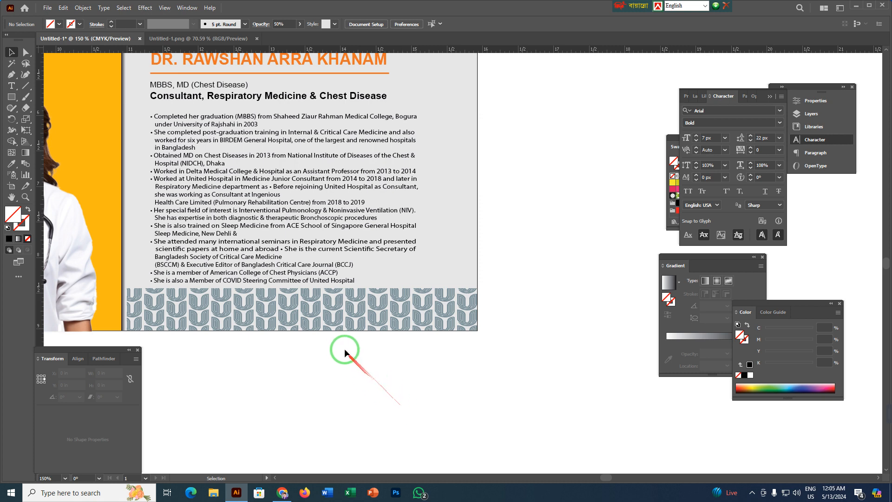
{"action": "left_click", "coordinate": [330, 320]}
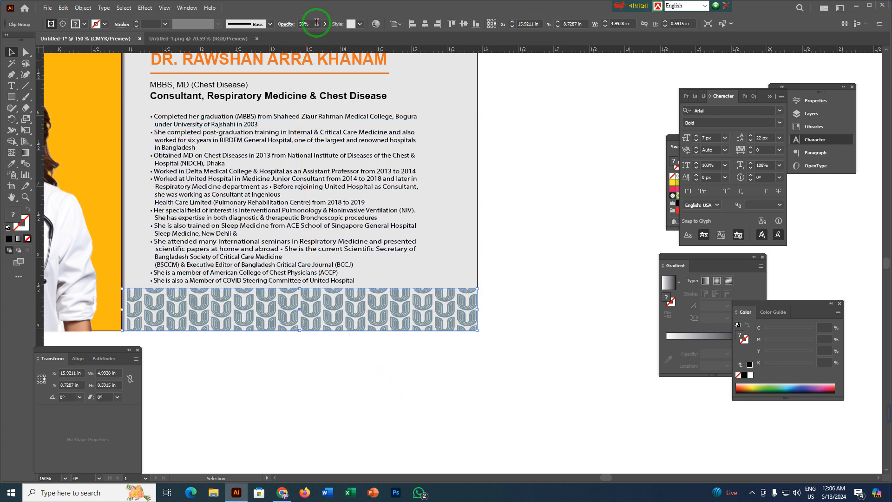
{"action": "type", "text": "30"}
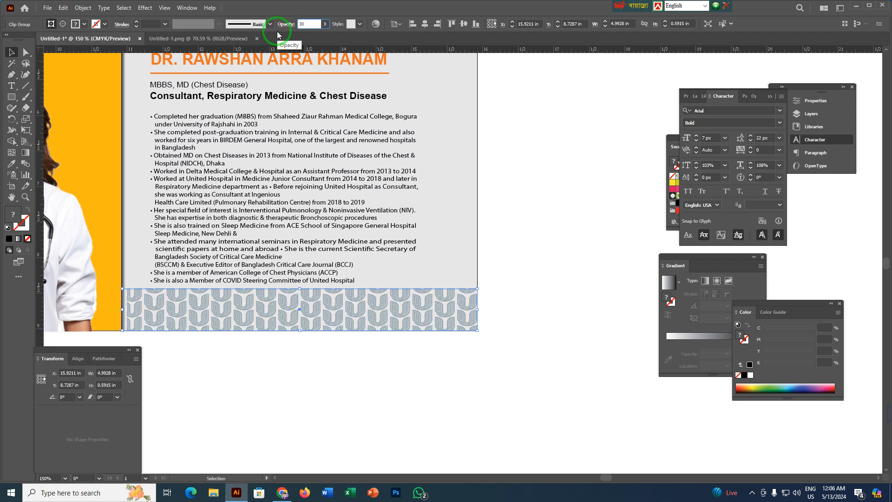
{"action": "left_click", "coordinate": [389, 403]}
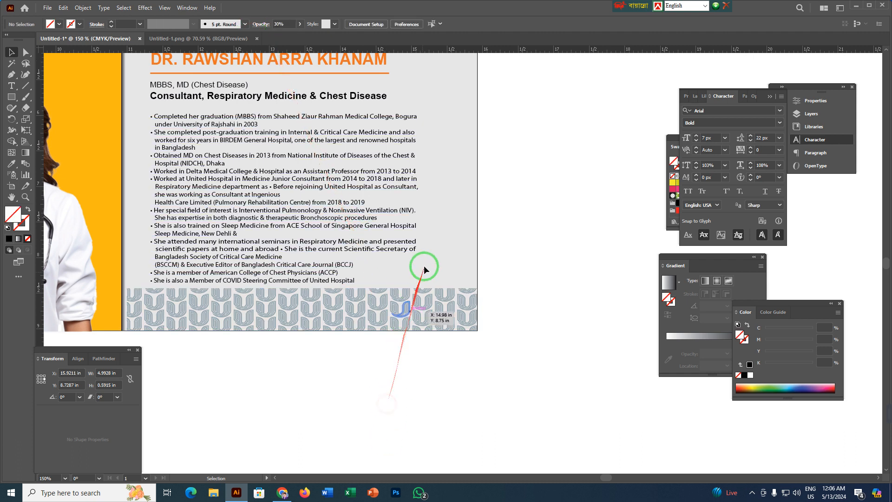
Shorten the gray panel by raising its bottom edge to the upper edge of the pattern strip.
{"action": "left_click", "coordinate": [425, 263]}
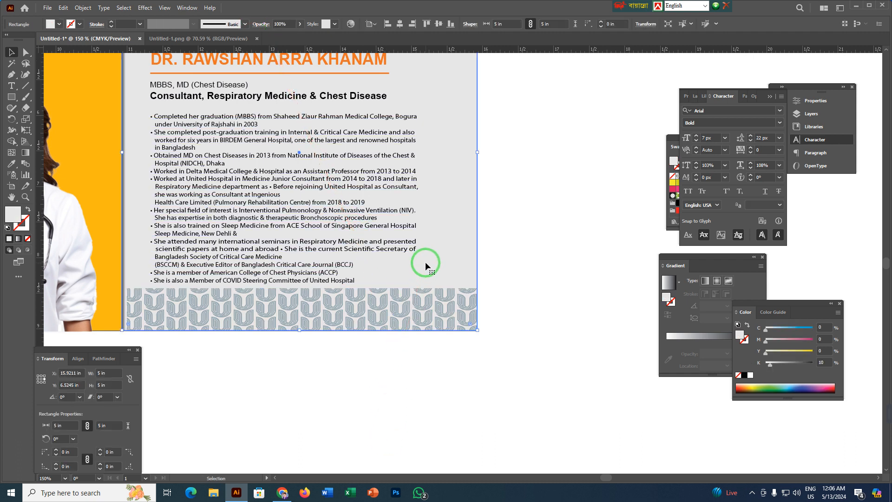
{"action": "left_click", "coordinate": [660, 212]}
{"action": "left_click", "coordinate": [461, 254]}
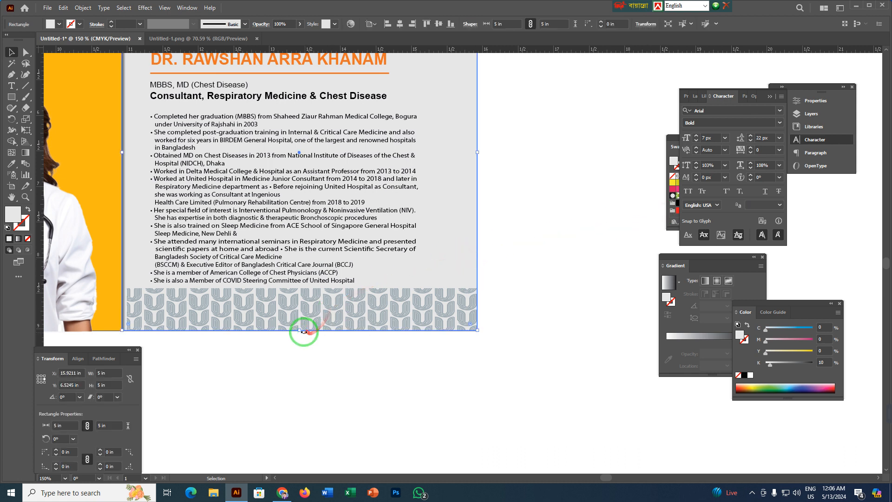
{"action": "left_click_drag", "start_coordinate": [299, 331], "coordinate": [302, 289]}
{"action": "left_click", "coordinate": [376, 388]}
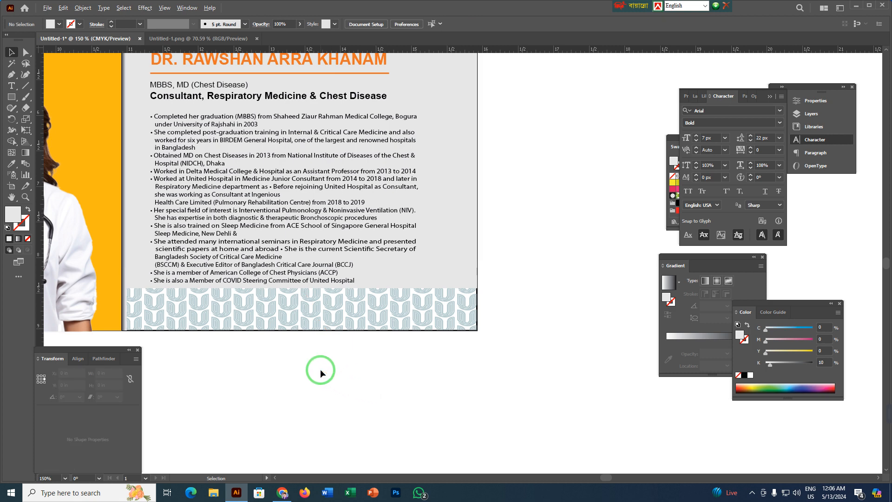
Move the United Healthcare logo onto the left part of the pattern strip, scaled down to about 0.79 × 0.23 in.
{"action": "scroll", "coordinate": [338, 391], "scroll_direction": "down", "scroll_amount": 2}
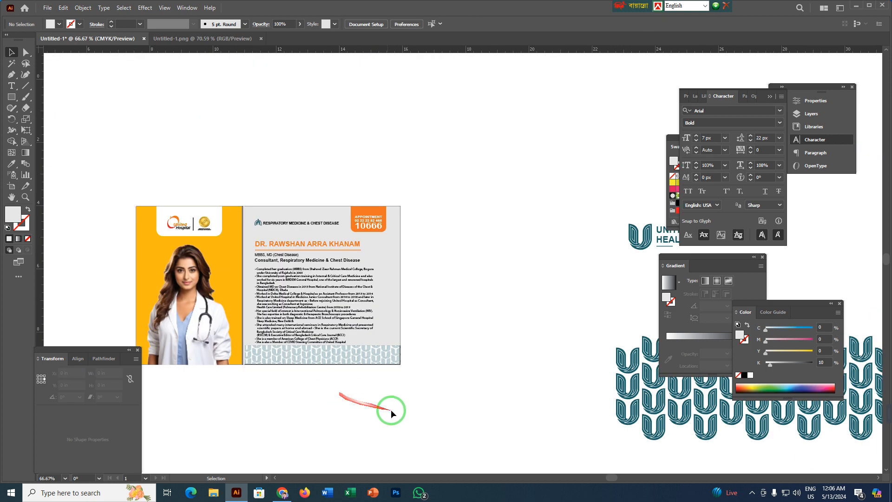
{"action": "left_click_drag", "start_coordinate": [606, 315], "coordinate": [497, 309]}
{"action": "mouse_move", "coordinate": [484, 192]}
{"action": "left_mouse_down"}
{"action": "mouse_move", "coordinate": [604, 258]}
{"action": "mouse_move", "coordinate": [380, 382]}
{"action": "mouse_move", "coordinate": [245, 411]}
{"action": "mouse_move", "coordinate": [431, 373]}
{"action": "left_mouse_up"}
{"action": "scroll", "coordinate": [245, 411], "scroll_direction": "up", "scroll_amount": 2}
{"action": "left_click", "coordinate": [425, 357]}
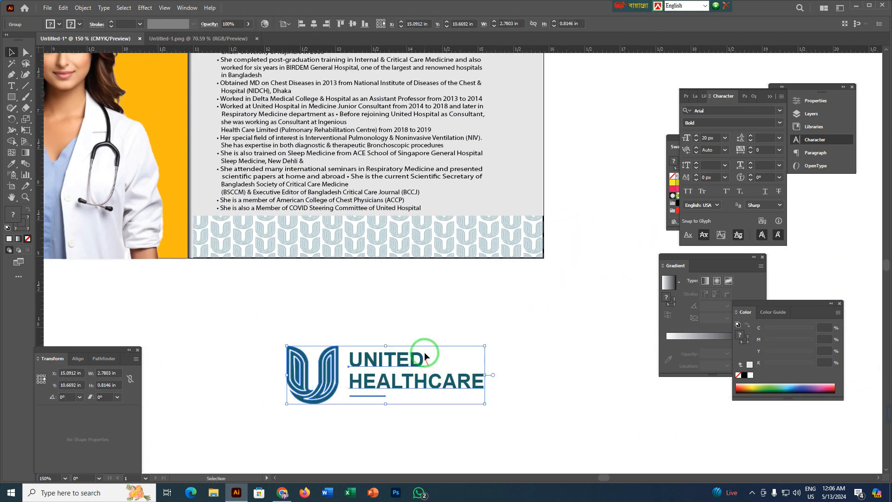
{"action": "mouse_move", "coordinate": [387, 346]}
{"action": "left_mouse_down"}
{"action": "mouse_move", "coordinate": [389, 364]}
{"action": "mouse_move", "coordinate": [307, 303]}
{"action": "mouse_move", "coordinate": [278, 241]}
{"action": "mouse_move", "coordinate": [267, 238]}
{"action": "mouse_move", "coordinate": [474, 258]}
{"action": "left_mouse_up"}
{"action": "scroll", "coordinate": [268, 238], "scroll_direction": "up", "scroll_amount": 5}
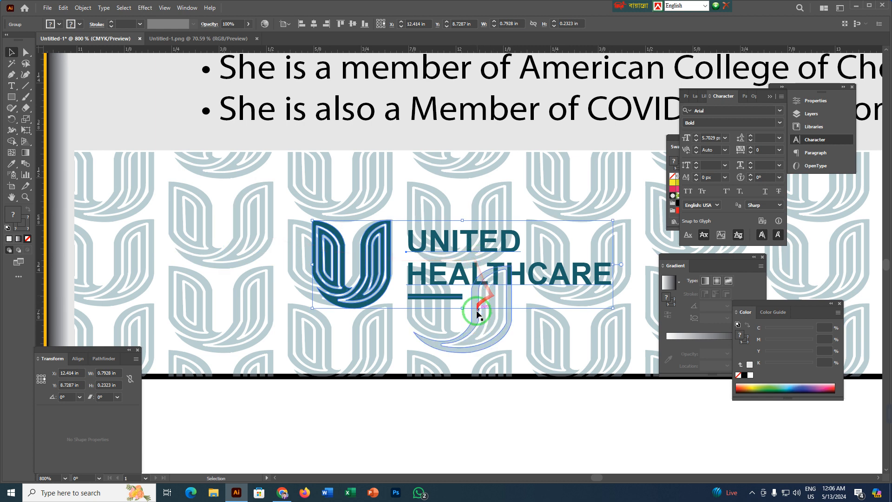
Stretch the United Healthcare logo to about 1.02 in wide and 0.23 in high, matching its U to the pattern motif.
{"action": "left_click_drag", "start_coordinate": [464, 309], "coordinate": [462, 313]}
{"action": "left_click_drag", "start_coordinate": [354, 291], "coordinate": [462, 306]}
{"action": "left_click_drag", "start_coordinate": [296, 263], "coordinate": [290, 262]}
{"action": "left_click_drag", "start_coordinate": [461, 215], "coordinate": [461, 222]}
{"action": "scroll", "coordinate": [460, 233], "scroll_direction": "right", "scroll_amount": 5}
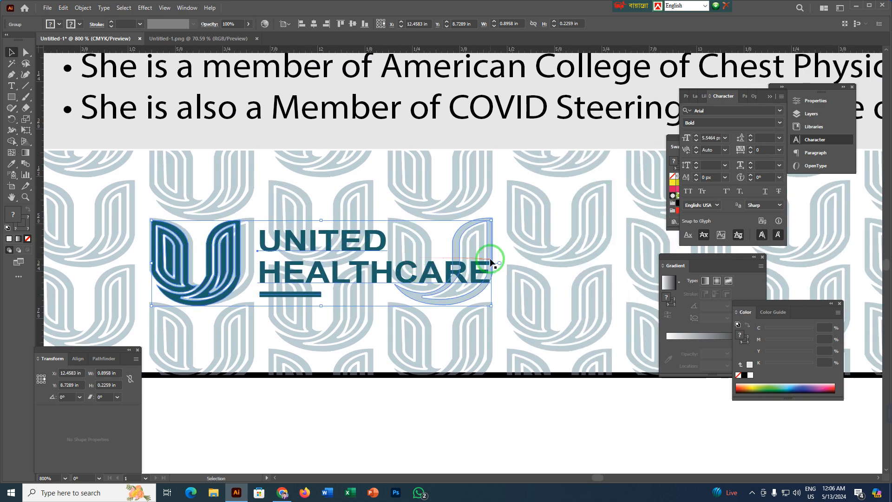
{"action": "left_click_drag", "start_coordinate": [492, 263], "coordinate": [503, 263]}
{"action": "left_click_drag", "start_coordinate": [523, 263], "coordinate": [539, 270]}
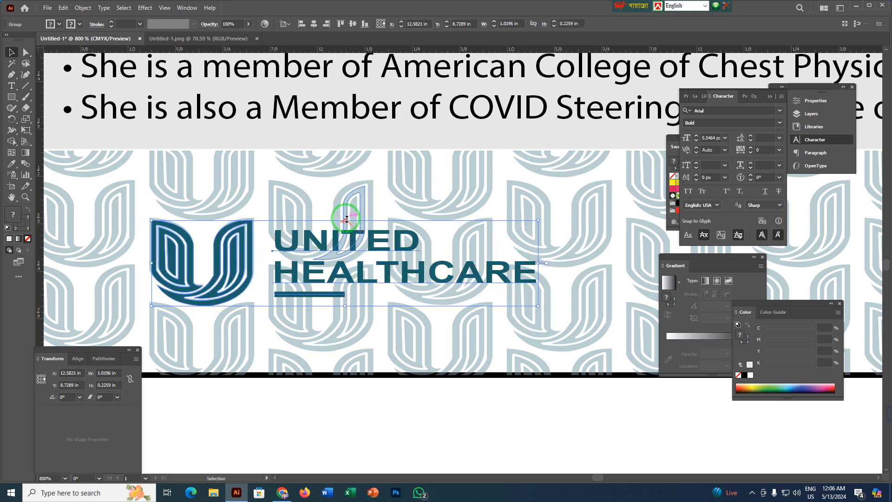
{"action": "left_click_drag", "start_coordinate": [346, 218], "coordinate": [346, 216]}
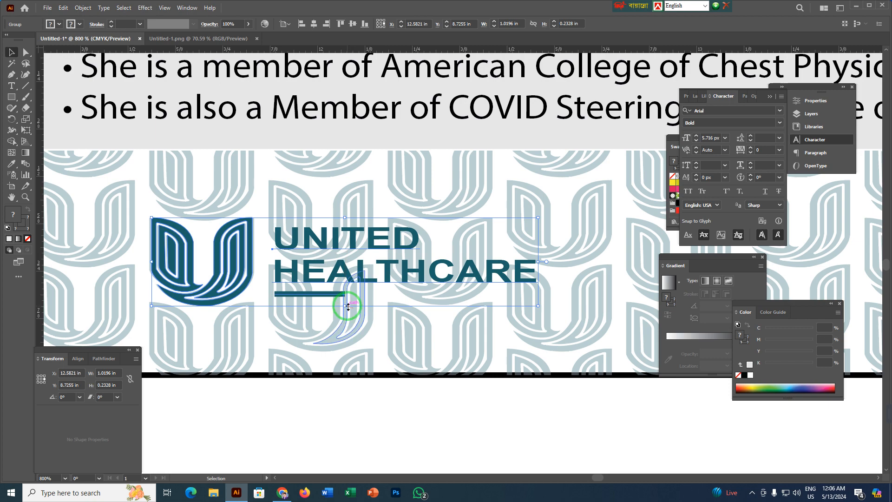
{"action": "left_click_drag", "start_coordinate": [346, 306], "coordinate": [345, 306]}
{"action": "left_click", "coordinate": [395, 409]}
{"action": "scroll", "coordinate": [395, 411], "scroll_direction": "down", "scroll_amount": 2}
{"action": "left_click_drag", "start_coordinate": [473, 427], "coordinate": [258, 362]}
{"action": "scroll", "coordinate": [251, 360], "scroll_direction": "down", "scroll_amount": 3}
{"action": "scroll", "coordinate": [297, 374], "scroll_direction": "up", "scroll_amount": 1}
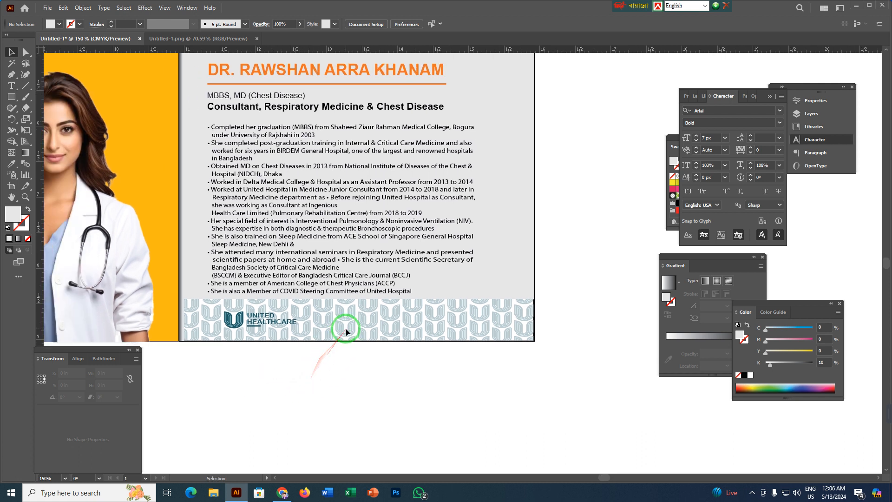
Lower the pattern strip's opacity to 15%.
{"action": "left_click_drag", "start_coordinate": [341, 329], "coordinate": [355, 72]}
{"action": "left_click", "coordinate": [308, 24]}
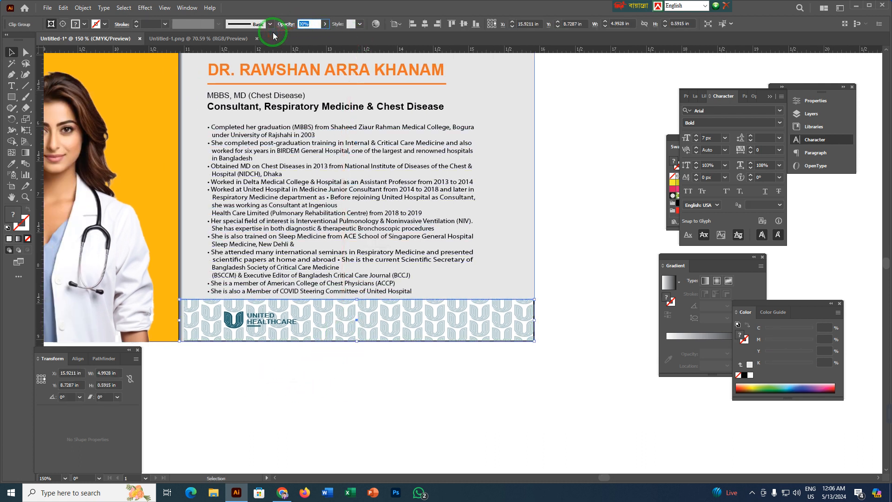
{"action": "key", "text": "Return"}
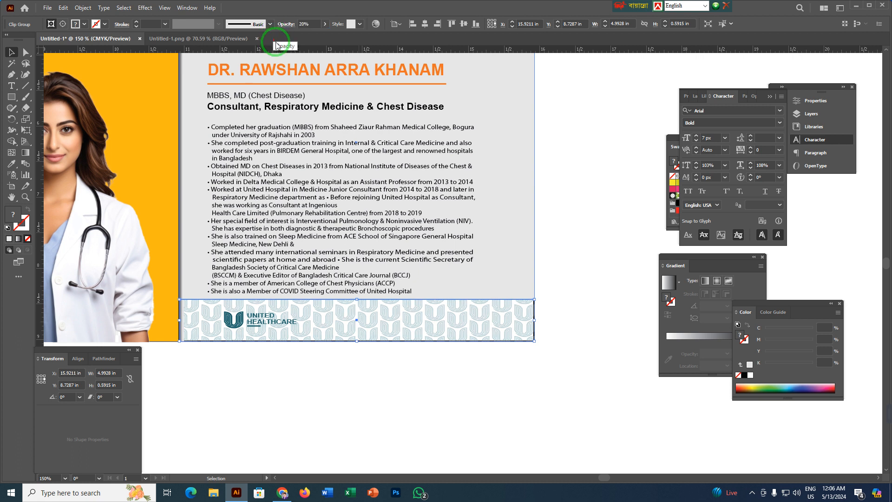
{"action": "left_click", "coordinate": [311, 24]}
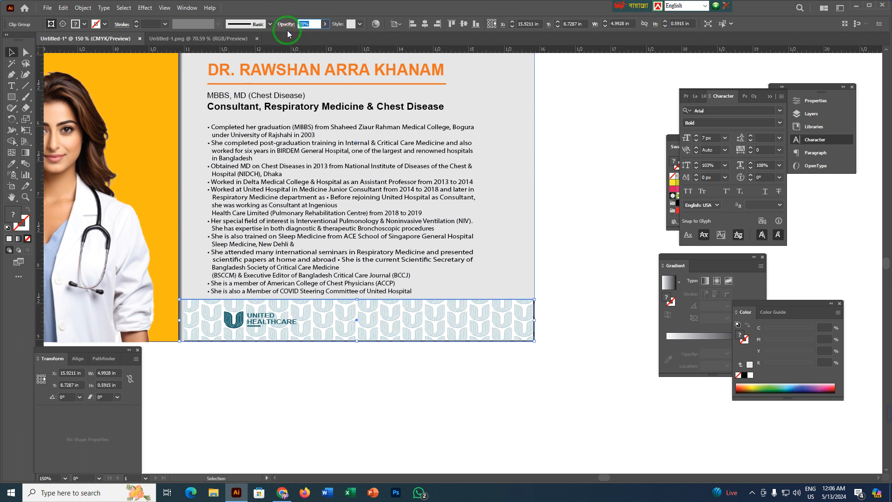
{"action": "type", "text": "15"}
{"action": "key", "text": "Return"}
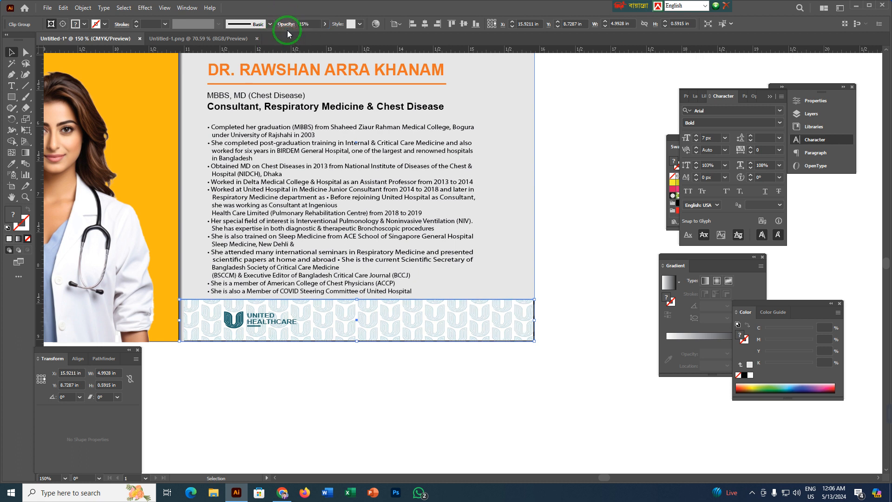
{"action": "left_click", "coordinate": [339, 375]}
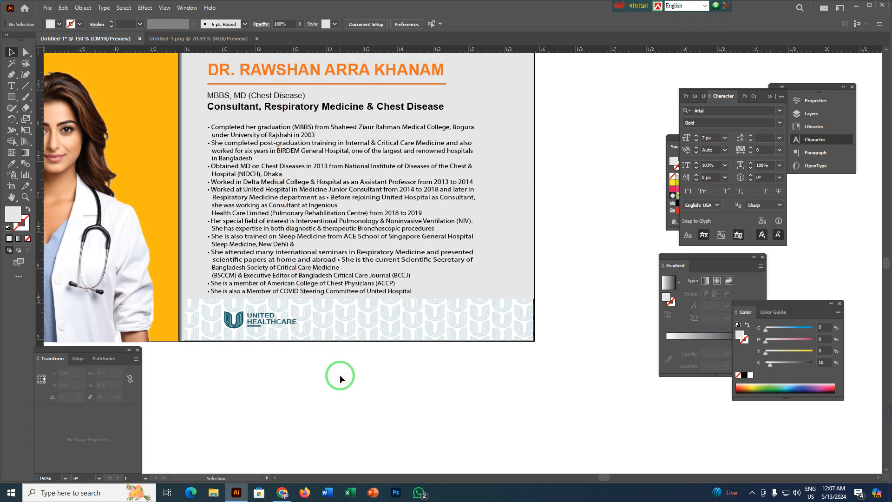
Place the United Hospital logo with its accreditation seal near the pattern strip's right end, scaled to about 0.6 × 0.2 in.
{"action": "key", "text": "space"}
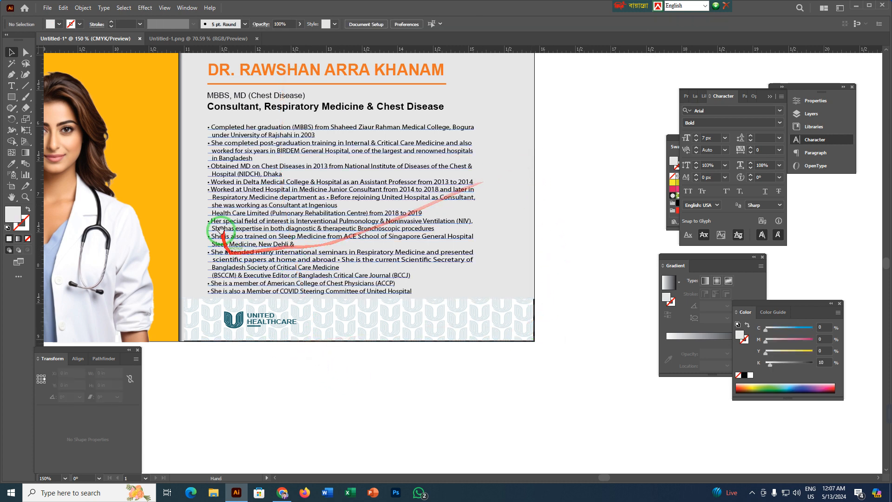
{"action": "left_click_drag", "start_coordinate": [221, 230], "coordinate": [383, 336]}
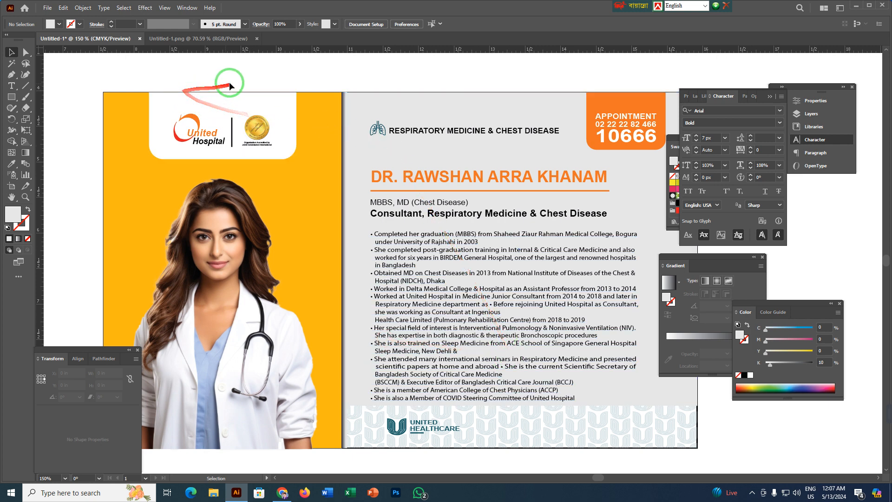
{"action": "key", "text": "space"}
{"action": "left_click_drag", "start_coordinate": [256, 81], "coordinate": [173, 71]}
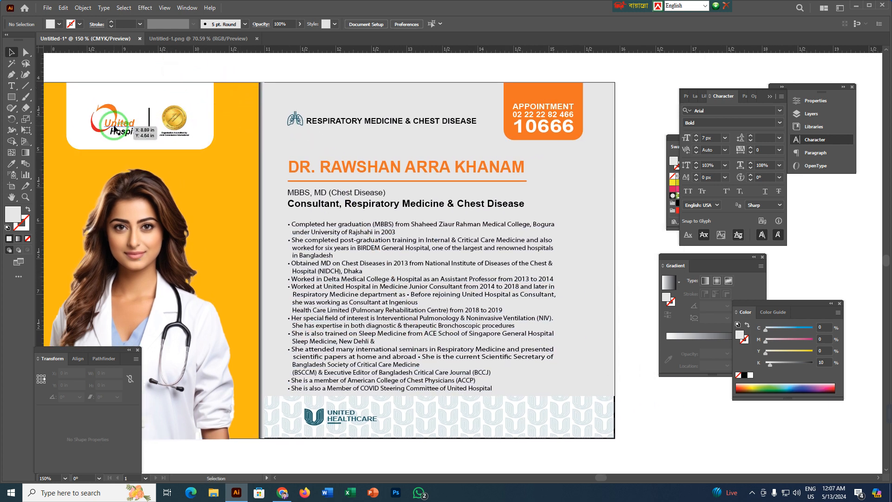
{"action": "left_click", "coordinate": [115, 129]}
{"action": "left_click_drag", "start_coordinate": [114, 129], "coordinate": [273, 304]}
{"action": "scroll", "coordinate": [523, 425], "scroll_direction": "up", "scroll_amount": 4}
{"action": "key", "text": "space"}
{"action": "left_click_drag", "start_coordinate": [335, 218], "coordinate": [335, 256]}
{"action": "left_click_drag", "start_coordinate": [350, 301], "coordinate": [412, 302]}
{"action": "left_click", "coordinate": [397, 399]}
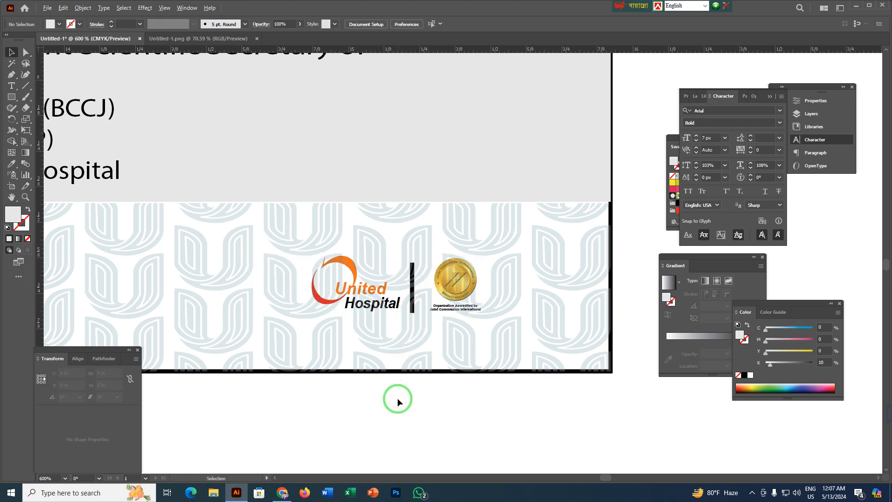
Hide the pattern strip temporarily, bring the United Hospital logo group to the front, and restore the strip behind it.
{"action": "left_click", "coordinate": [410, 282]}
{"action": "left_click", "coordinate": [415, 421]}
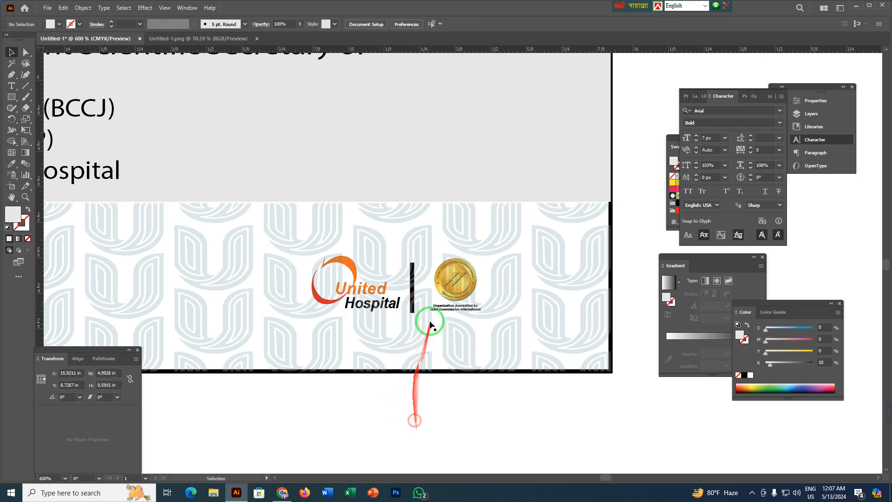
{"action": "left_click", "coordinate": [426, 310]}
{"action": "key", "text": "Delete"}
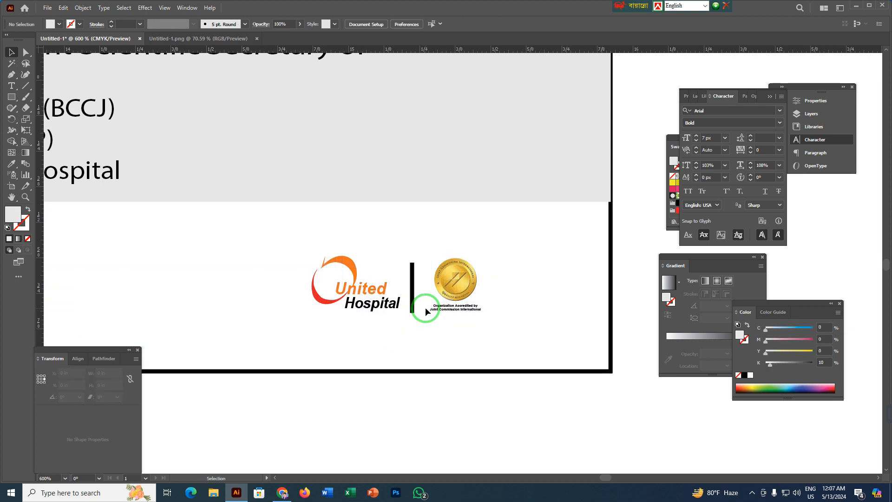
{"action": "left_click", "coordinate": [411, 294]}
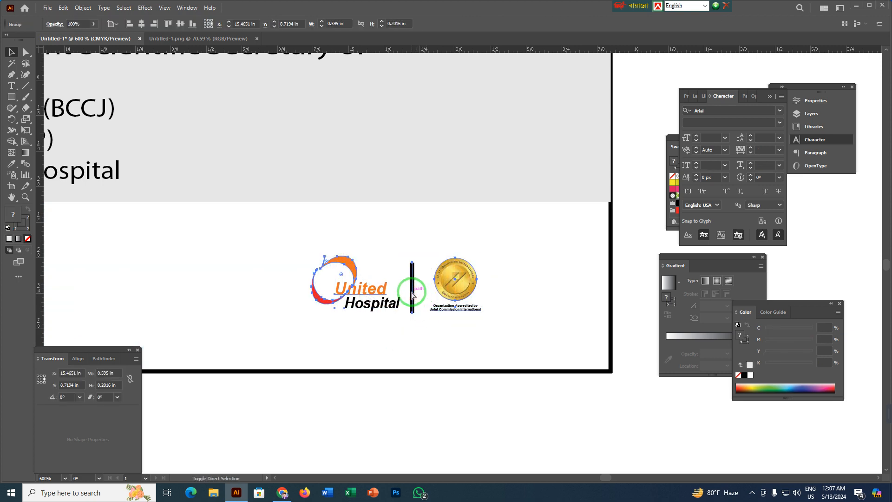
{"action": "key", "text": "ctrl+z"}
{"action": "left_click", "coordinate": [418, 400]}
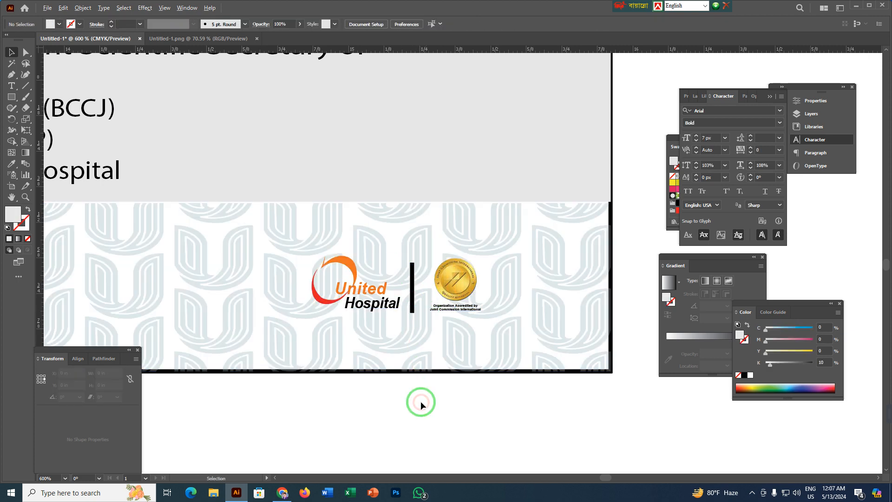
Show the guides and check the placement of both logos on the pattern strip against them.
{"action": "scroll", "coordinate": [418, 401], "scroll_direction": "down", "scroll_amount": 3}
{"action": "left_click_drag", "start_coordinate": [386, 422], "coordinate": [395, 320]}
{"action": "right_click", "coordinate": [550, 191]}
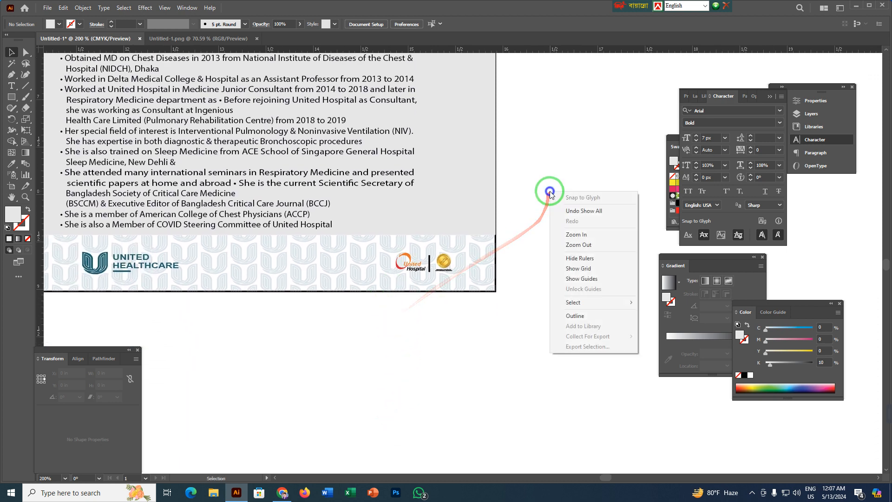
{"action": "left_click", "coordinate": [583, 282]}
{"action": "scroll", "coordinate": [476, 337], "scroll_direction": "up", "scroll_amount": 3}
{"action": "left_click_drag", "start_coordinate": [446, 296], "coordinate": [560, 403]}
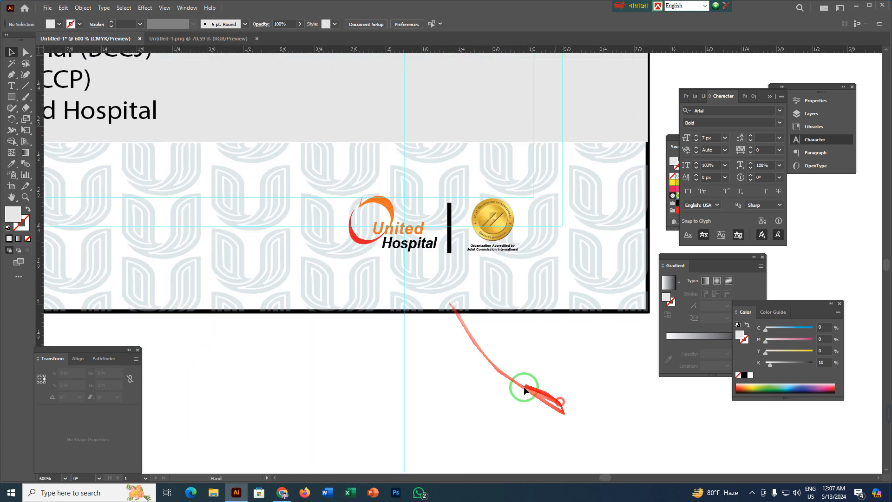
{"action": "scroll", "coordinate": [382, 360], "scroll_direction": "down", "scroll_amount": 2}
{"action": "left_click_drag", "start_coordinate": [304, 375], "coordinate": [504, 341]}
{"action": "left_click_drag", "start_coordinate": [350, 346], "coordinate": [531, 372]}
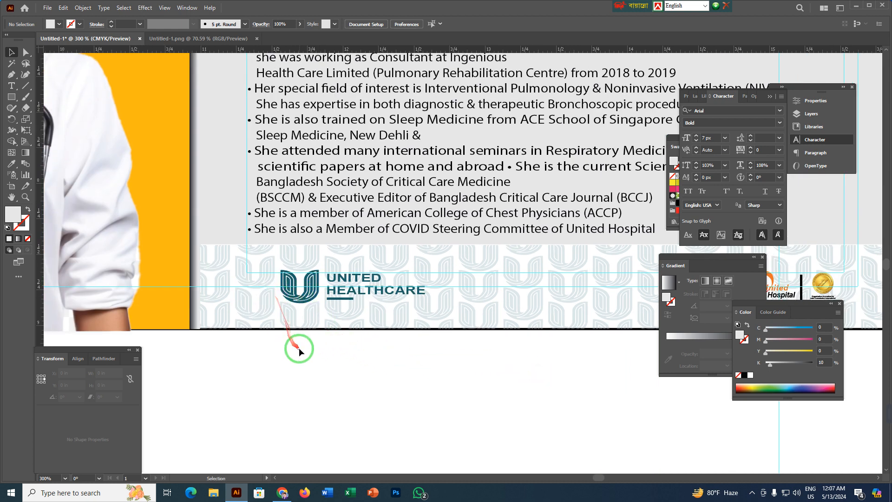
{"action": "left_click", "coordinate": [300, 300]}
{"action": "left_click", "coordinate": [340, 368]}
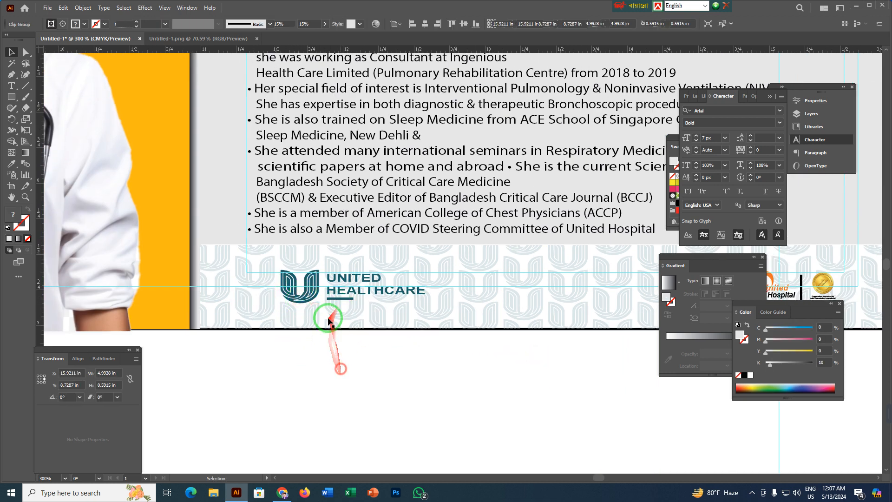
{"action": "left_click", "coordinate": [315, 288]}
{"action": "left_click", "coordinate": [353, 379]}
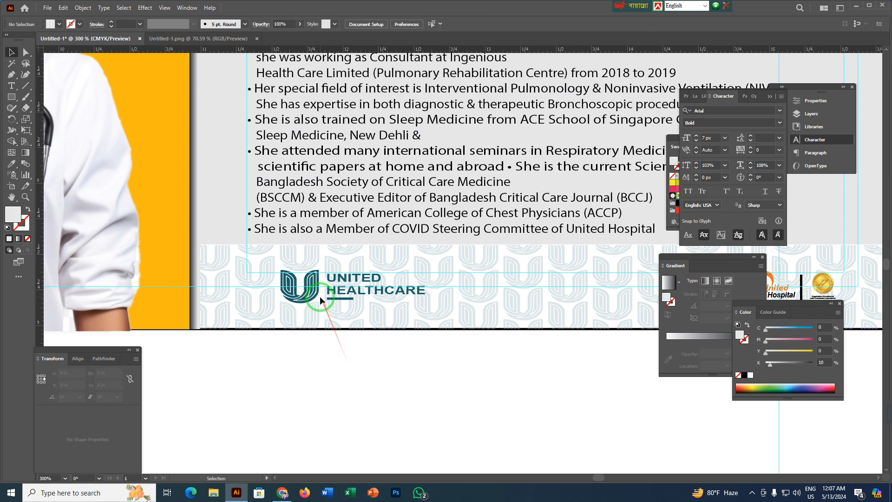
{"action": "left_click", "coordinate": [318, 298]}
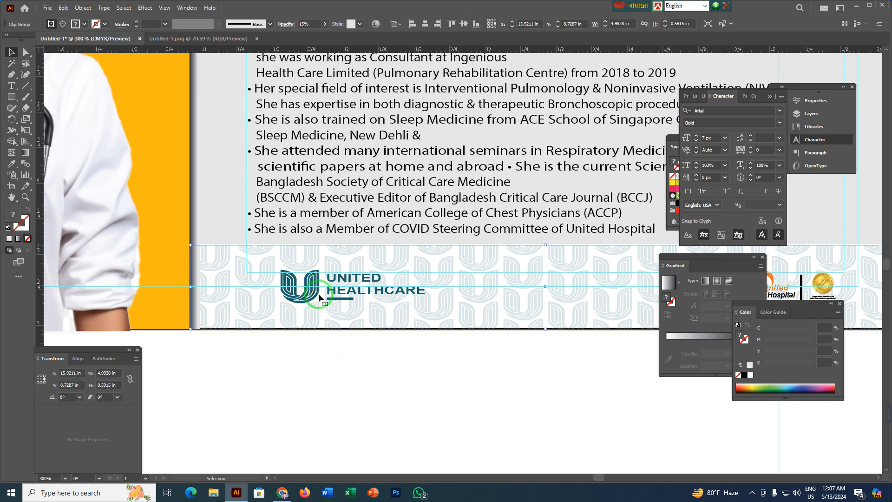
{"action": "left_click", "coordinate": [464, 380]}
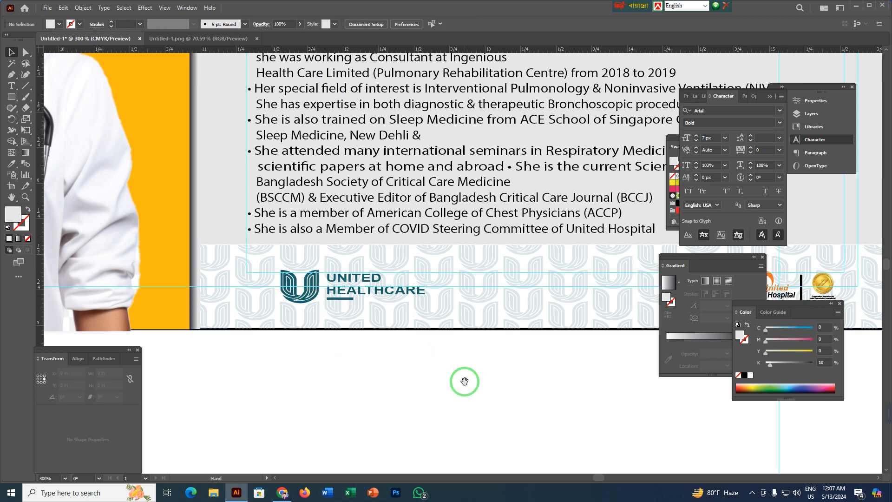
Align the United Healthcare logo and the United Hospital logo group with each other on the pattern strip.
{"action": "left_click_drag", "start_coordinate": [464, 380], "coordinate": [292, 383]}
{"action": "left_click", "coordinate": [130, 293]}
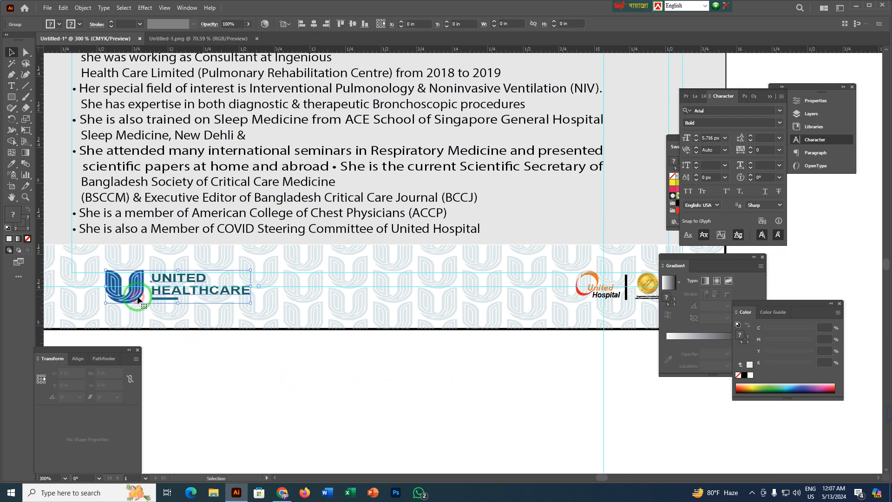
{"action": "left_click", "coordinate": [592, 296], "text": "shift"}
{"action": "left_click", "coordinate": [169, 305]}
{"action": "left_click", "coordinate": [208, 28]}
{"action": "left_click", "coordinate": [498, 361]}
Hide the guides over the whole print layout.
{"action": "key", "text": "ctrl+minus"}
{"action": "key", "text": "ctrl+minus"}
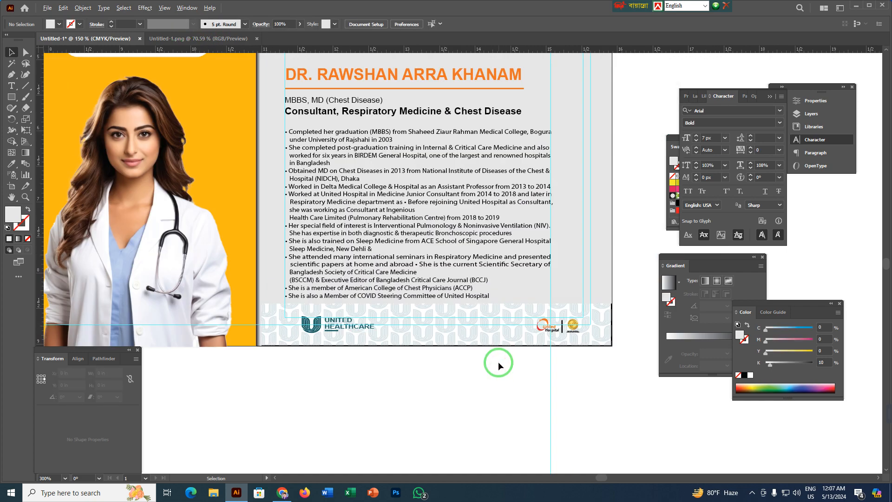
{"action": "key", "text": "ctrl+minus"}
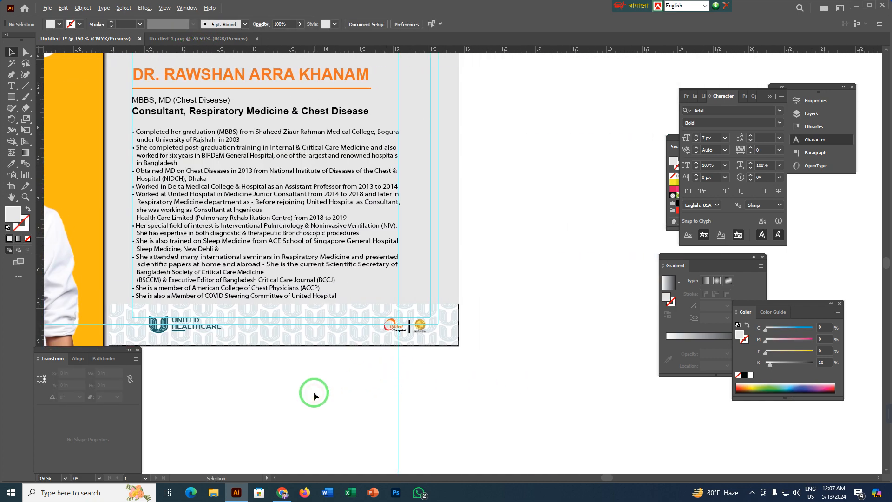
{"action": "key", "text": "ctrl+minus"}
{"action": "left_click_drag", "start_coordinate": [276, 401], "coordinate": [410, 364]}
{"action": "right_click", "coordinate": [160, 224]}
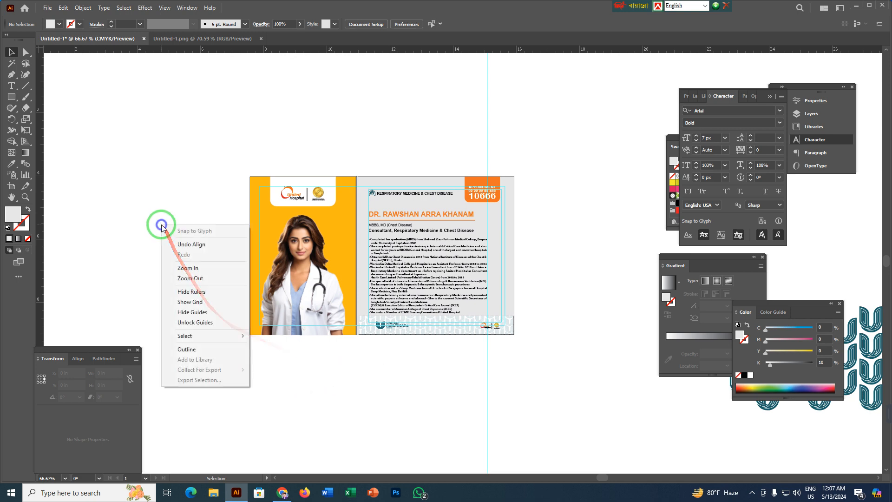
{"action": "left_click", "coordinate": [191, 313]}
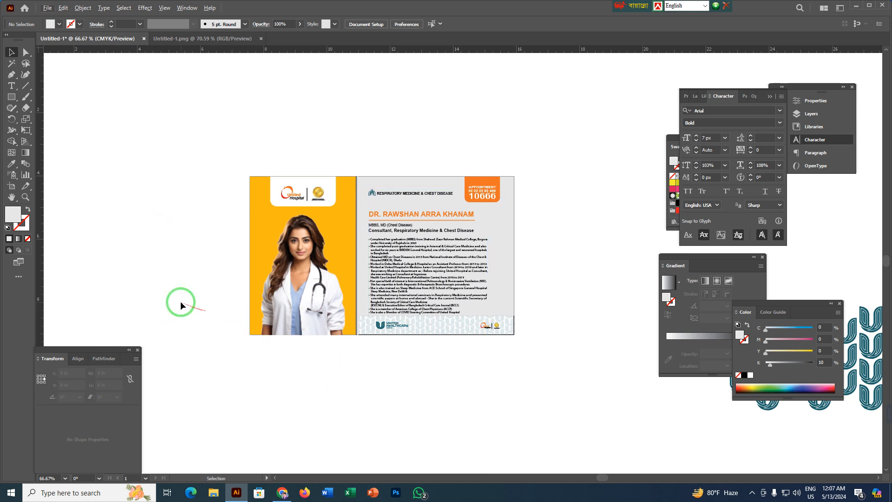
Examine the overall layout and the outline along the bottom edge of the pattern strip.
{"action": "scroll", "coordinate": [181, 301], "scroll_direction": "up", "scroll_amount": 2}
{"action": "scroll", "coordinate": [232, 312], "scroll_direction": "down", "scroll_amount": 1}
{"action": "left_click_drag", "start_coordinate": [518, 384], "coordinate": [320, 363]}
{"action": "left_click", "coordinate": [509, 385]}
{"action": "left_click_drag", "start_coordinate": [398, 385], "coordinate": [453, 362]}
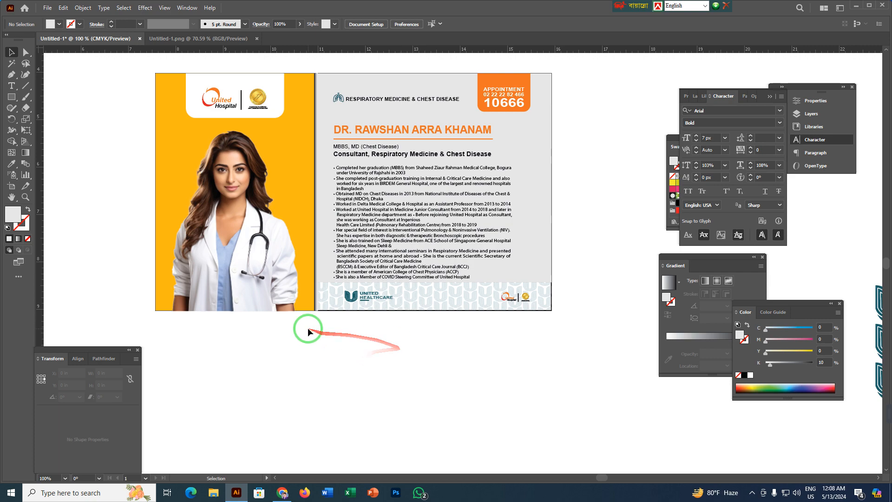
{"action": "scroll", "coordinate": [366, 324], "scroll_direction": "up", "scroll_amount": 5}
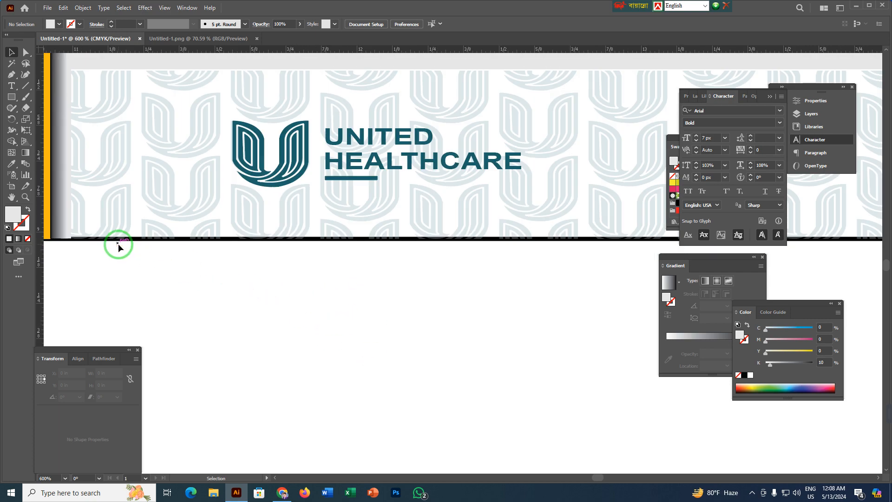
{"action": "scroll", "coordinate": [207, 305], "scroll_direction": "down", "scroll_amount": 6}
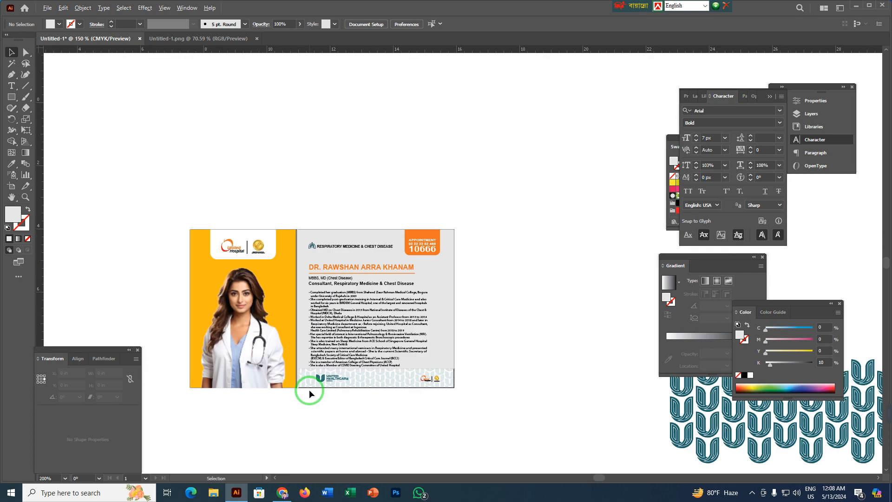
{"action": "scroll", "coordinate": [309, 394], "scroll_direction": "down", "scroll_amount": 2}
Hide the grey biography panel temporarily, remove the black outline from the 8.35 × 5 in frame, and restore the panel.
{"action": "left_click", "coordinate": [443, 334]}
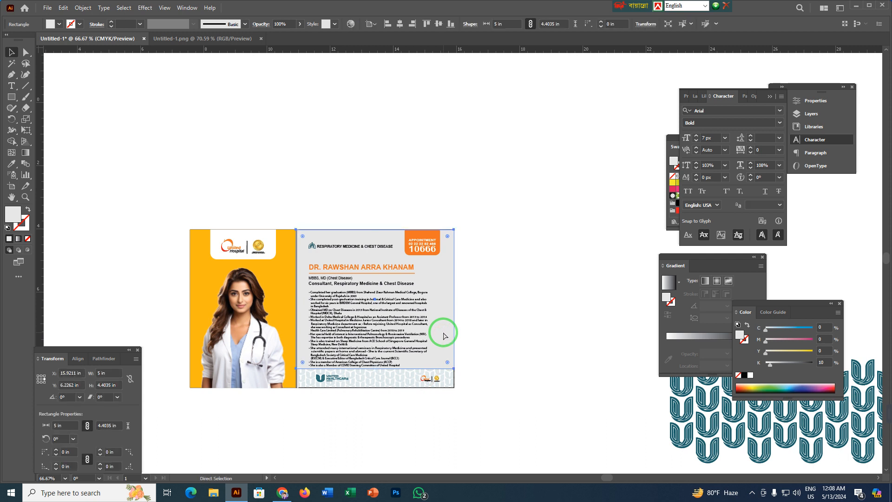
{"action": "key", "text": "ctrl+shift+a"}
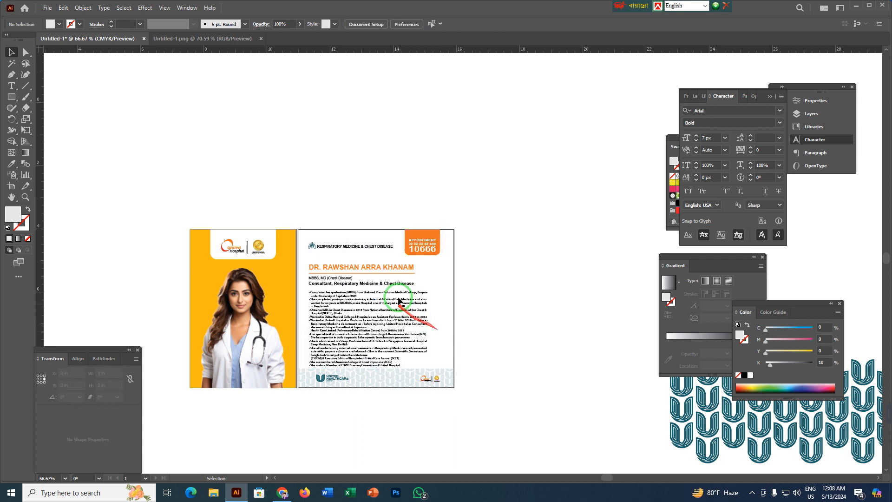
{"action": "left_click", "coordinate": [338, 280]}
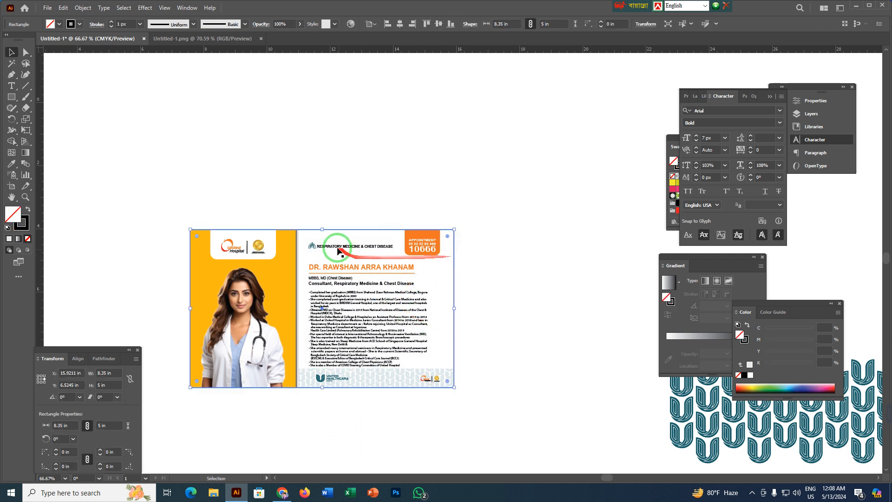
{"action": "left_click", "coordinate": [124, 23]}
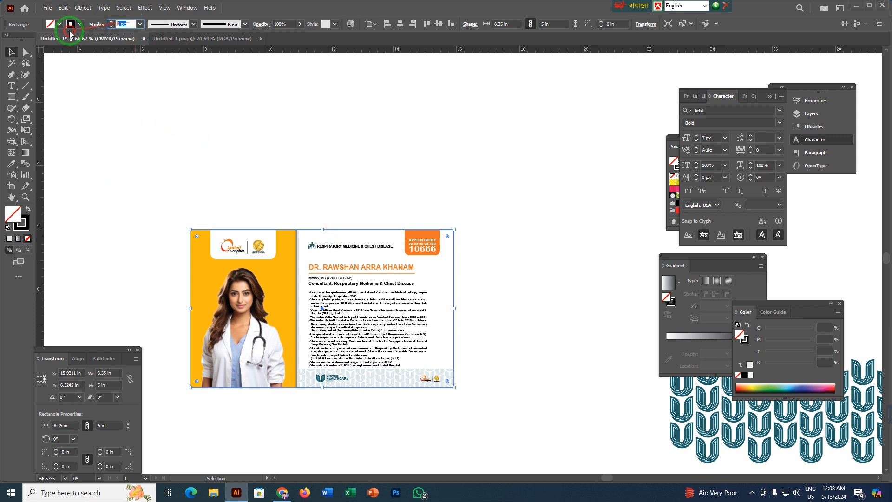
{"action": "type", "text": "0.2"}
{"action": "key", "text": "Return"}
{"action": "key", "text": "a"}
{"action": "key", "text": "shift+x"}
{"action": "key", "text": "v"}
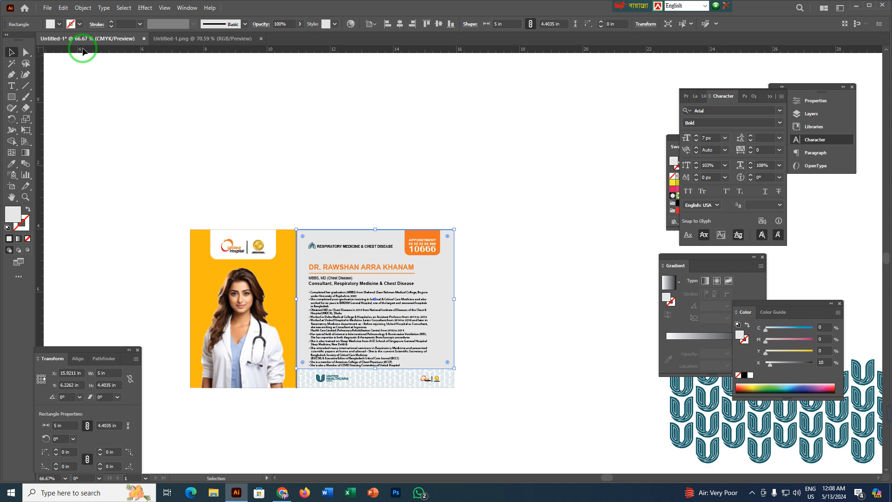
{"action": "left_click", "coordinate": [312, 202]}
{"action": "scroll", "coordinate": [325, 213], "scroll_direction": "up", "scroll_amount": 1}
{"action": "left_click_drag", "start_coordinate": [339, 233], "coordinate": [329, 89]}
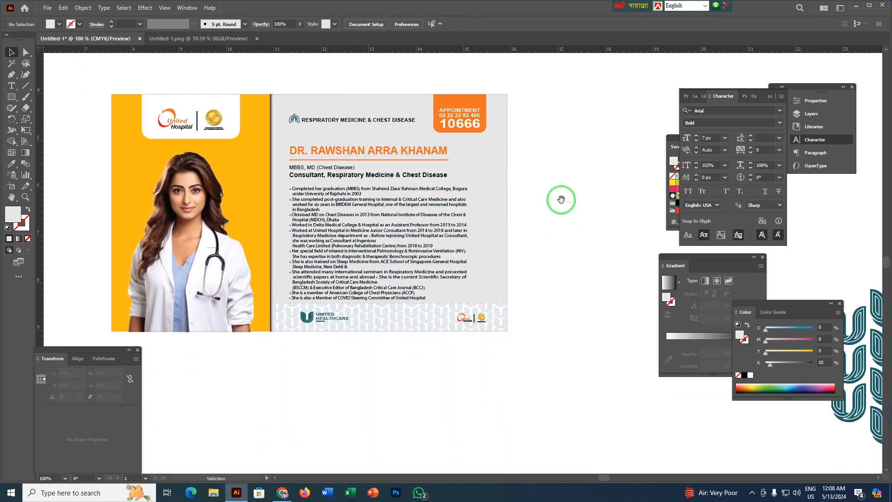
{"action": "left_click_drag", "start_coordinate": [557, 199], "coordinate": [568, 208]}
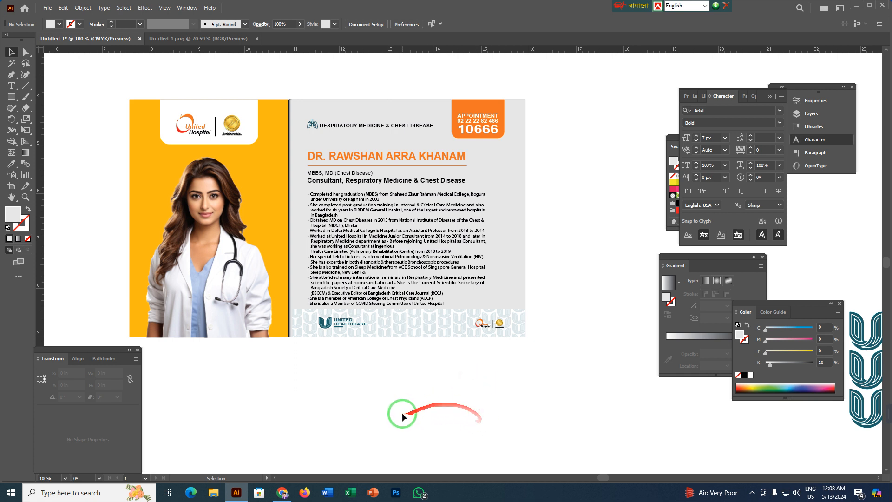
{"action": "left_click", "coordinate": [856, 6]}
{"action": "left_click", "coordinate": [86, 348]}
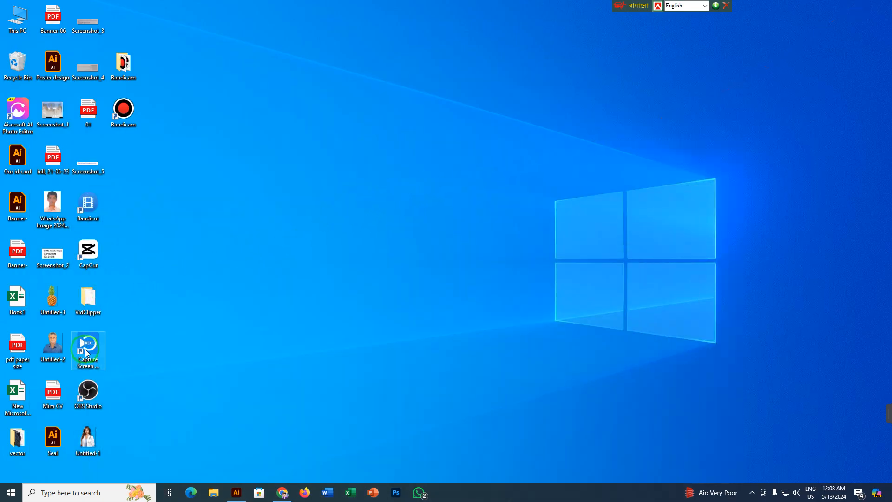